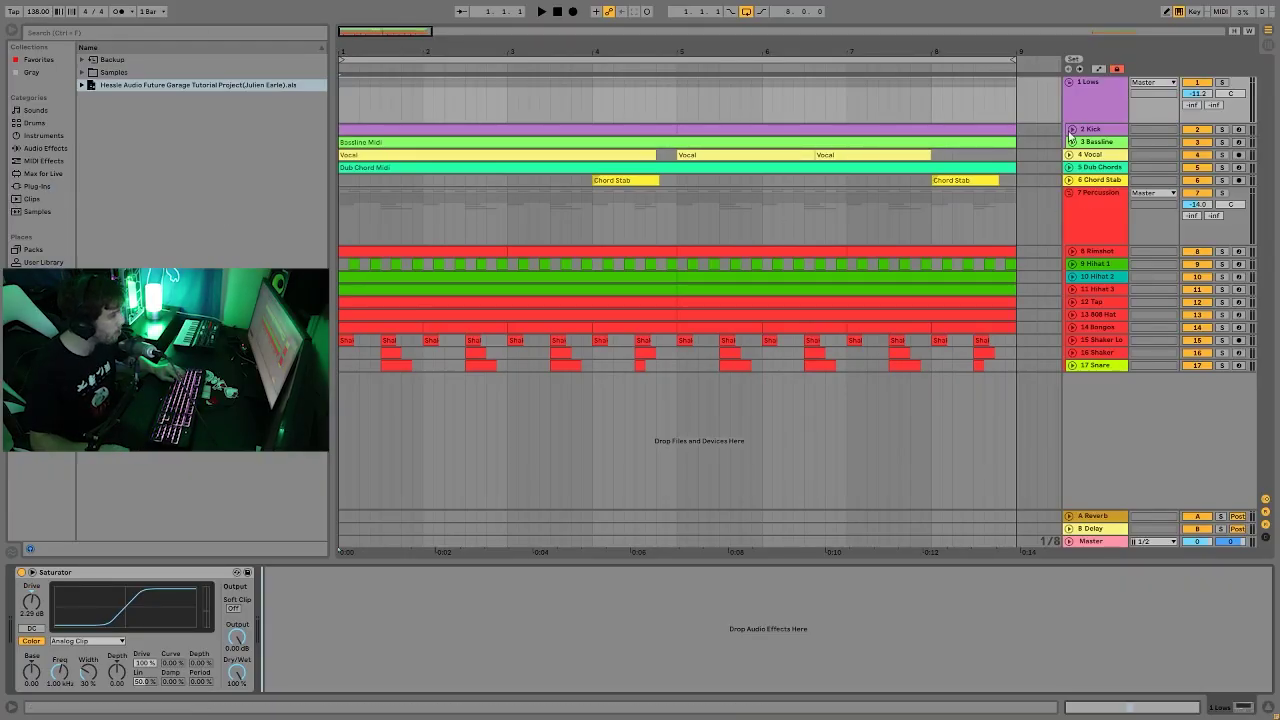
# Step: Unfold and solo the Kick track, then play it briefly to hear the kick alone
pyautogui.click(1072, 130)
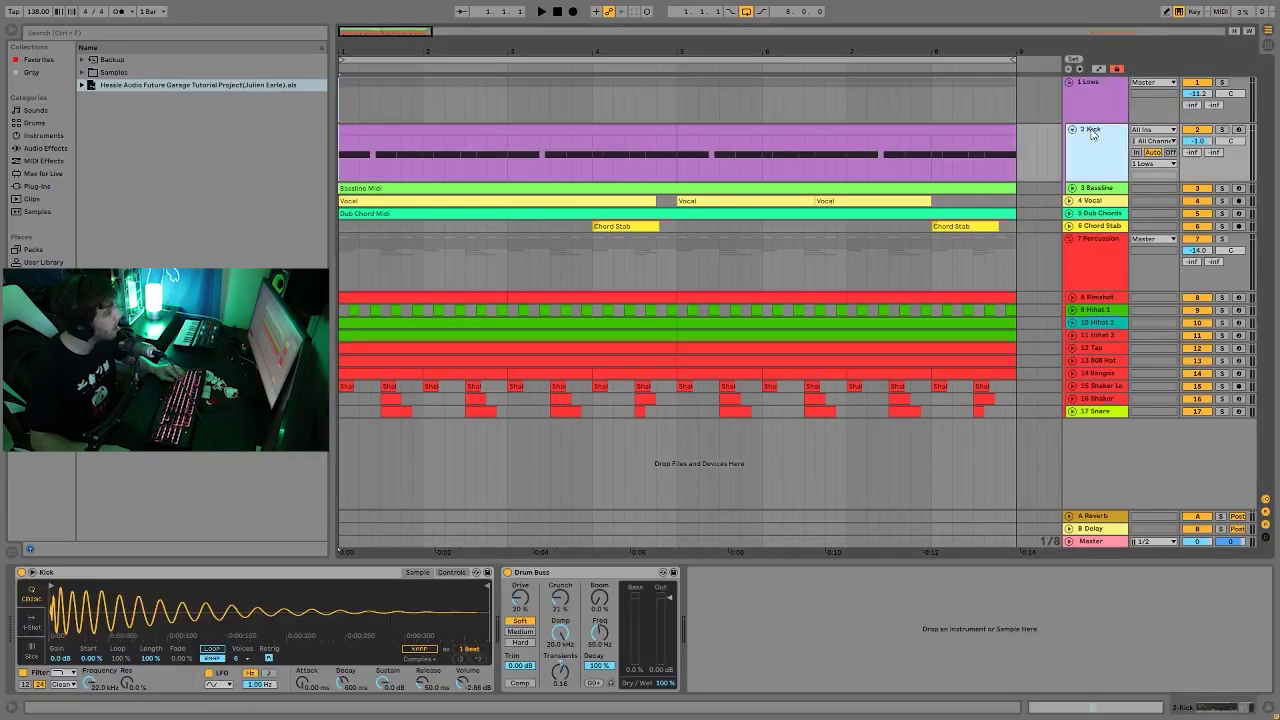
pyautogui.click(1222, 130)
pyautogui.press('space')
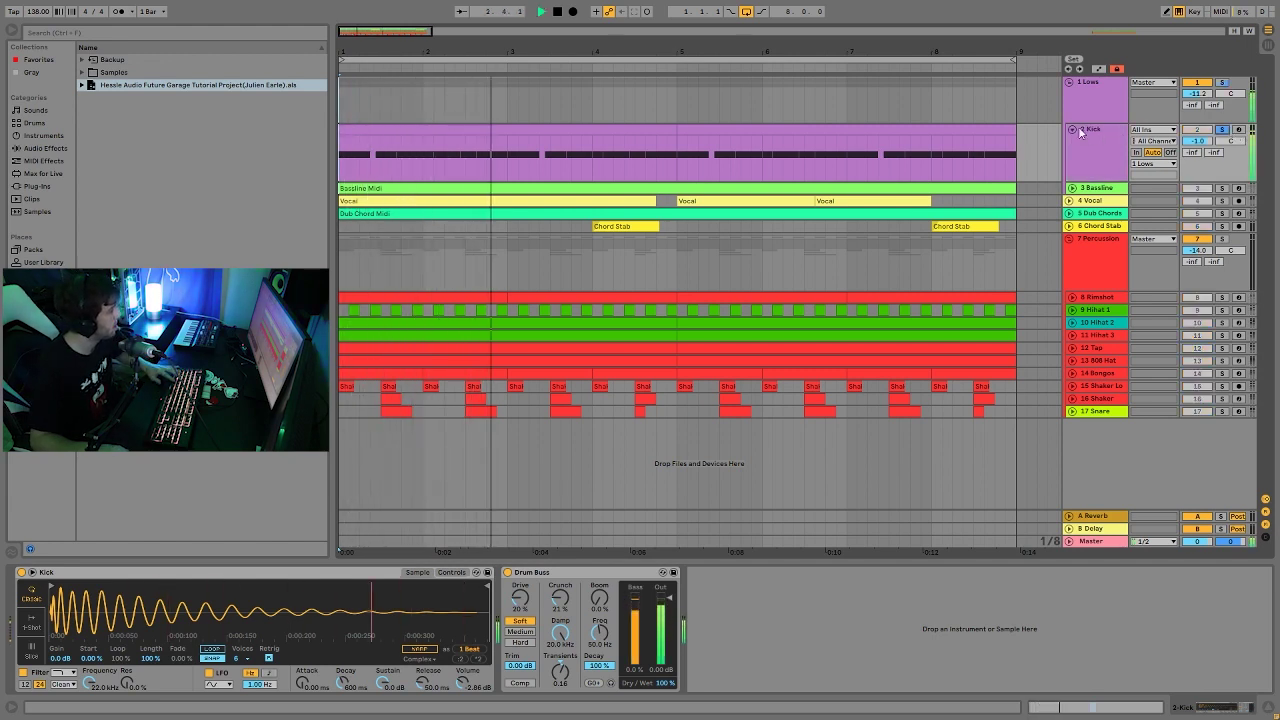
pyautogui.press('space')
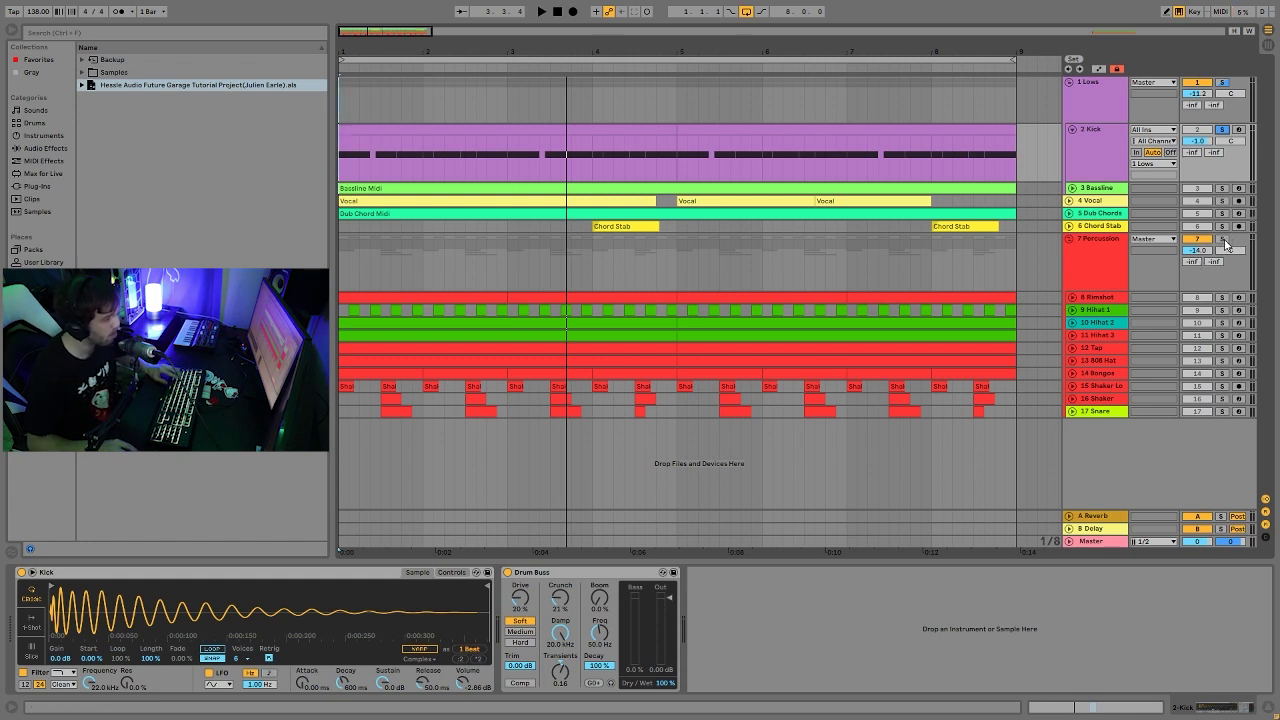
# Step: Add the Percussion group to the solo and play the drums together
pyautogui.click(1221, 239)
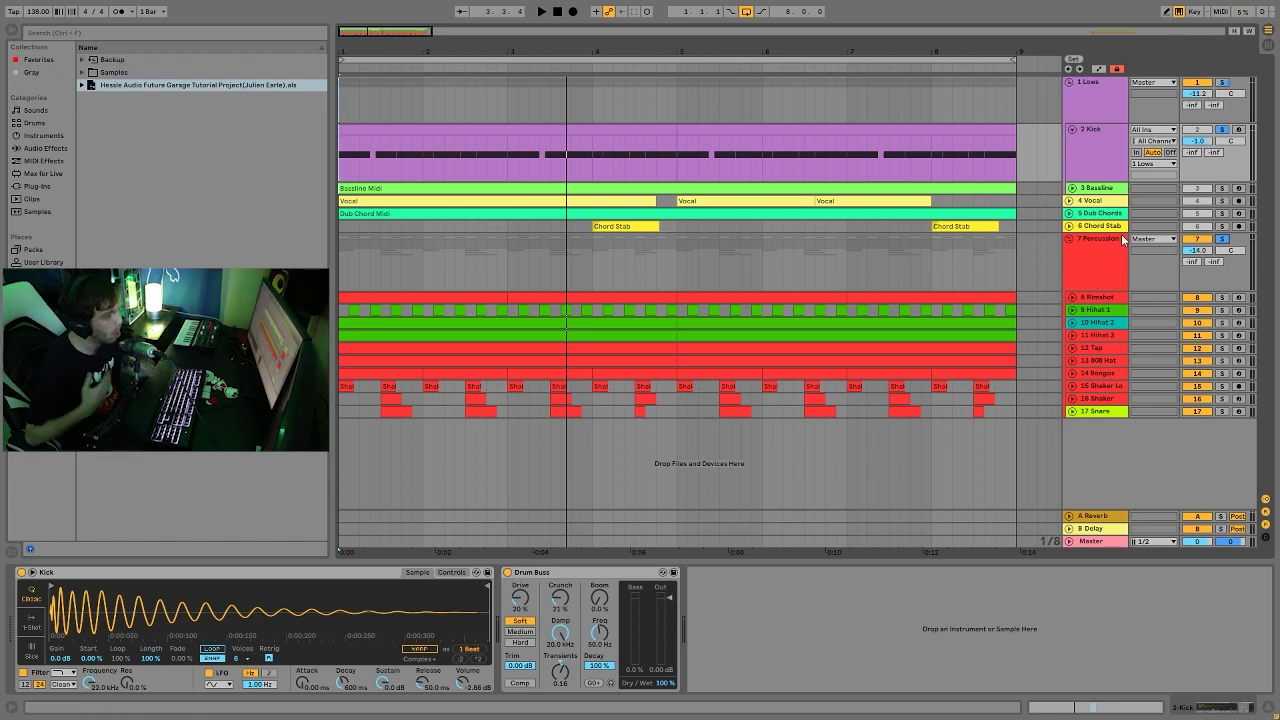
pyautogui.press('space')
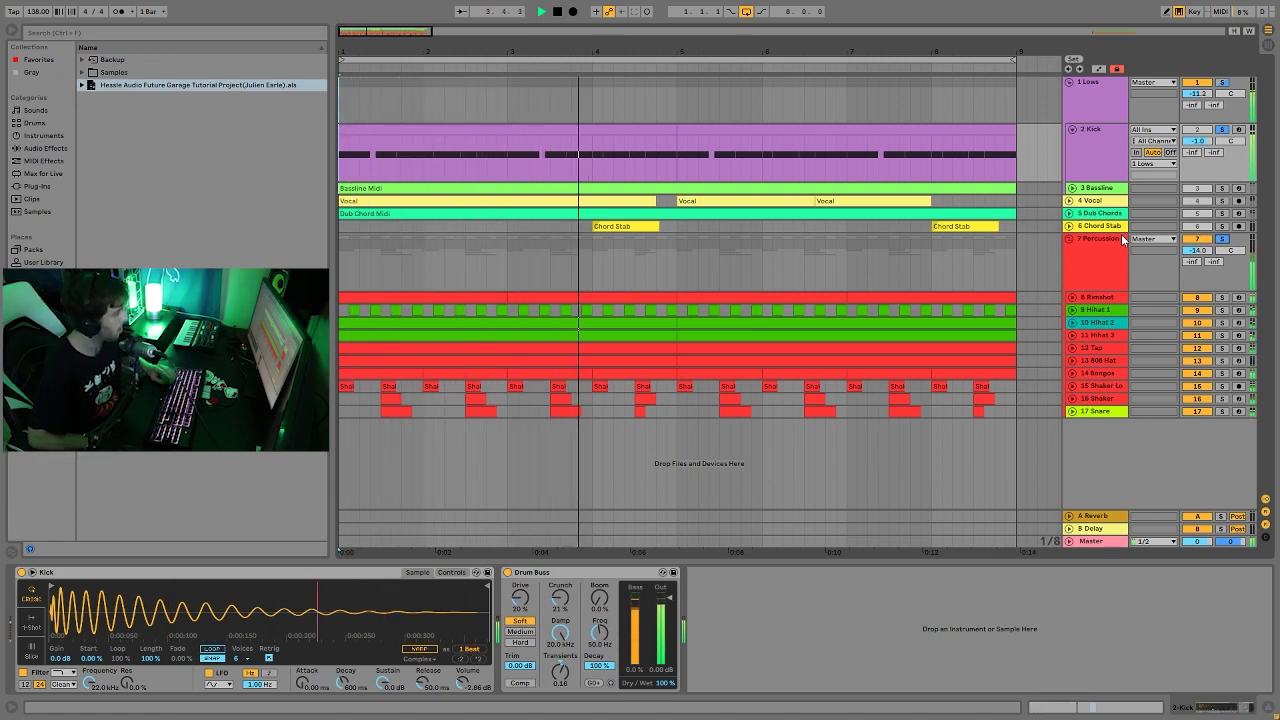
pyautogui.press('space')
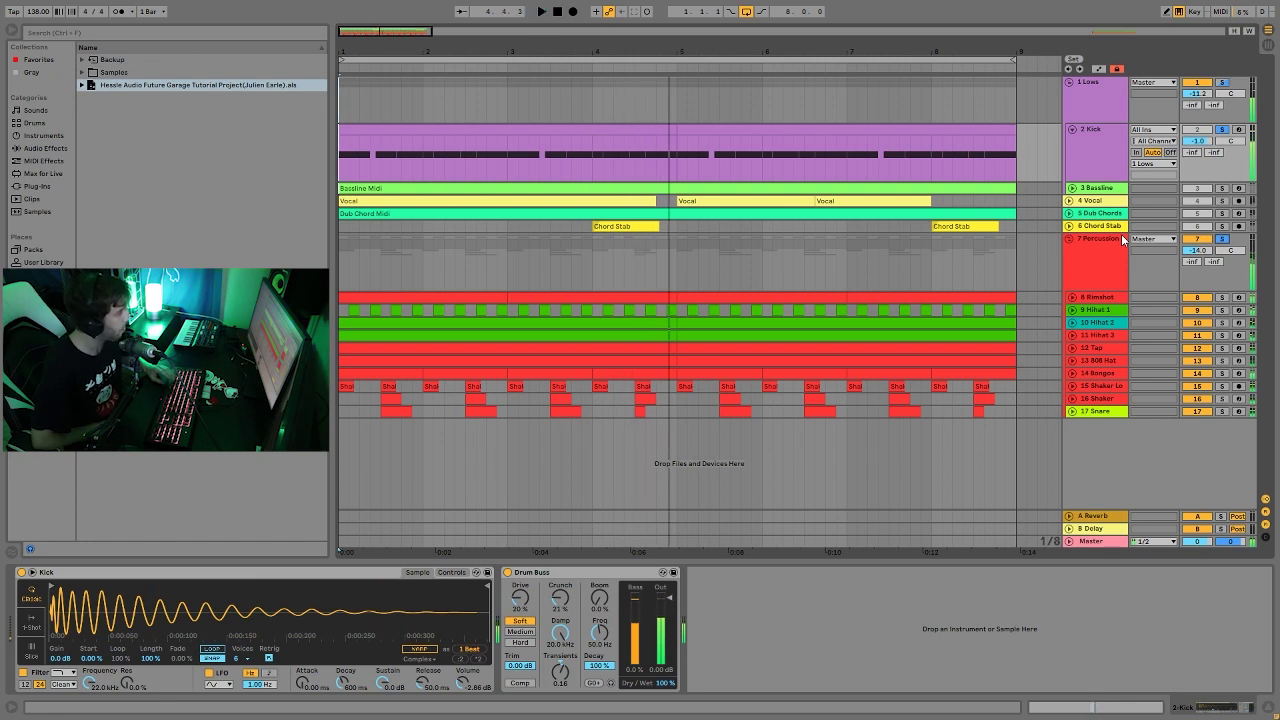
# Step: Unsolo Percussion, replay the kick alone, then solo and unfold the Bassline track
pyautogui.click(1222, 240)
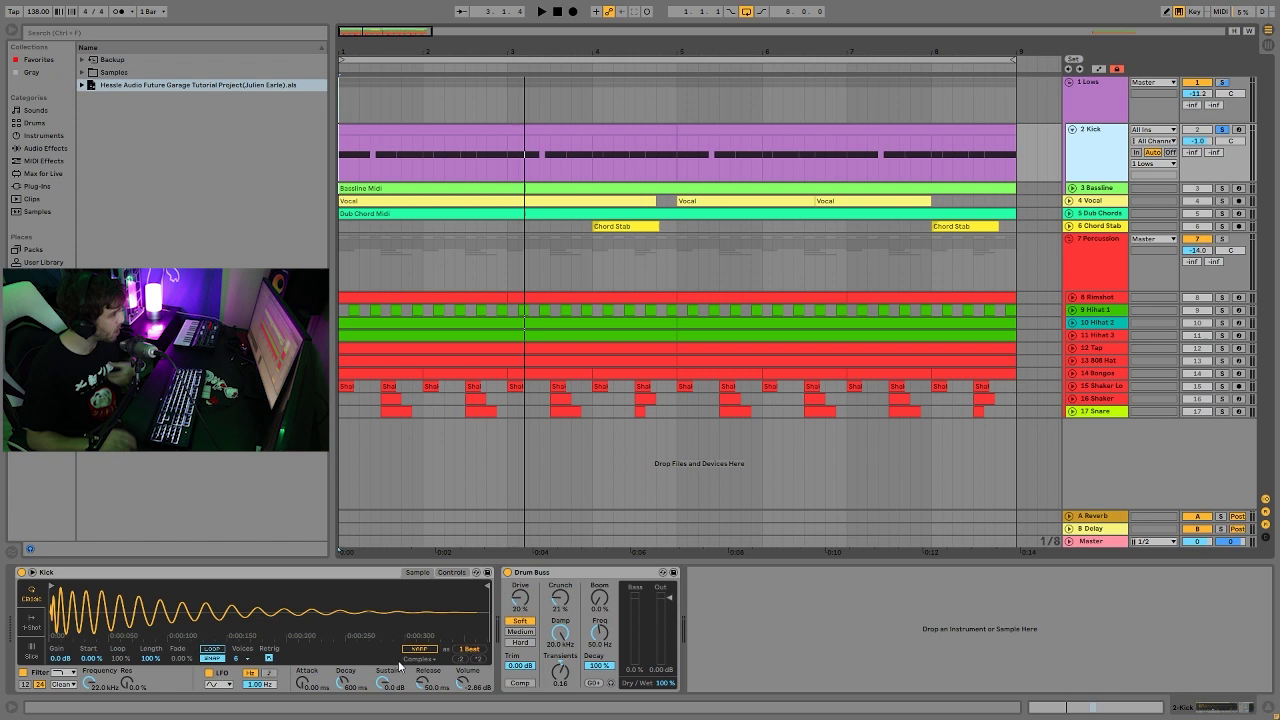
pyautogui.press('space')
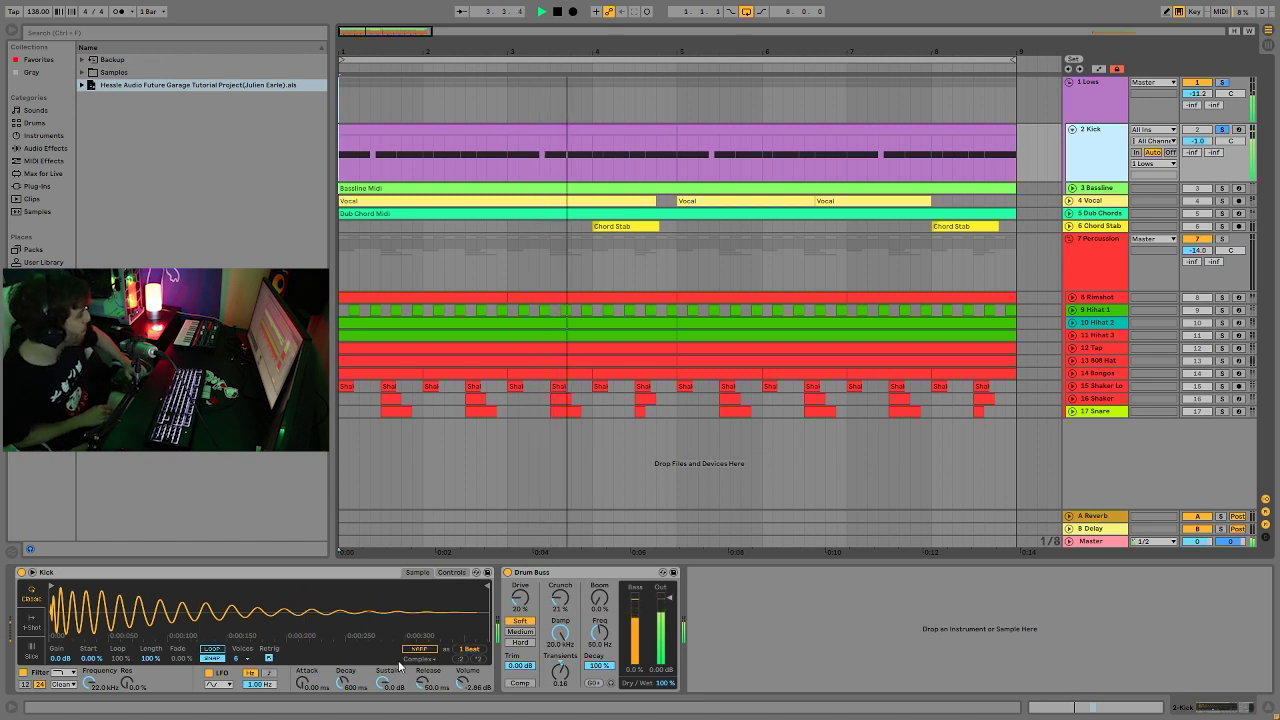
pyautogui.press('space')
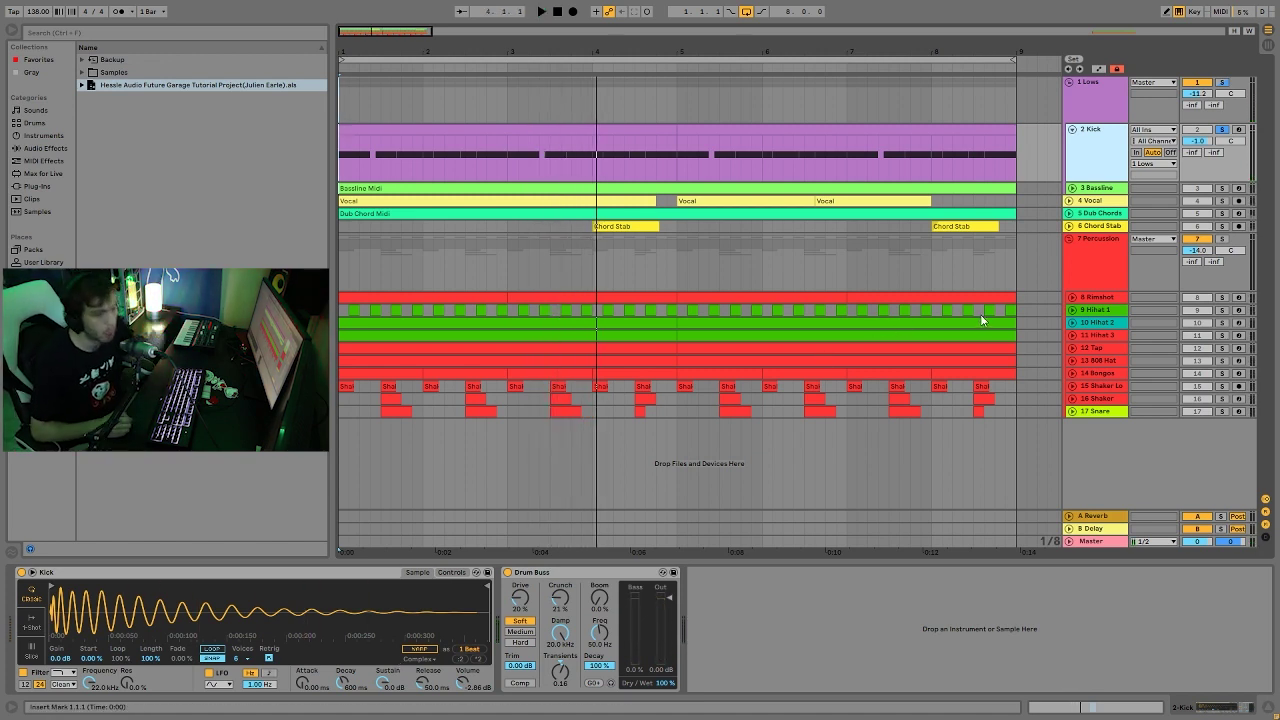
pyautogui.press('space')
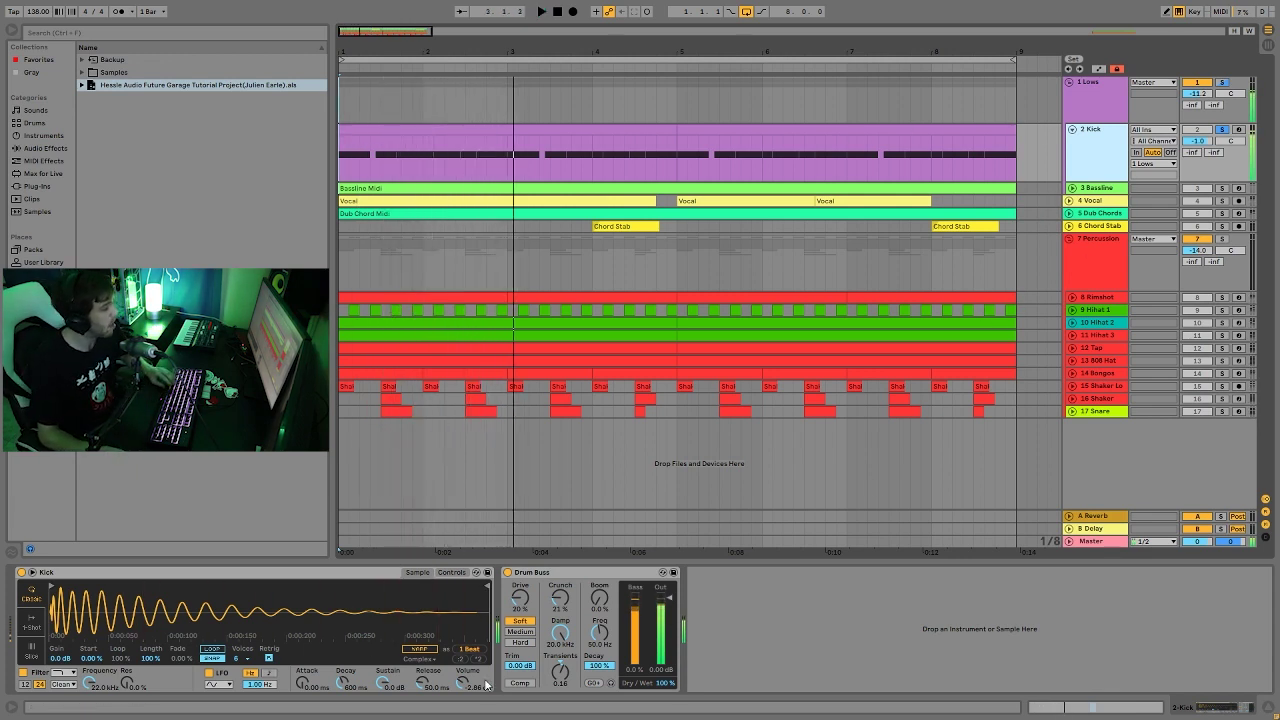
pyautogui.press('space')
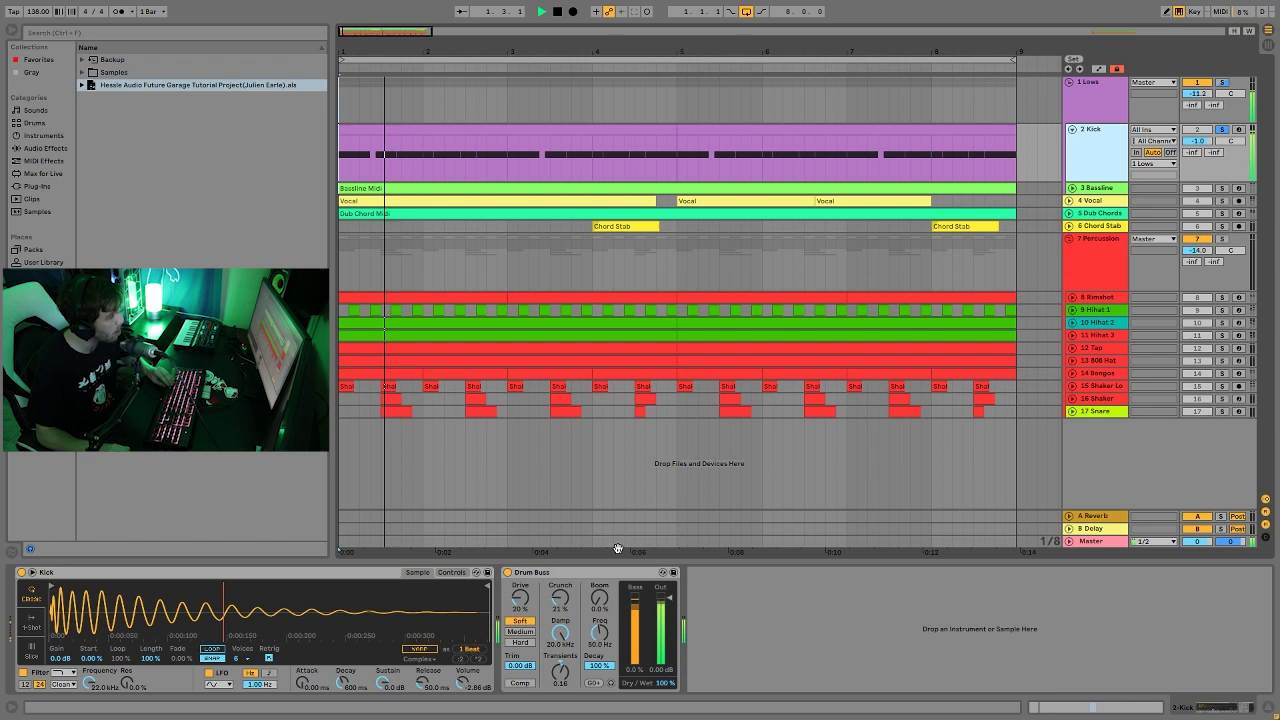
pyautogui.press('space')
pyautogui.click(1221, 188)
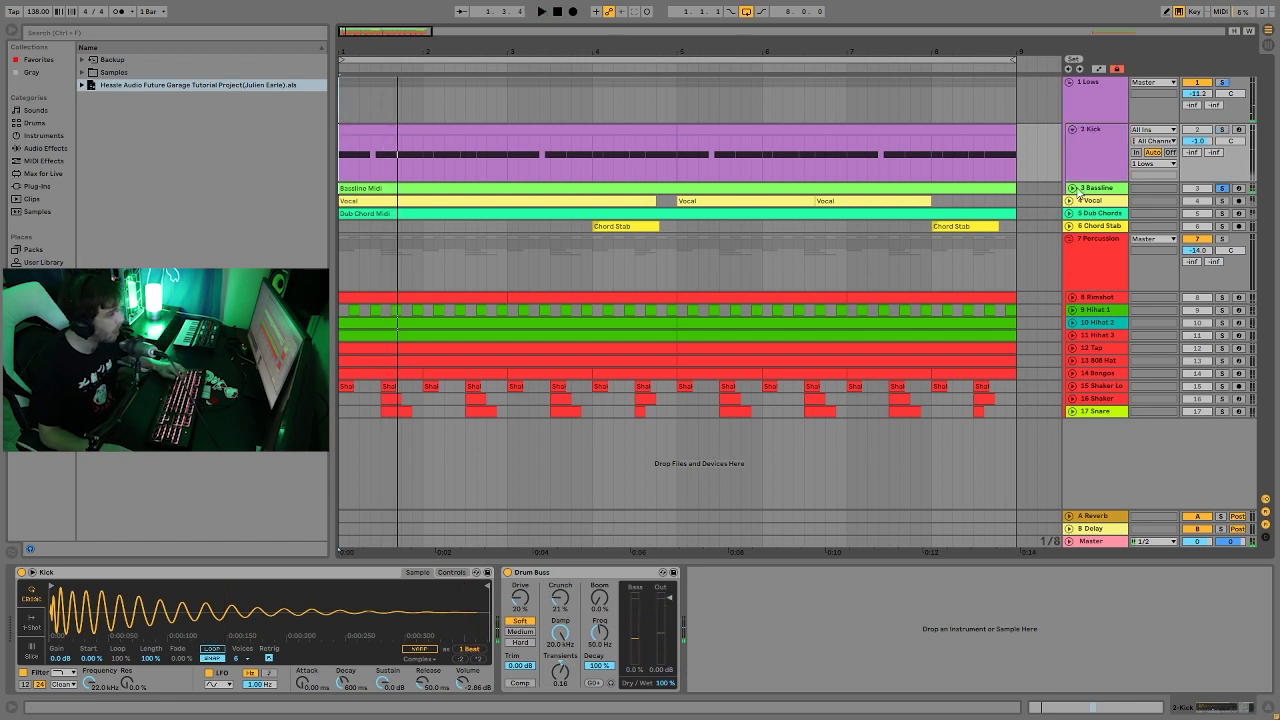
pyautogui.click(1073, 188)
# Step: Open the Bassline clip in the piano roll while the arrangement plays
pyautogui.press('space')
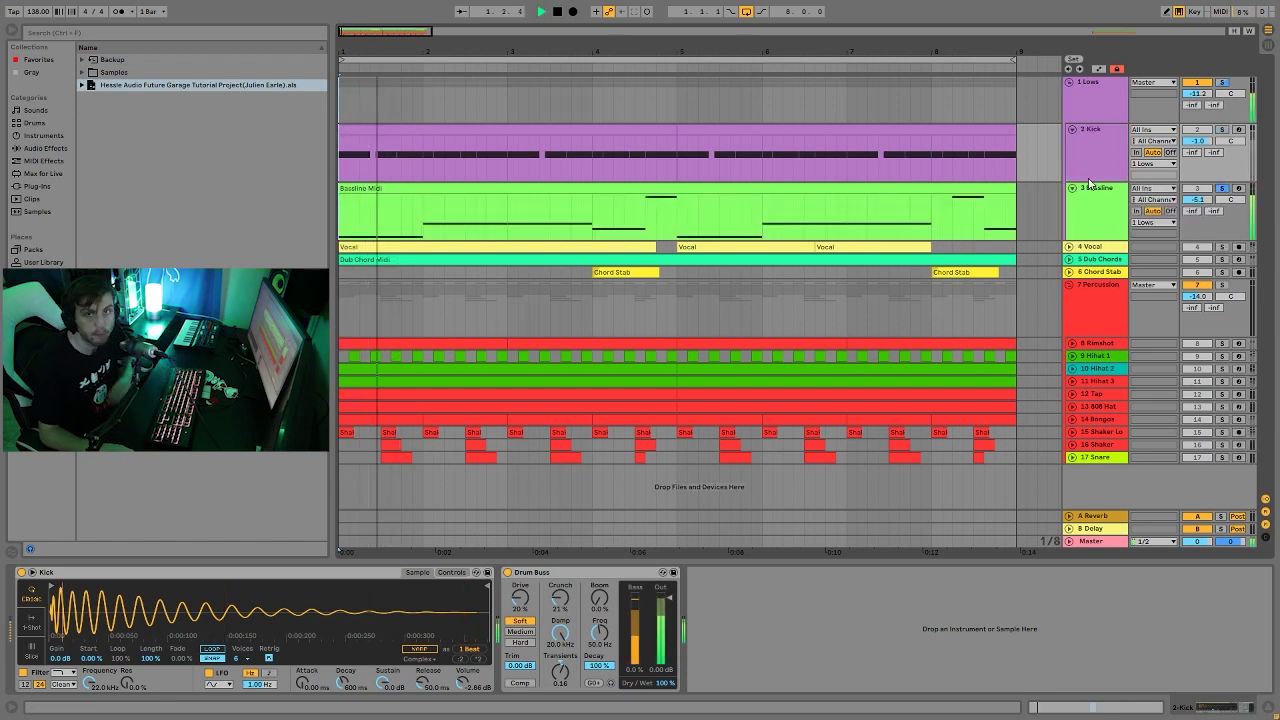
pyautogui.click(1080, 223)
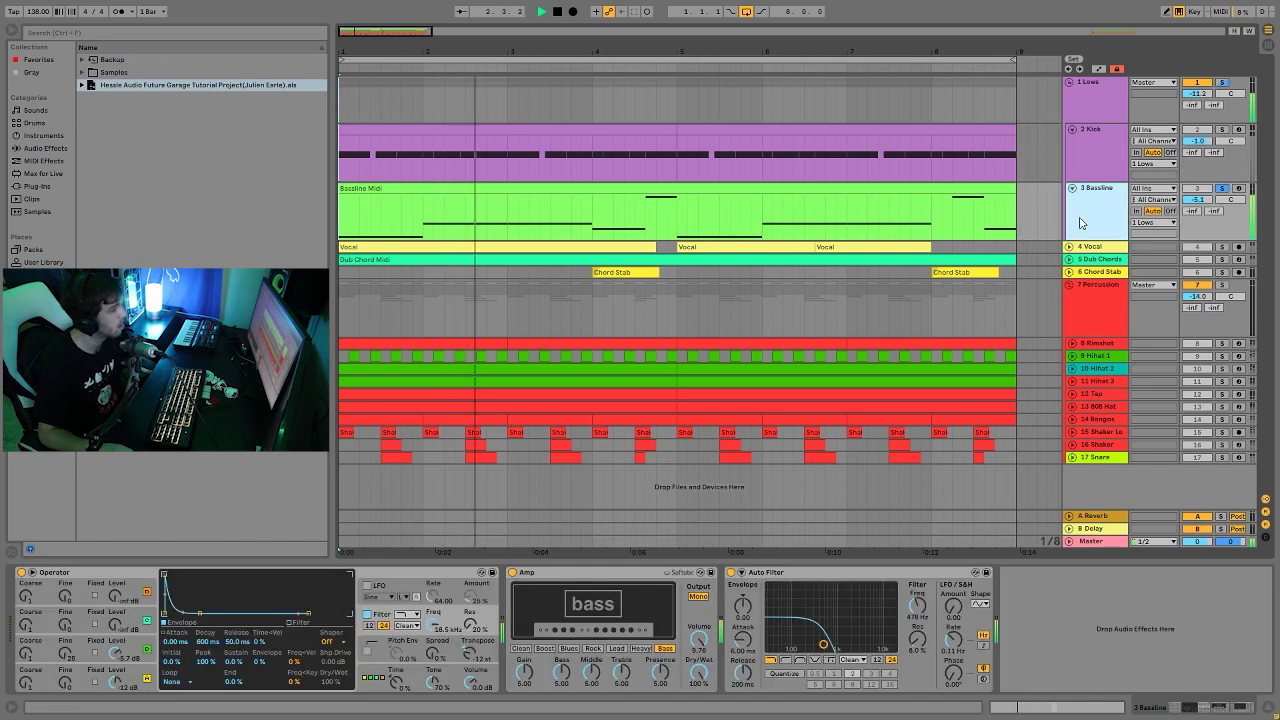
pyautogui.doubleClick(694, 188)
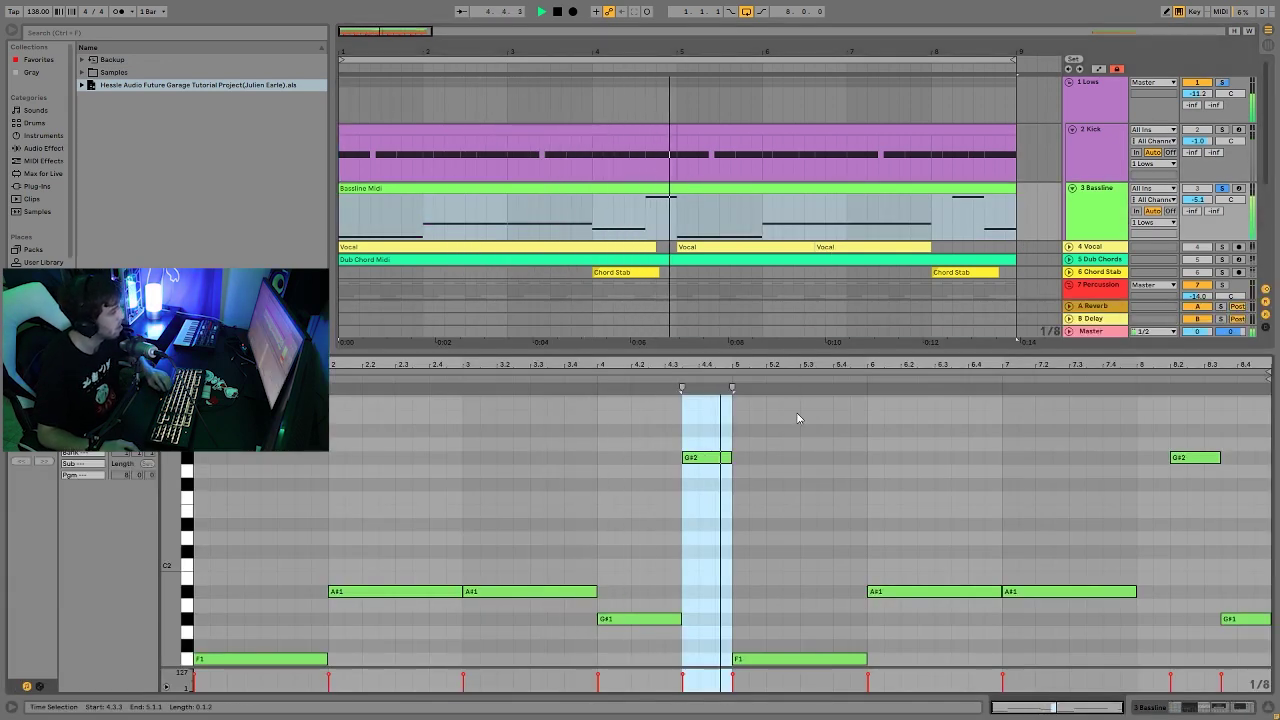
pyautogui.press('space')
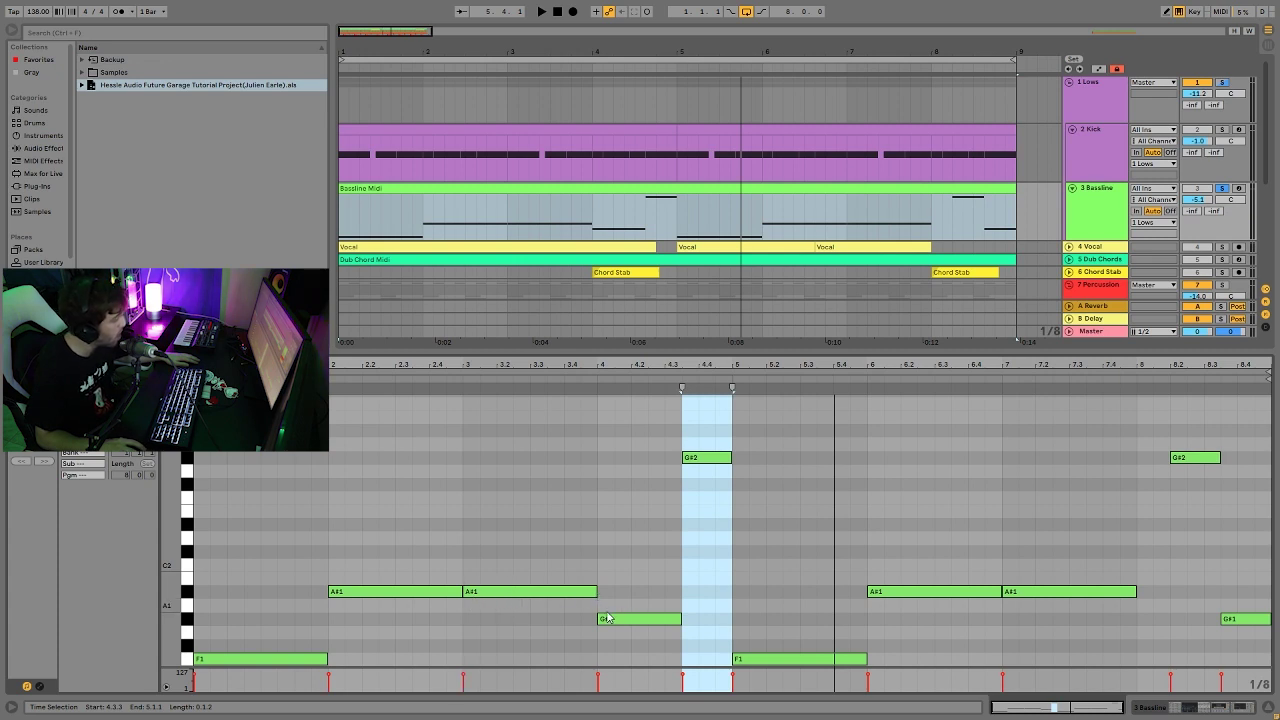
# Step: Select a span across bar 3 and the G#1 note, then play the bassline from bar 4
pyautogui.moveTo(464, 533); pyautogui.dragTo(581, 545)
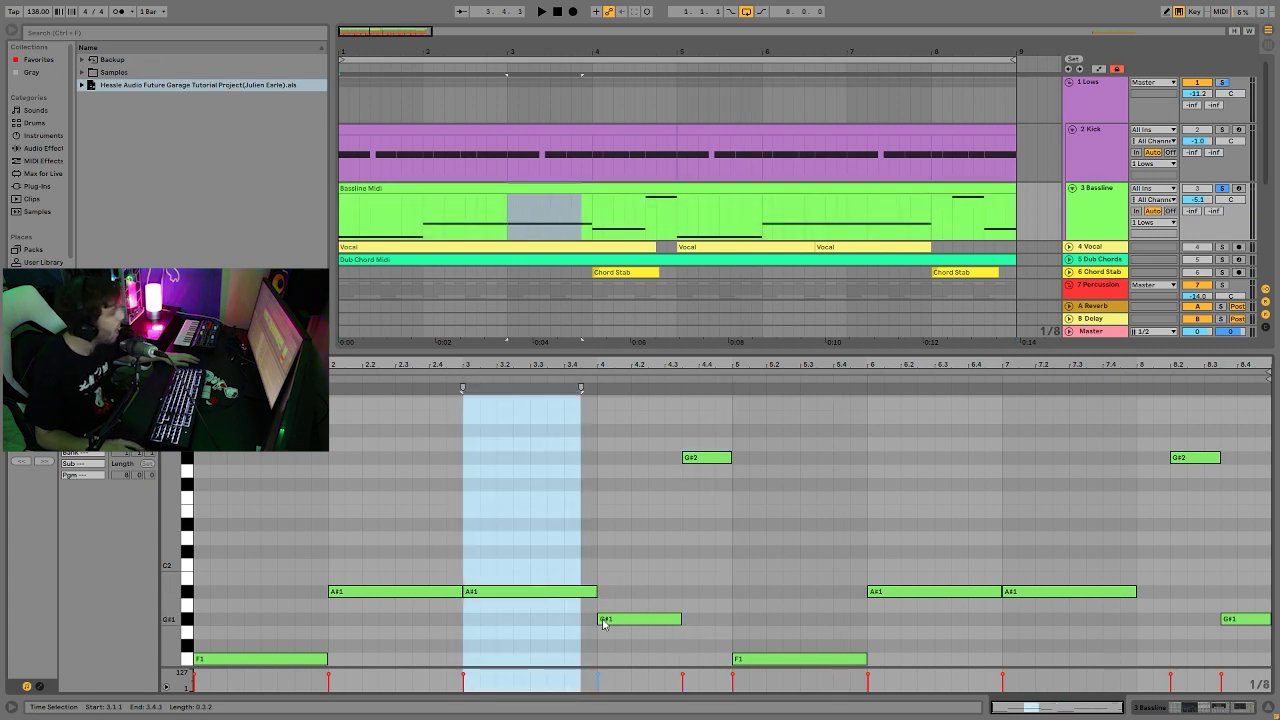
pyautogui.click(605, 624)
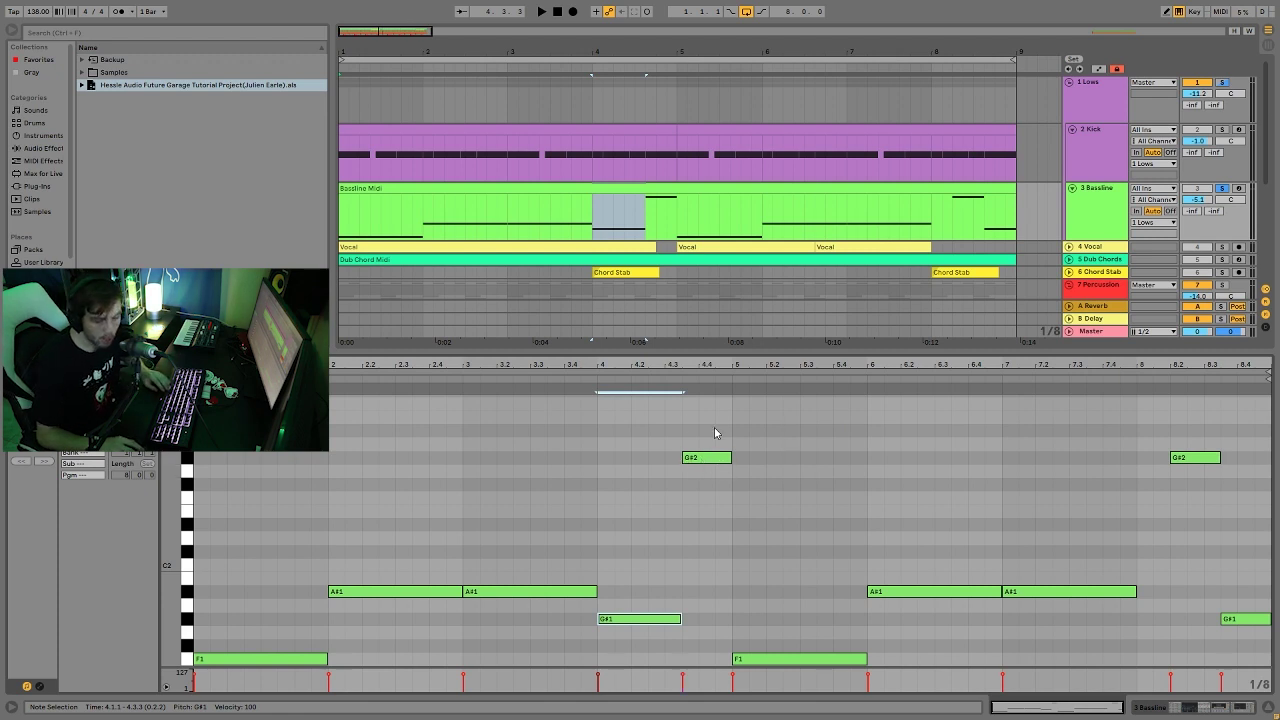
pyautogui.click(592, 379)
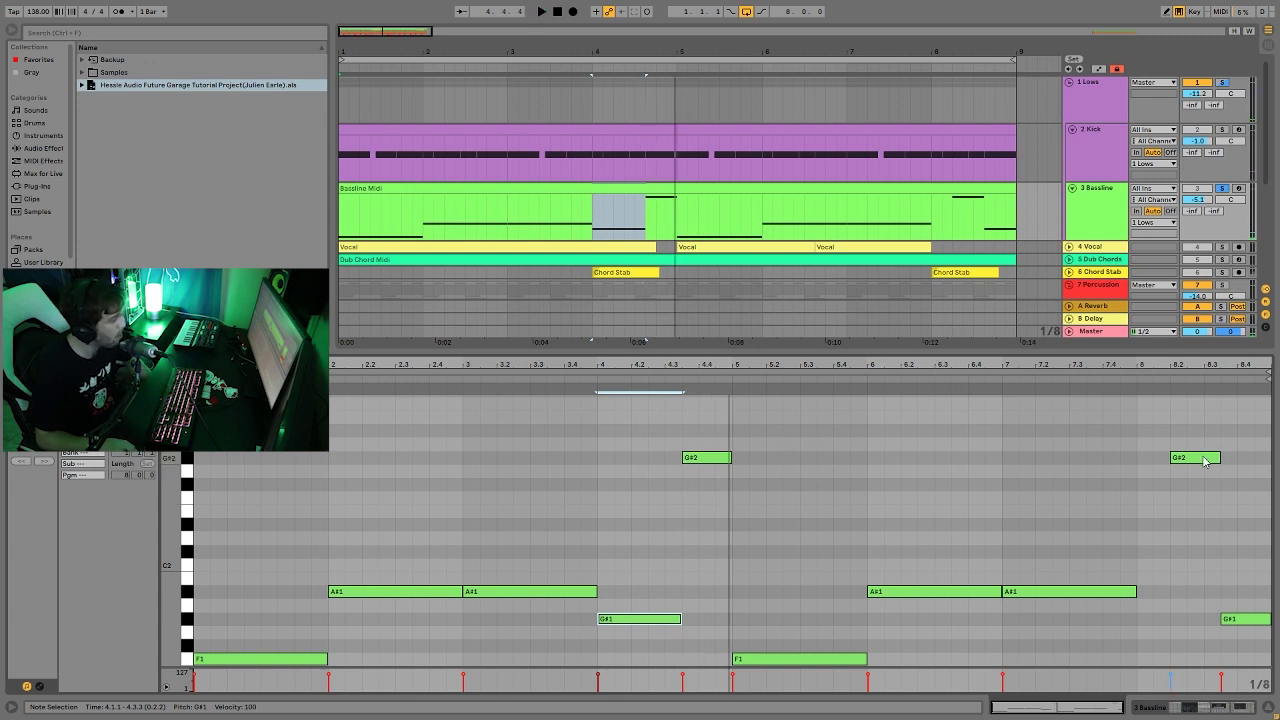
pyautogui.press('space')
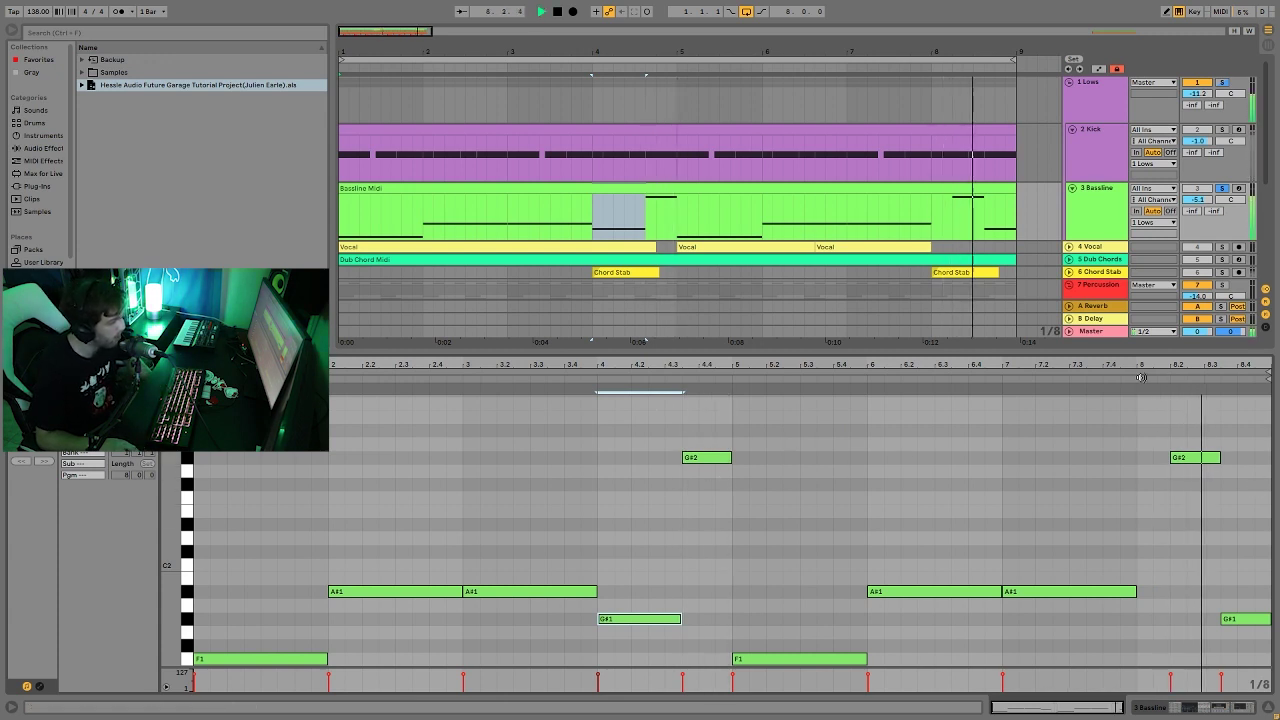
pyautogui.press('space')
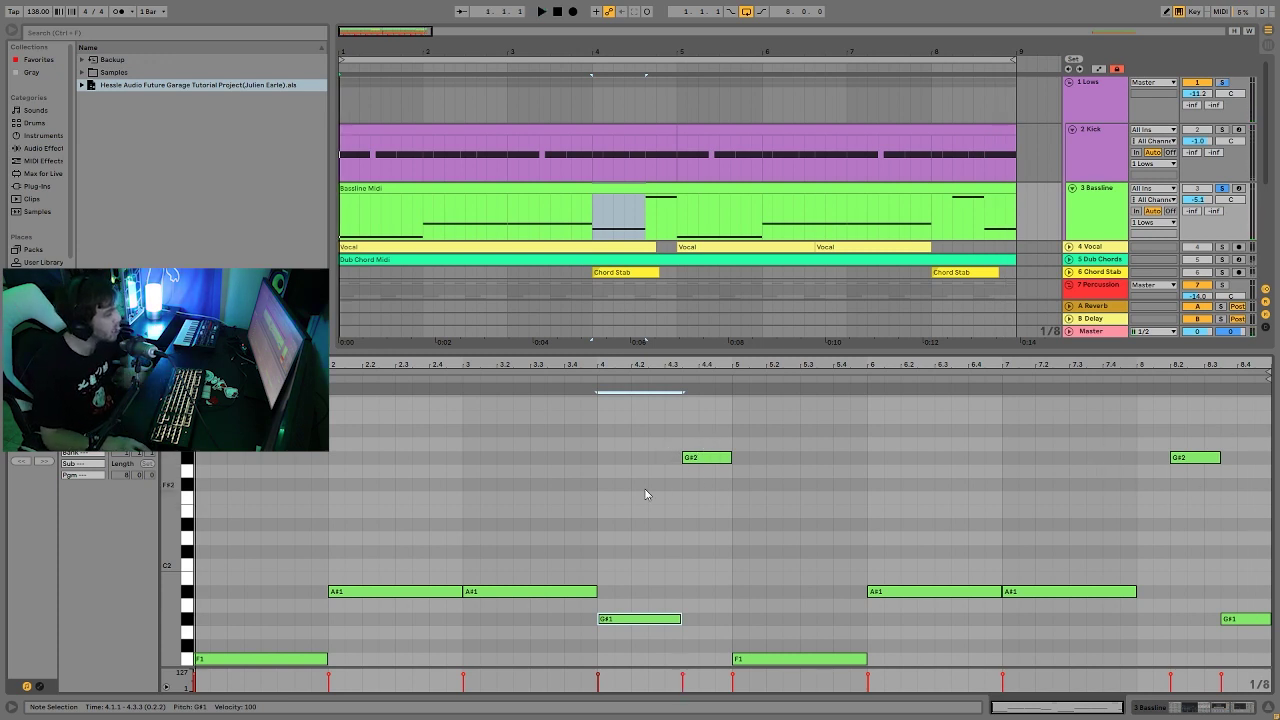
# Step: Nudge the G#2 note one sixteenth earlier and back, then return to Device View
pyautogui.moveTo(700, 458); pyautogui.dragTo(683, 460)
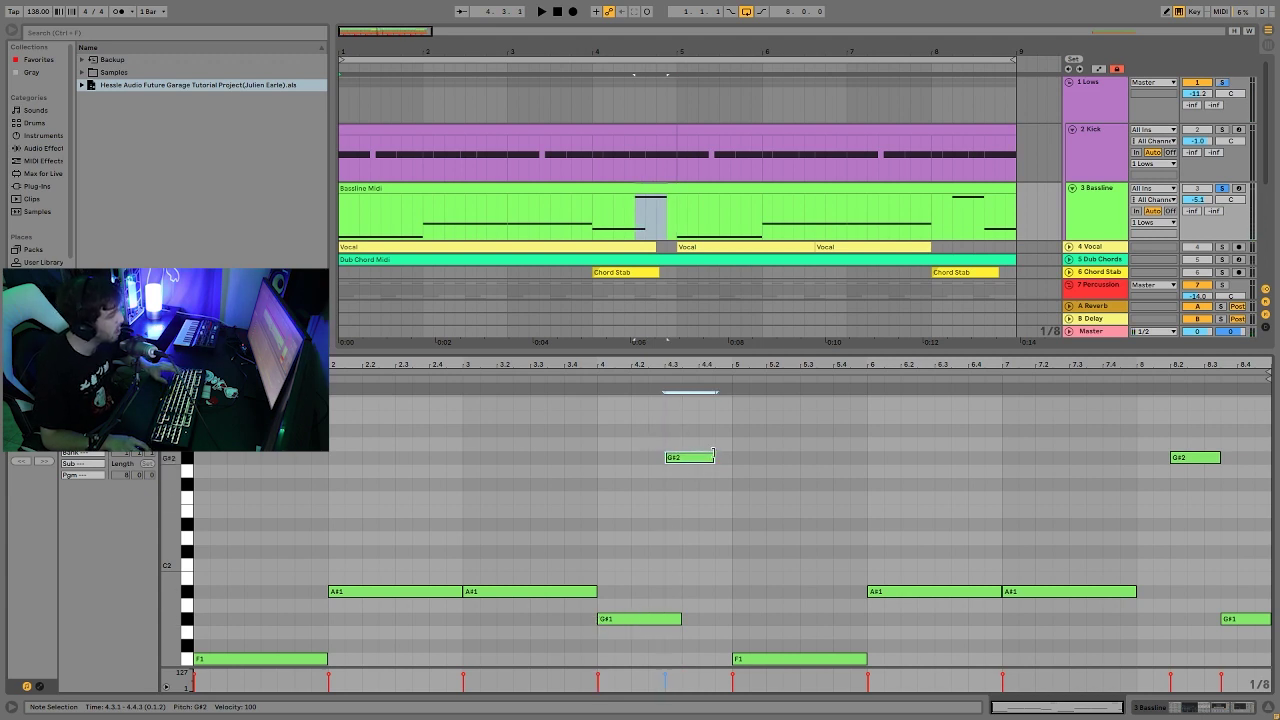
pyautogui.press('Right')
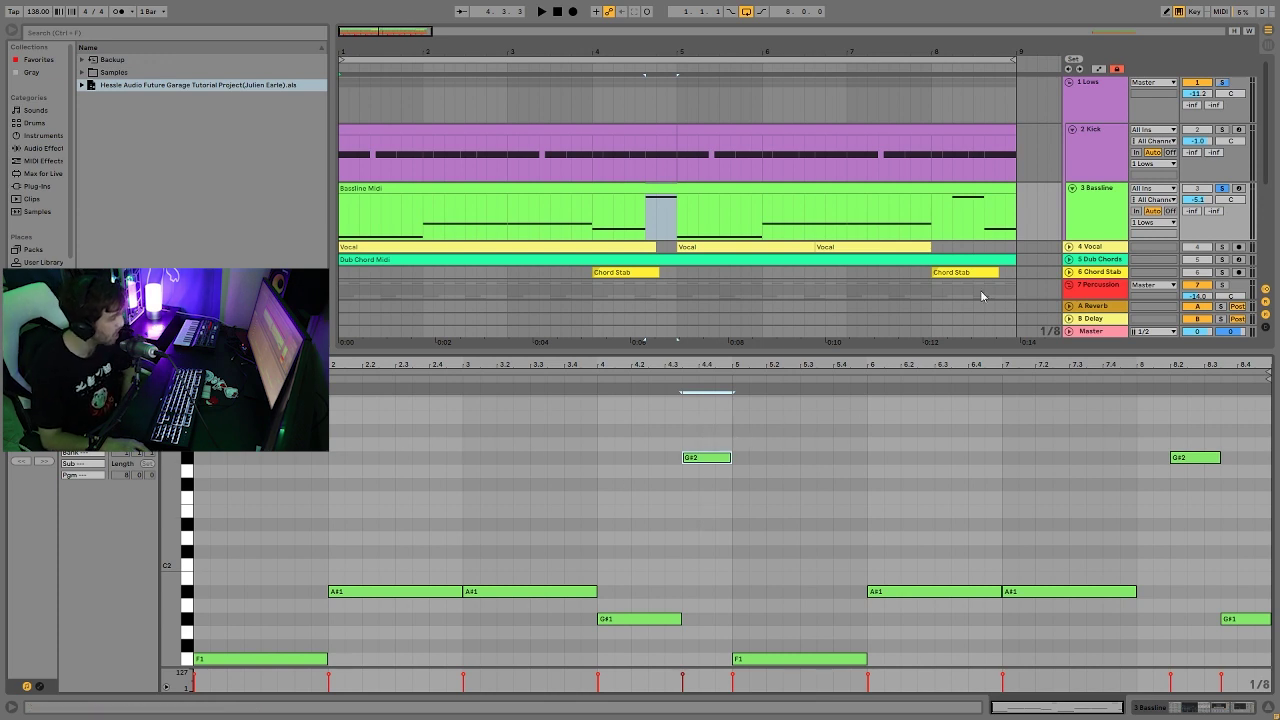
pyautogui.click(696, 229)
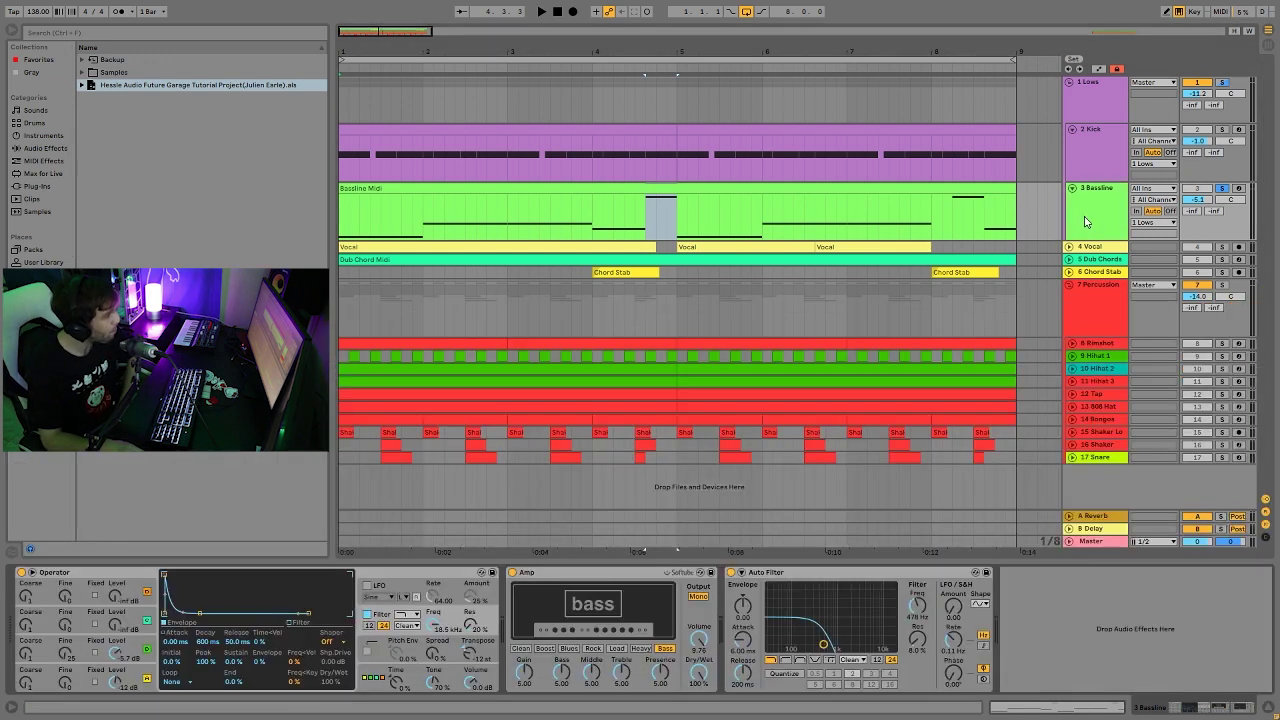
# Step: Select the Bassline clip and inspect Operator's global settings and oscillator C
pyautogui.click(688, 192)
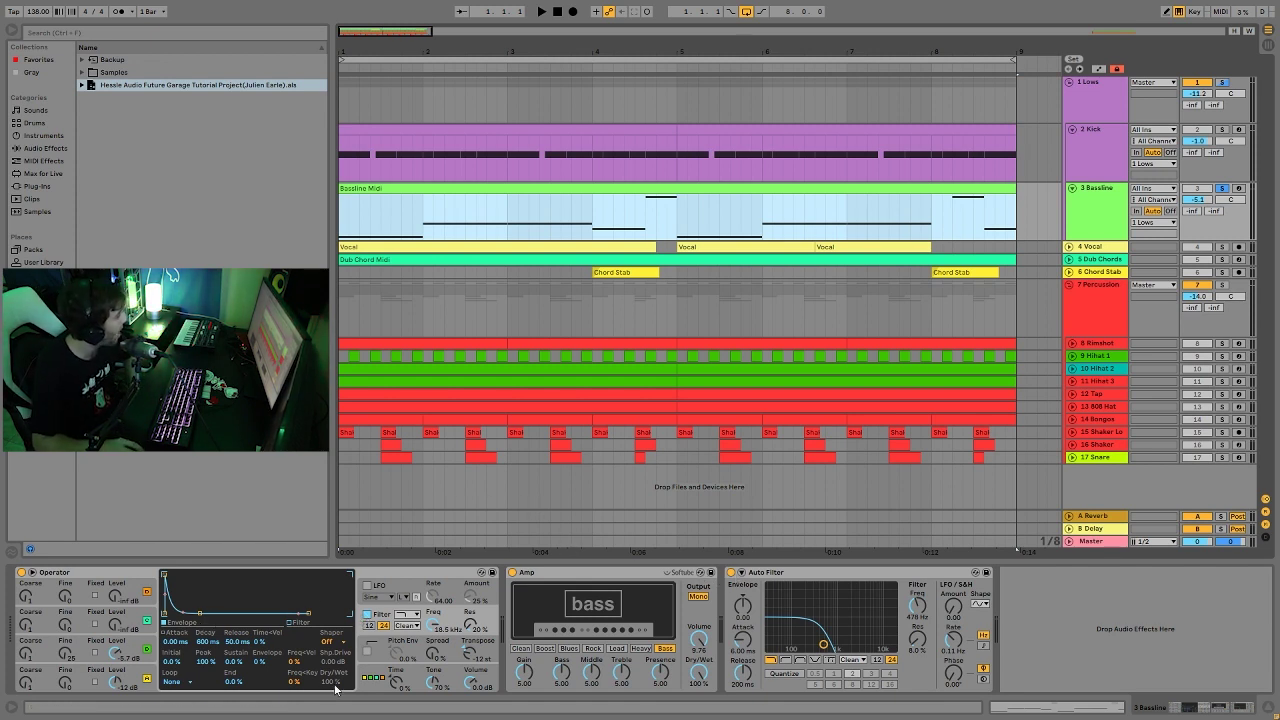
pyautogui.click(384, 680)
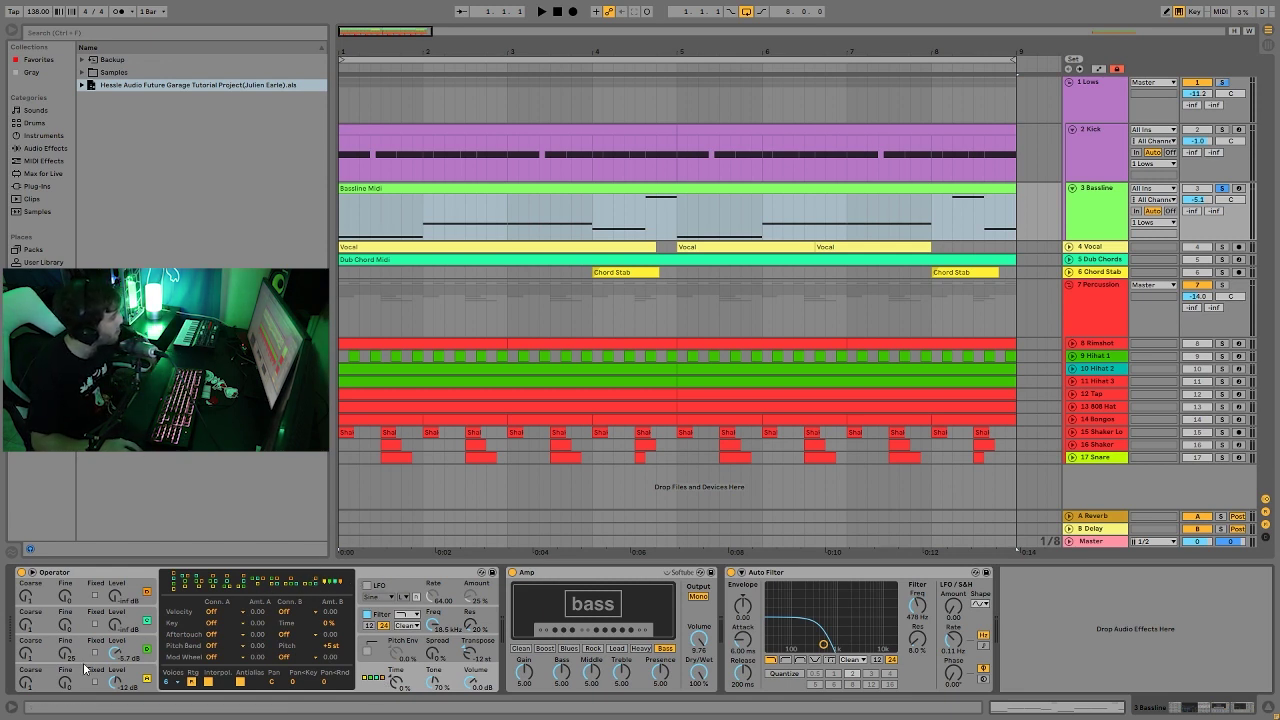
pyautogui.click(134, 650)
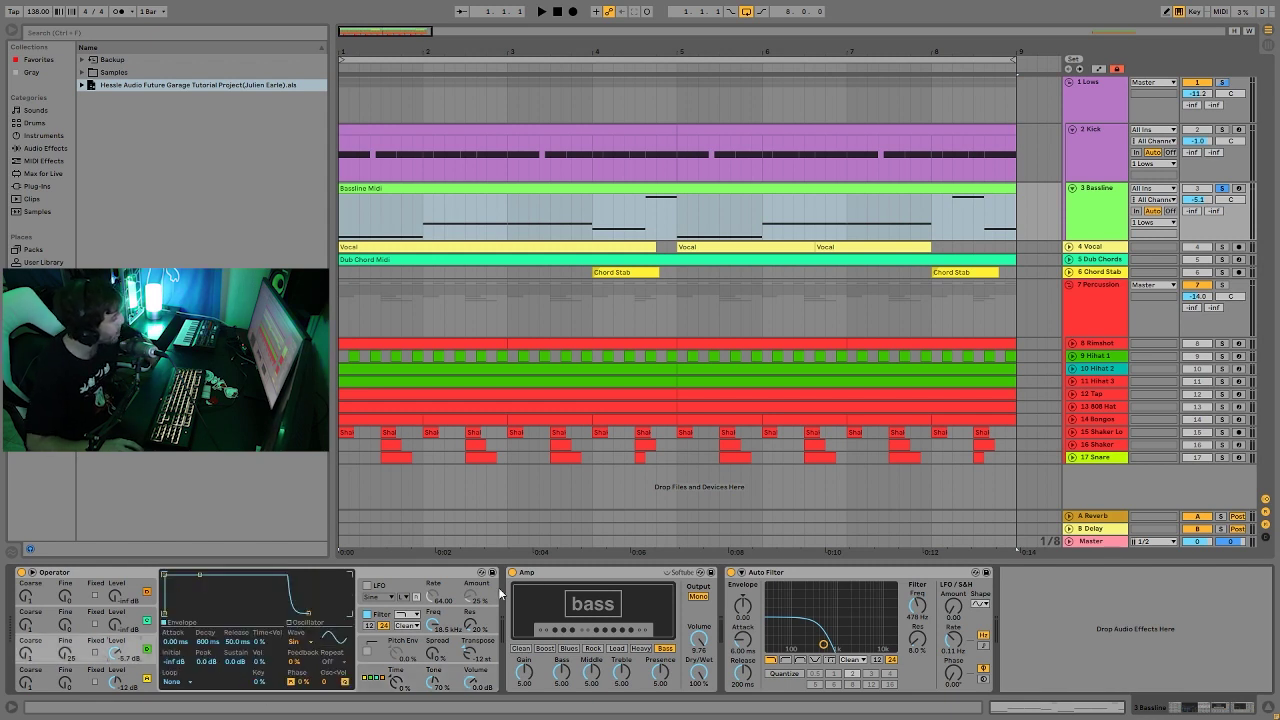
# Step: Arm the Bassline track and bypass its Auto Filter and Amp, shifting the keyboard octave
pyautogui.click(1240, 189)
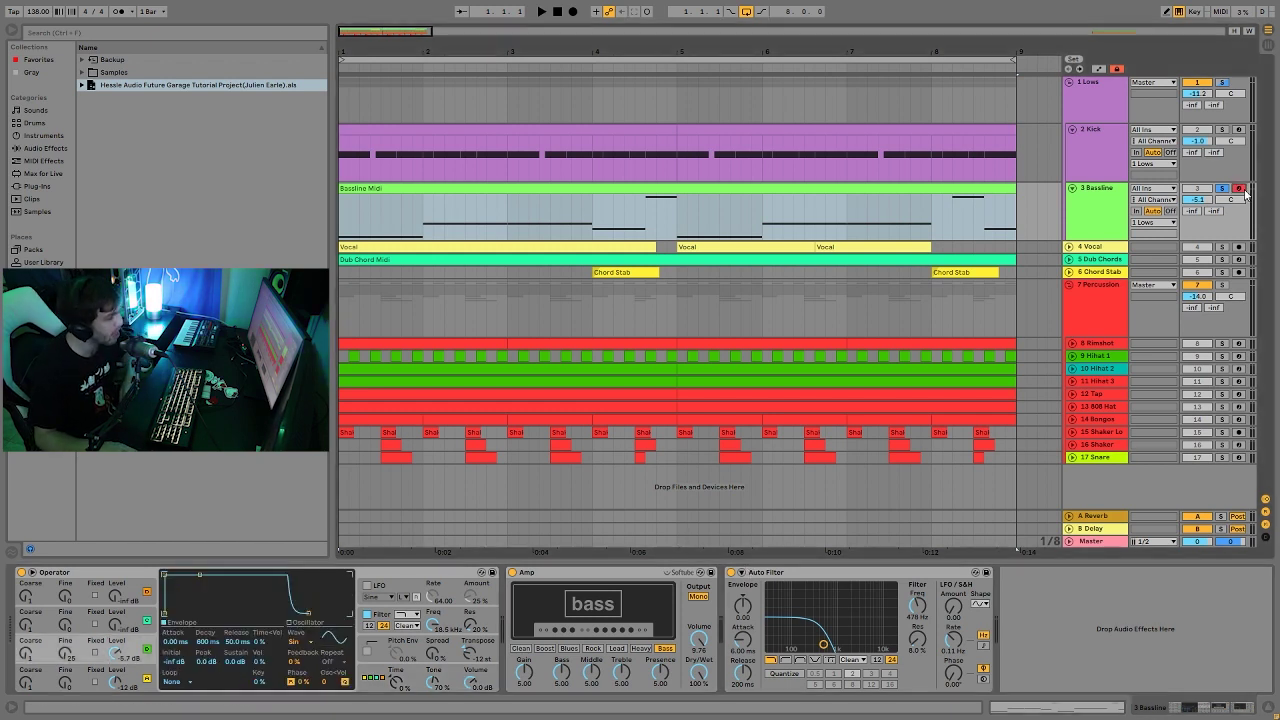
pyautogui.press('z')
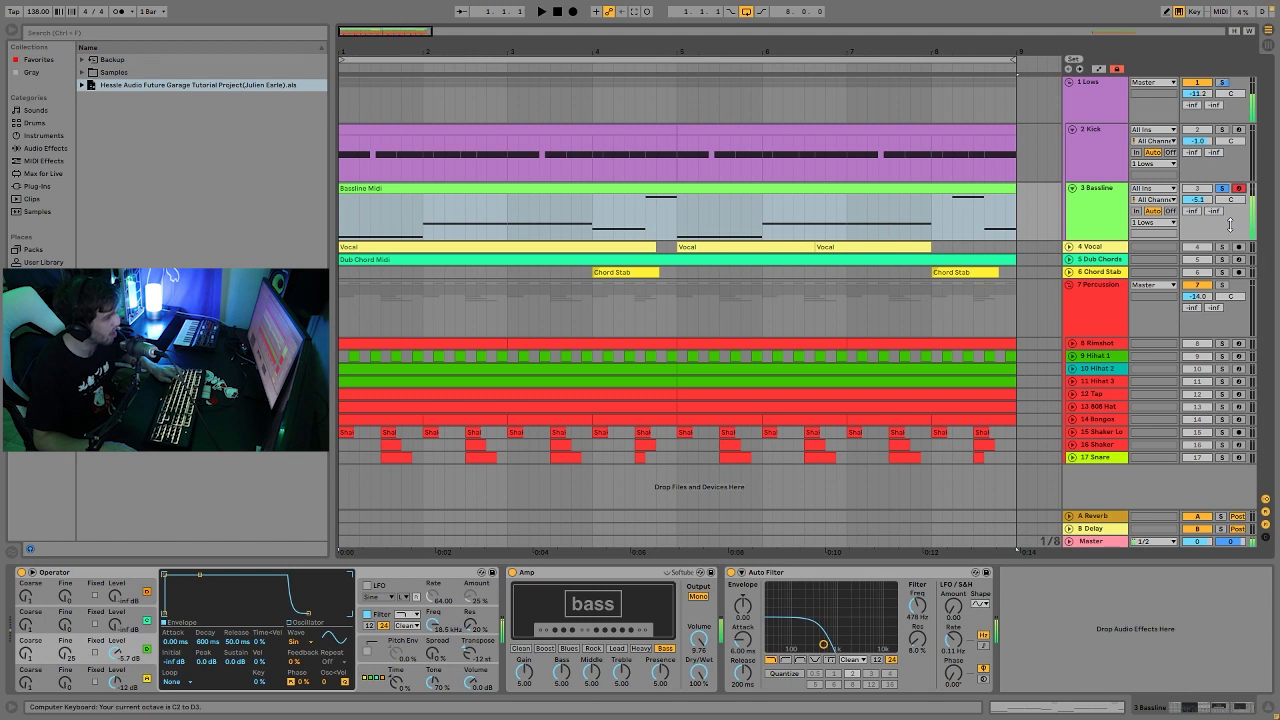
pyautogui.click(733, 573)
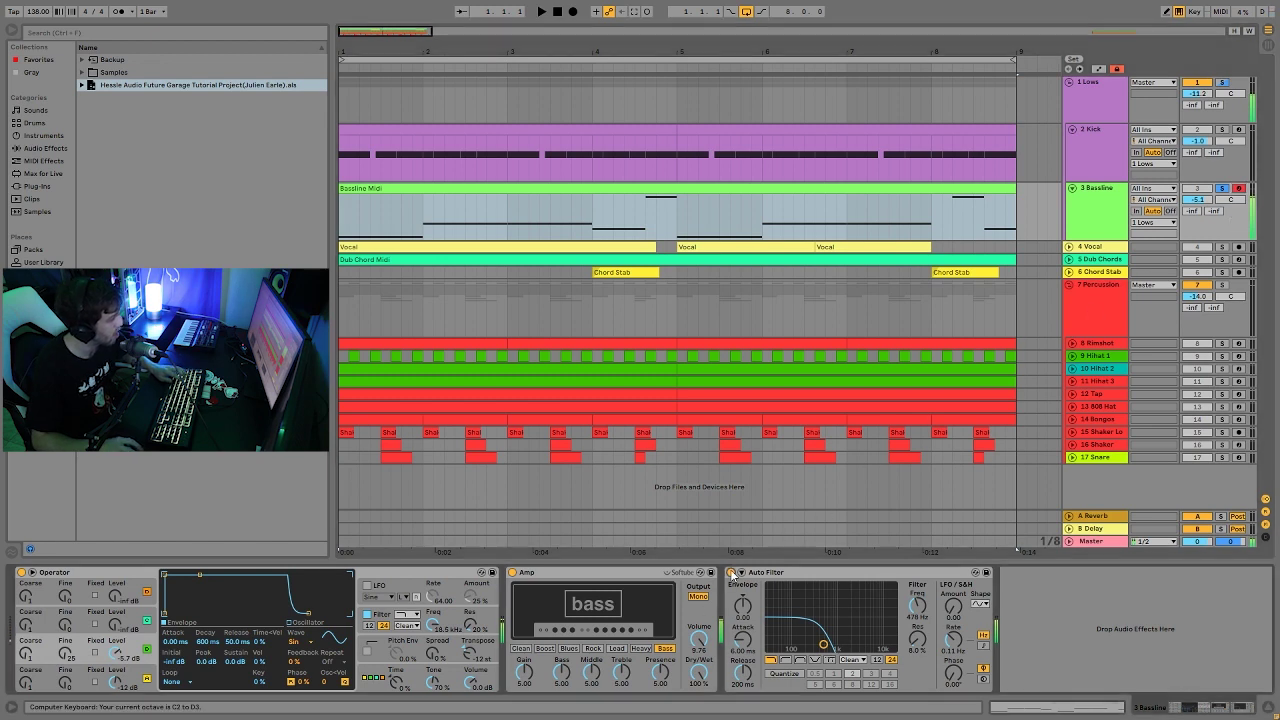
pyautogui.click(513, 573)
pyautogui.press('x')
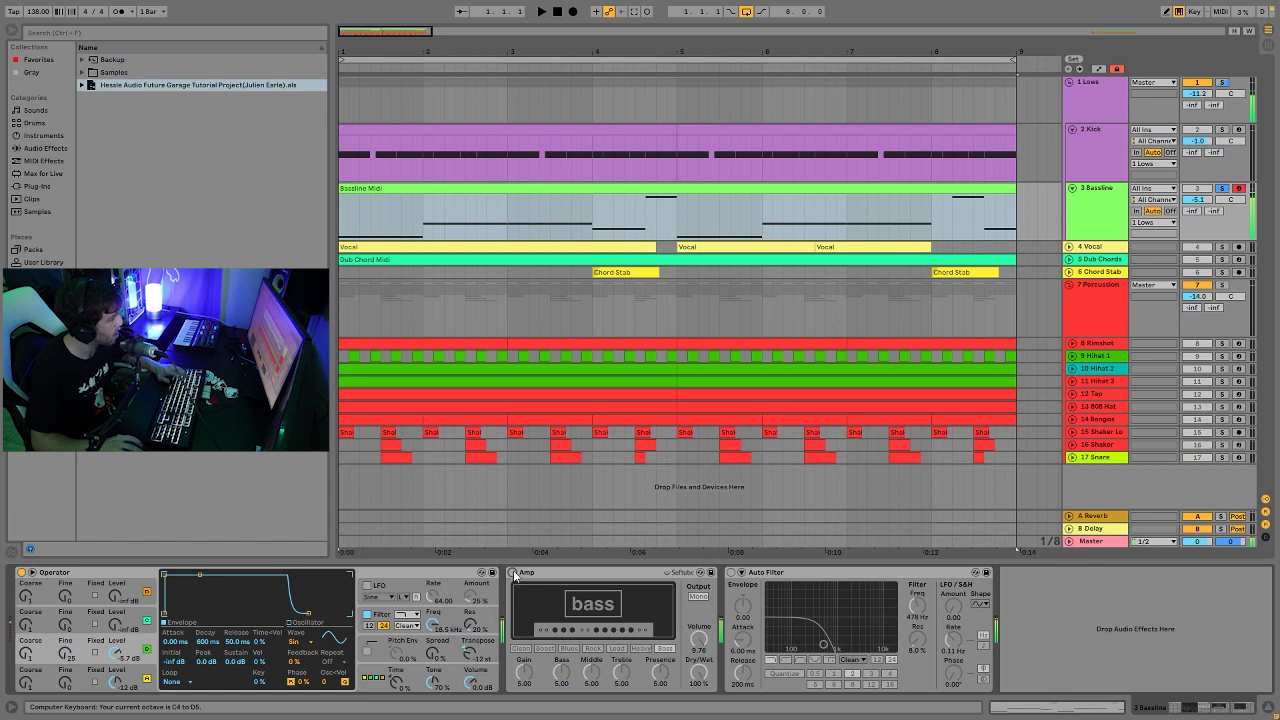
# Step: Check operators D and C in Operator, shifting the keyboard octave up and back to C2–D3
pyautogui.click(140, 676)
pyautogui.click(142, 647)
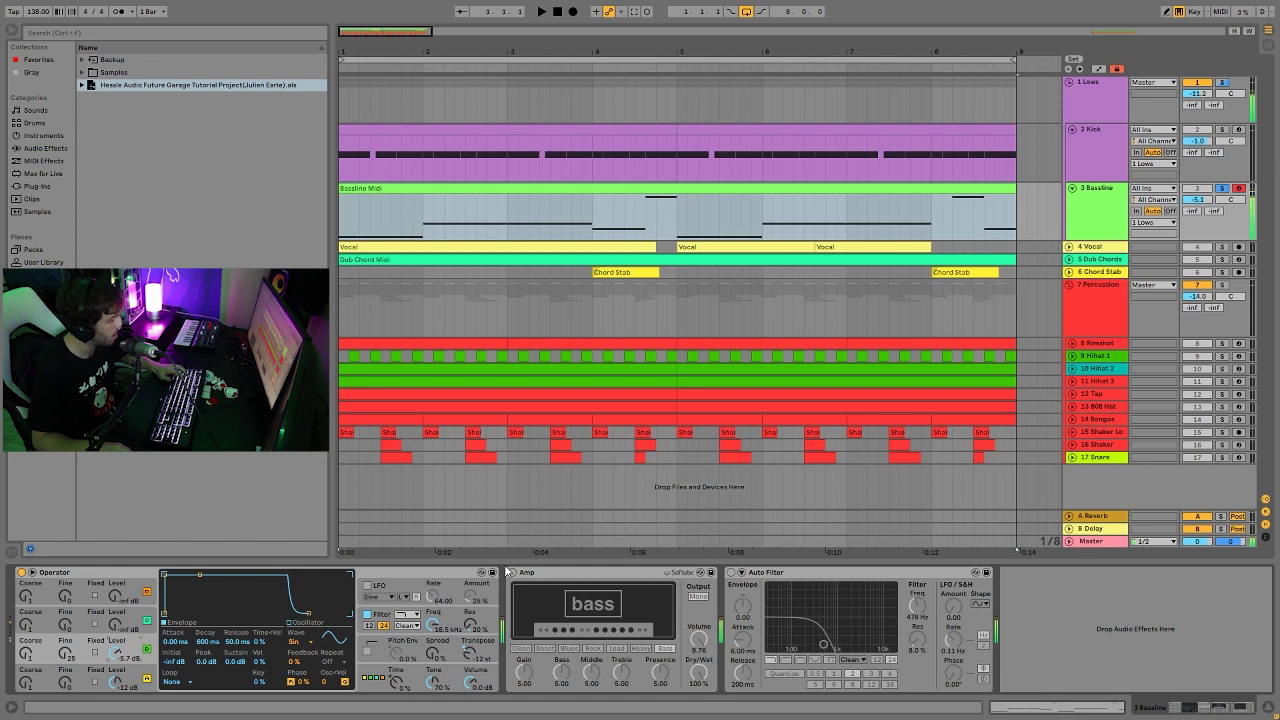
pyautogui.press('x')
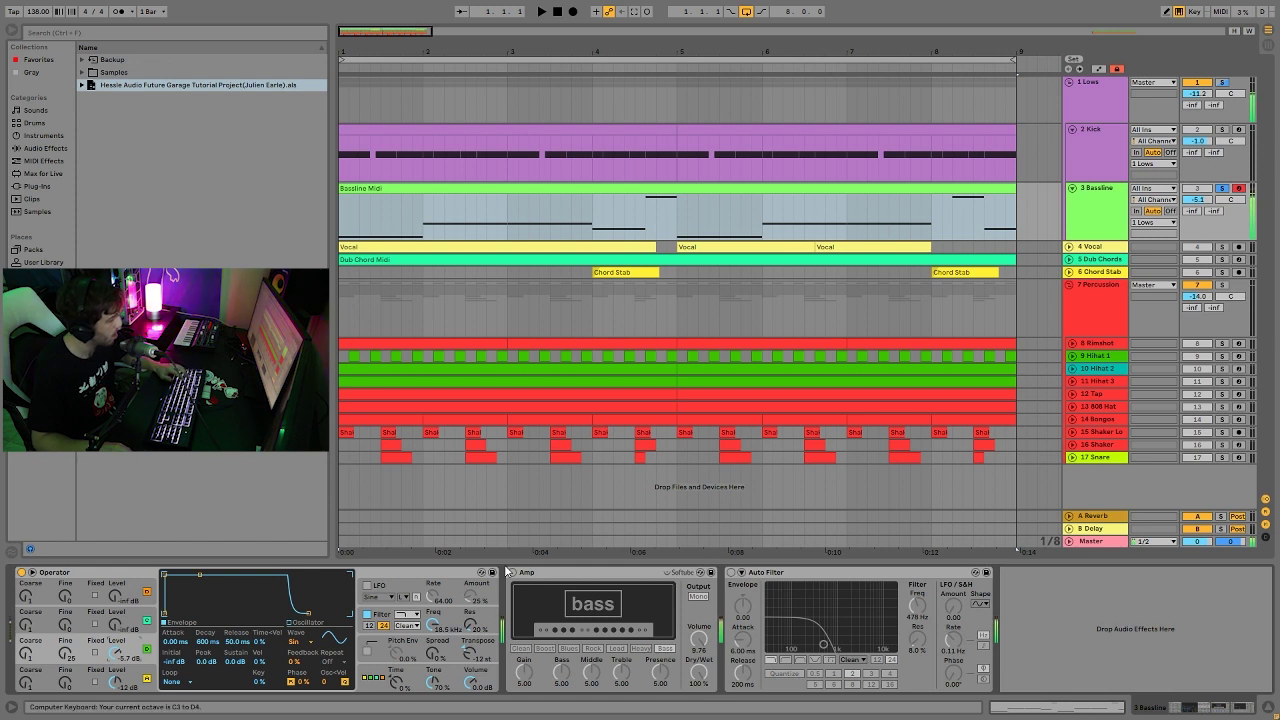
pyautogui.press('z')
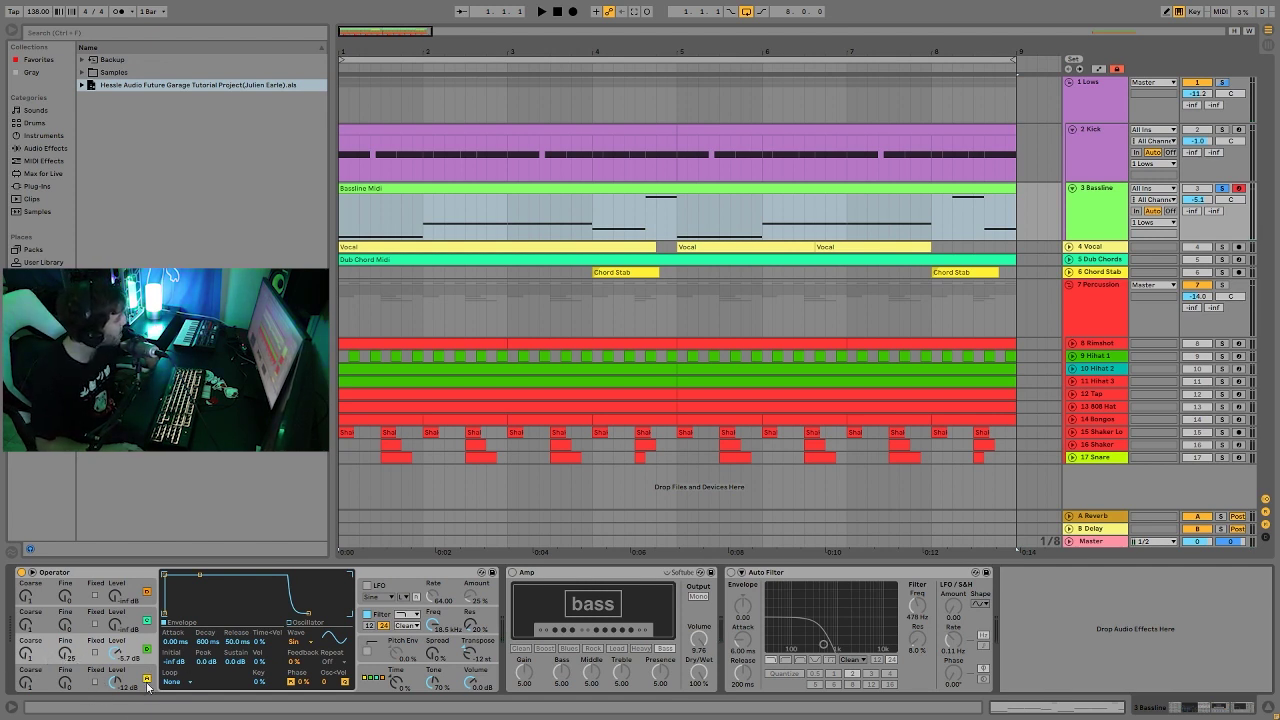
pyautogui.moveTo(66, 653); pyautogui.dragTo(66, 660)
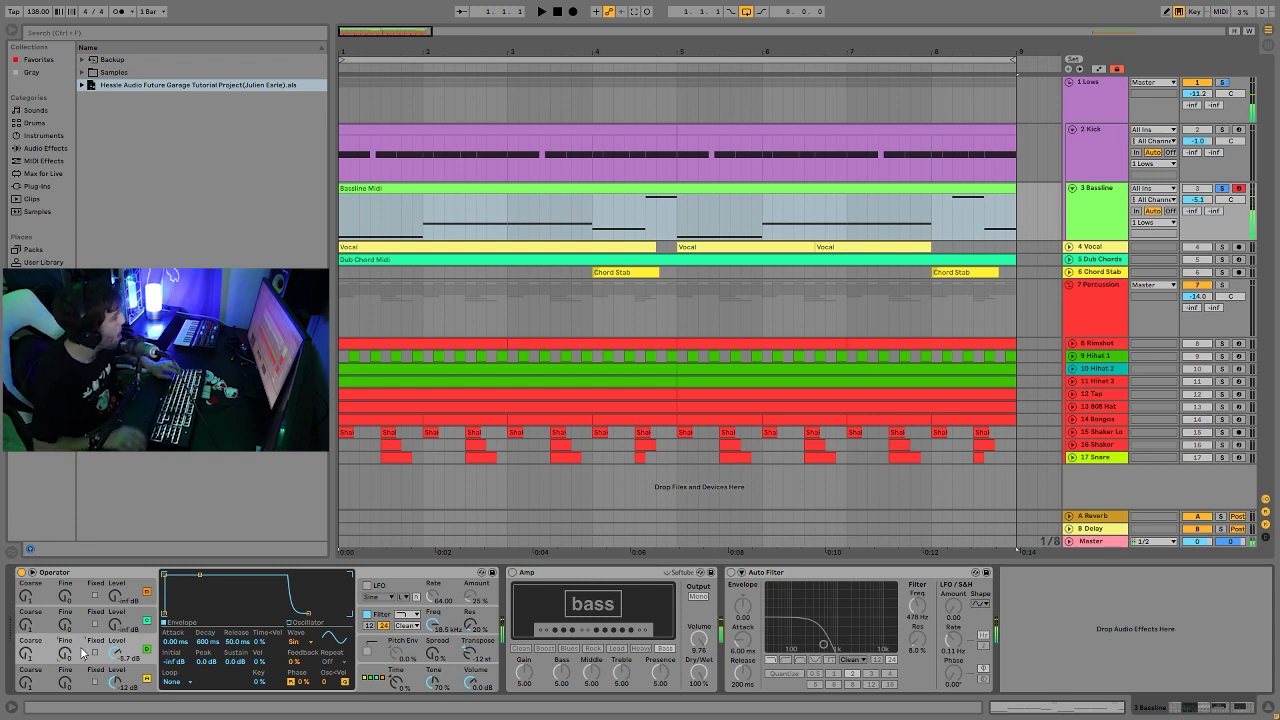
pyautogui.write('25')
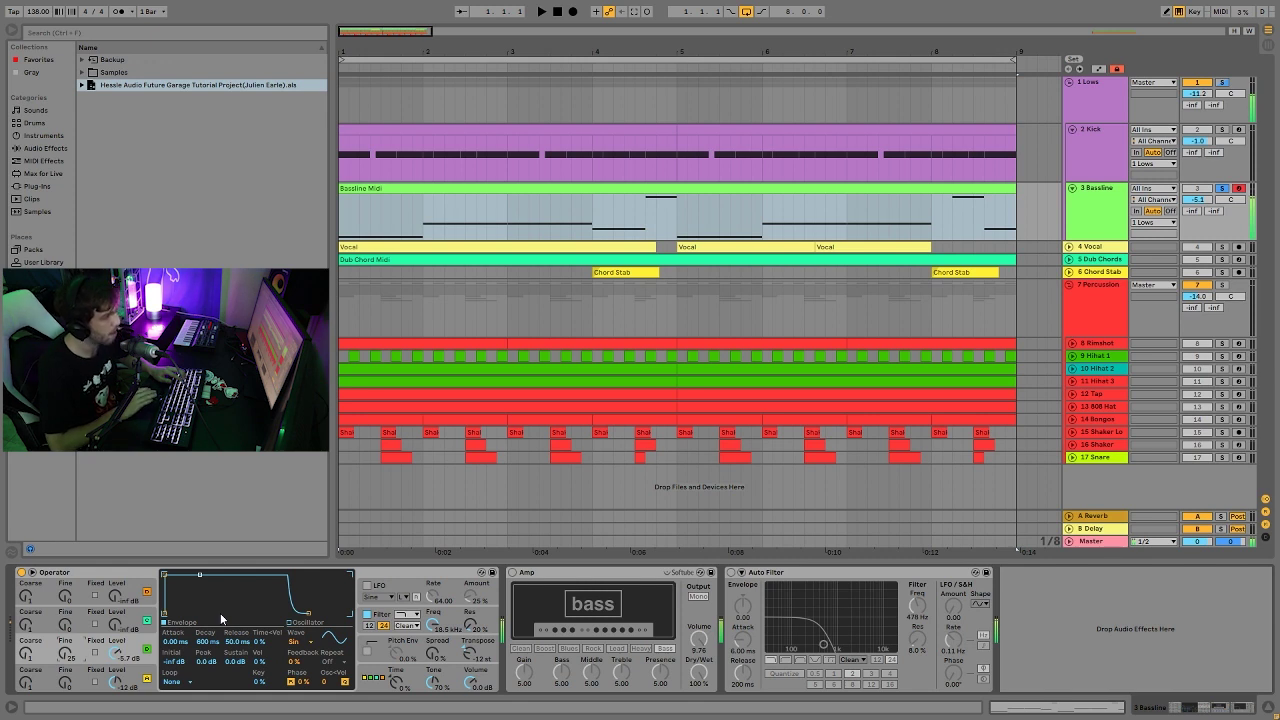
pyautogui.press('x')
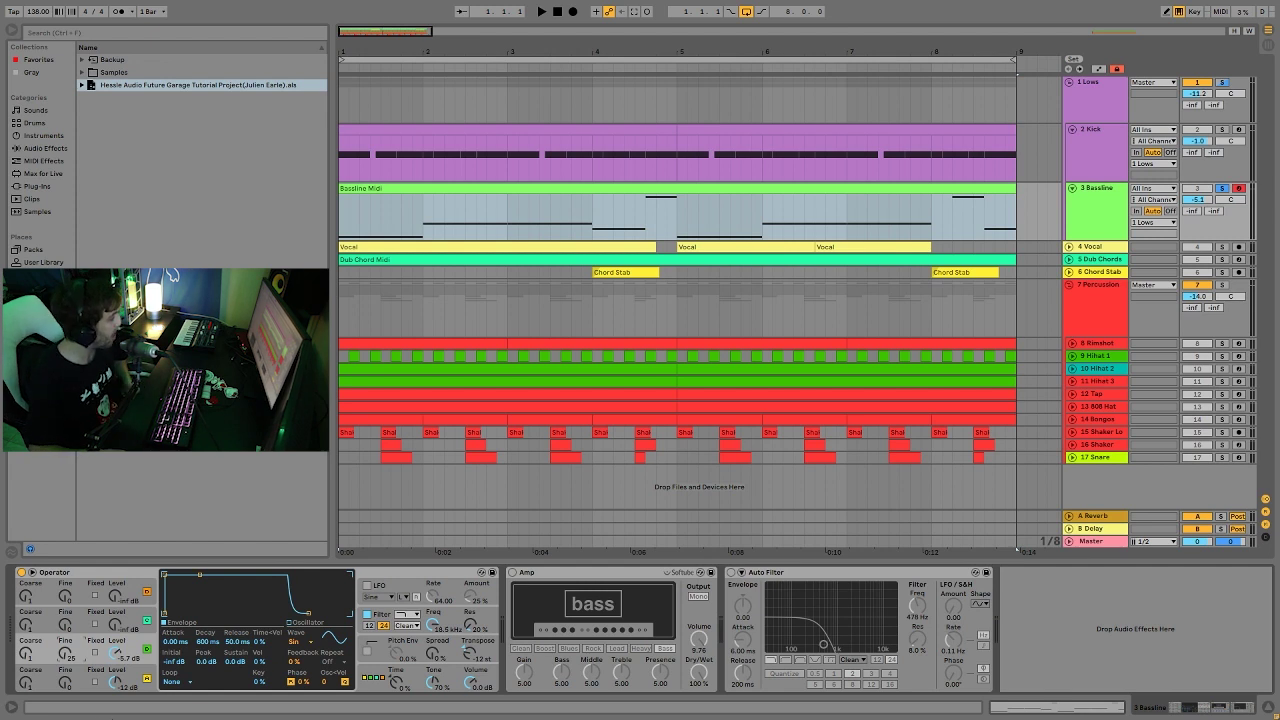
pyautogui.press('z')
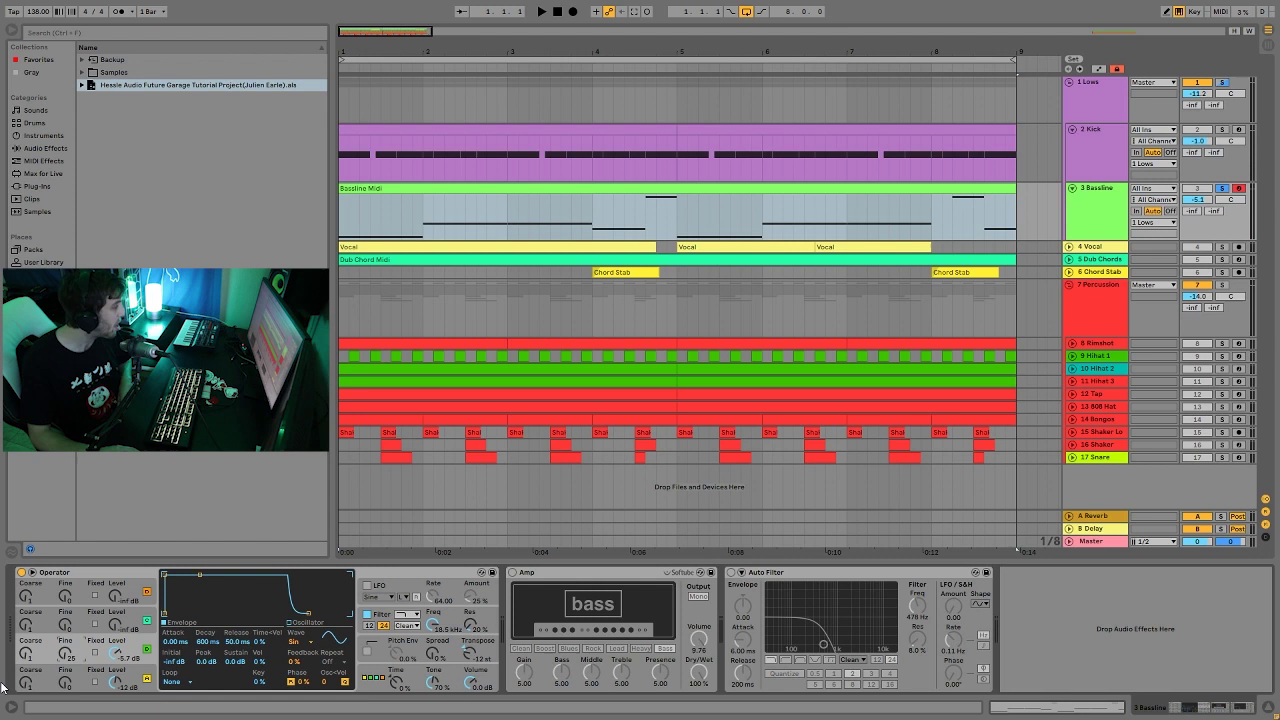
# Step: Re-enable the Bassline's Amp and Auto Filter and drop the keyboard octave to C2–D3
pyautogui.click(513, 572)
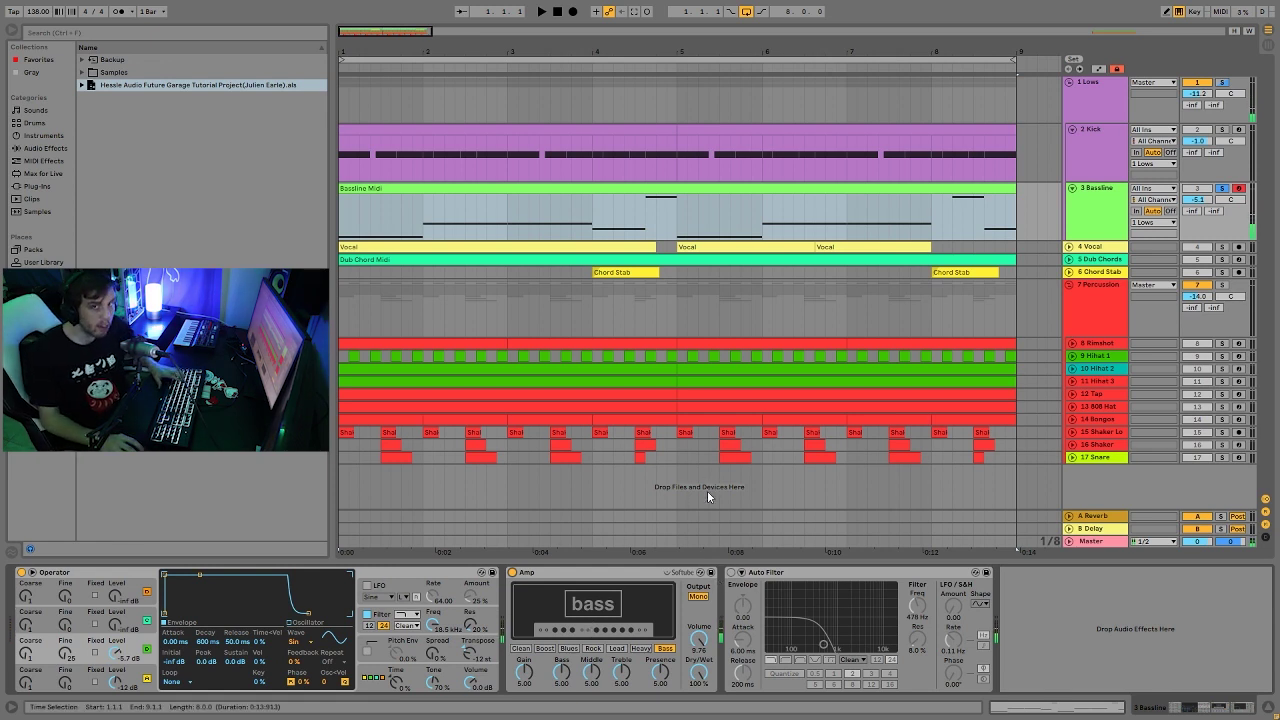
pyautogui.click(731, 572)
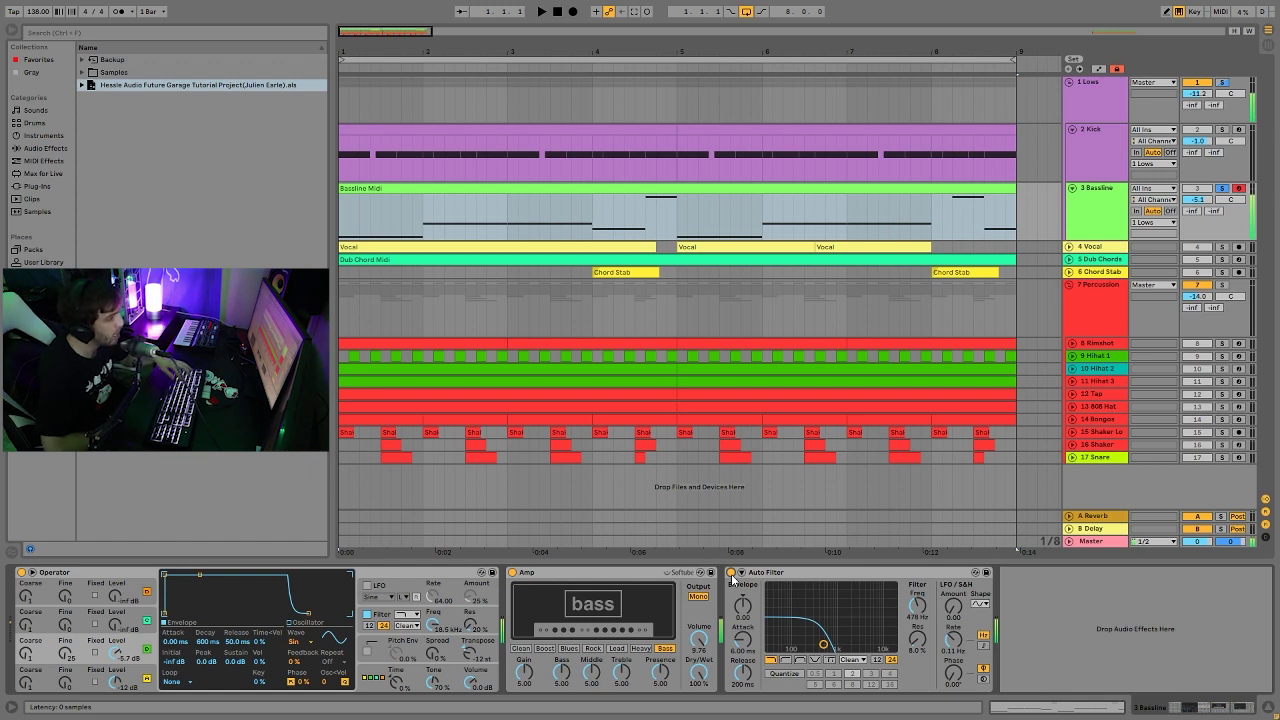
pyautogui.press('z')
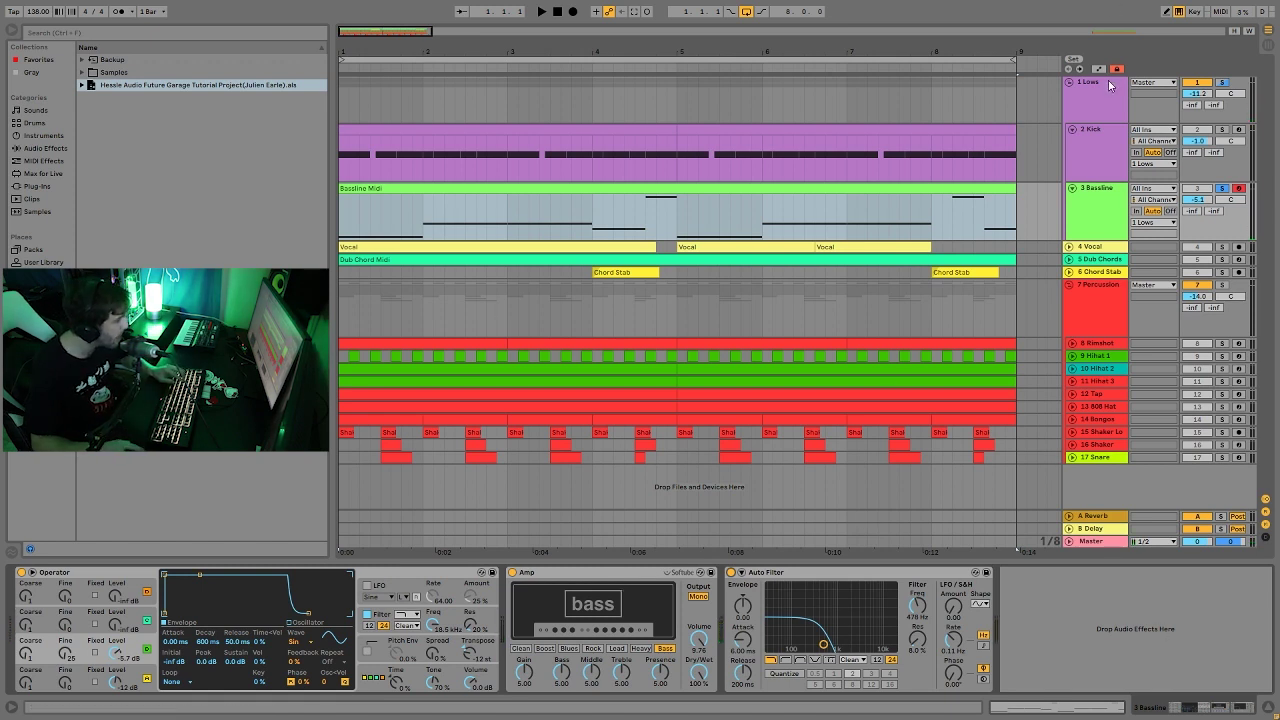
# Step: Audition the Lows group's Saturator bypassed and back on during playback
pyautogui.click(1222, 82)
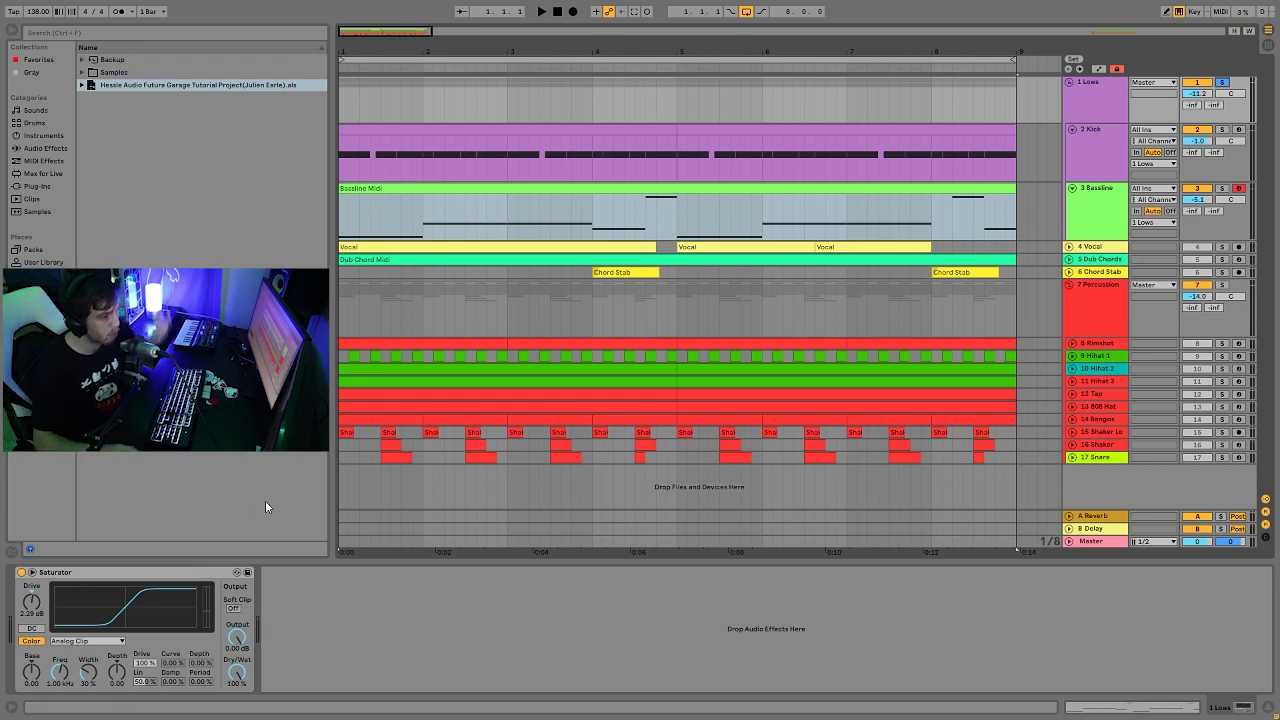
pyautogui.press('space')
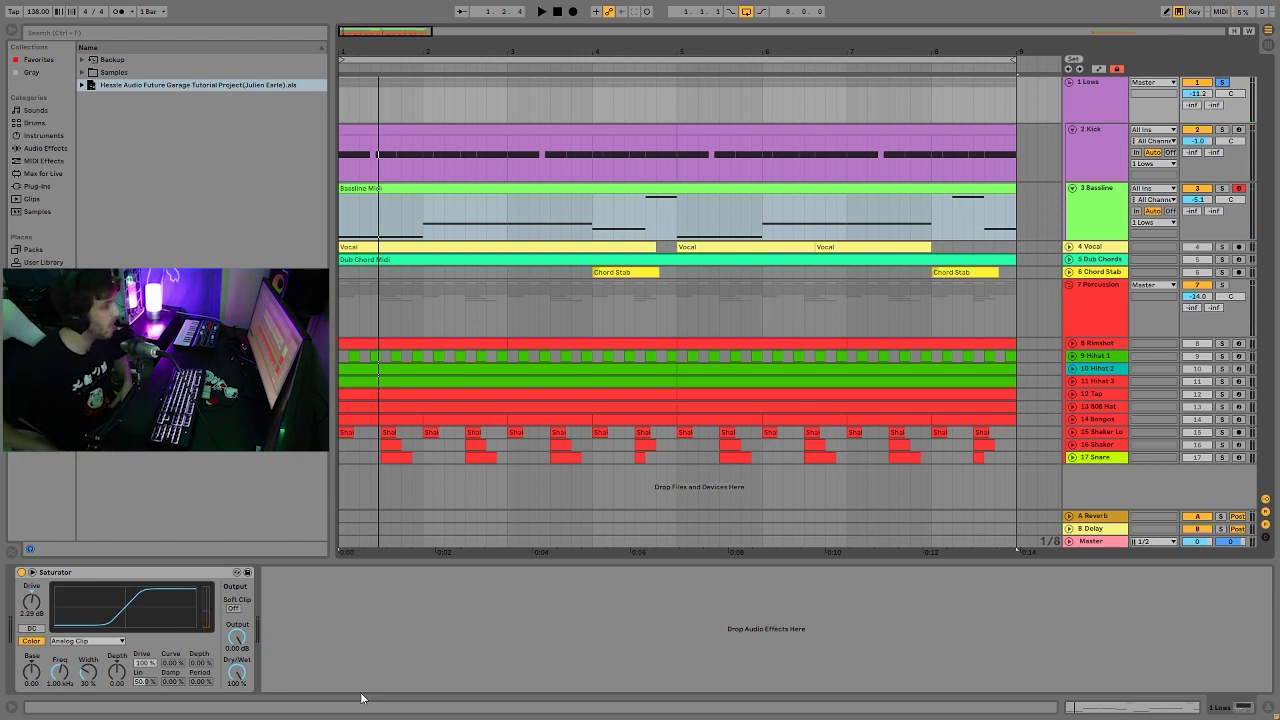
pyautogui.click(21, 572)
pyautogui.press('space')
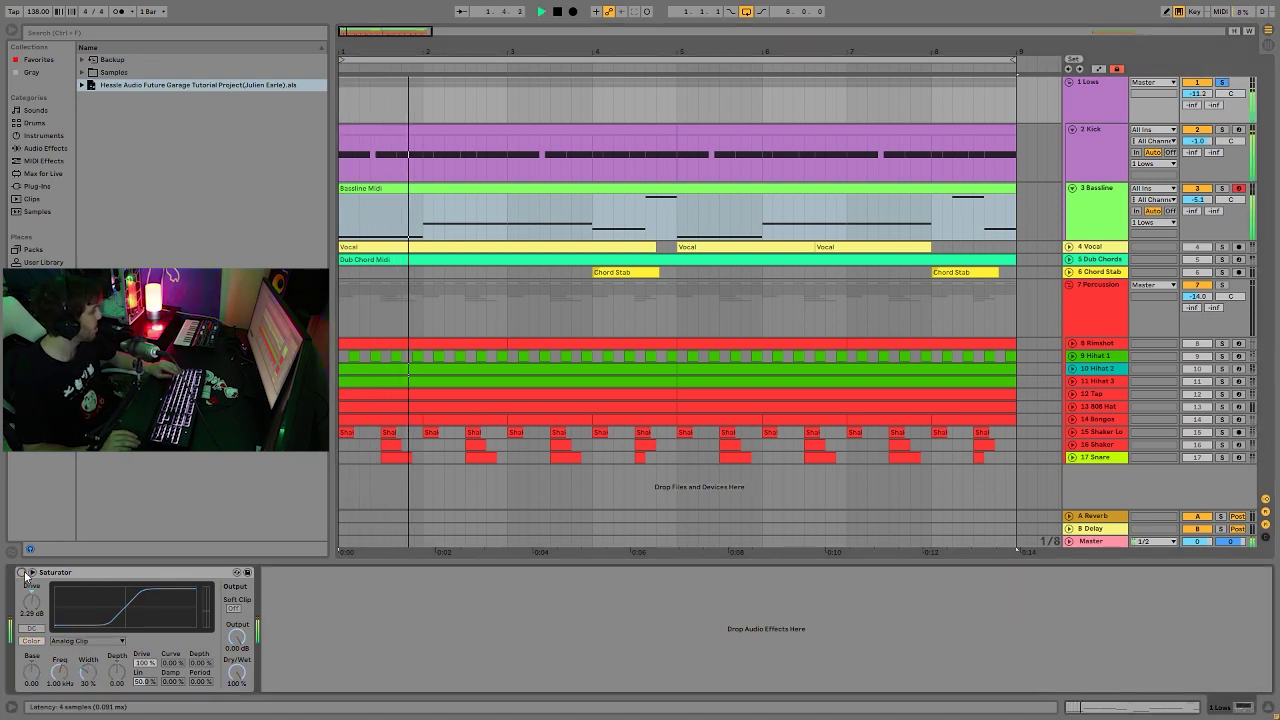
pyautogui.click(22, 573)
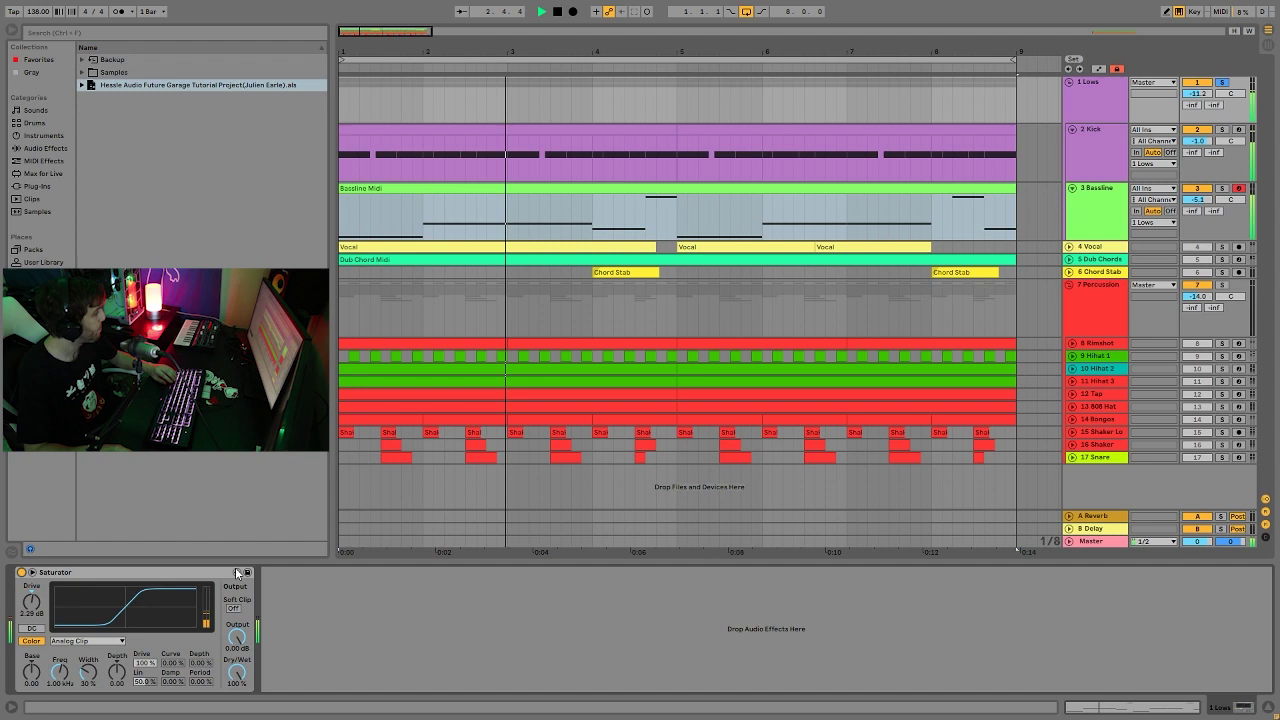
pyautogui.press('space')
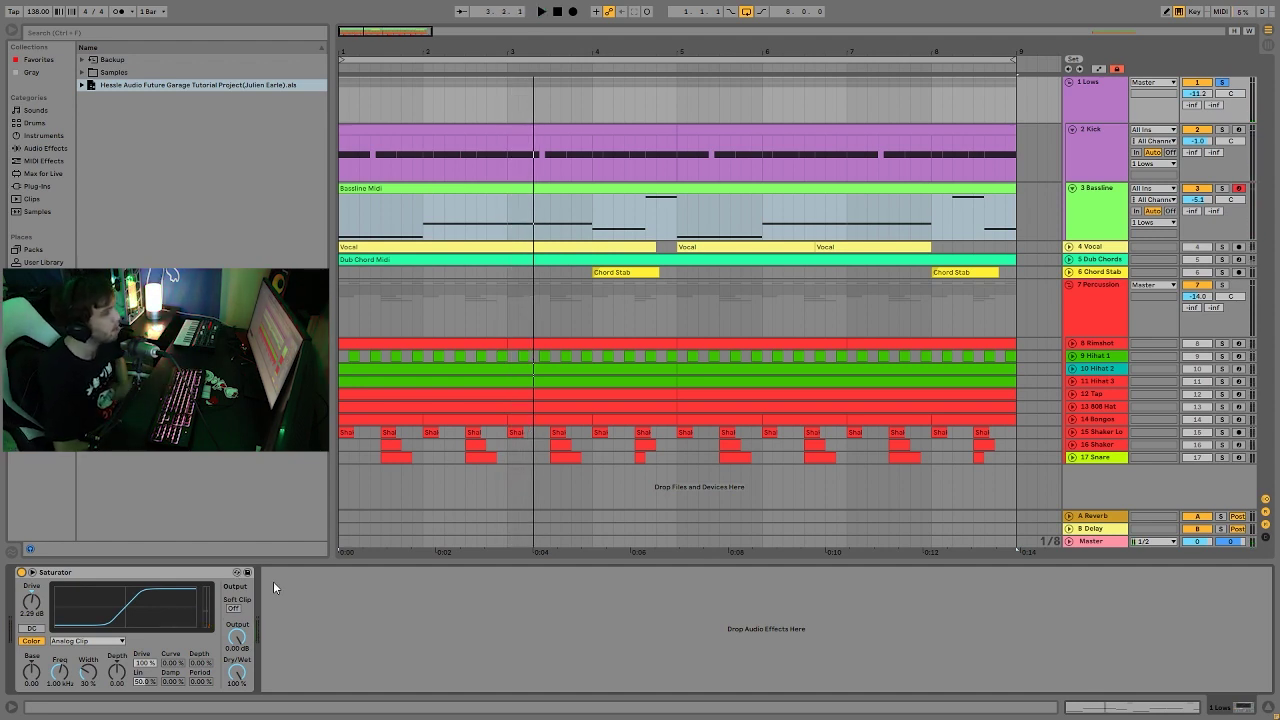
# Step: Solo and unfold the Vocal track and play it from bar 1
pyautogui.click(1222, 246)
pyautogui.click(1092, 246)
pyautogui.press('space')
pyautogui.click(1068, 246)
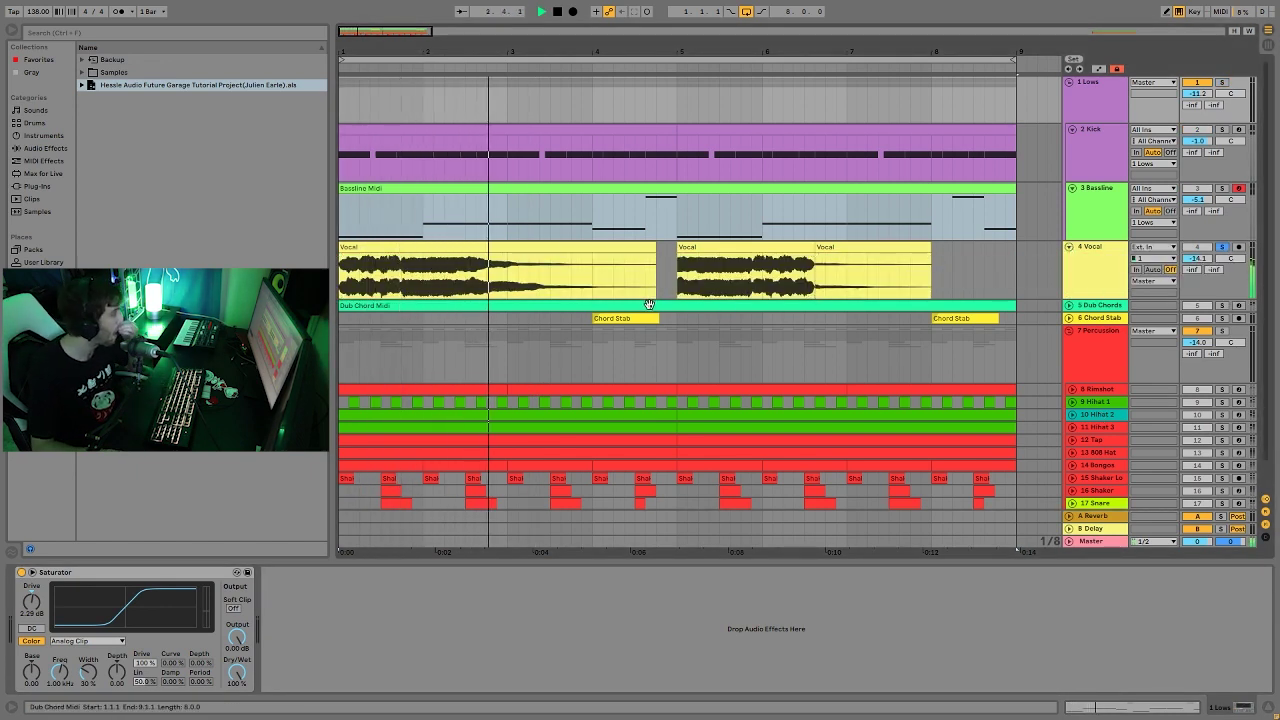
# Step: Stop playback and reveal the first Vocal clip's Vocal.wav sample in the project files
pyautogui.click(697, 246)
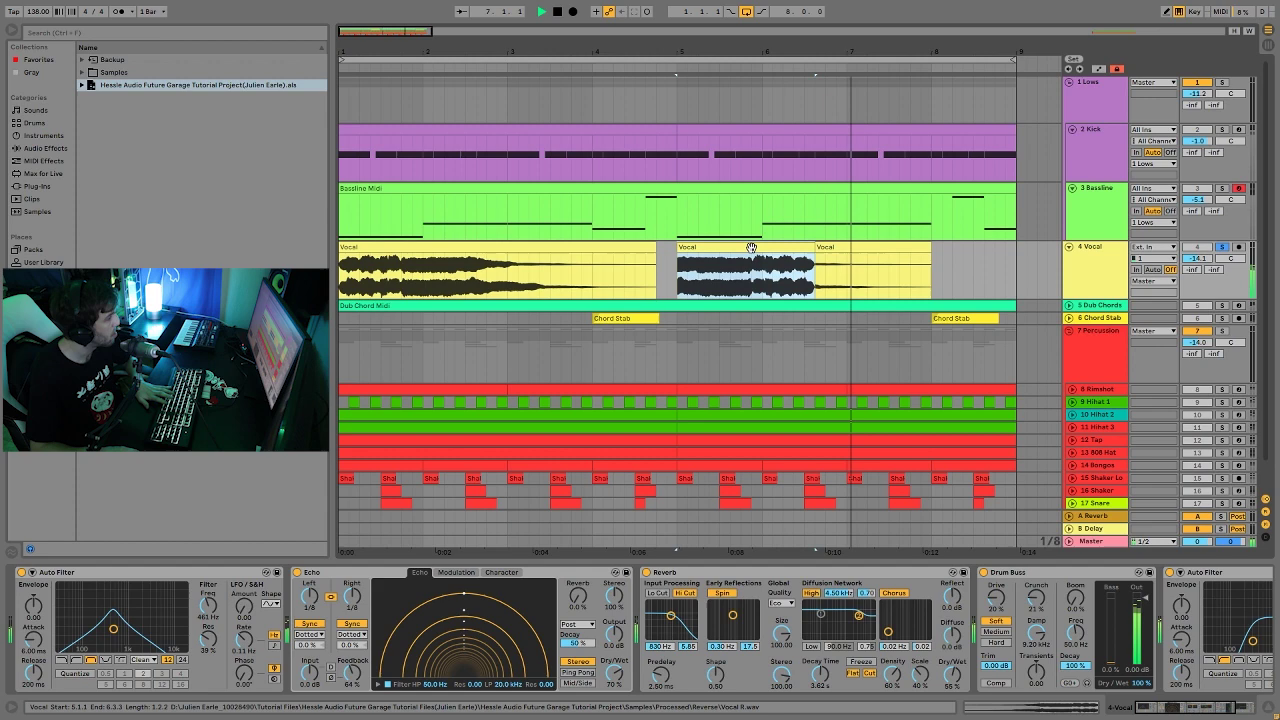
pyautogui.press('space')
pyautogui.rightClick(502, 245)
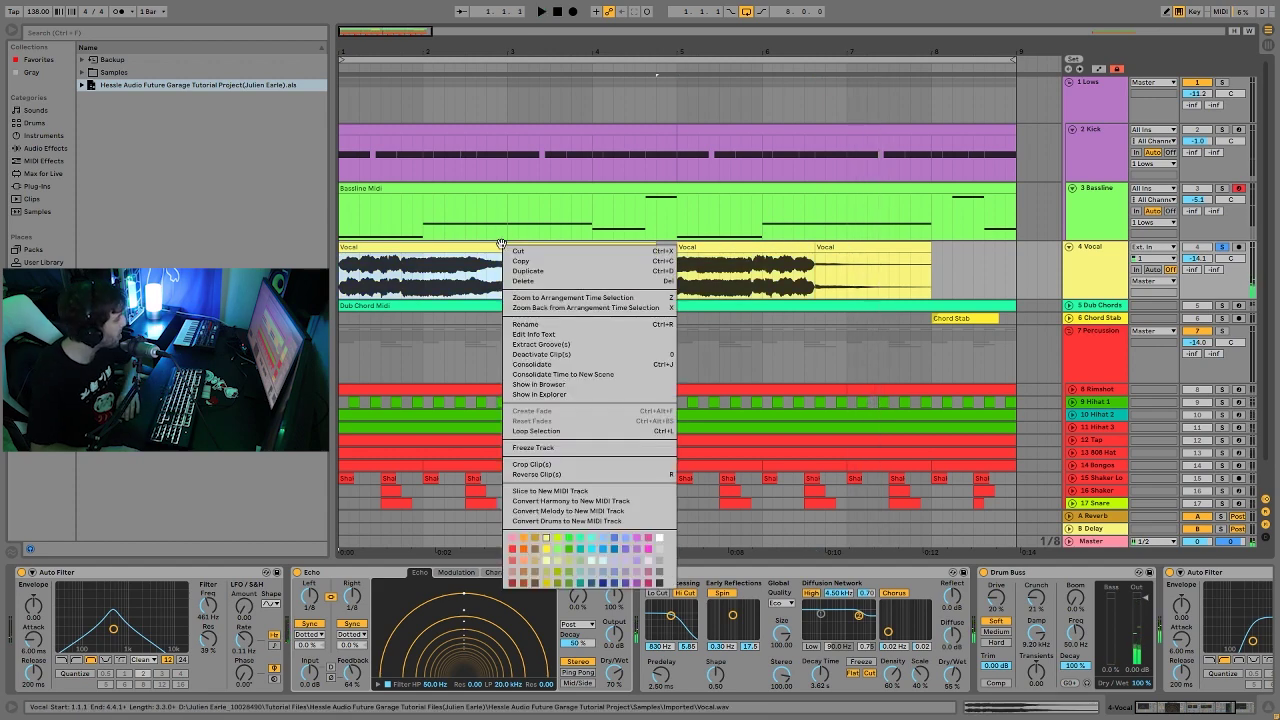
pyautogui.click(538, 384)
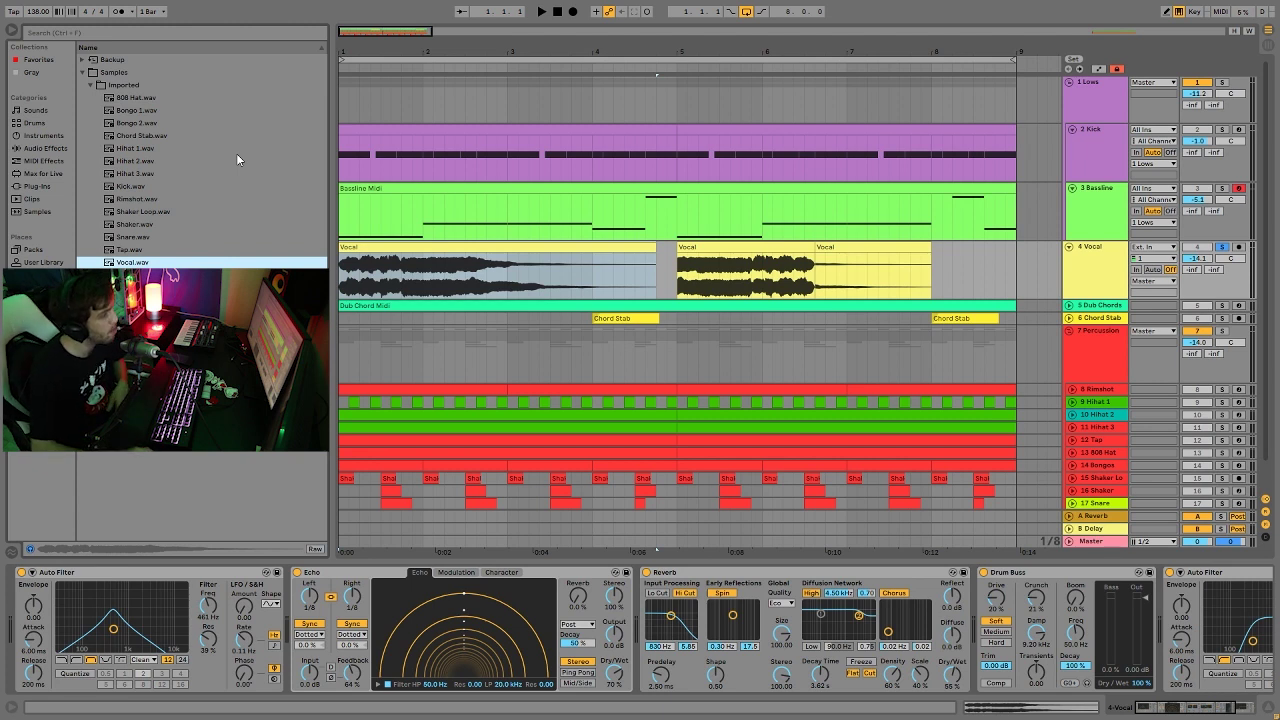
# Step: Reselect the first Vocal clip, then undo an accidental copy of it
pyautogui.click(740, 268)
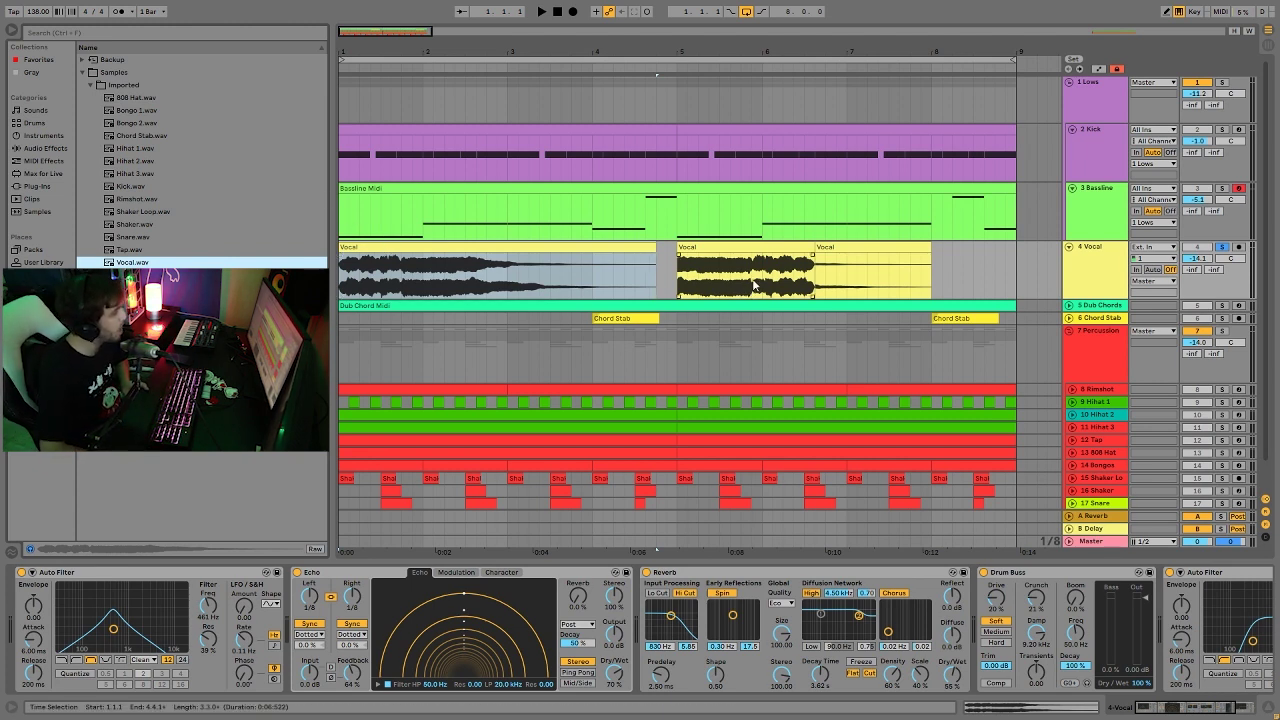
pyautogui.click(301, 251)
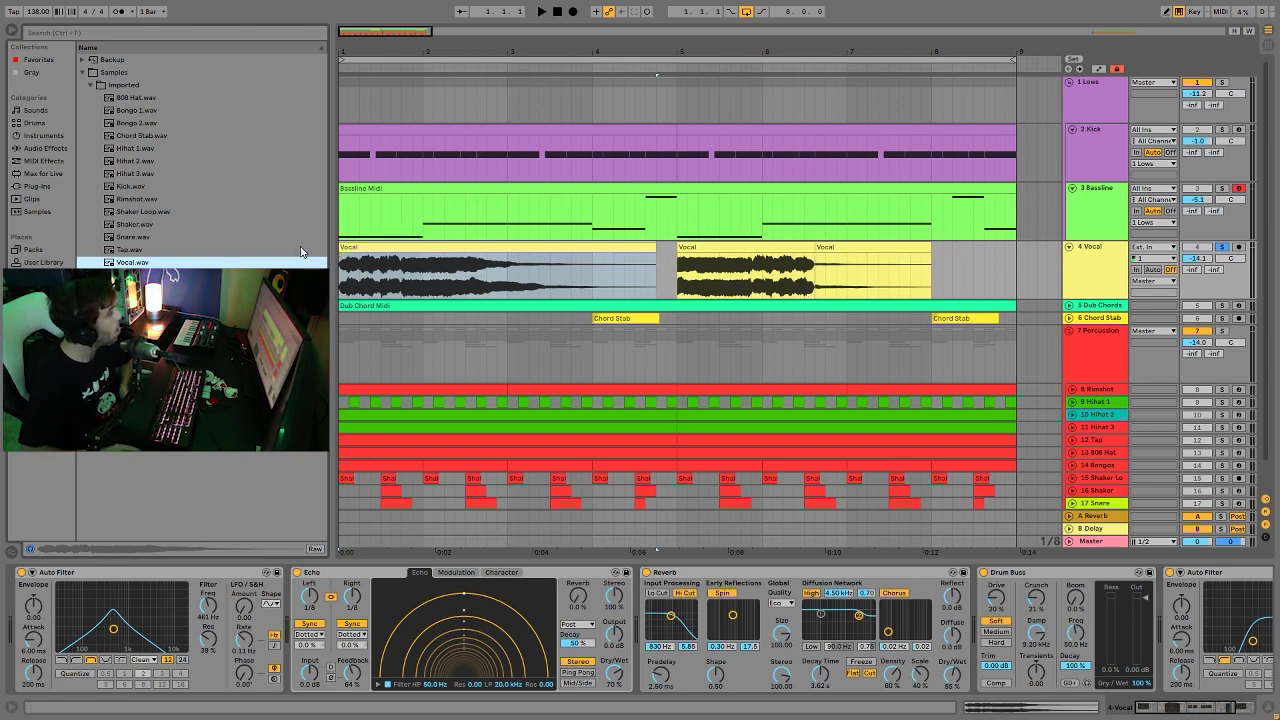
pyautogui.click(404, 283)
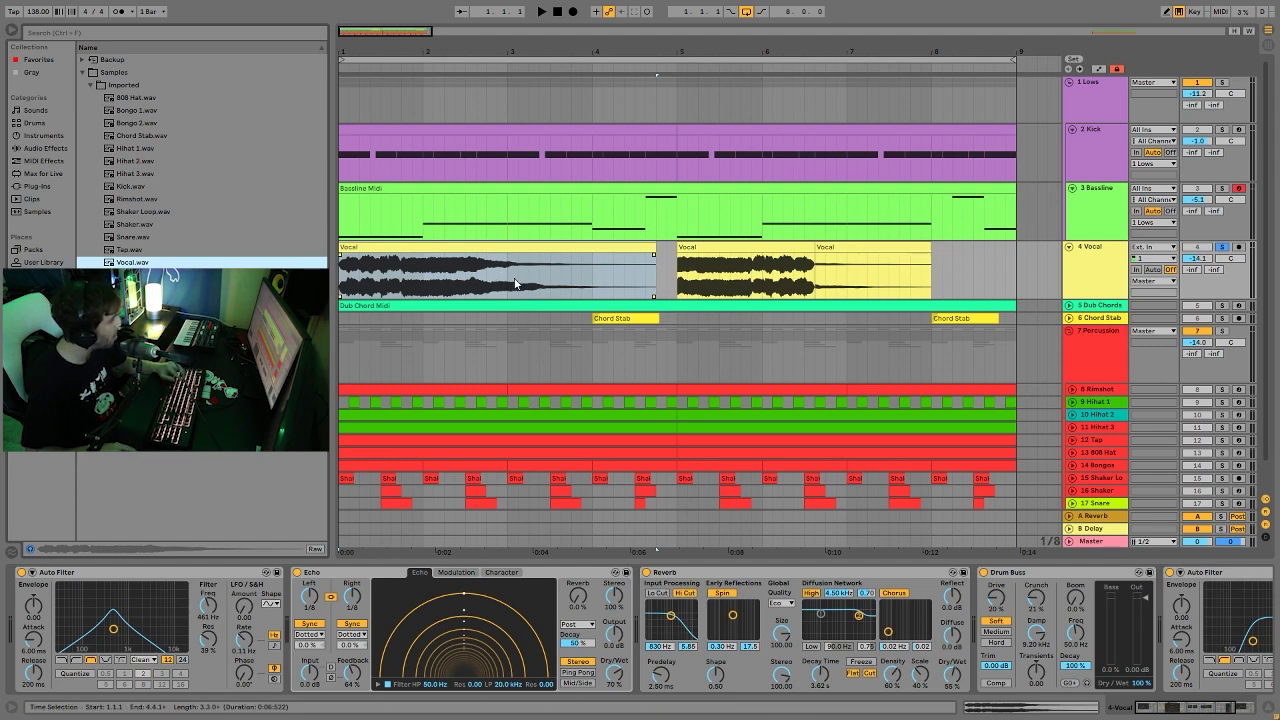
pyautogui.moveTo(440, 250); pyautogui.dragTo(769, 260)
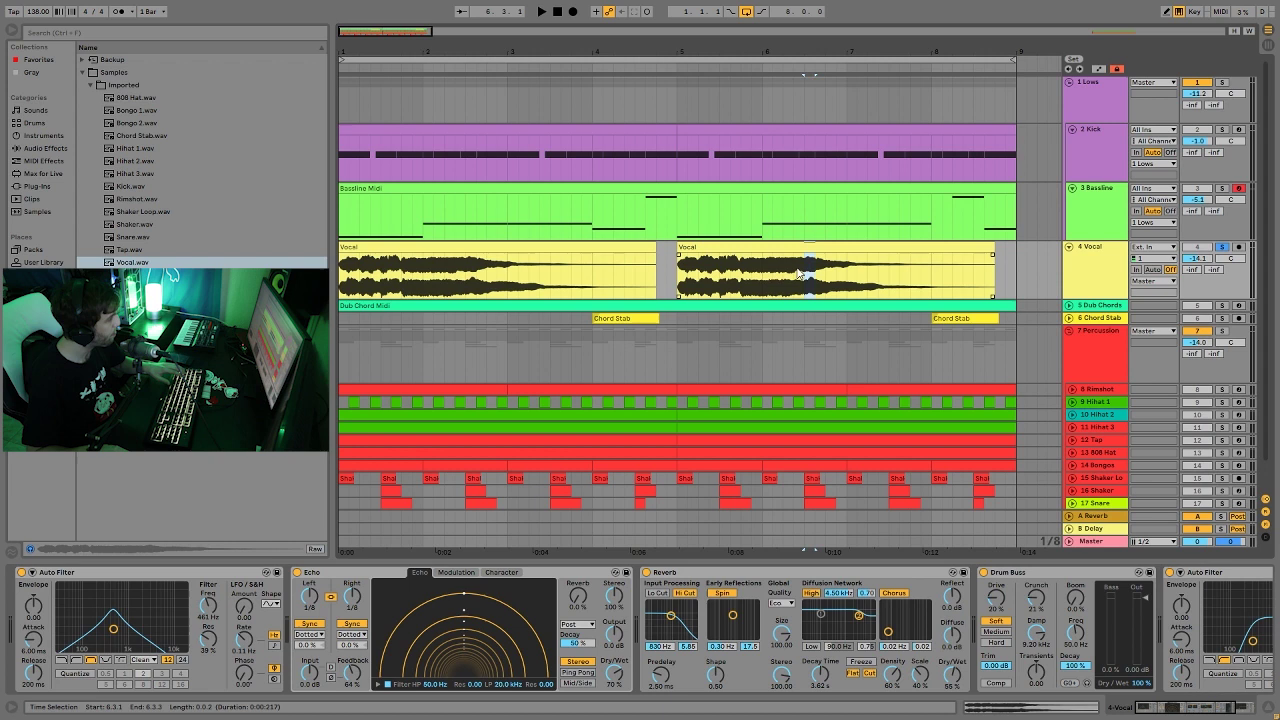
pyautogui.moveTo(806, 273); pyautogui.dragTo(678, 270)
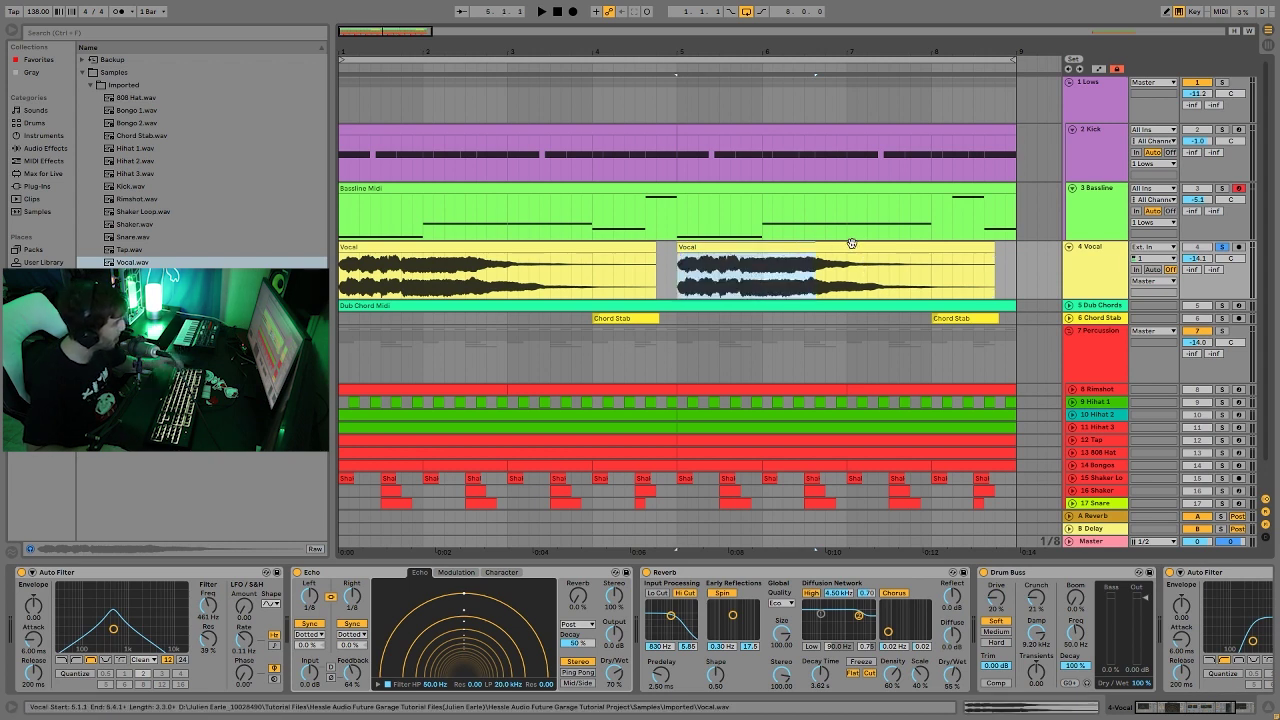
pyautogui.hotkey('ctrl', 'z')
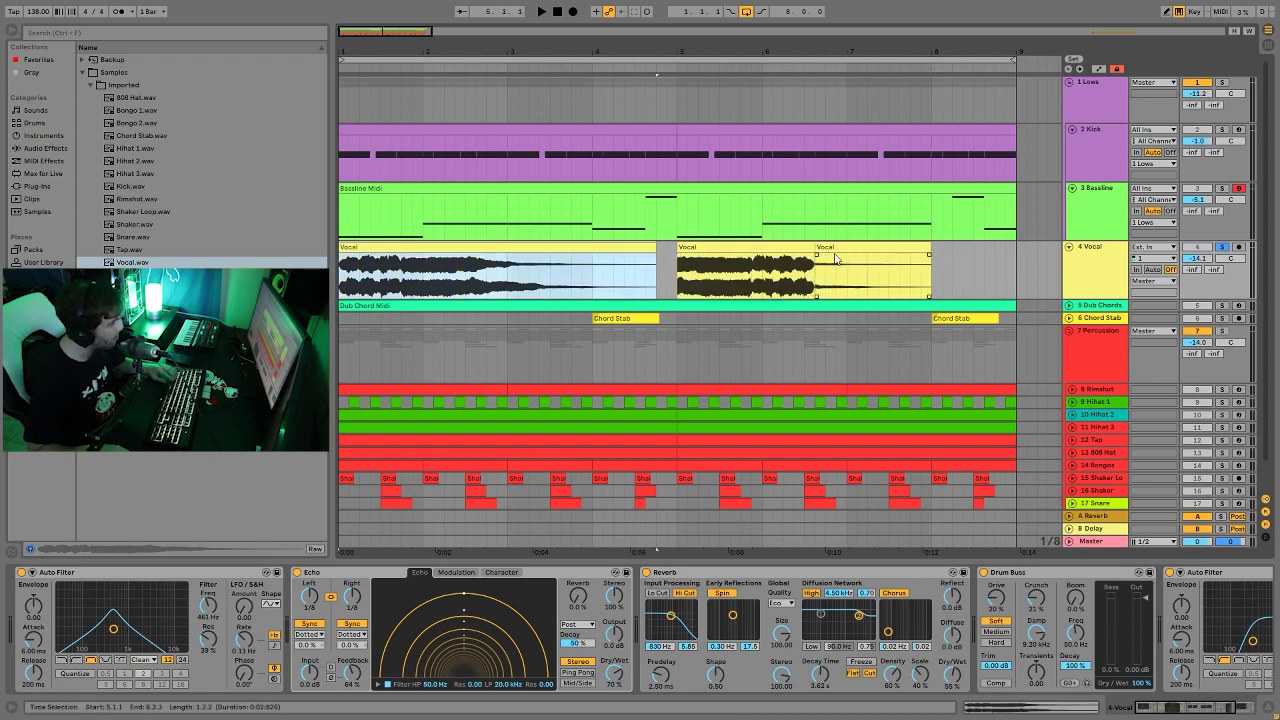
# Step: Play from the second Vocal clip, then unsolo the Vocal track and play the full arrangement
pyautogui.click(758, 249)
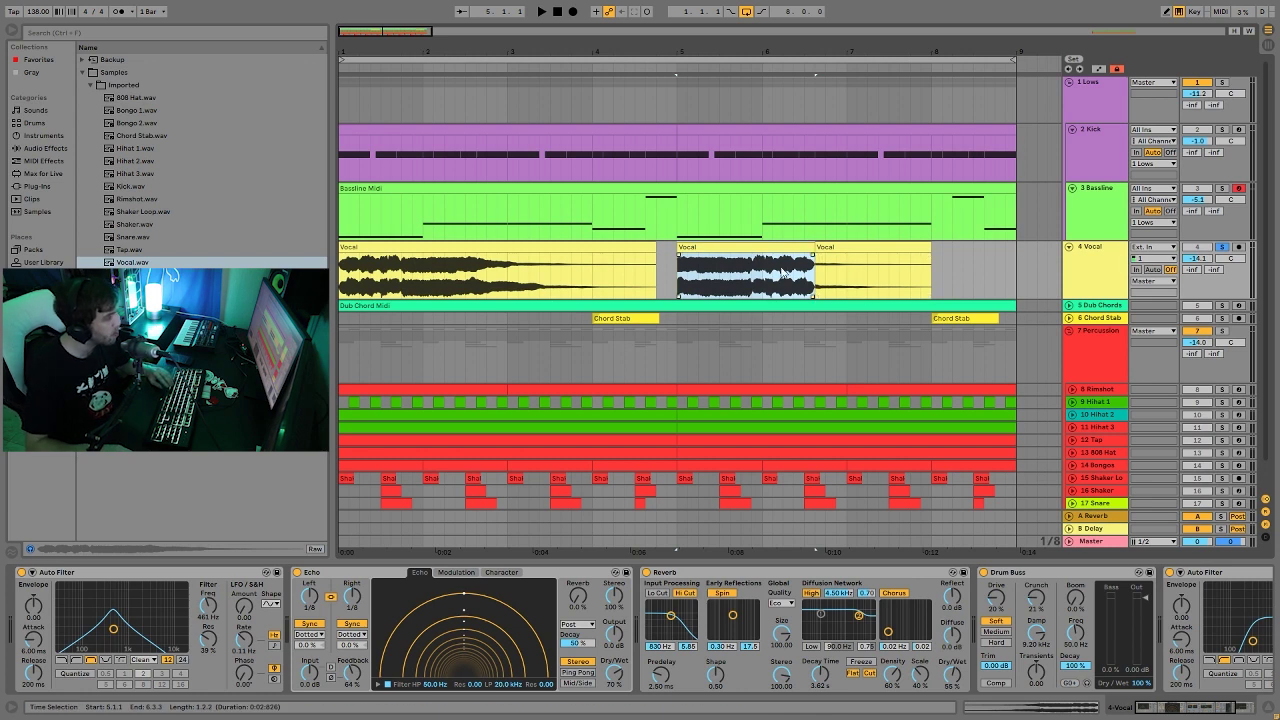
pyautogui.press('space')
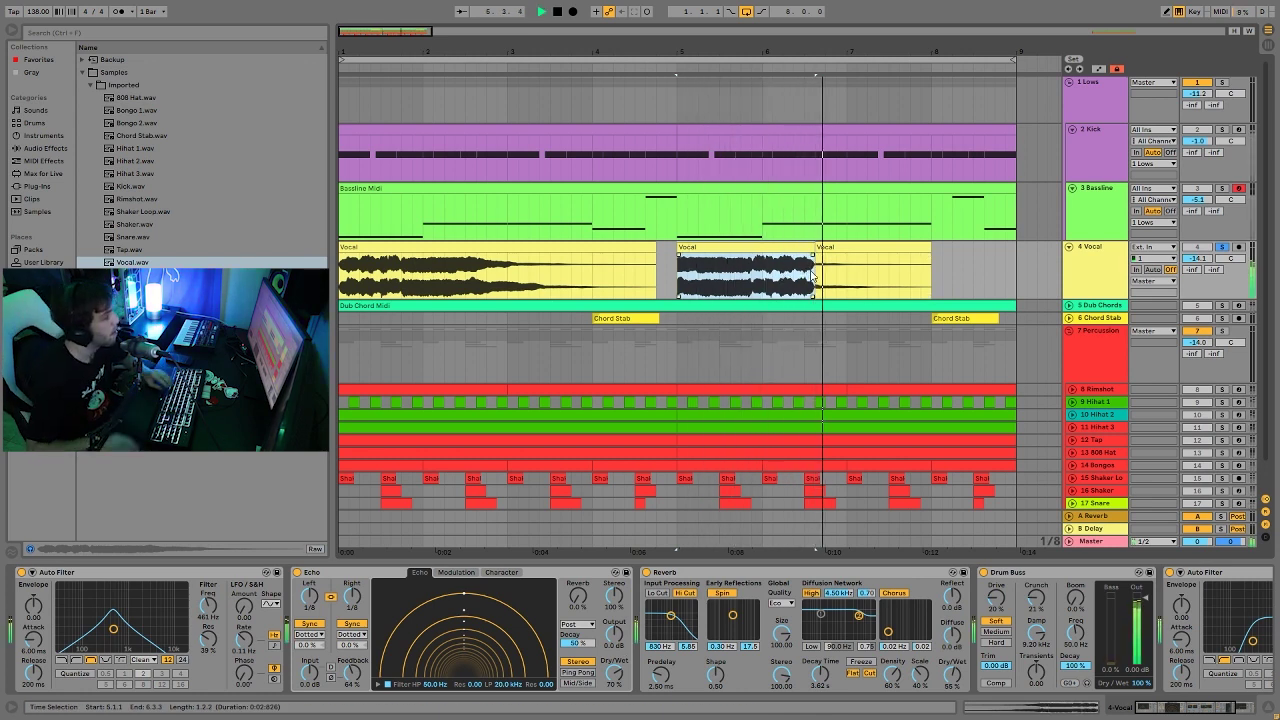
pyautogui.press('space')
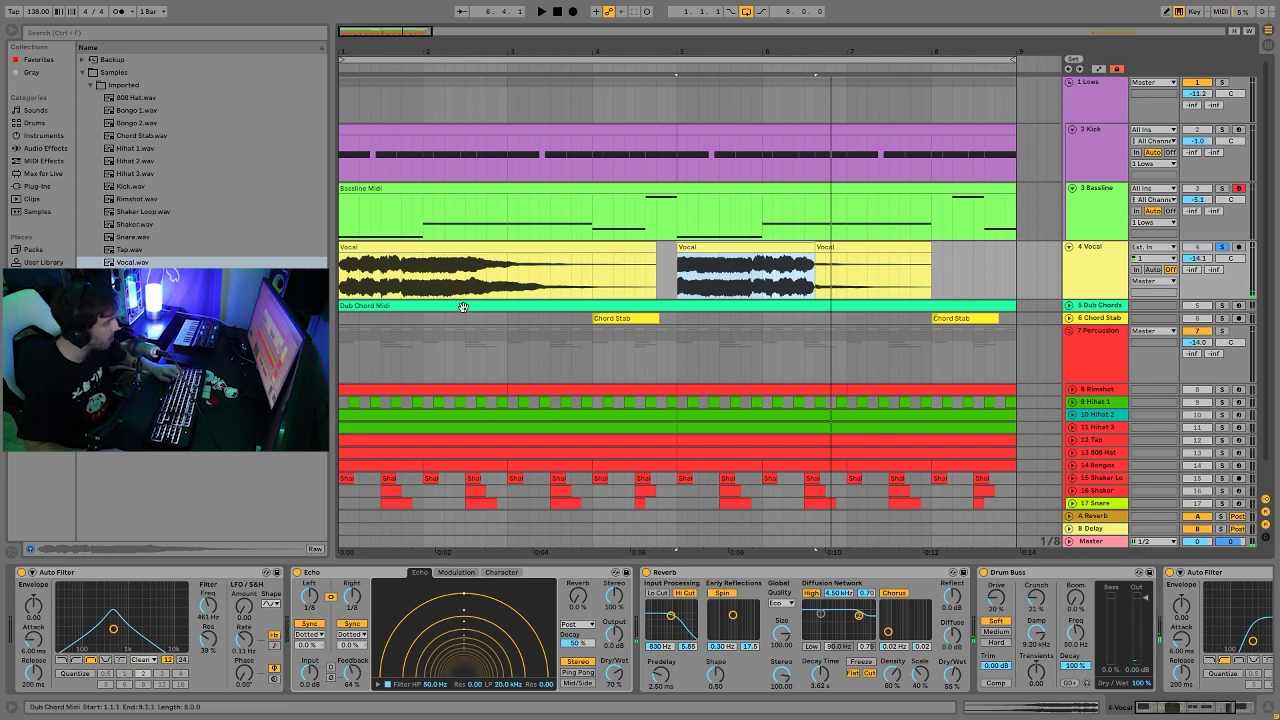
pyautogui.click(407, 241)
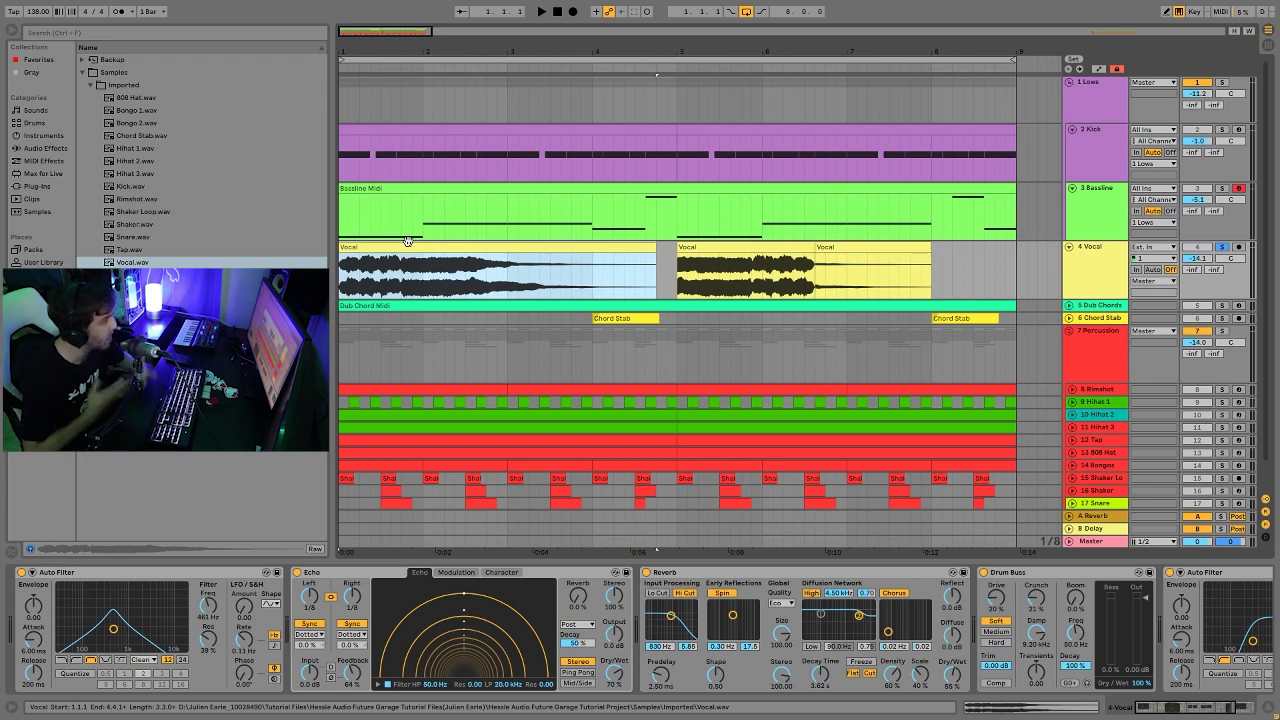
pyautogui.click(1220, 247)
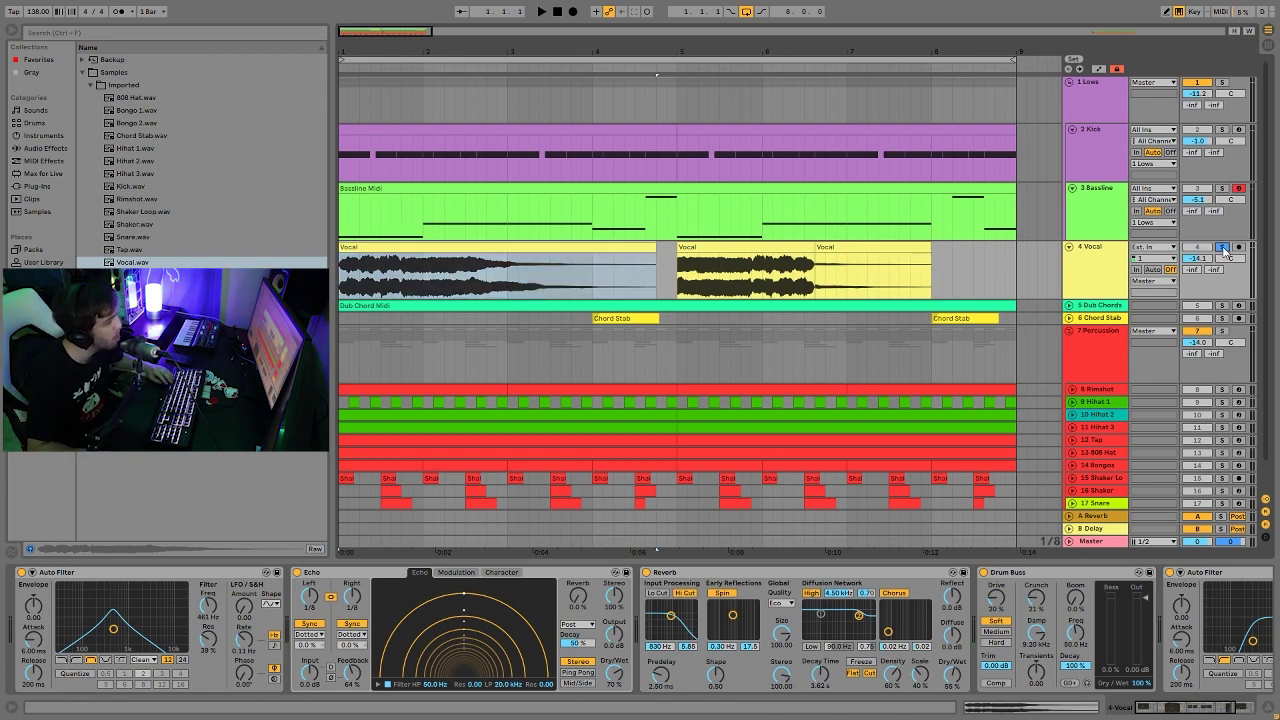
pyautogui.press('space')
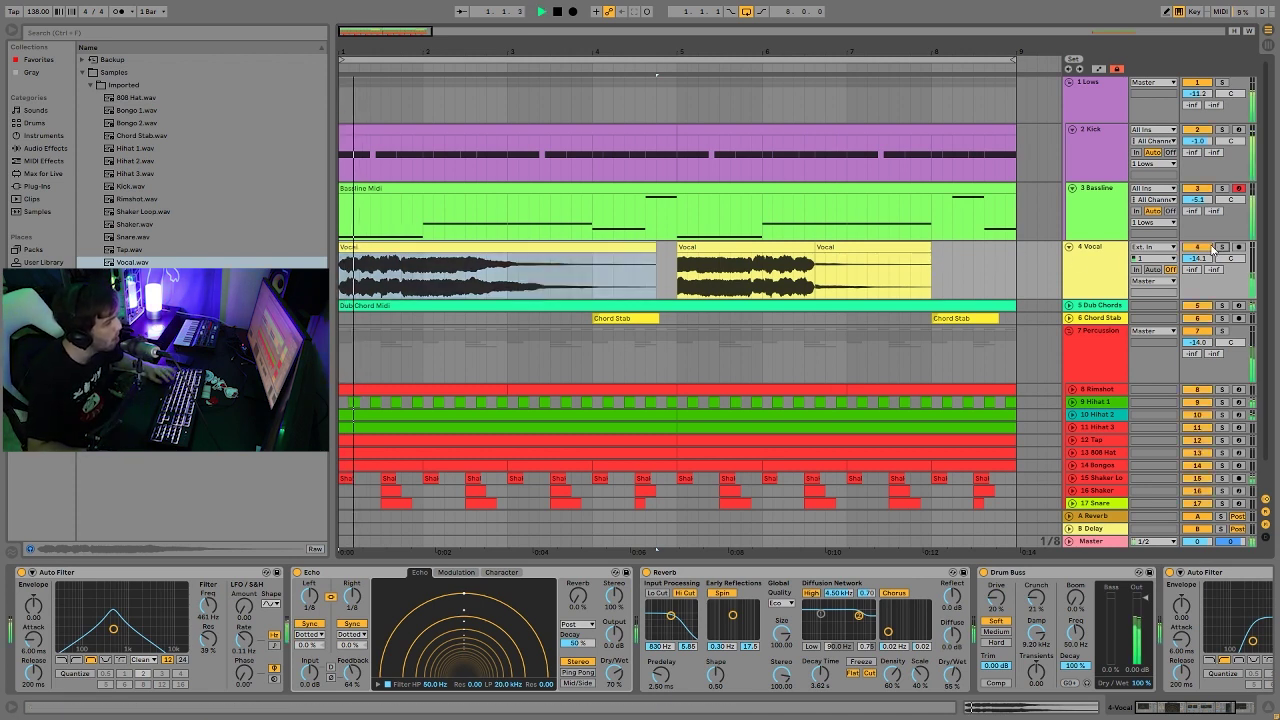
pyautogui.click(1113, 277)
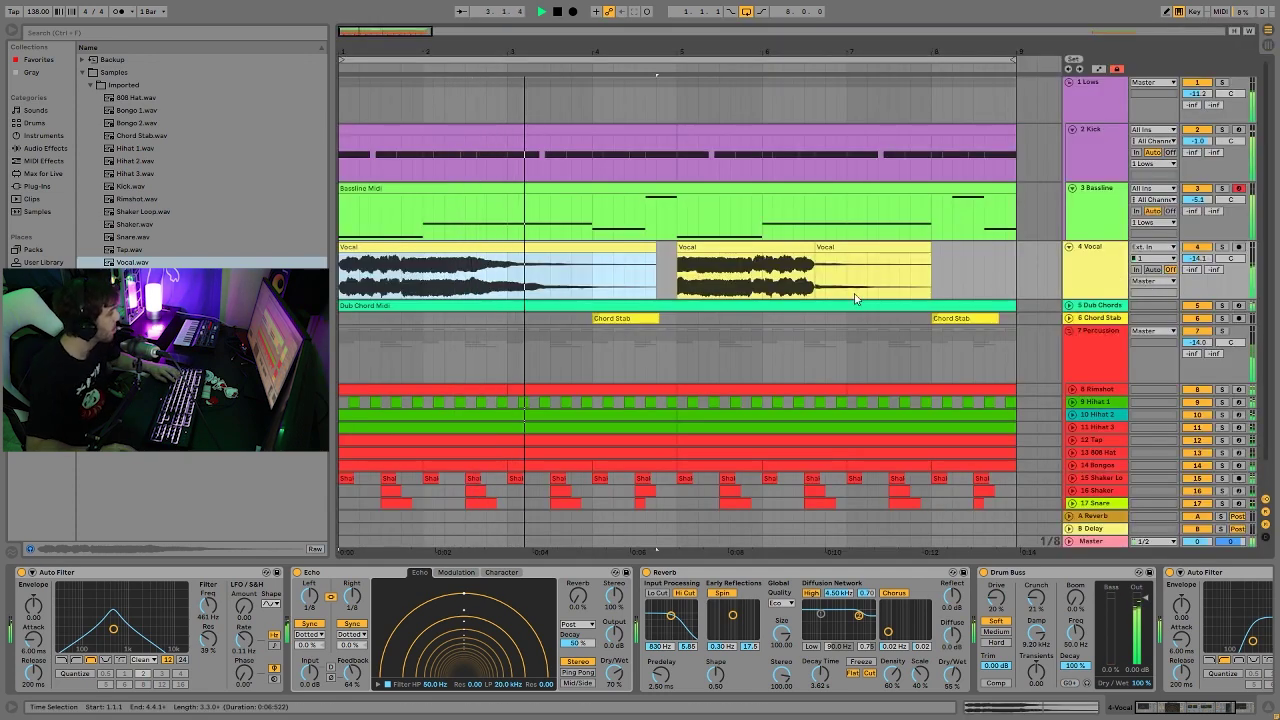
# Step: Solo the Vocal and bypass both Auto Filters, Drum Buss, Reverb and Echo to hear it dry
pyautogui.click(1222, 248)
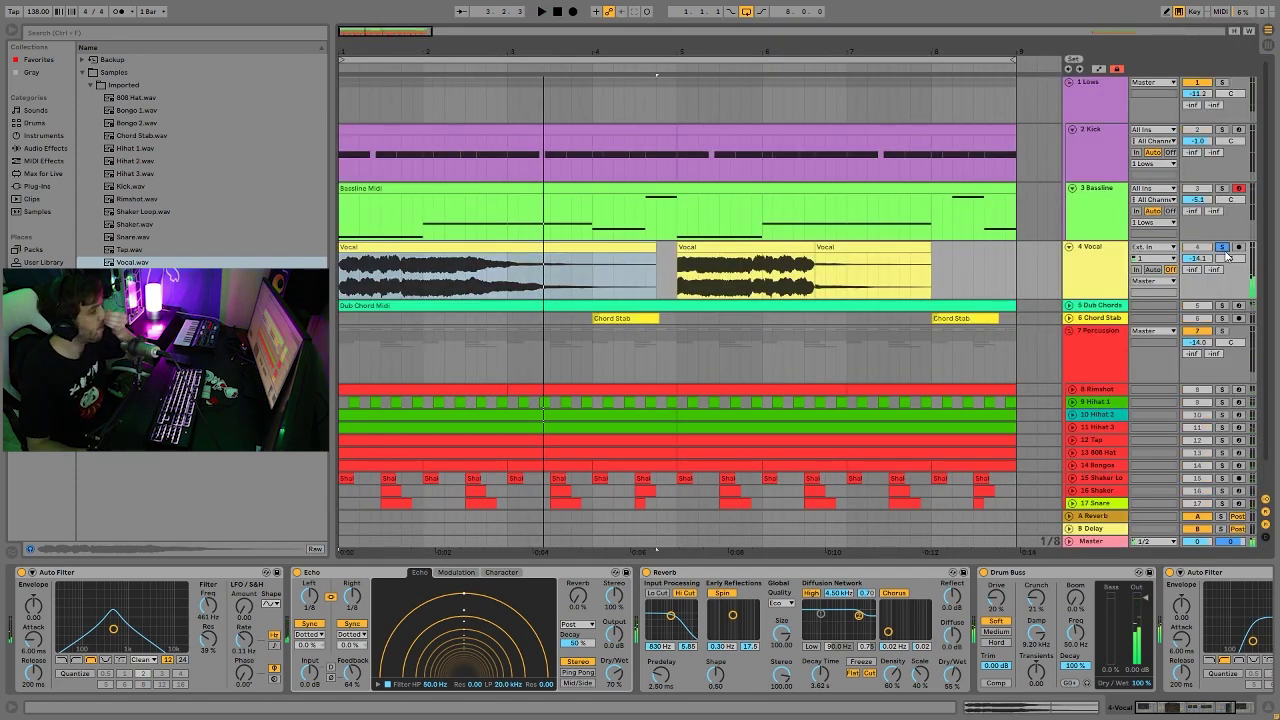
pyautogui.click(1172, 574)
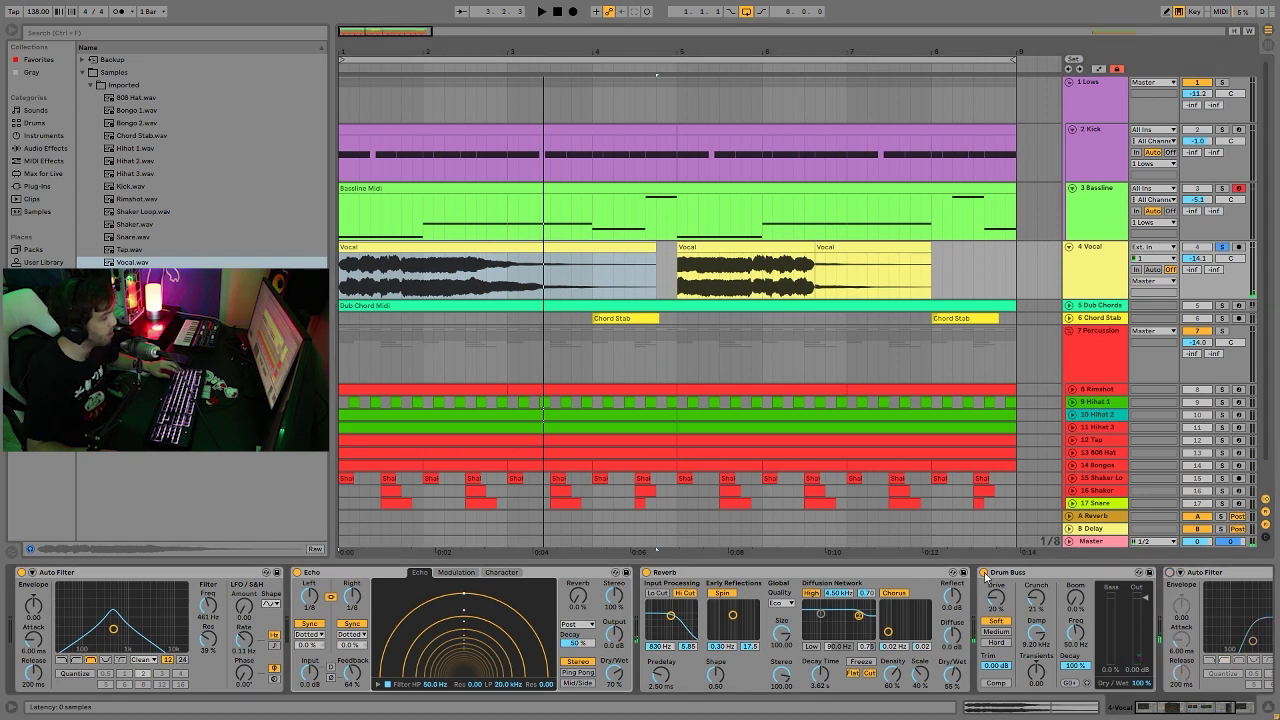
pyautogui.click(984, 573)
pyautogui.click(646, 572)
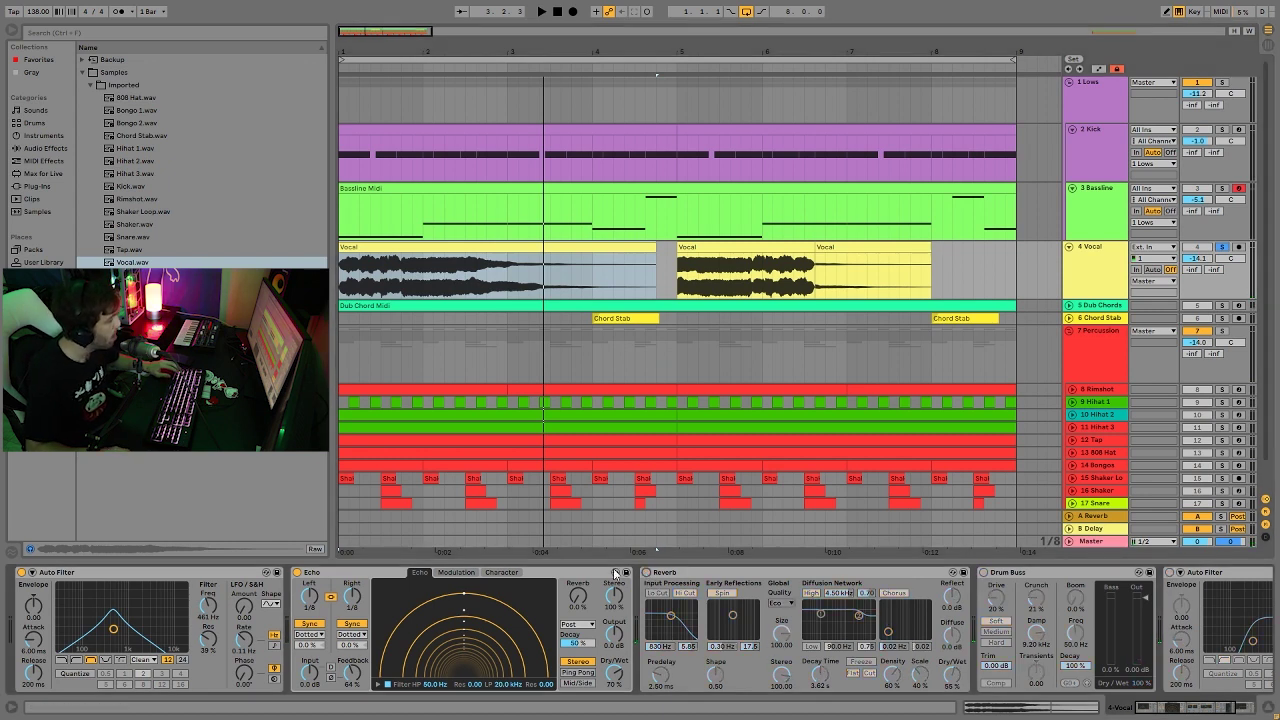
pyautogui.click(296, 573)
pyautogui.click(21, 572)
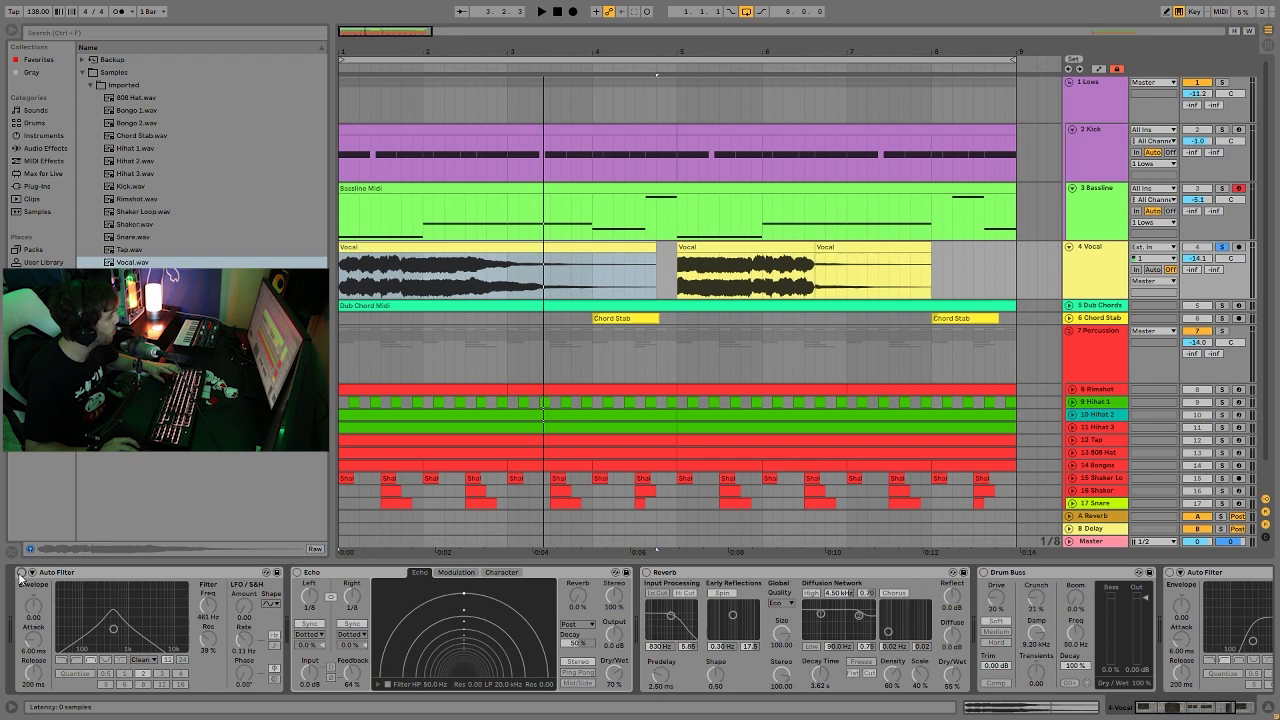
pyautogui.press('space')
# Step: Re-enable the first Auto Filter, replay the vocal, and switch the Echo back on
pyautogui.click(21, 572)
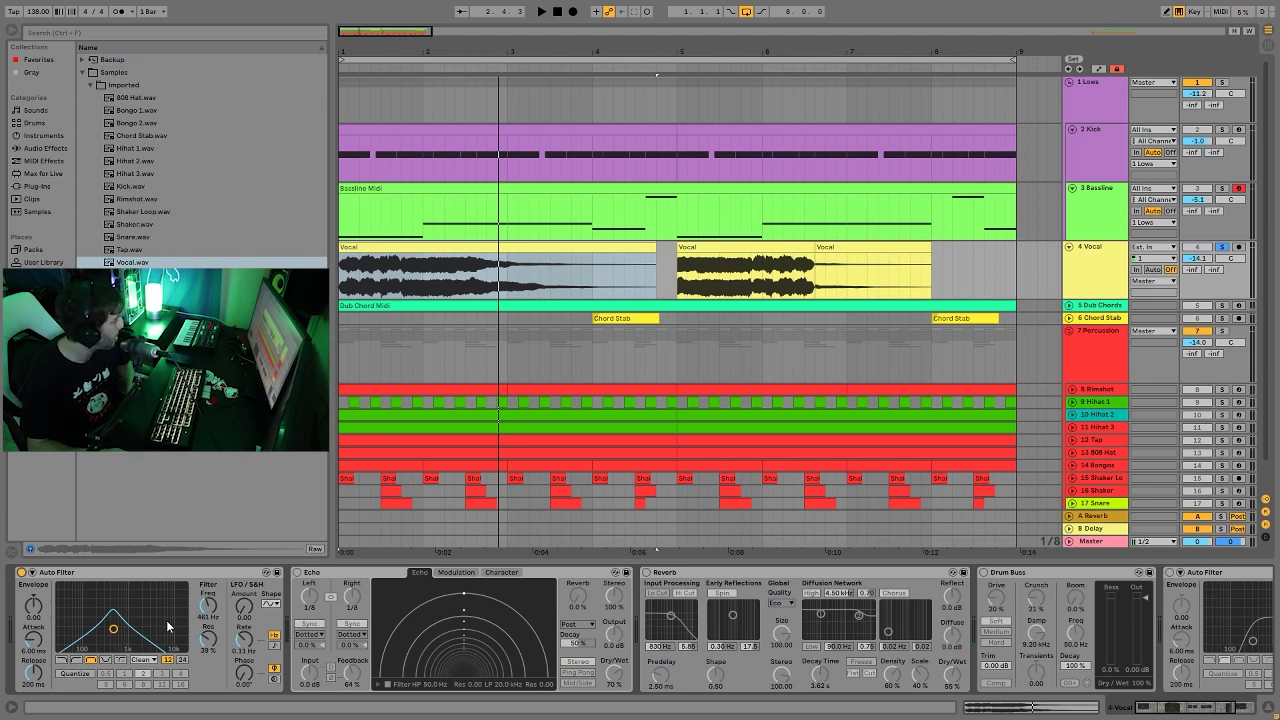
pyautogui.press('space')
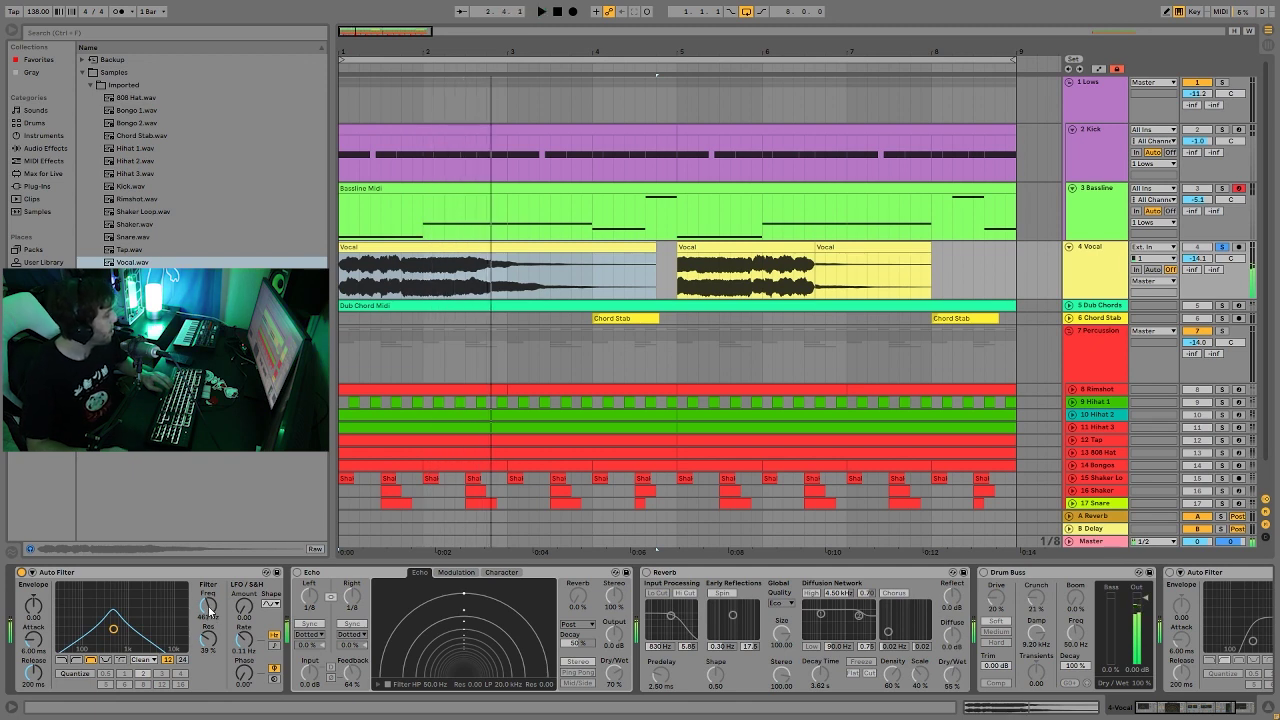
pyautogui.press('space')
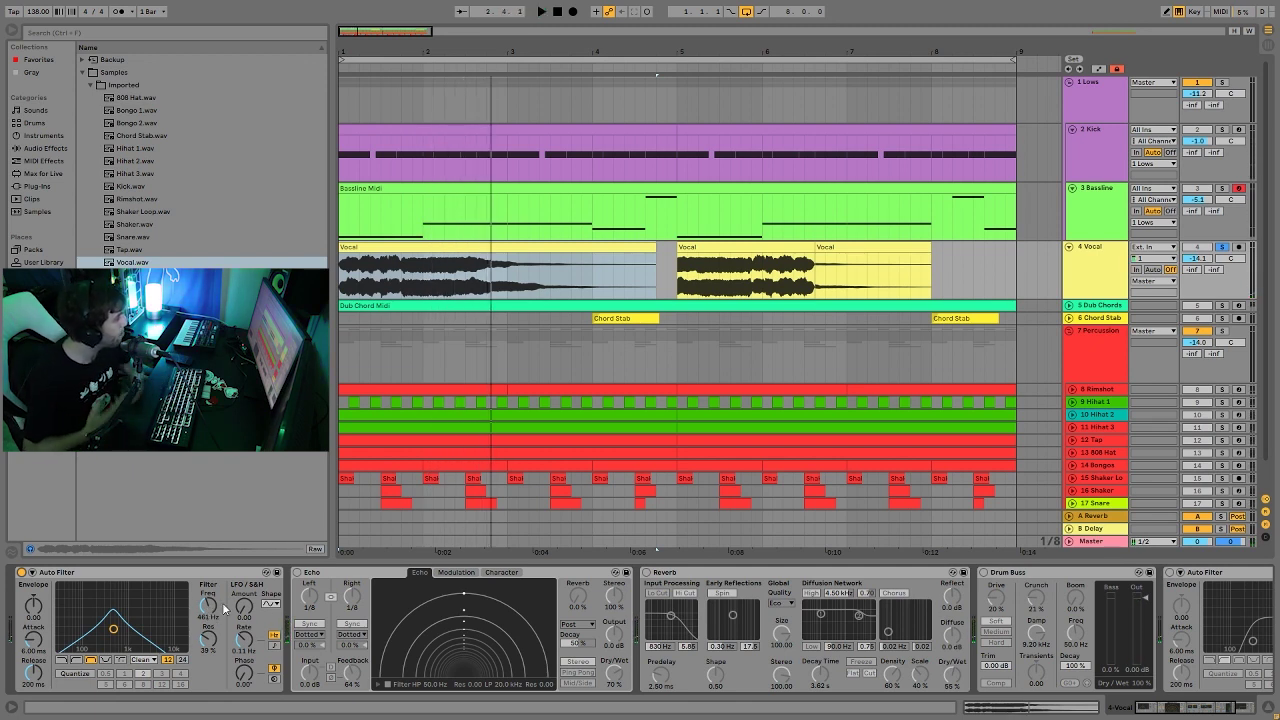
pyautogui.click(298, 572)
# Step: Re-enable the vocal Reverb and play the arrangement briefly
pyautogui.click(646, 572)
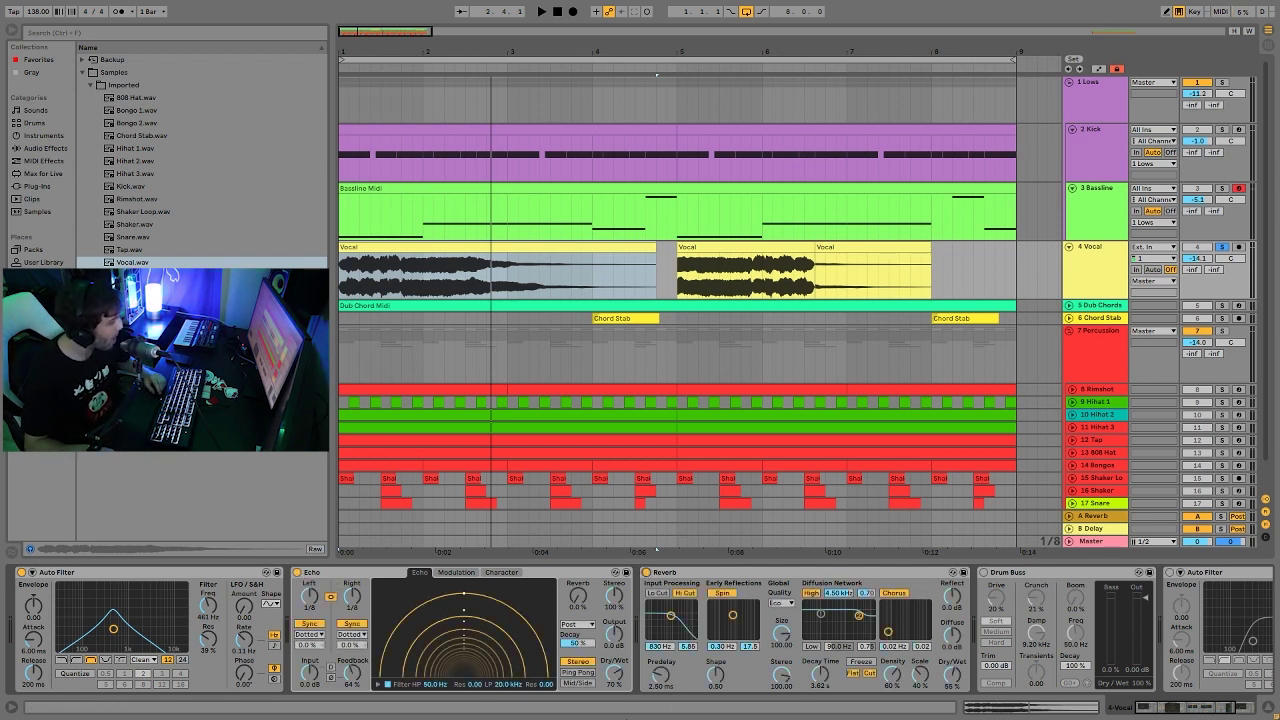
pyautogui.press('space')
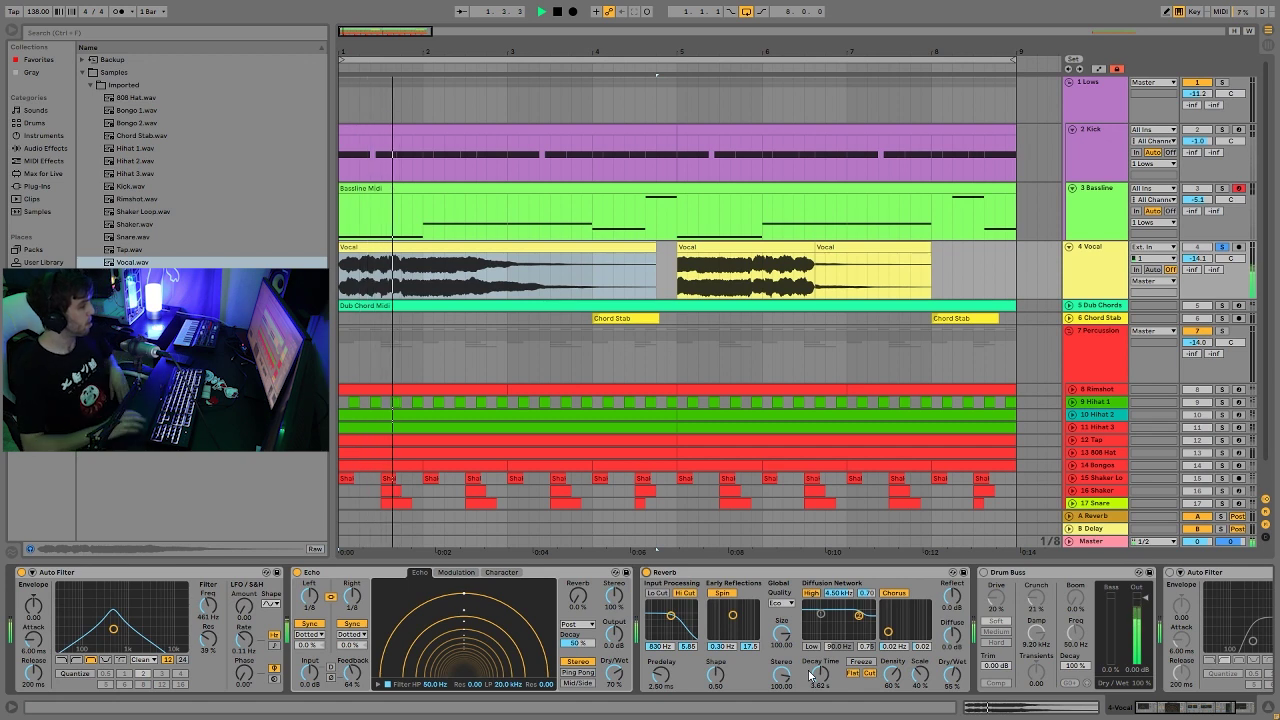
pyautogui.press('space')
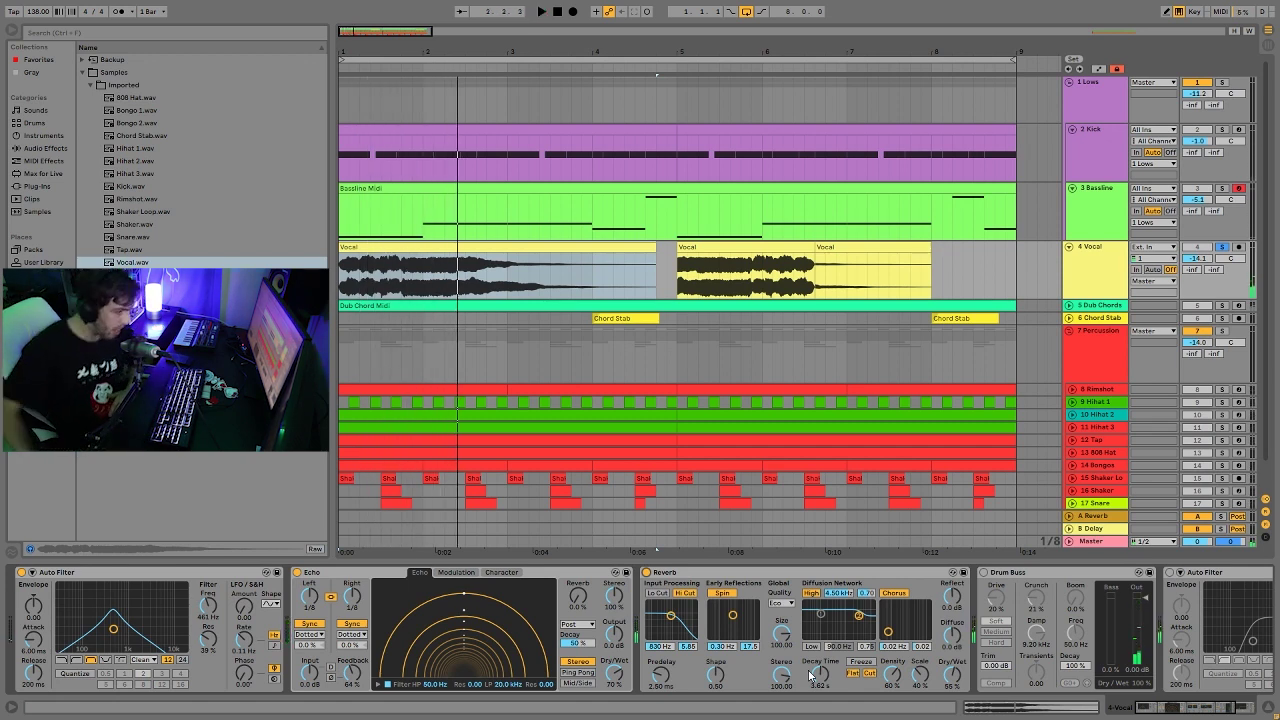
# Step: Unsolo Vocal, solo Percussion, Lows and Dub Chords in turn during playback, then clear solos
pyautogui.click(1221, 247)
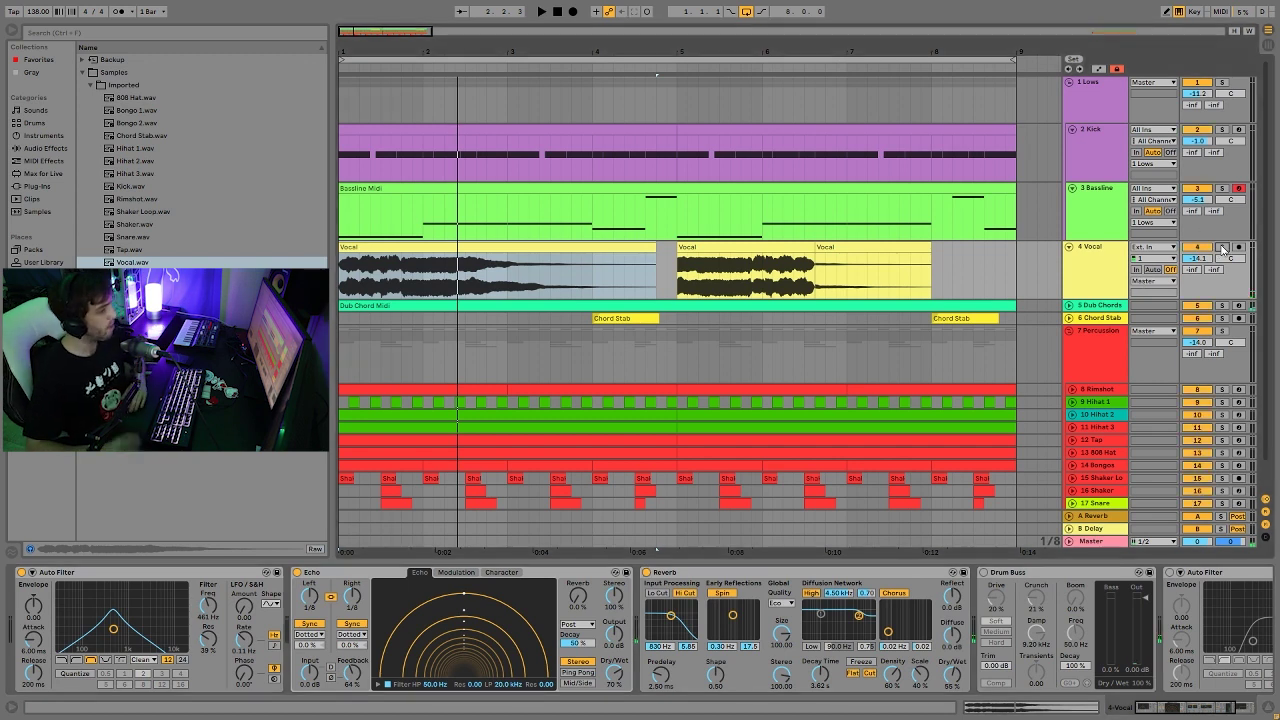
pyautogui.click(1221, 330)
pyautogui.click(1221, 82)
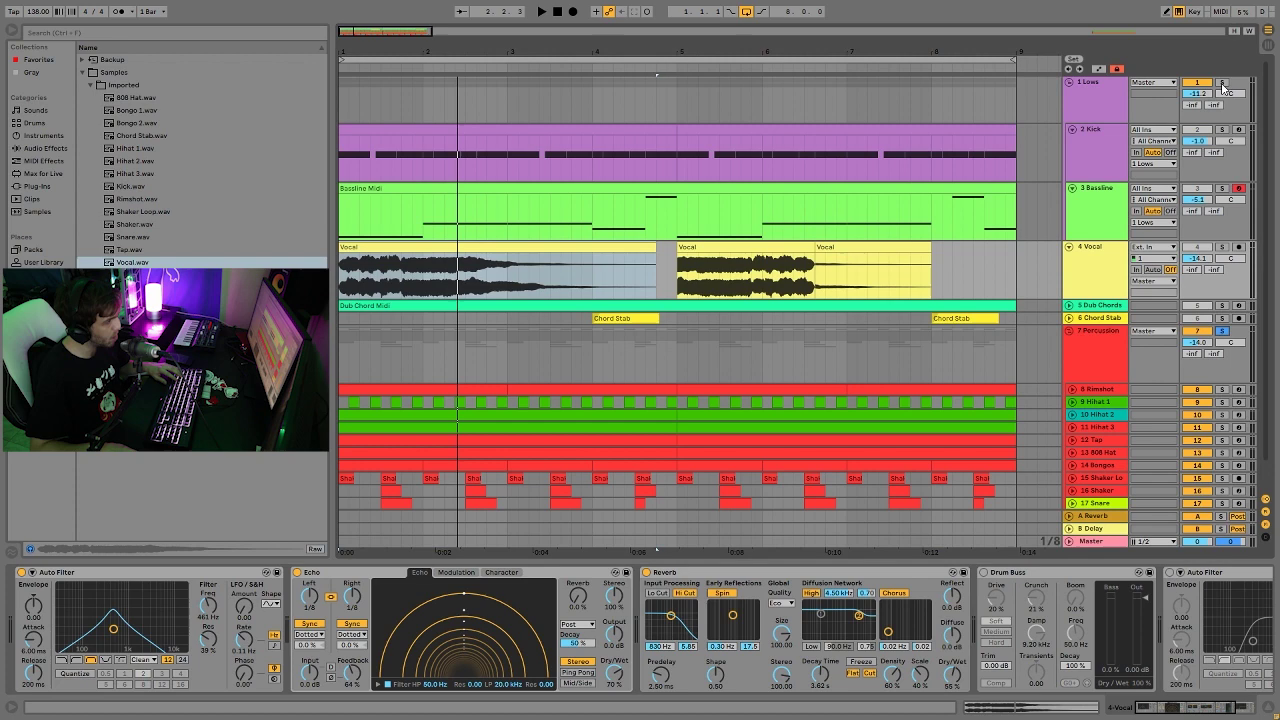
pyautogui.press('space')
pyautogui.click(1221, 305)
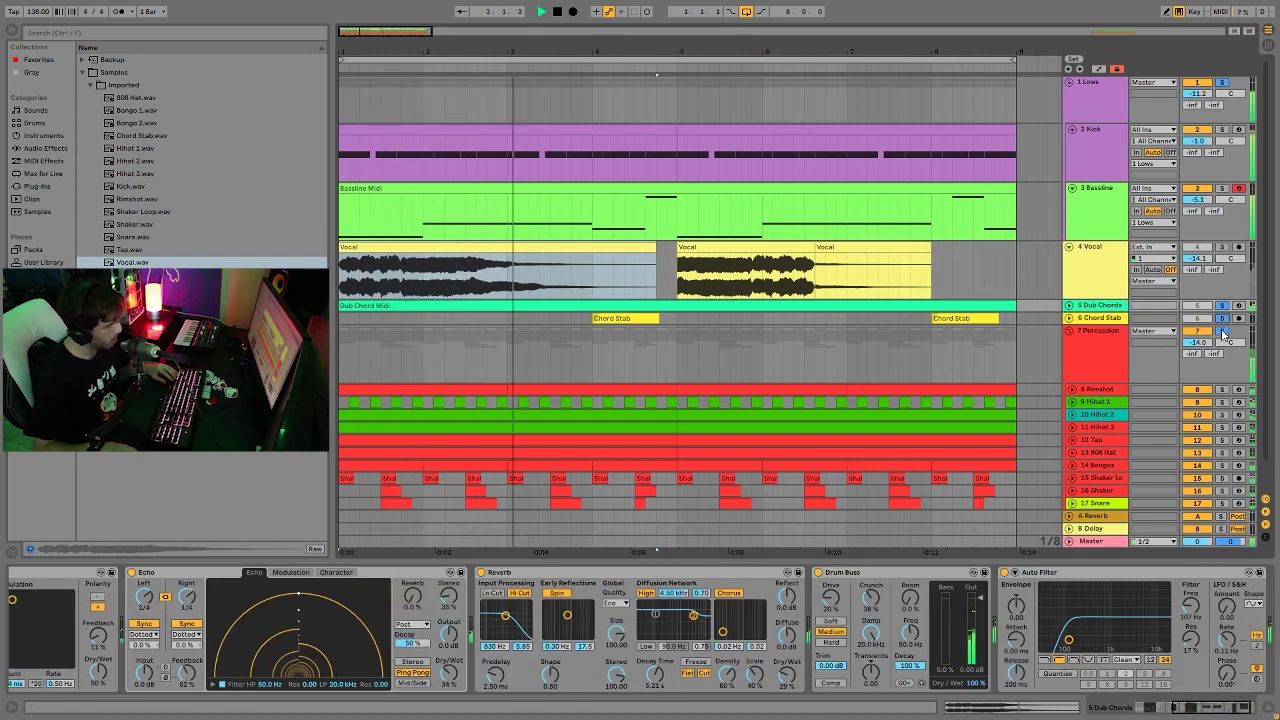
pyautogui.click(1222, 333)
pyautogui.press('space')
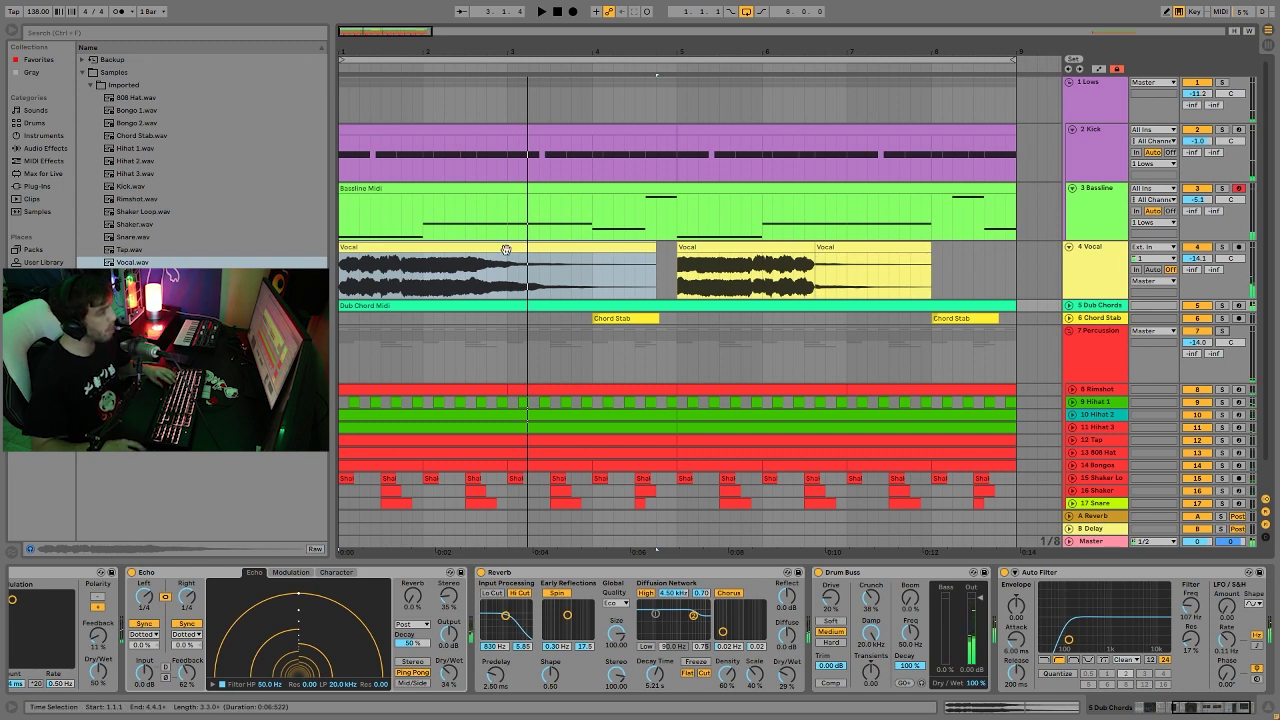
pyautogui.press('space')
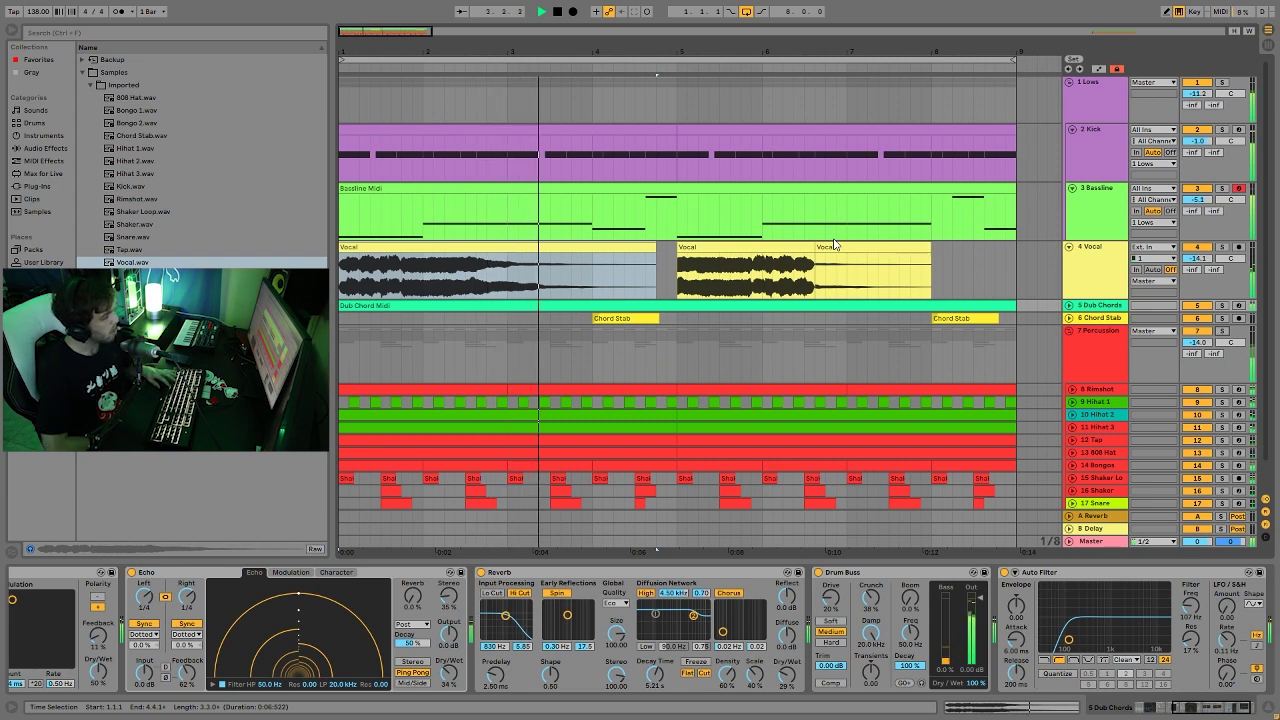
pyautogui.press('space')
# Step: Solo the Vocal and Lows together and play them from bar 1
pyautogui.click(1221, 246)
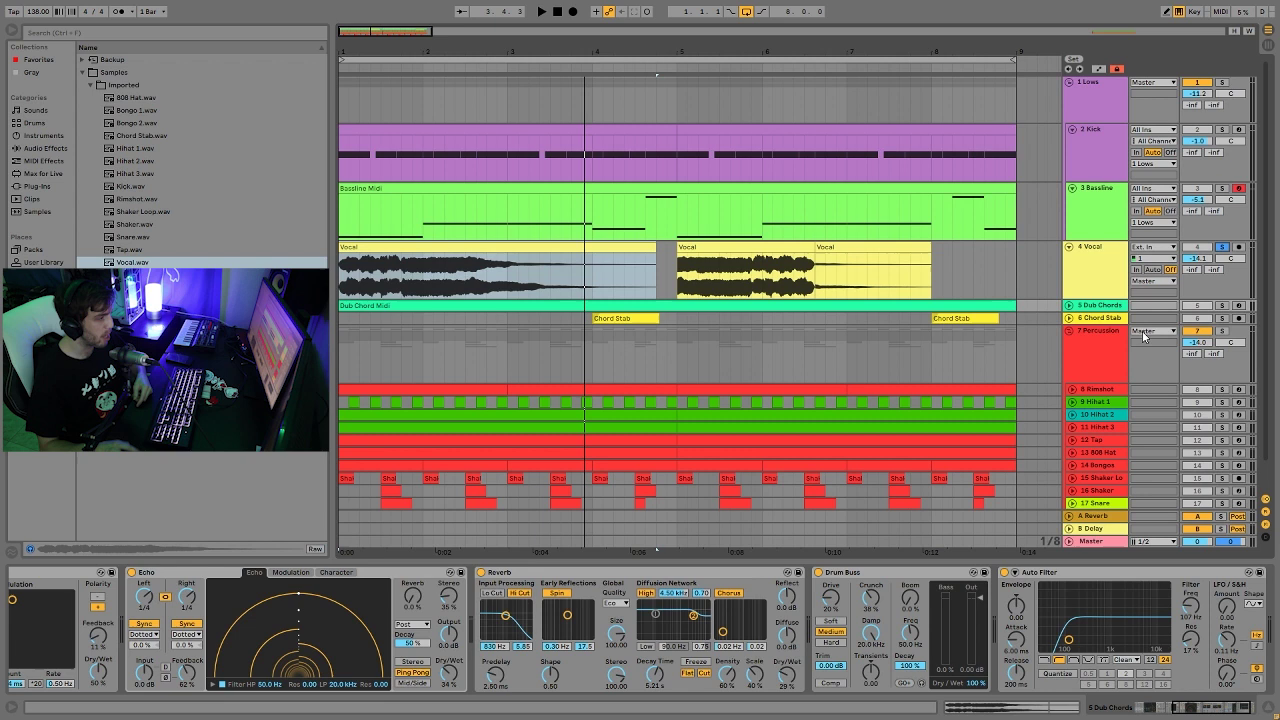
pyautogui.click(1222, 82)
pyautogui.press('space')
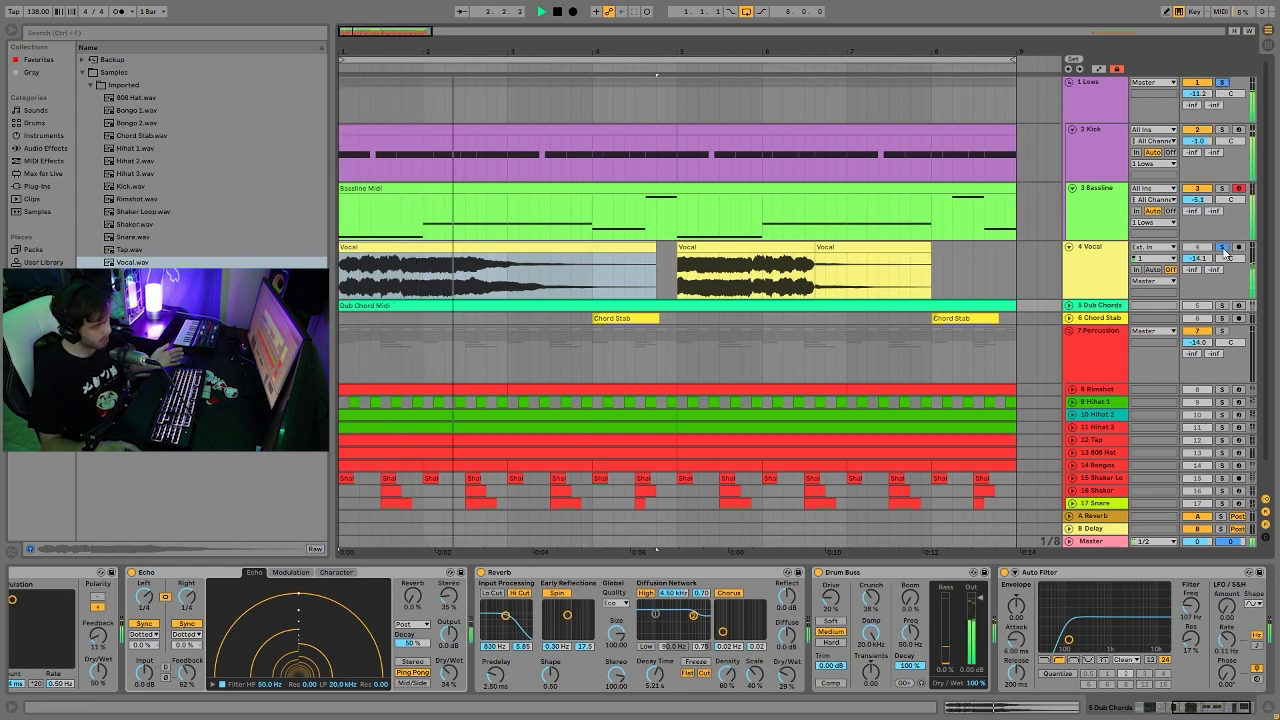
pyautogui.press('space')
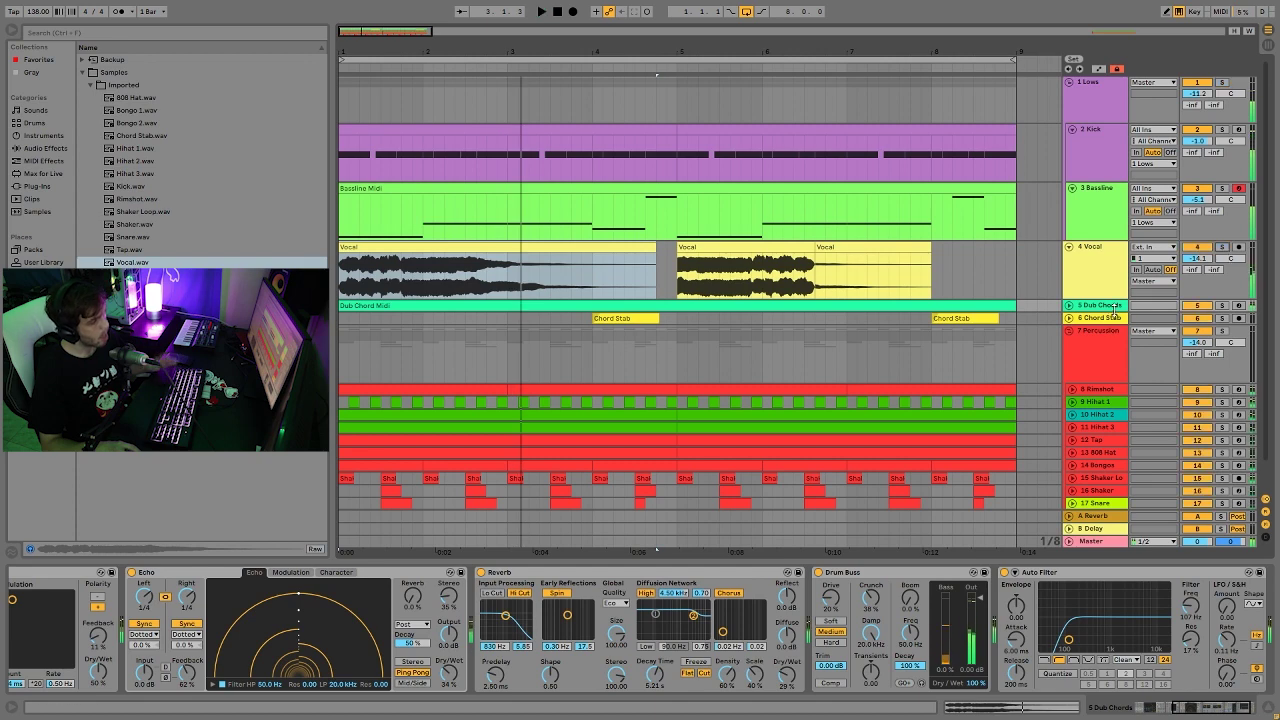
# Step: Unfold the Dub Chords and Chord Stab tracks and play from the Dub Chord Midi clip
pyautogui.click(1069, 306)
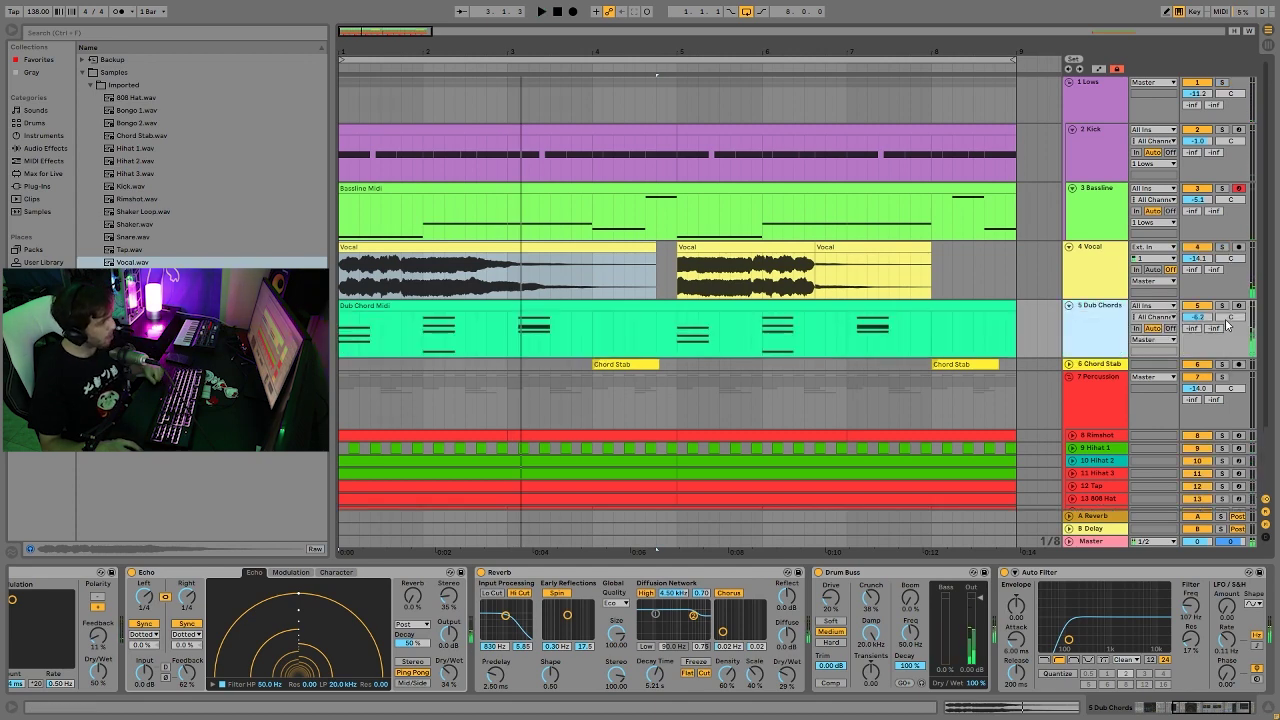
pyautogui.click(1069, 364)
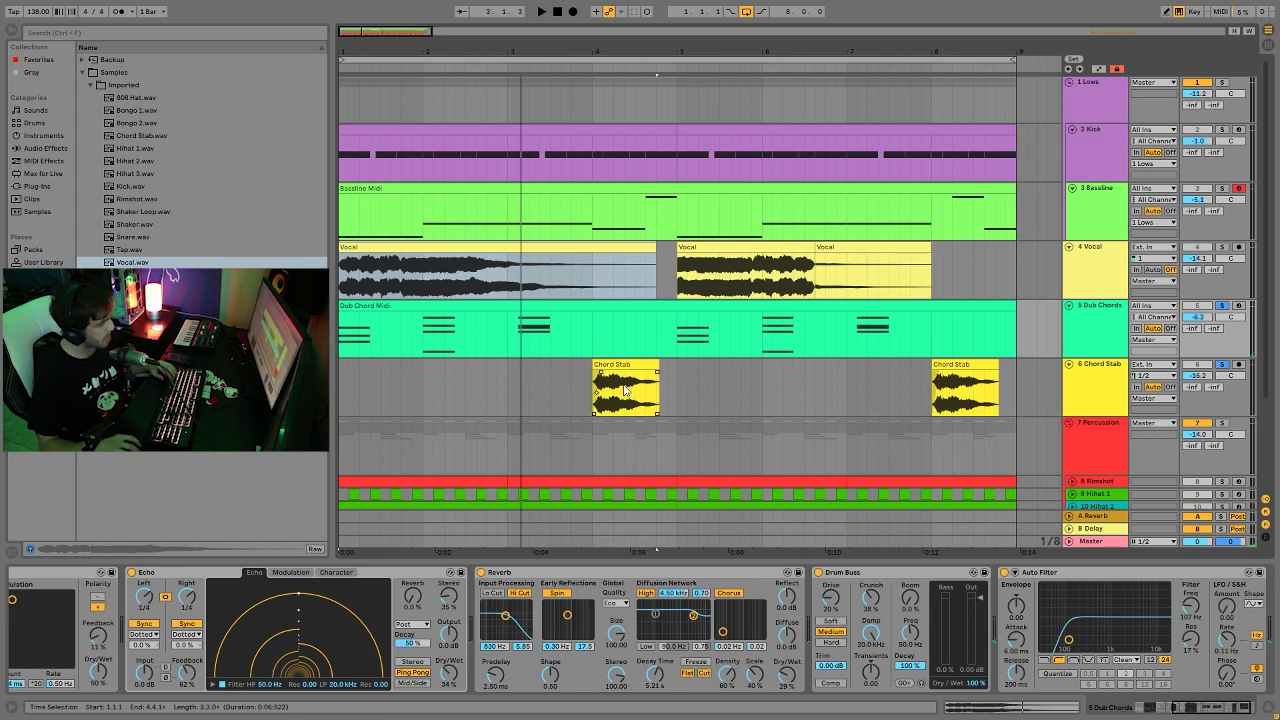
pyautogui.click(474, 305)
pyautogui.press('space')
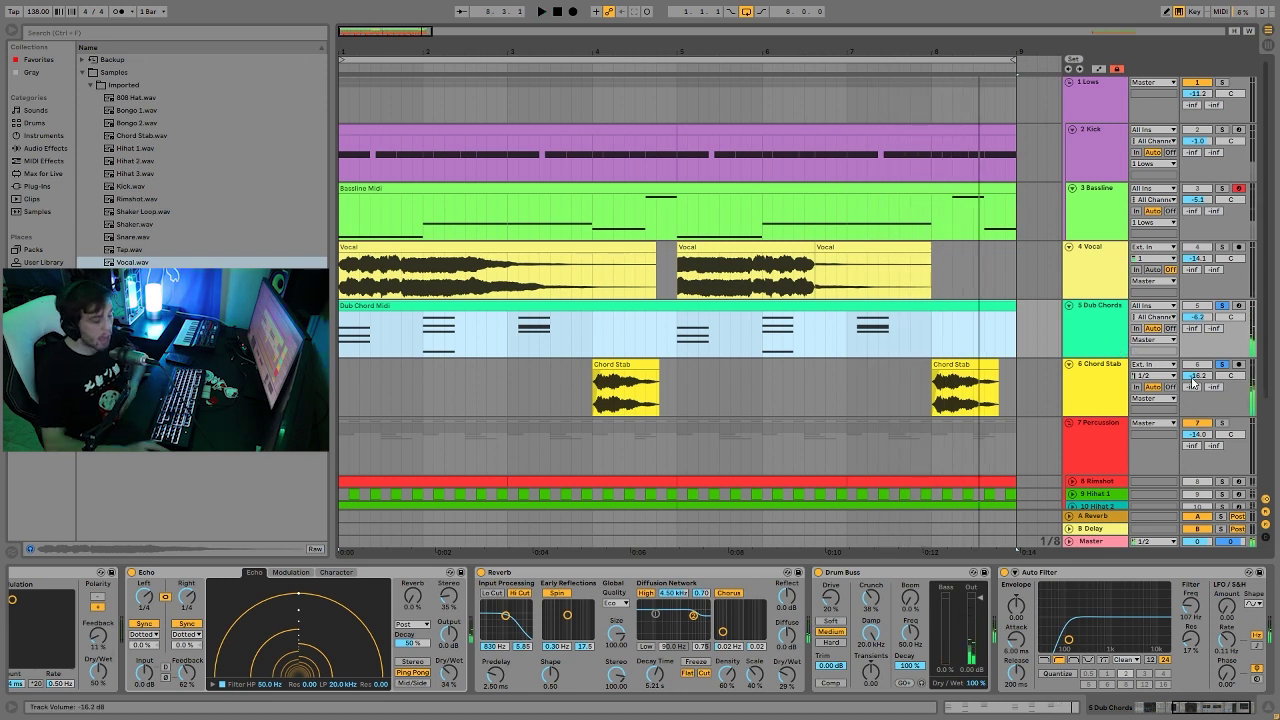
# Step: Take Dub Chords out of solo, select it, and restart playback from bar 1
pyautogui.click(1220, 364)
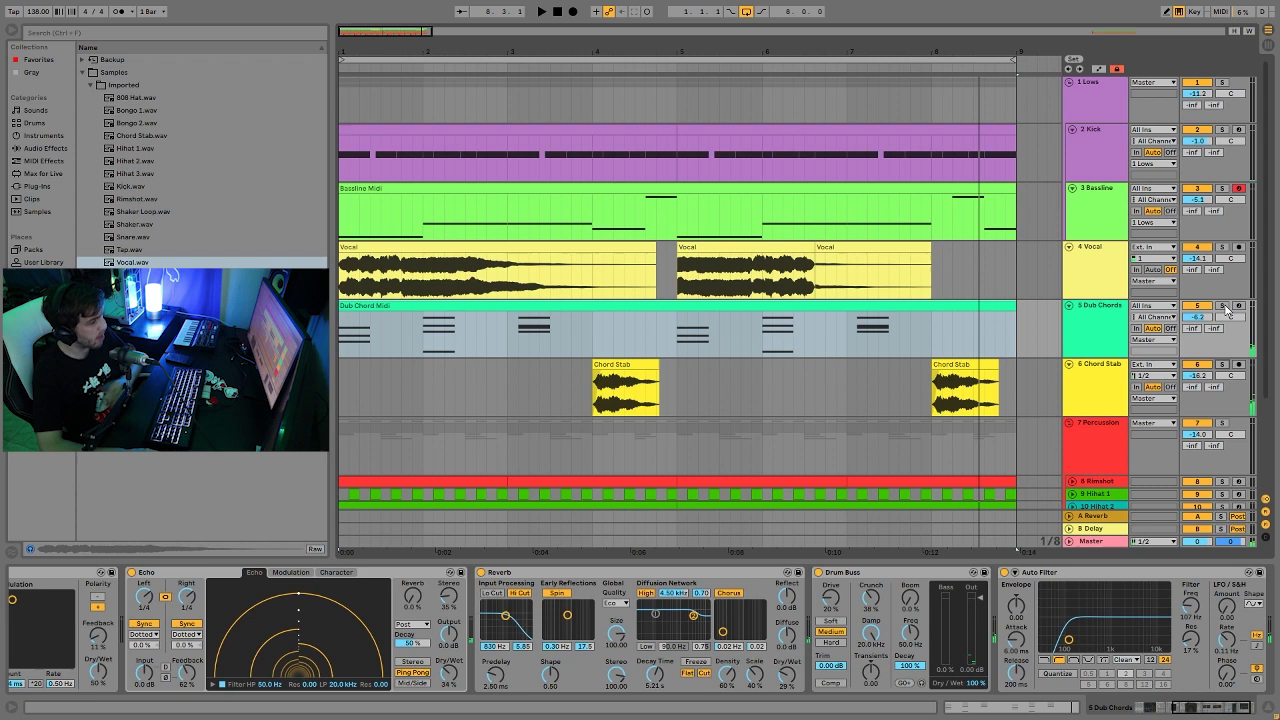
pyautogui.click(1104, 312)
pyautogui.press('space')
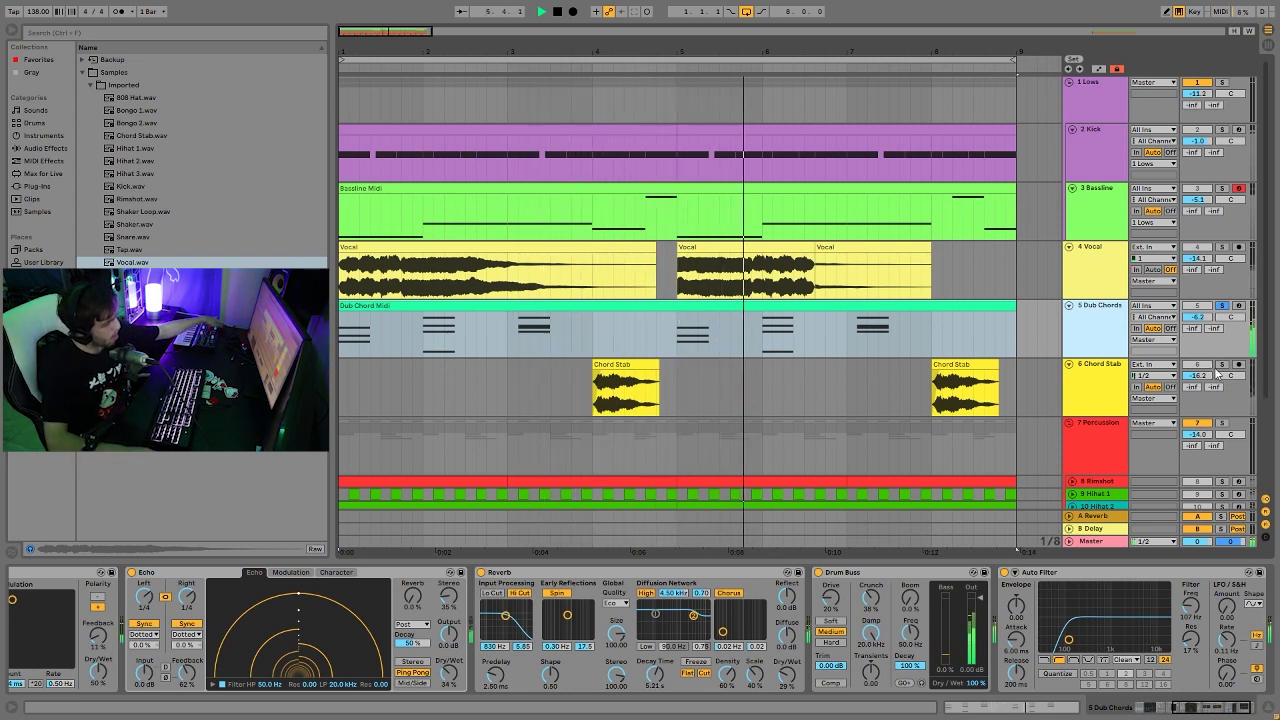
# Step: Audition the Chord Stab clip from its start at bar 4
pyautogui.click(623, 365)
pyautogui.press('space')
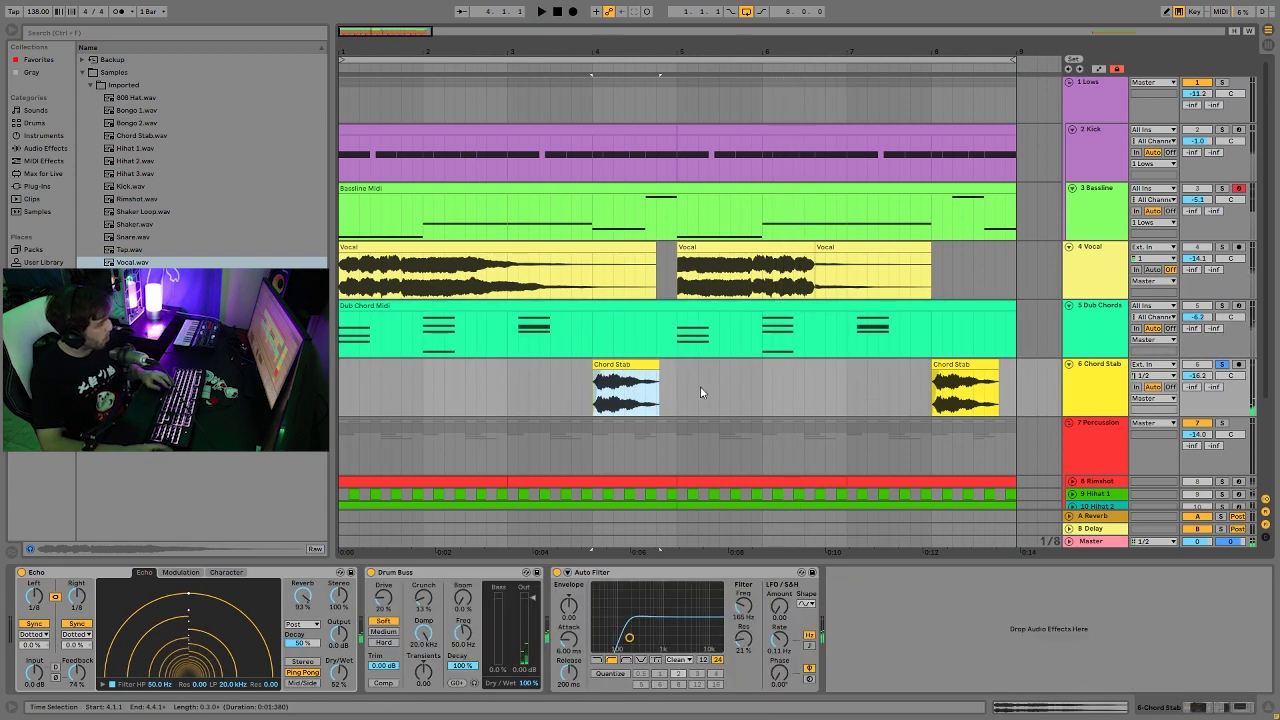
pyautogui.press('space')
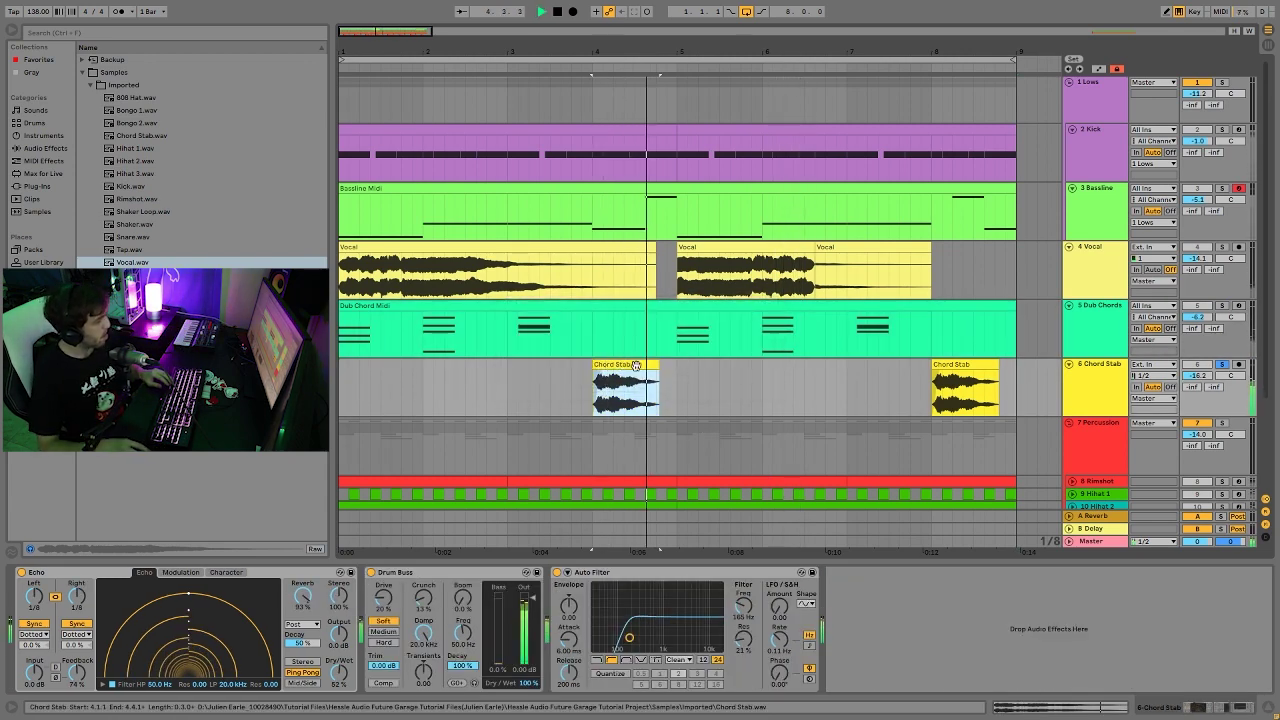
pyautogui.press('space')
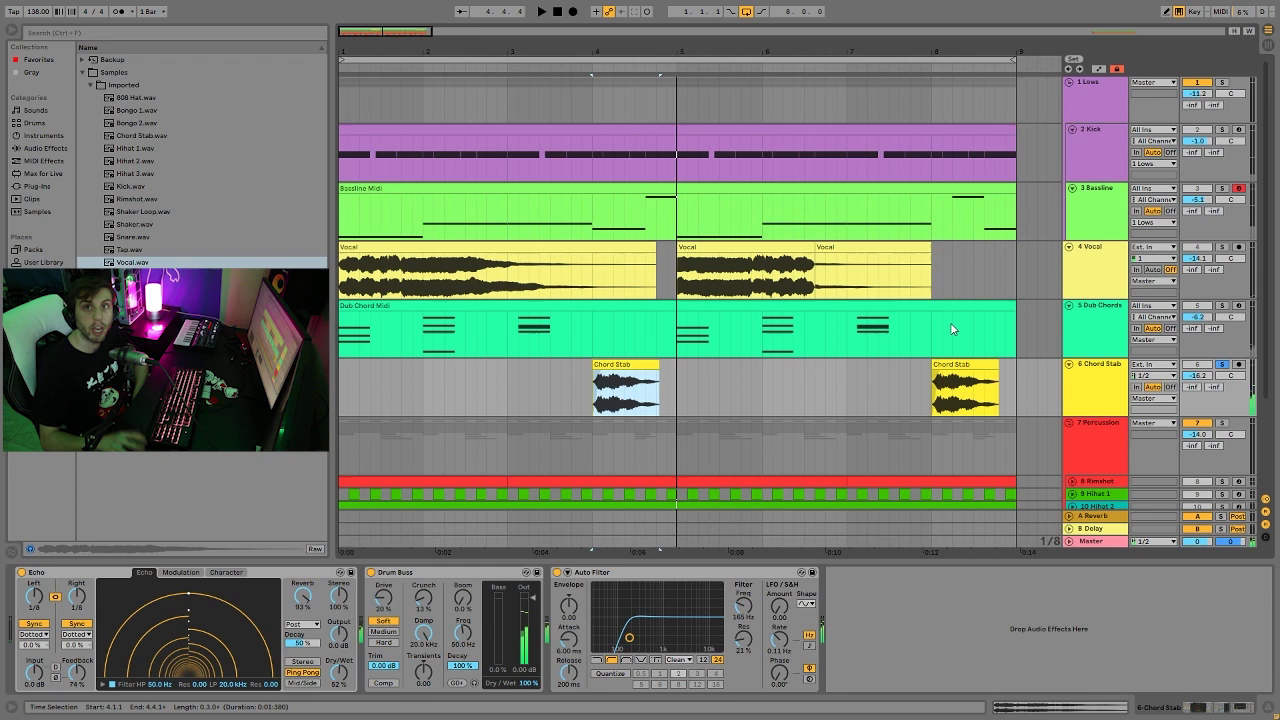
# Step: Select the Dub Chords track and open its Dub Chord Midi clip in the note editor
pyautogui.click(1220, 305)
pyautogui.click(1103, 315)
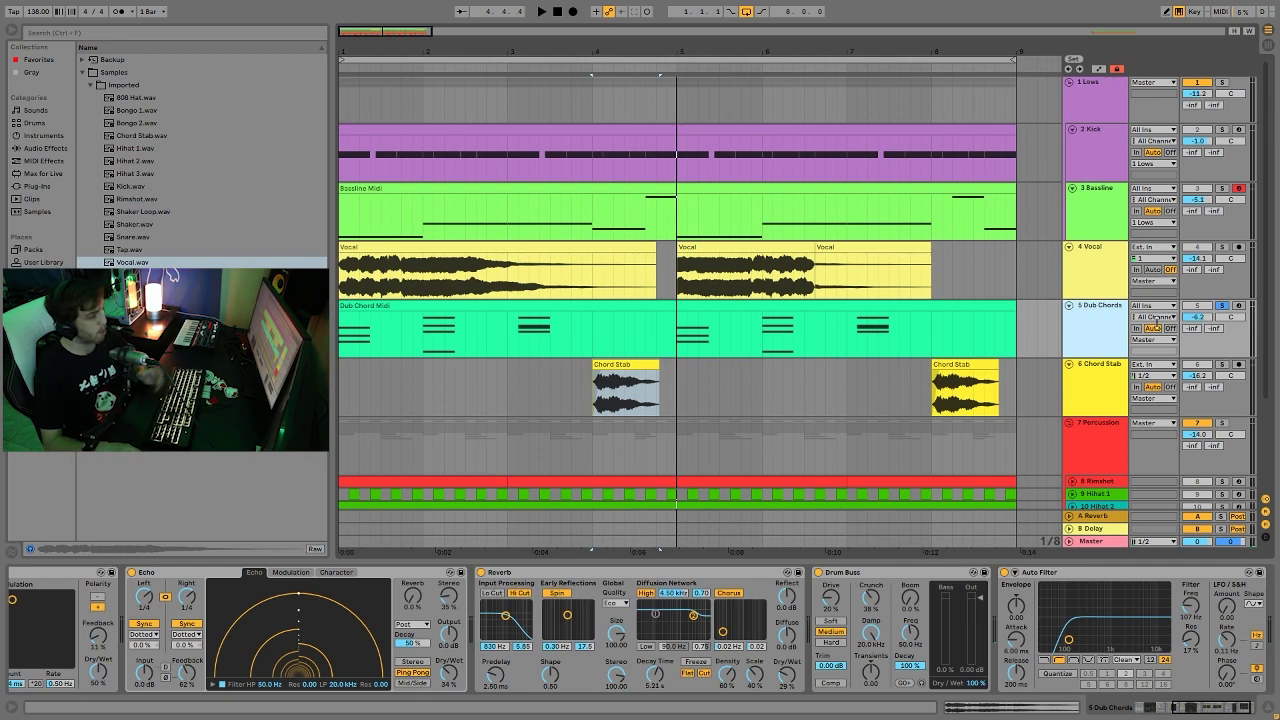
pyautogui.click(606, 304)
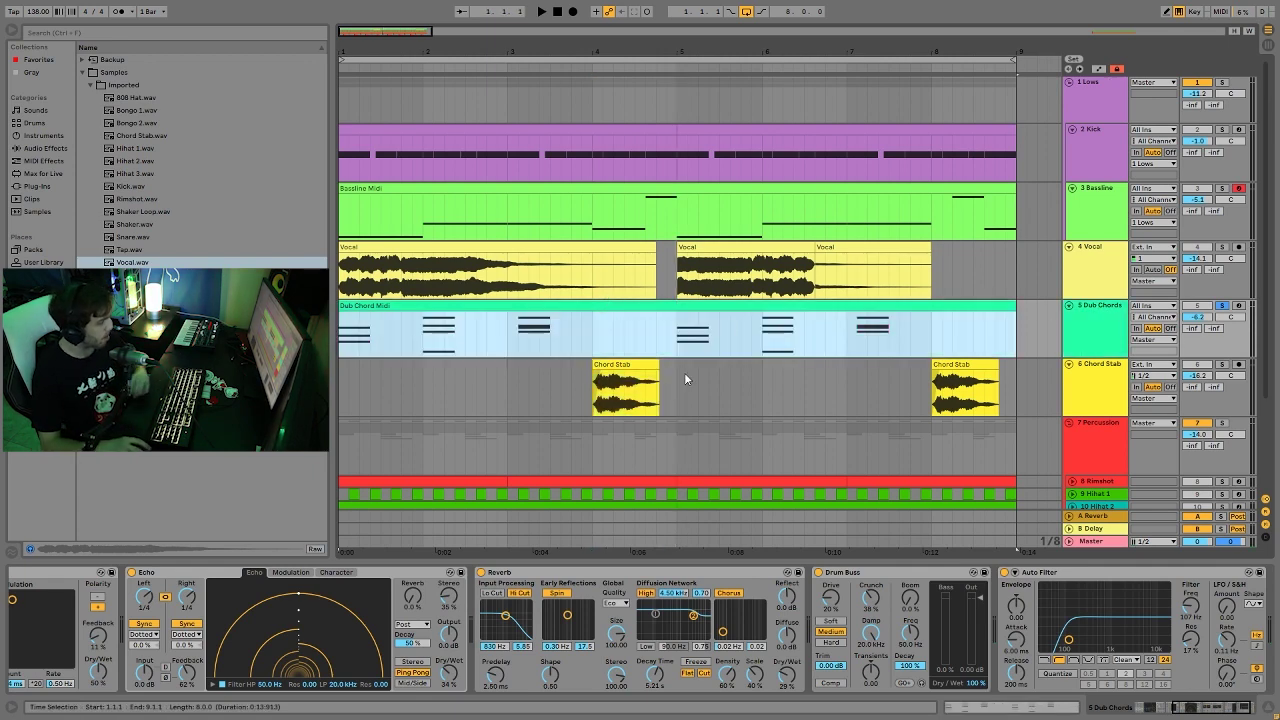
pyautogui.doubleClick(490, 305)
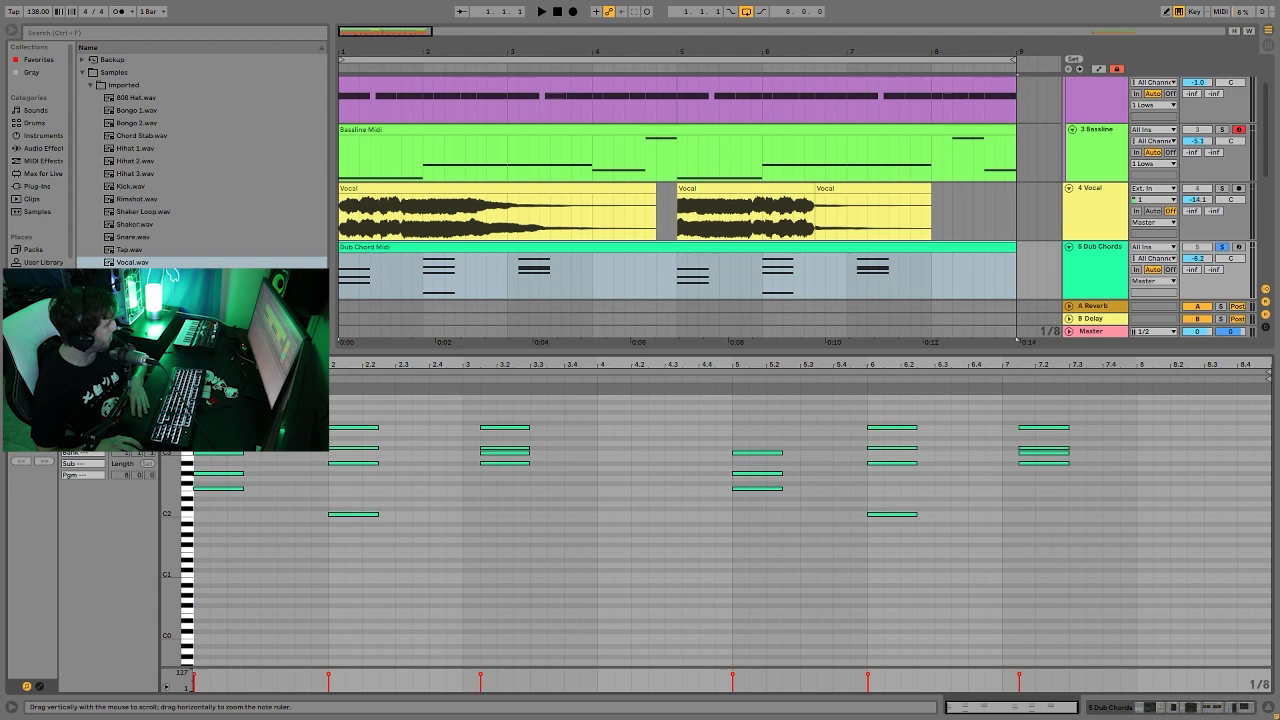
pyautogui.moveTo(225, 533); pyautogui.dragTo(240, 455)
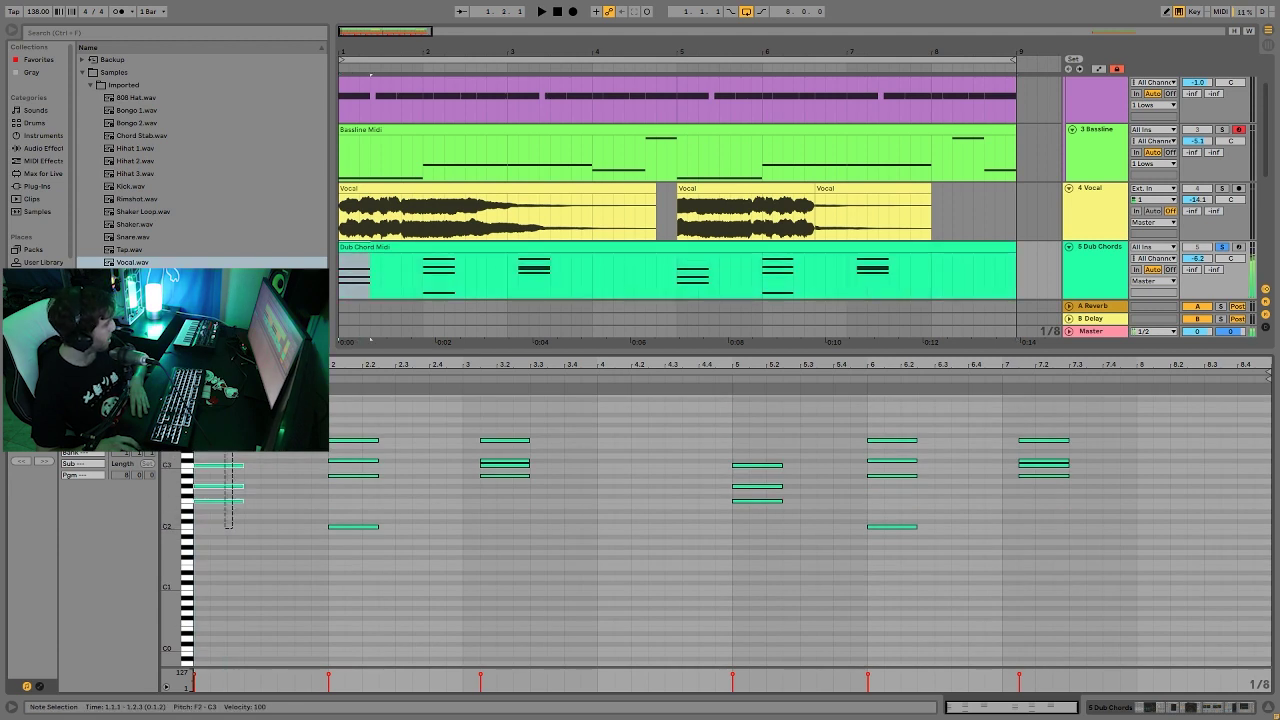
pyautogui.moveTo(482, 482); pyautogui.dragTo(531, 378)
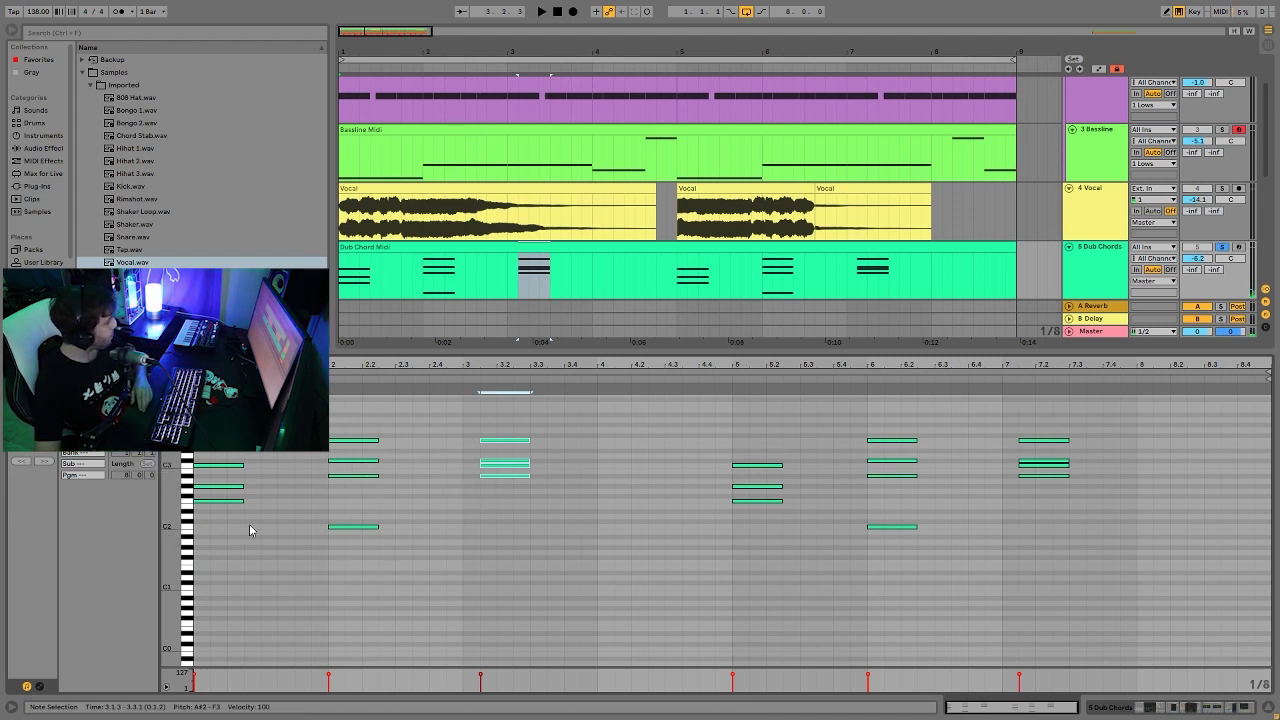
pyautogui.moveTo(247, 528); pyautogui.dragTo(222, 455)
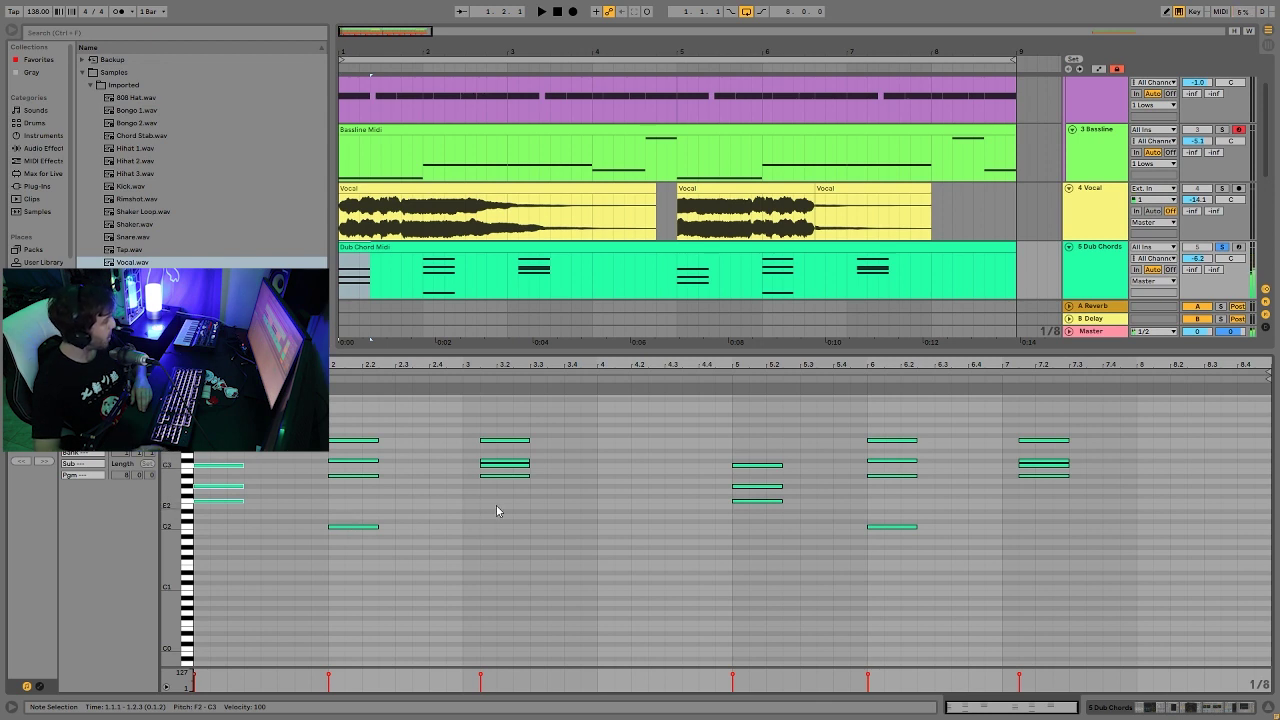
pyautogui.moveTo(497, 511); pyautogui.dragTo(460, 425)
pyautogui.moveTo(390, 550); pyautogui.dragTo(322, 432)
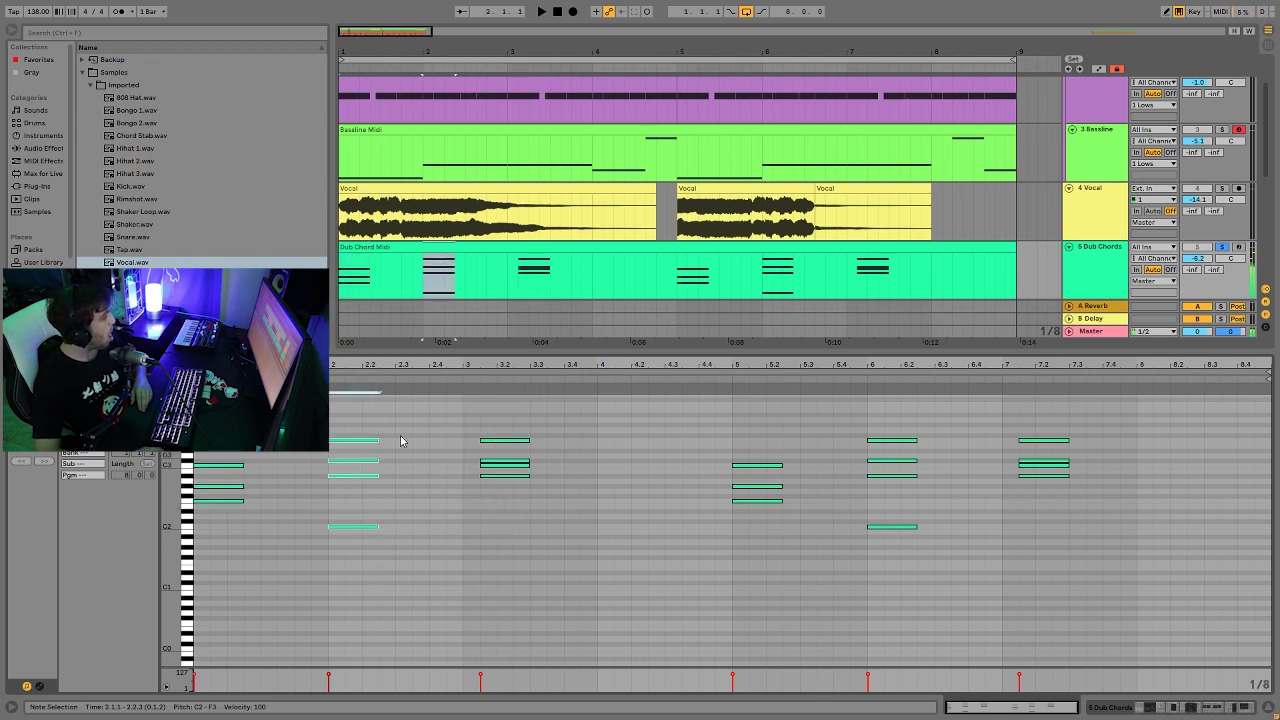
pyautogui.click(529, 494)
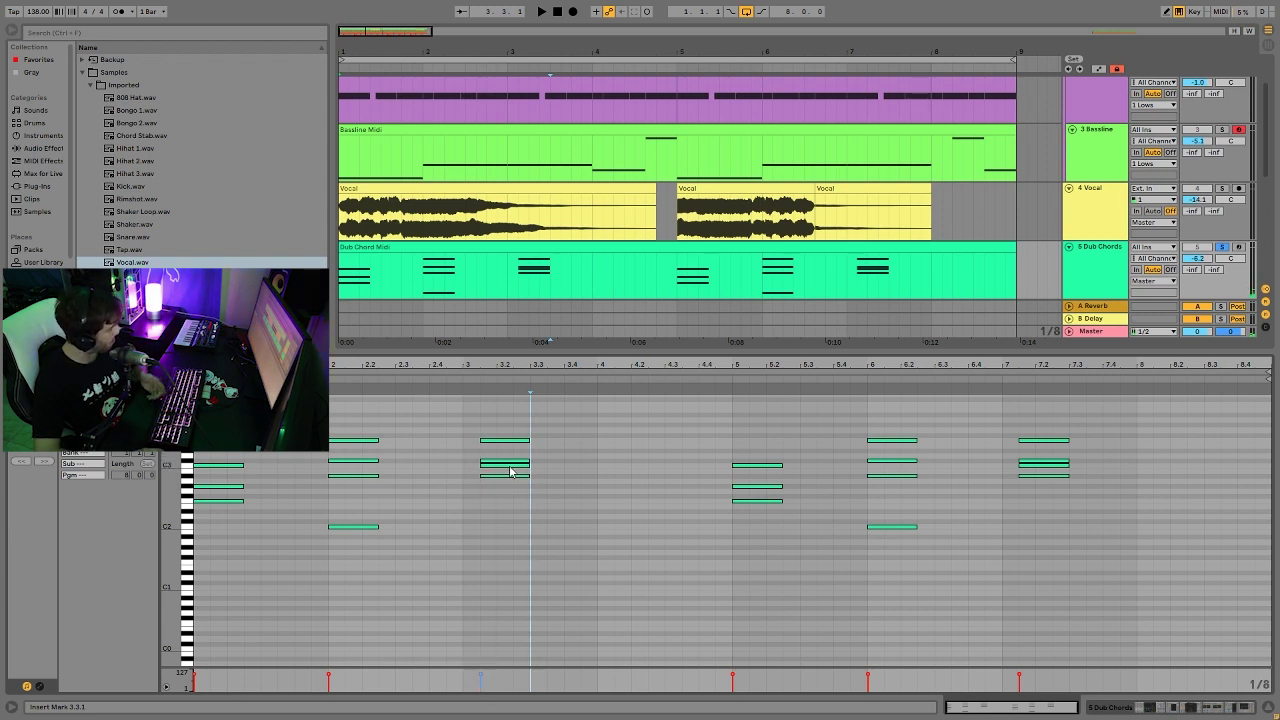
pyautogui.click(511, 468)
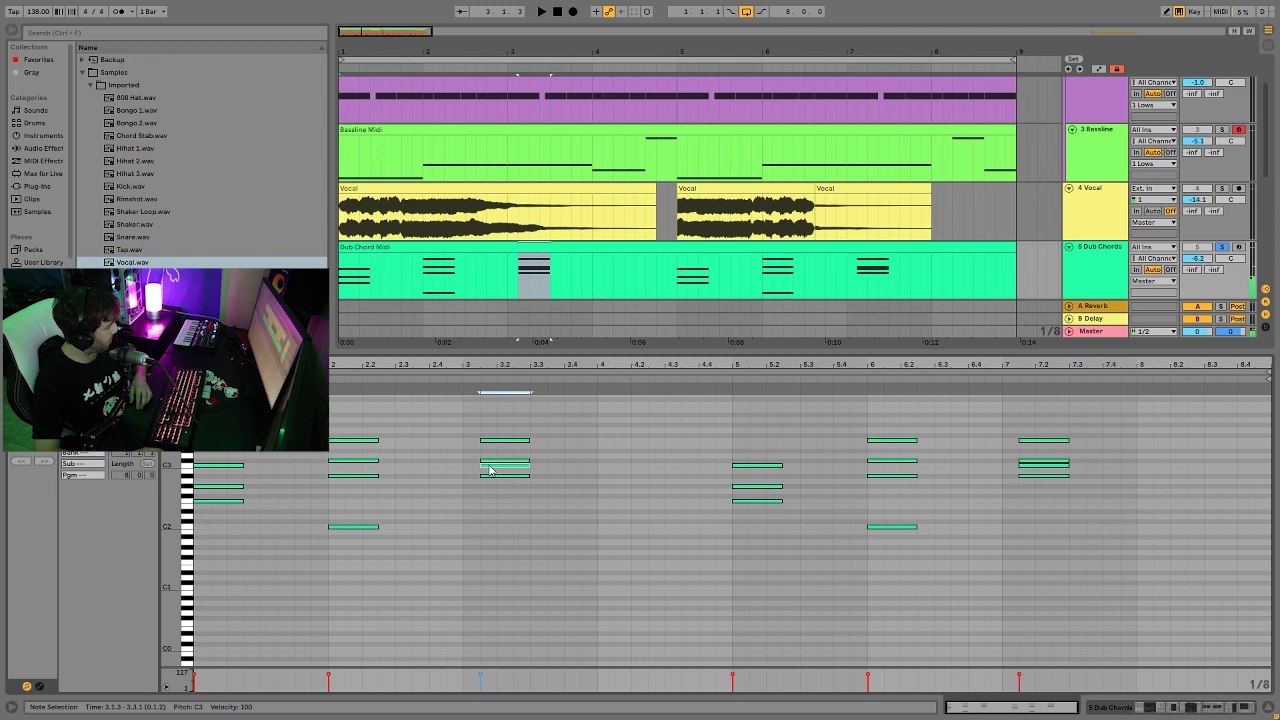
pyautogui.click(347, 529)
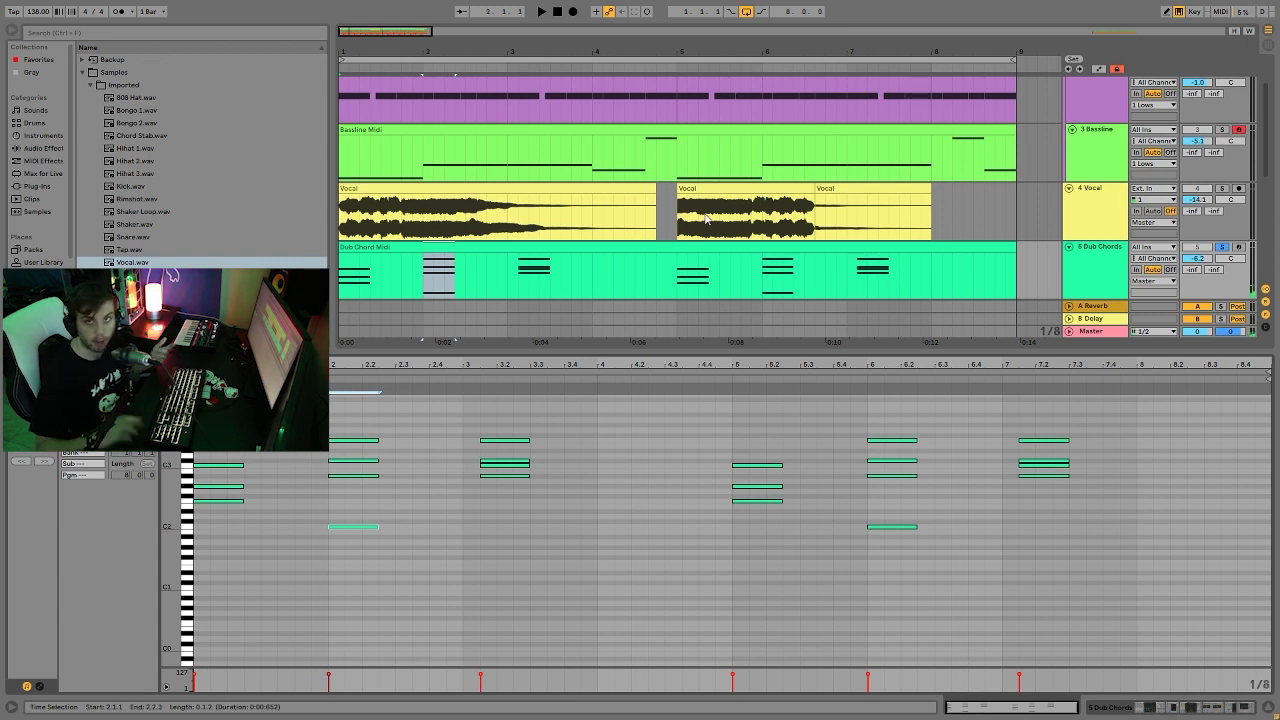
pyautogui.click(497, 465)
pyautogui.press('space')
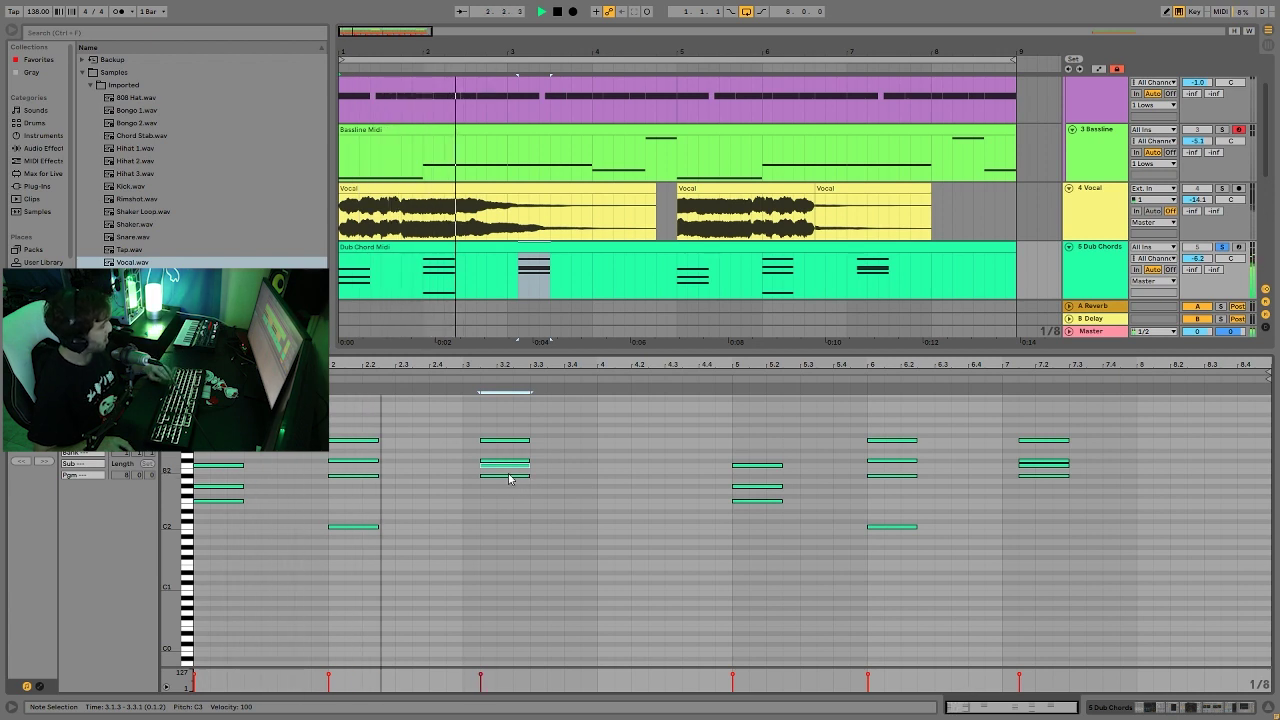
pyautogui.press('space')
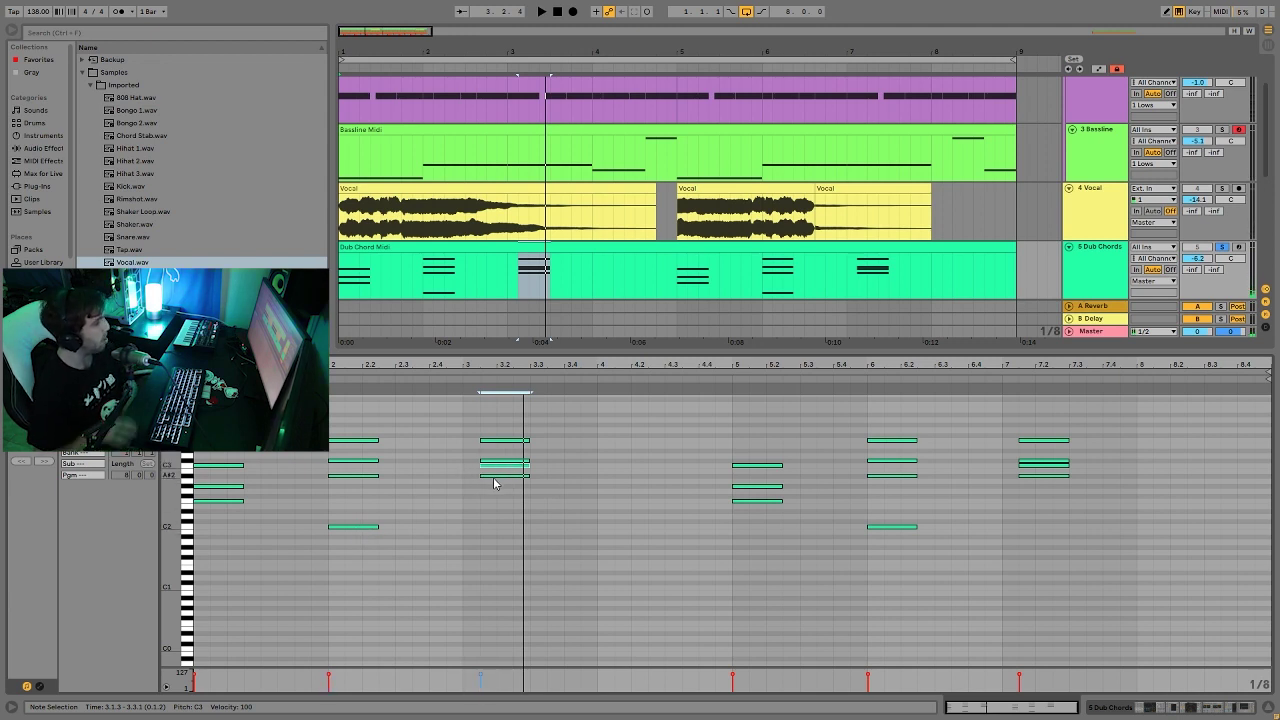
pyautogui.press('space')
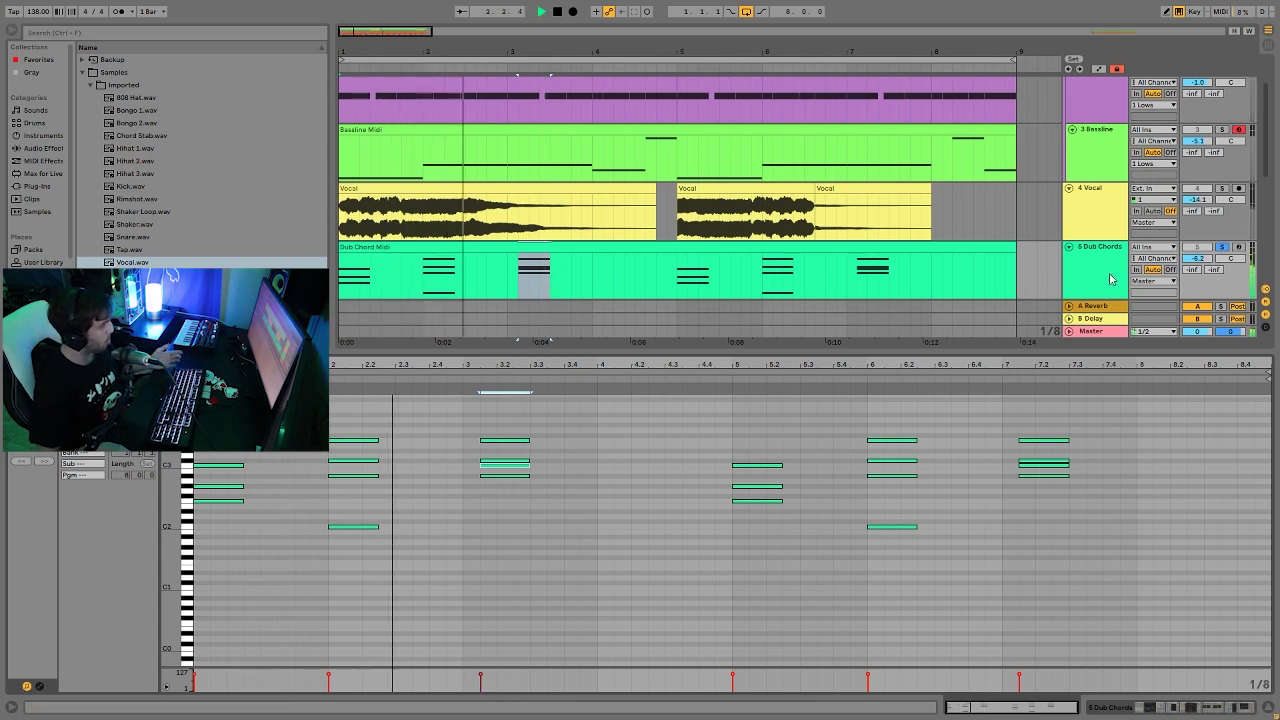
pyautogui.press('space')
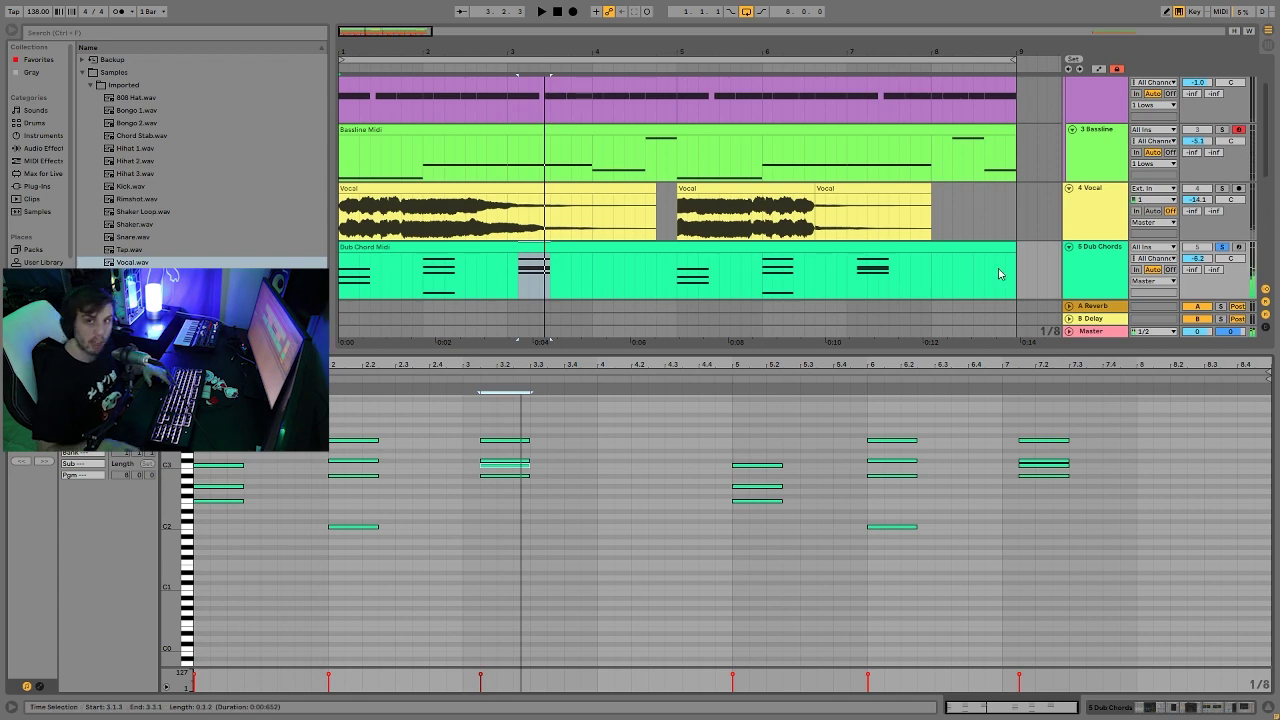
pyautogui.click(1110, 265)
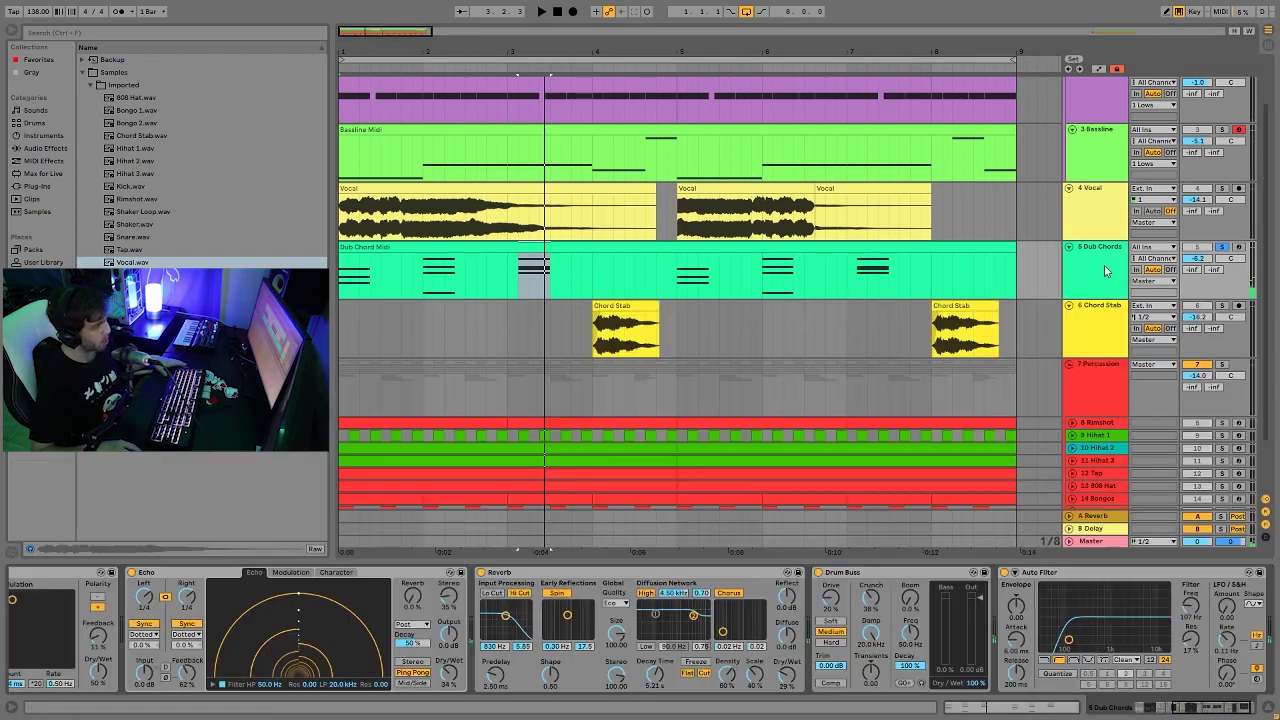
pyautogui.click(503, 245)
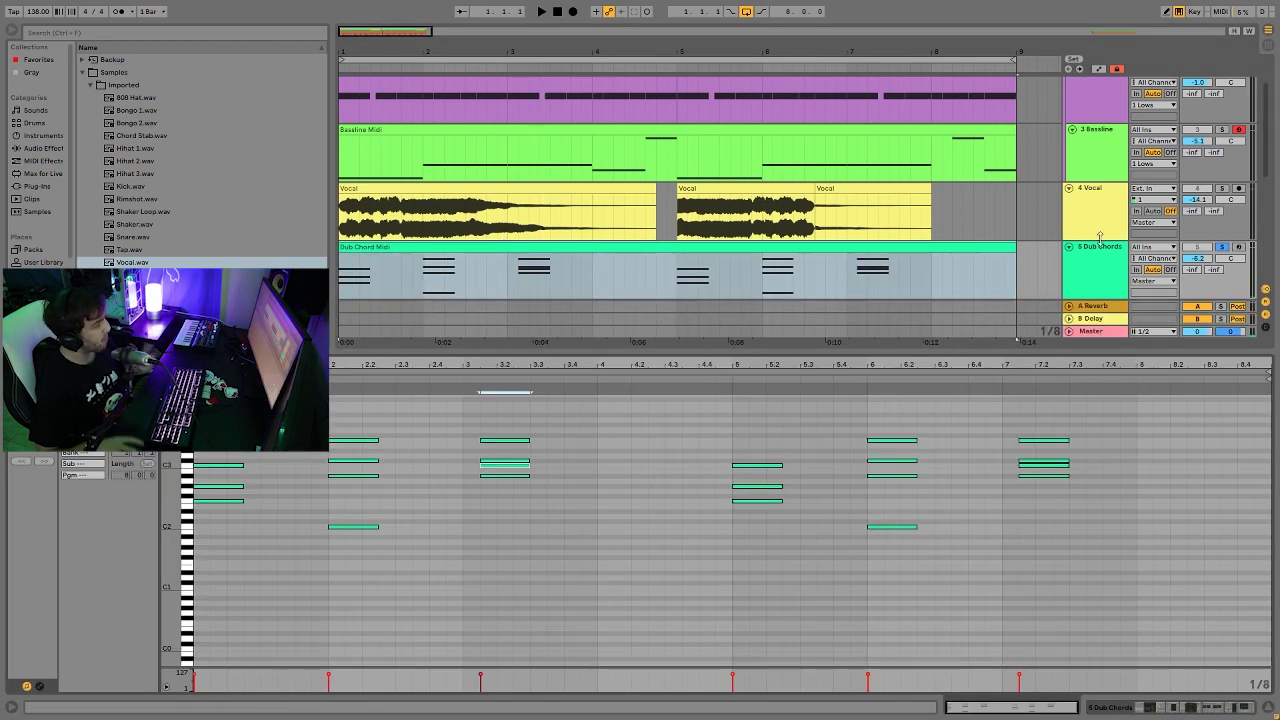
pyautogui.click(1103, 282)
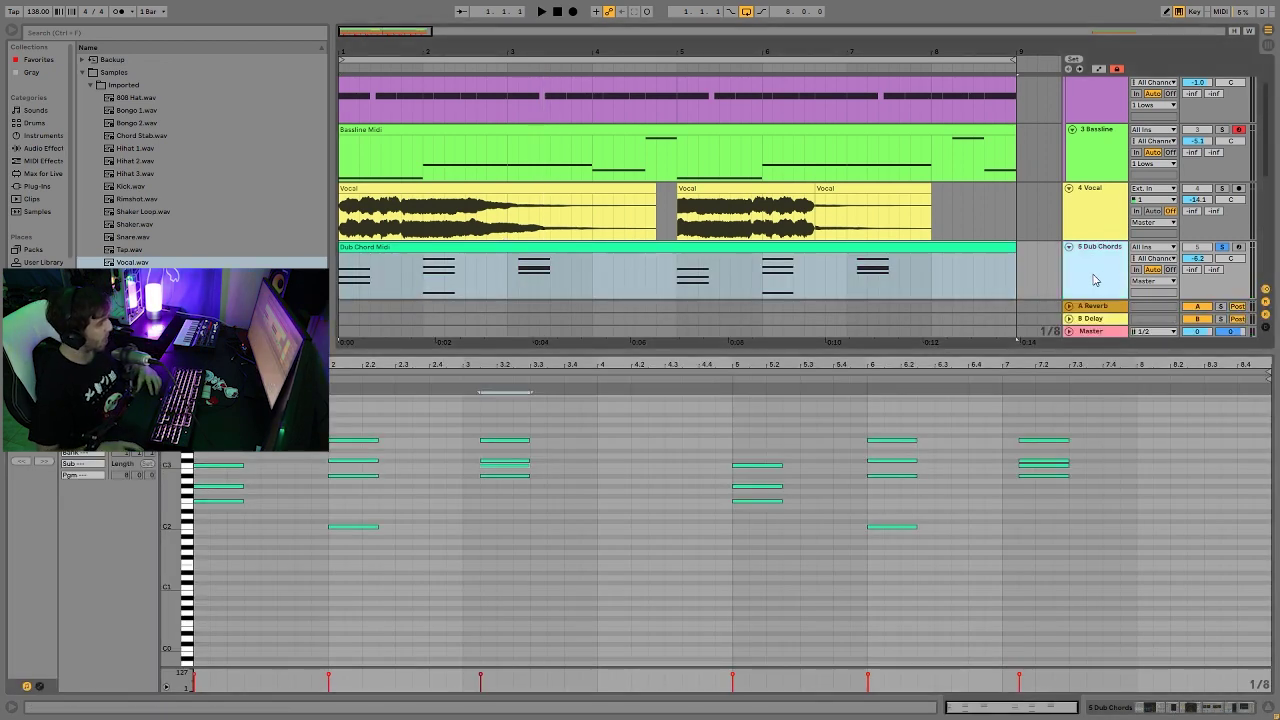
# Step: Show the Dub Chords Operator, check oscillator D and C envelopes, and hear the chords unfiltered
pyautogui.click(1094, 280)
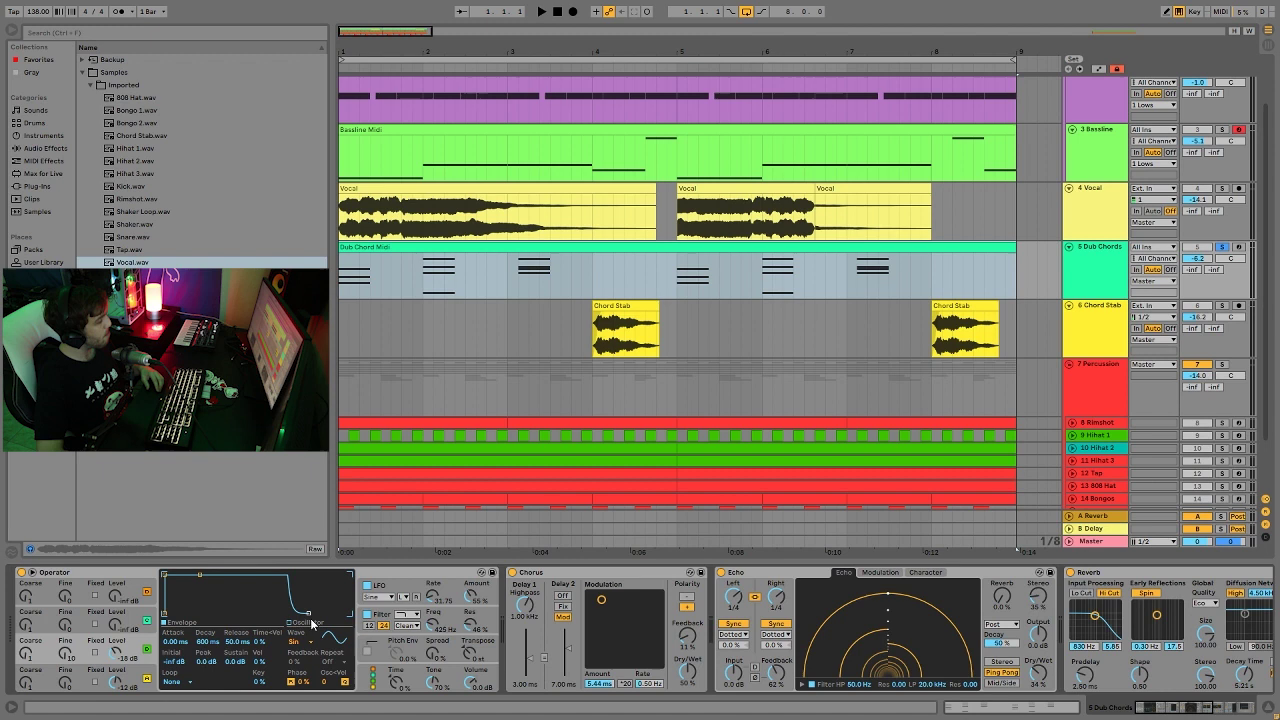
pyautogui.click(149, 672)
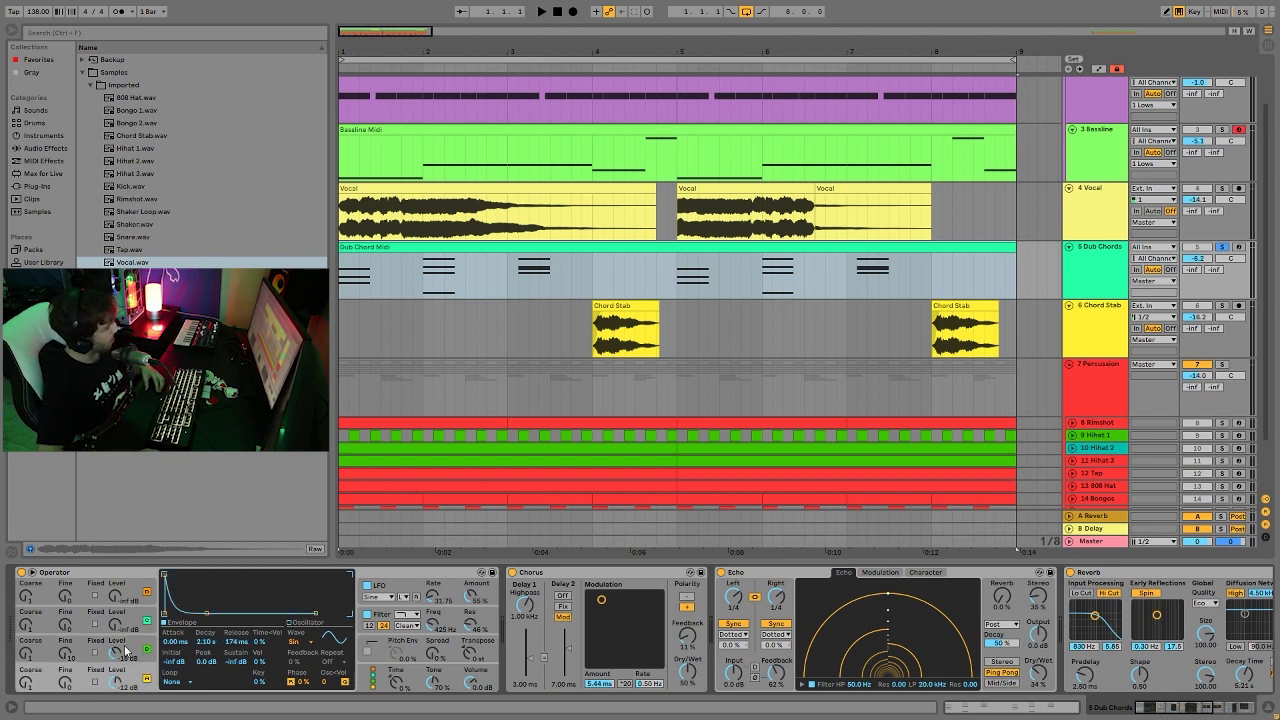
pyautogui.click(140, 648)
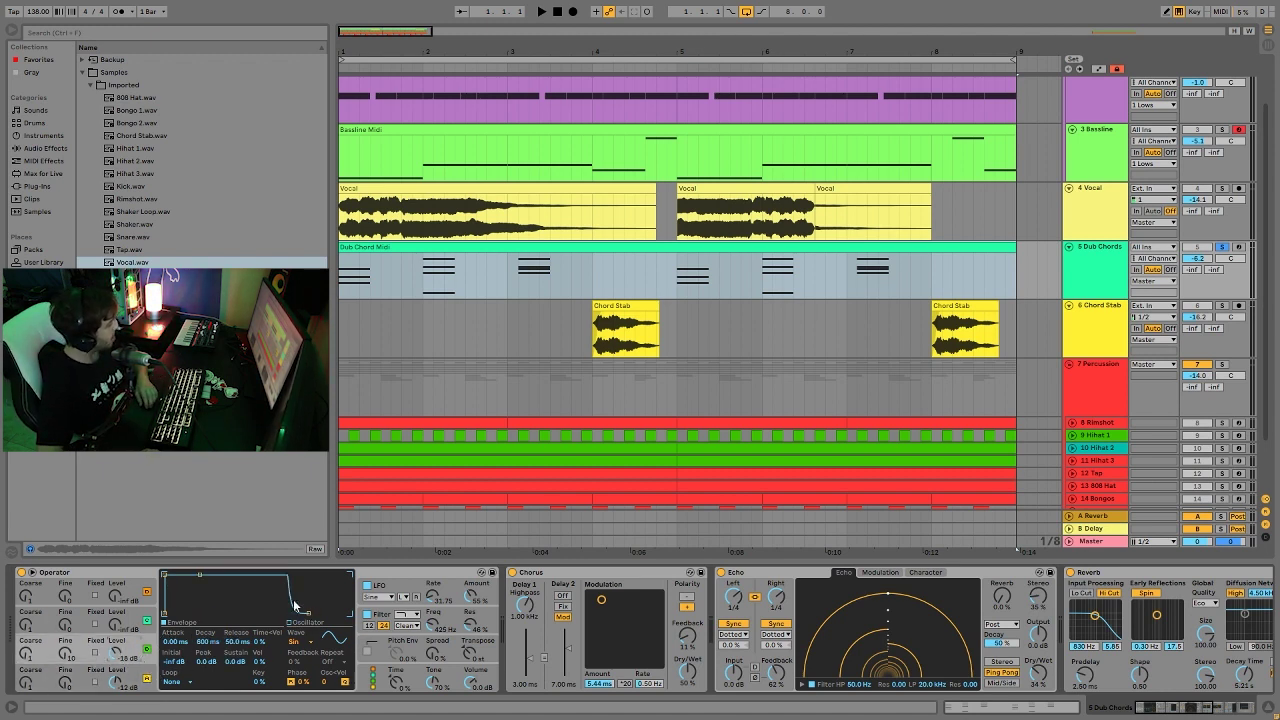
pyautogui.click(367, 614)
pyautogui.press('space')
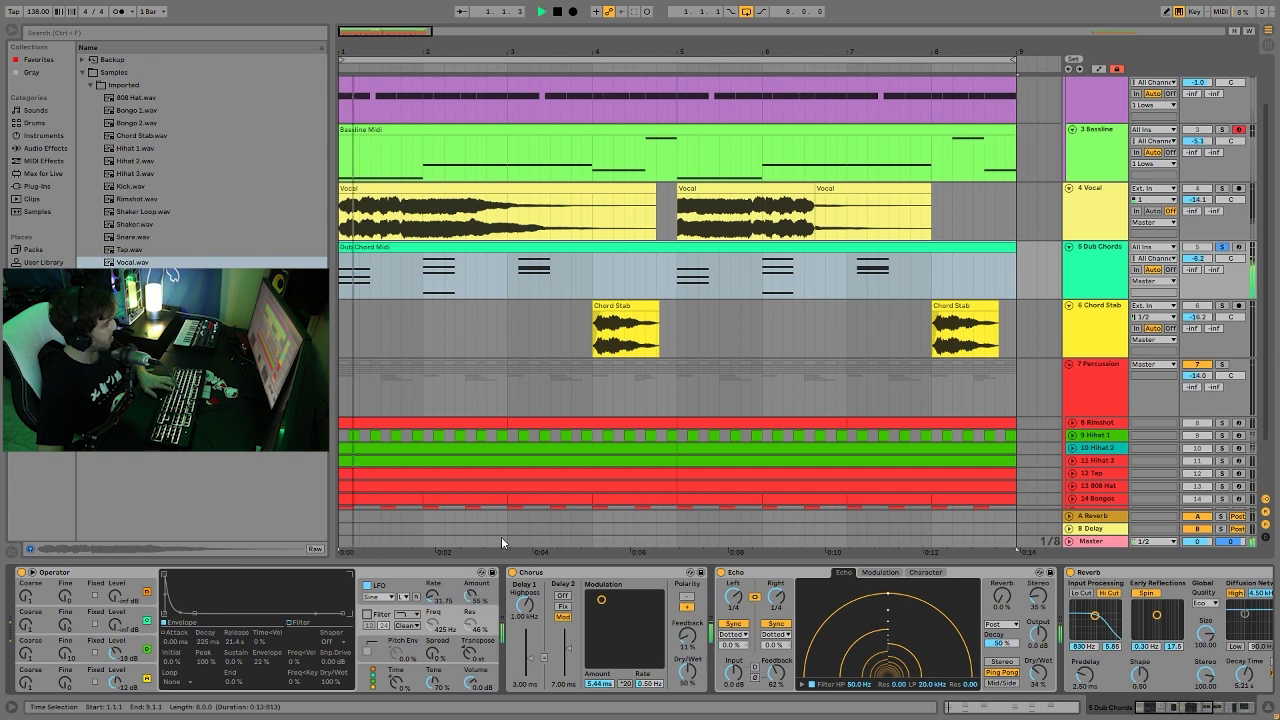
pyautogui.press('space')
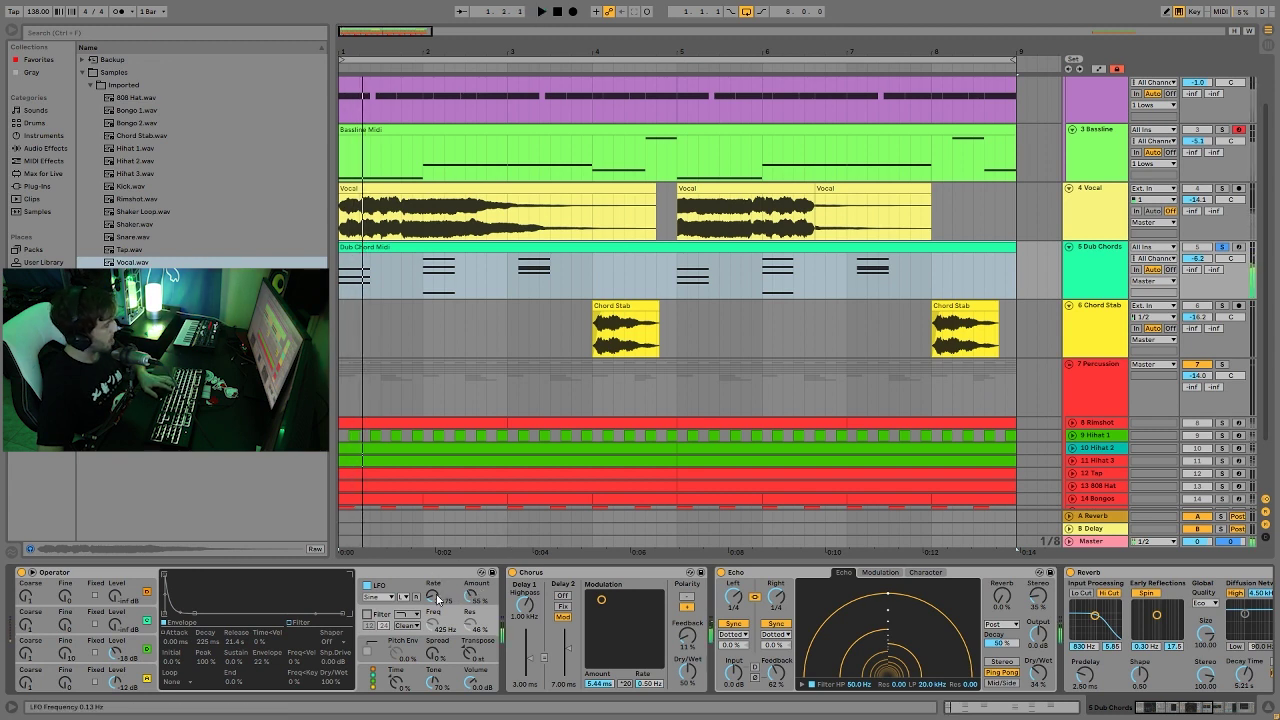
# Step: Replay the unfiltered chords, then re-enable the Operator filter and play from the start
pyautogui.press('space')
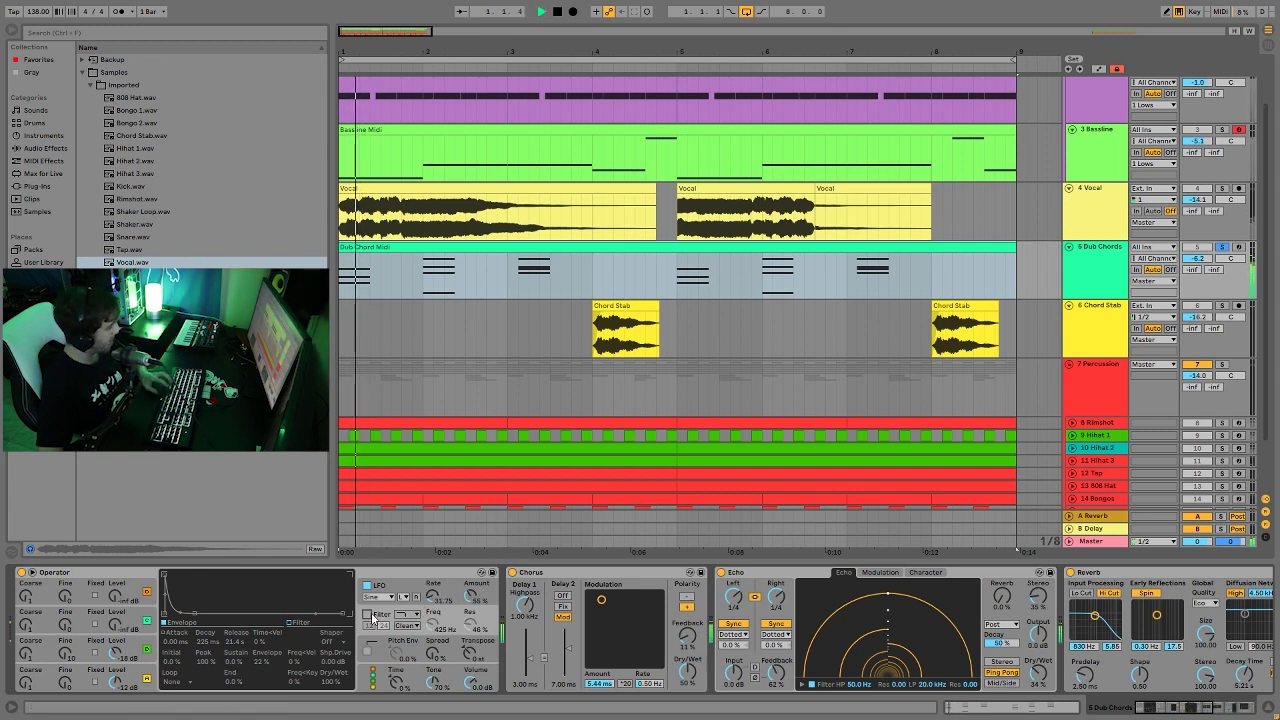
pyautogui.press('space')
pyautogui.click(367, 614)
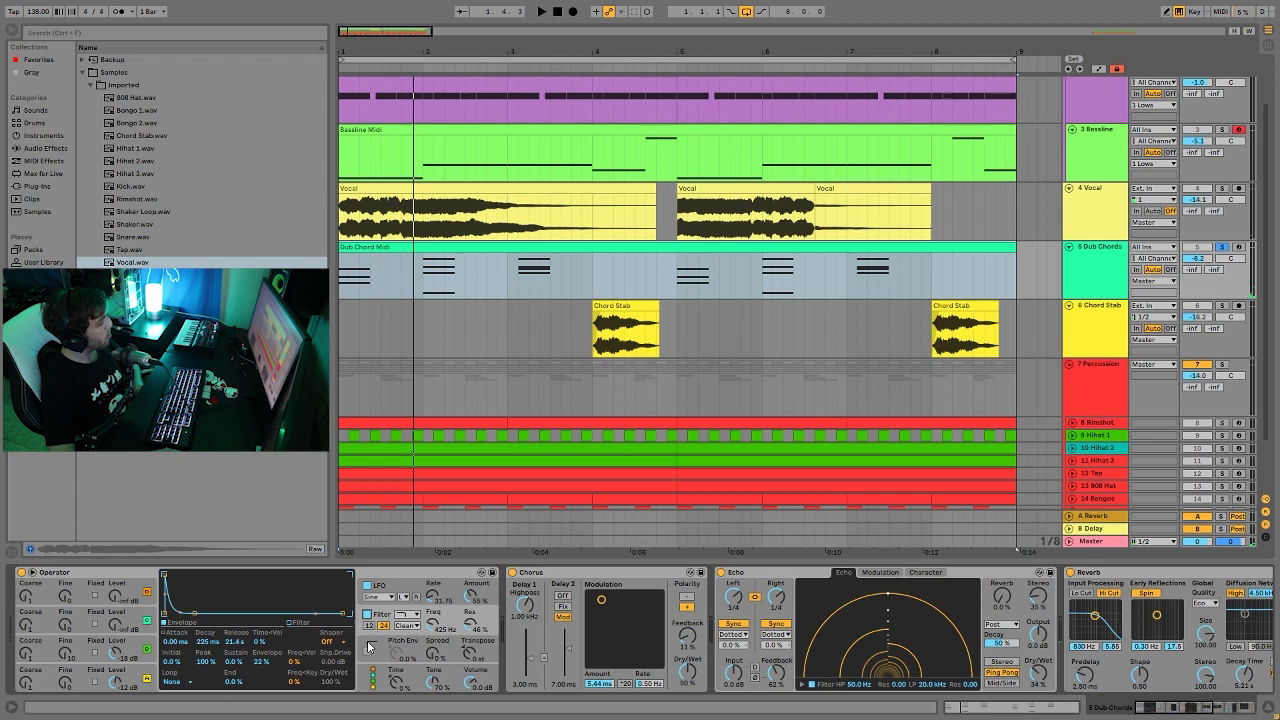
pyautogui.press('space')
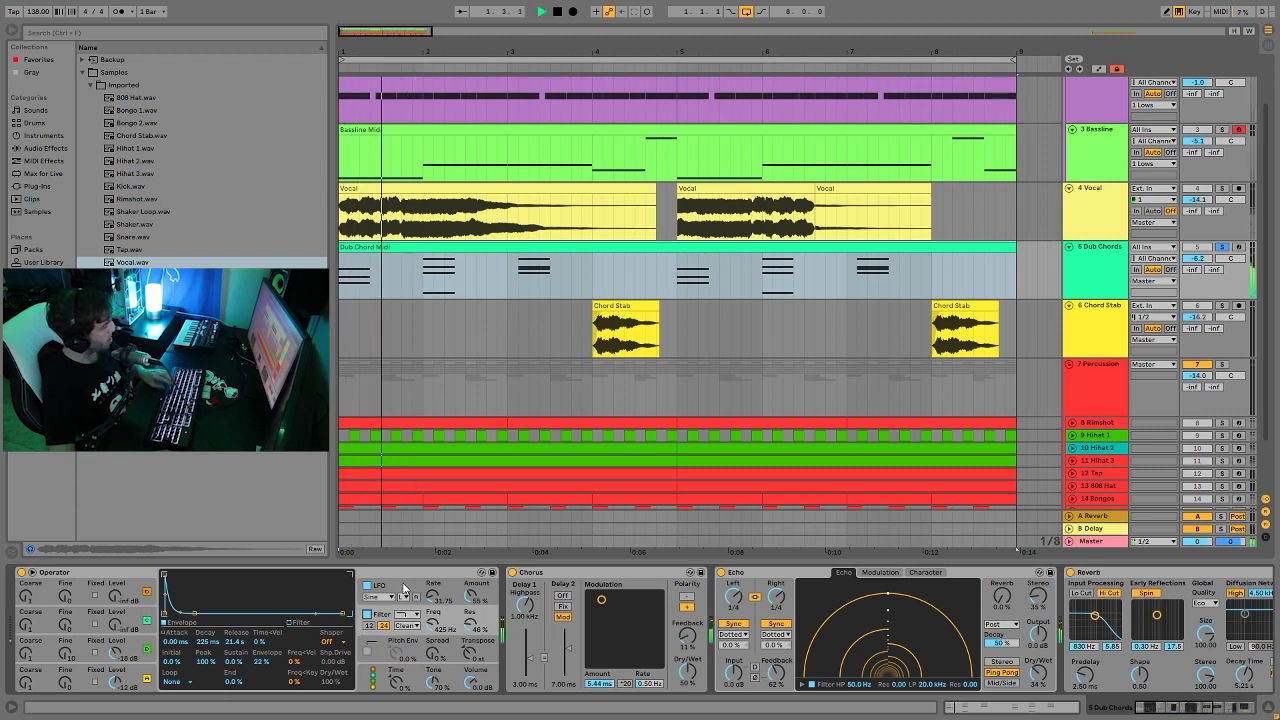
pyautogui.press('space')
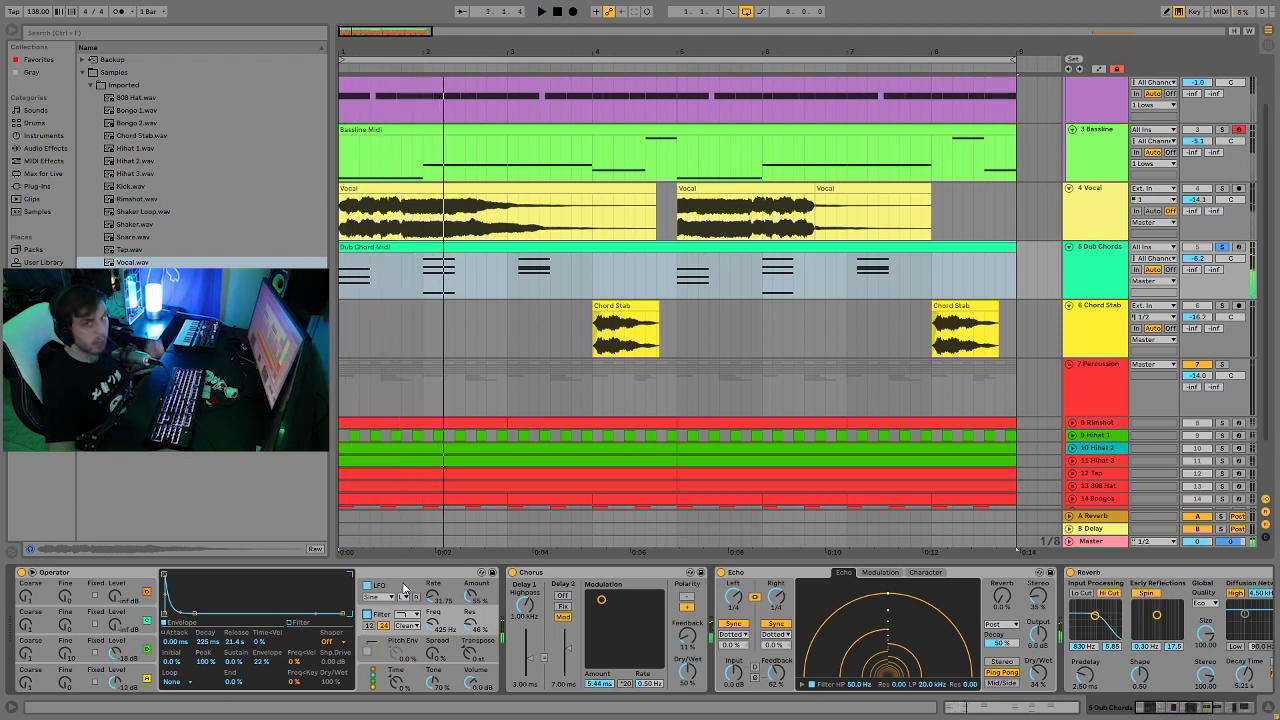
# Step: Lower the Operator LFO rate slightly and play the arrangement to hear the change
pyautogui.click(404, 588)
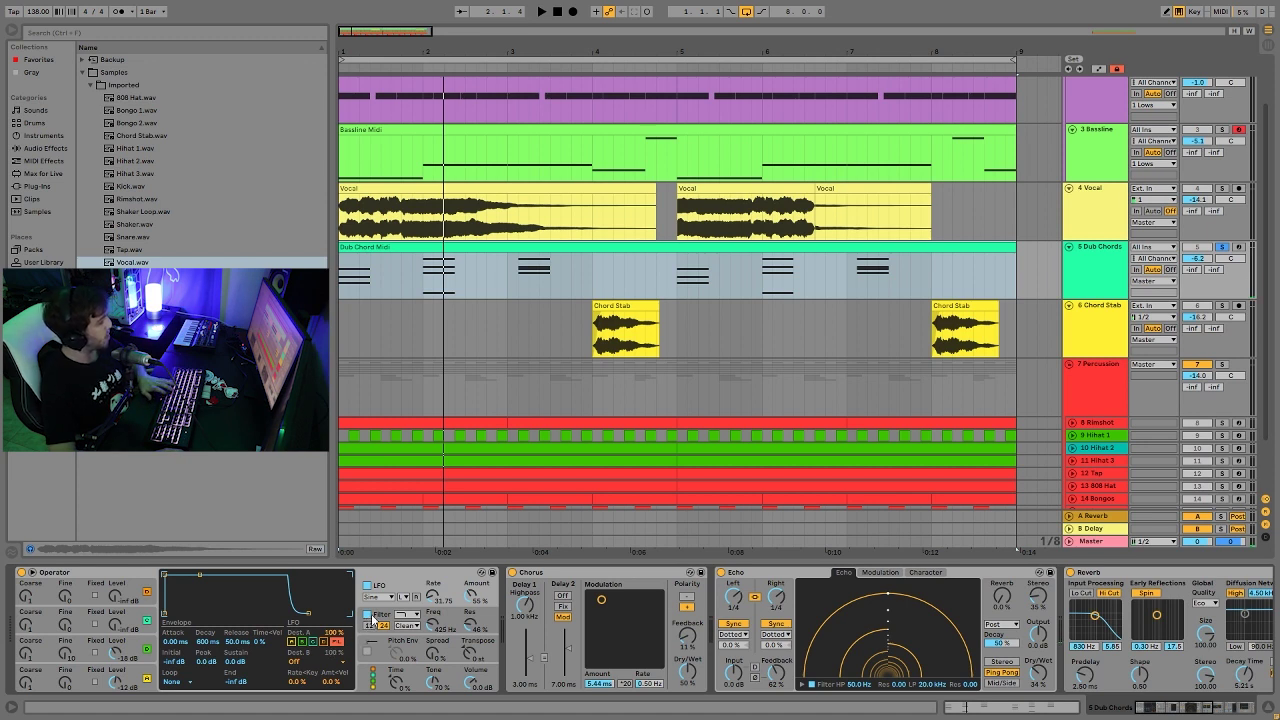
pyautogui.press('space')
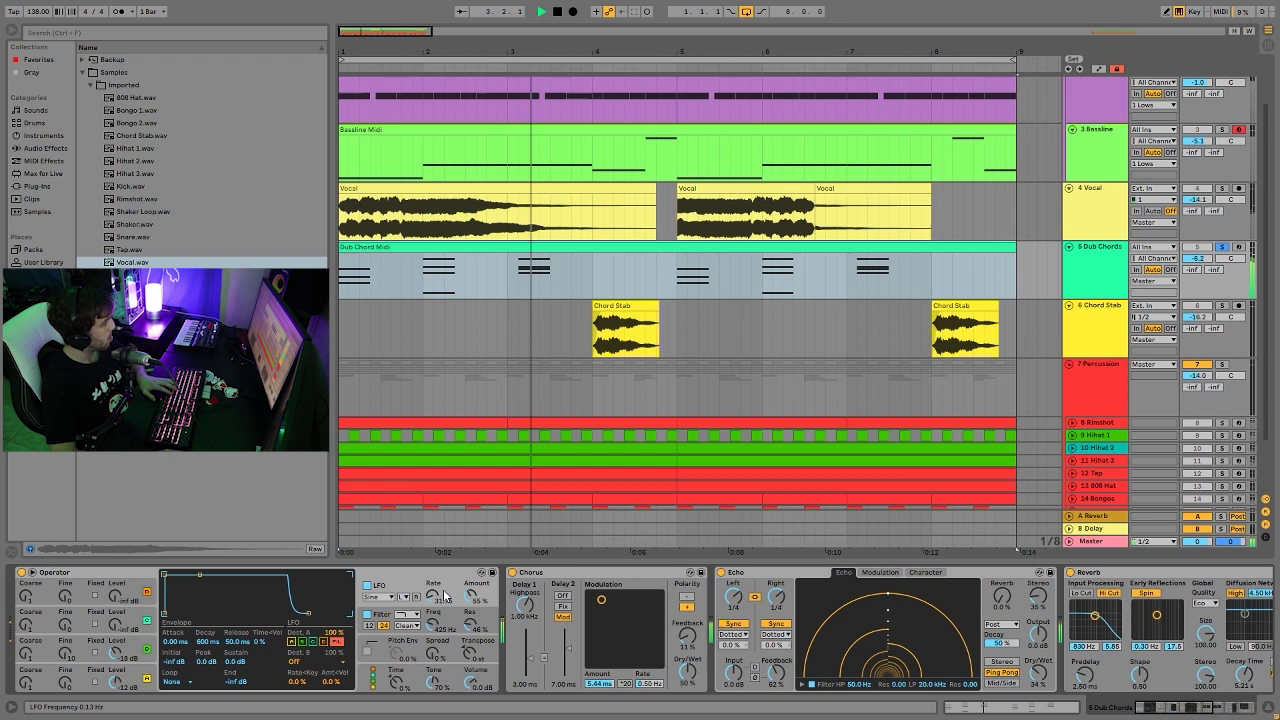
pyautogui.press('space')
pyautogui.moveTo(447, 596); pyautogui.dragTo(450, 596)
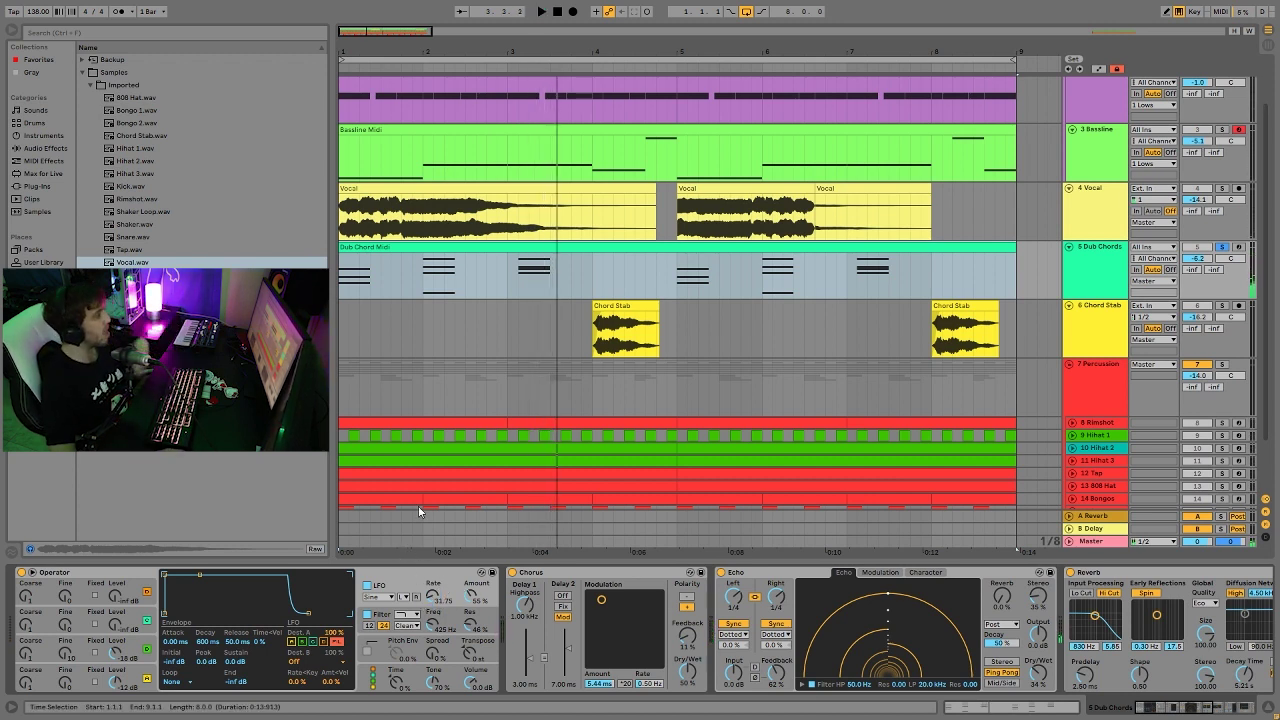
pyautogui.press('space')
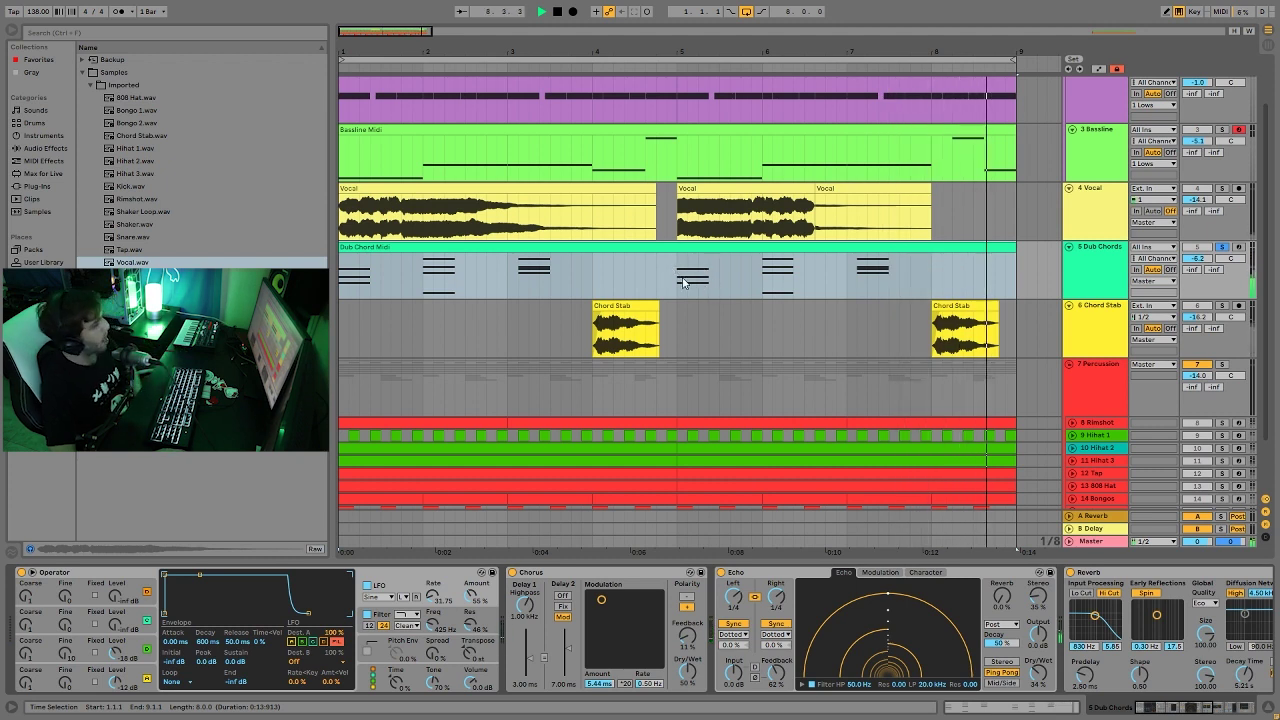
pyautogui.press('space')
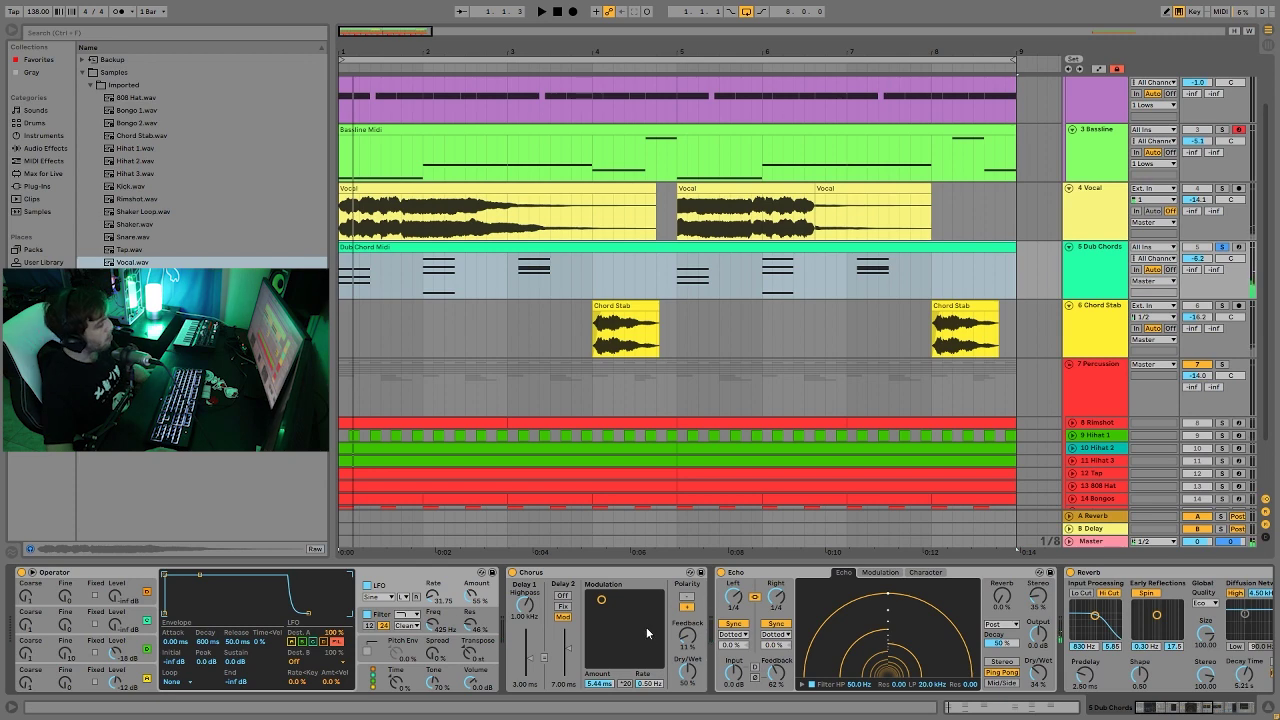
# Step: Play the arrangement and mark a short range of the Dub Chord Midi clip at bar 3
pyautogui.hscroll(5, 714, 622)
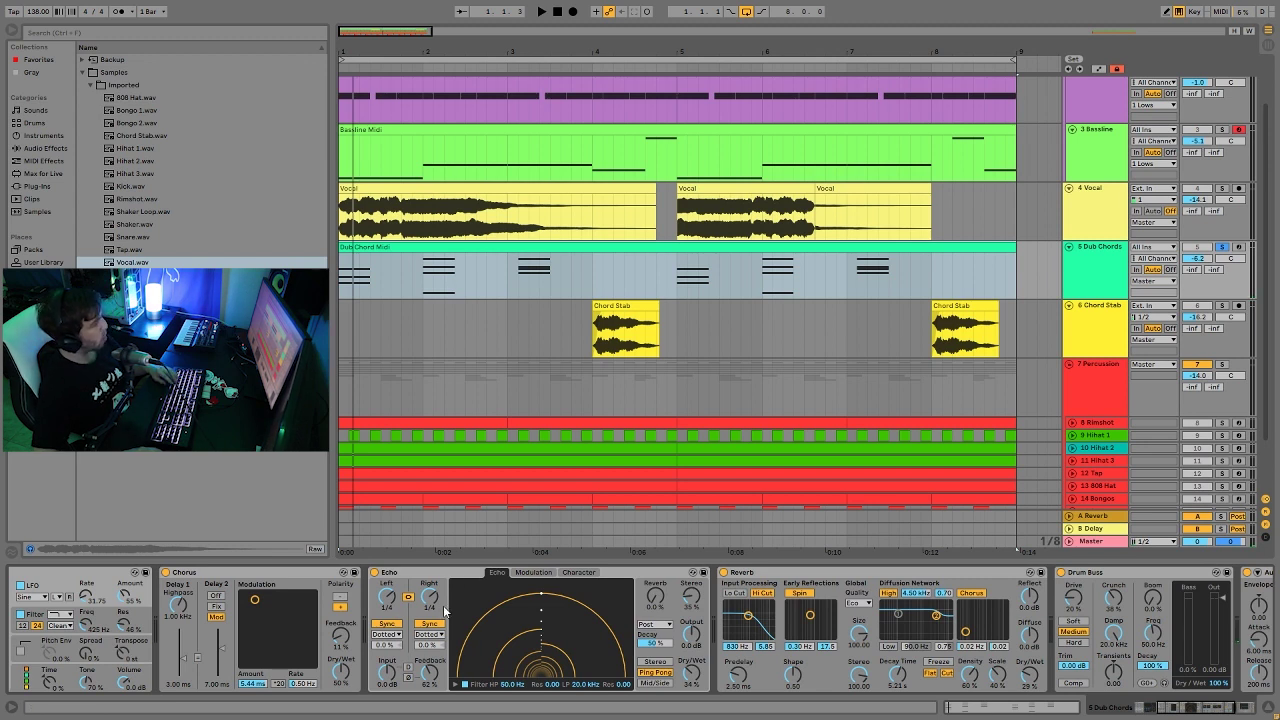
pyautogui.press('space')
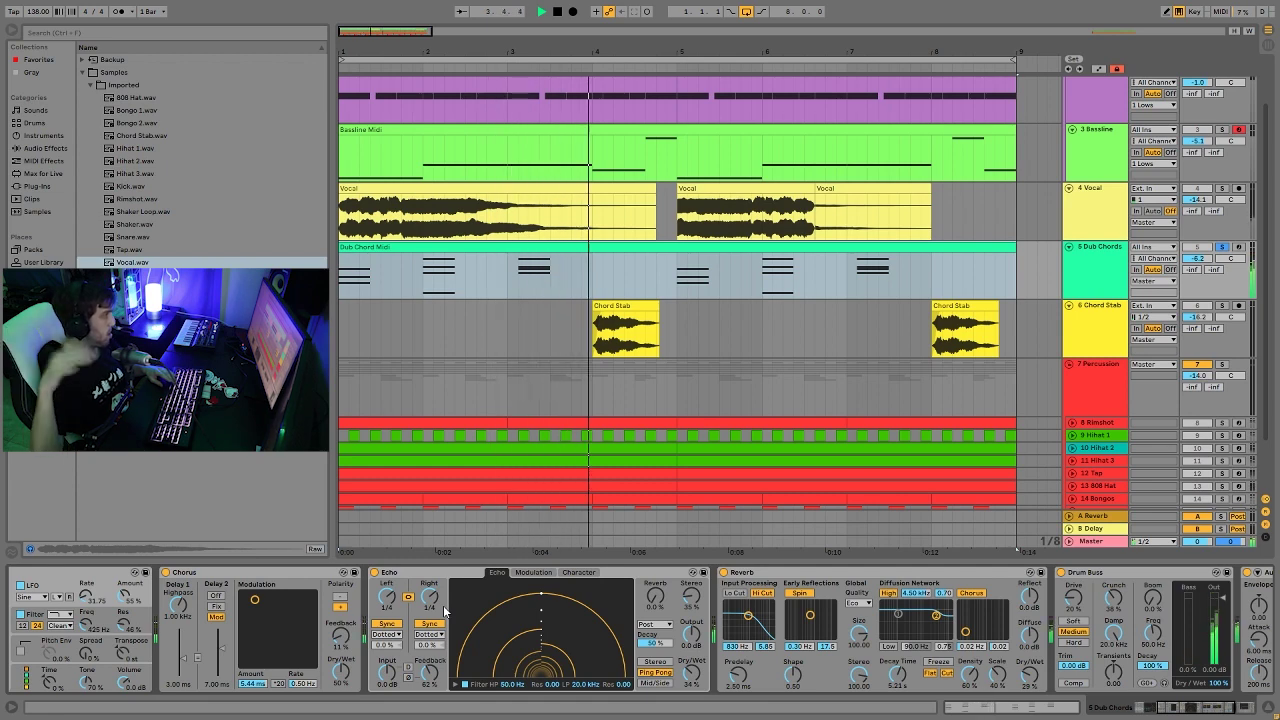
pyautogui.press('space')
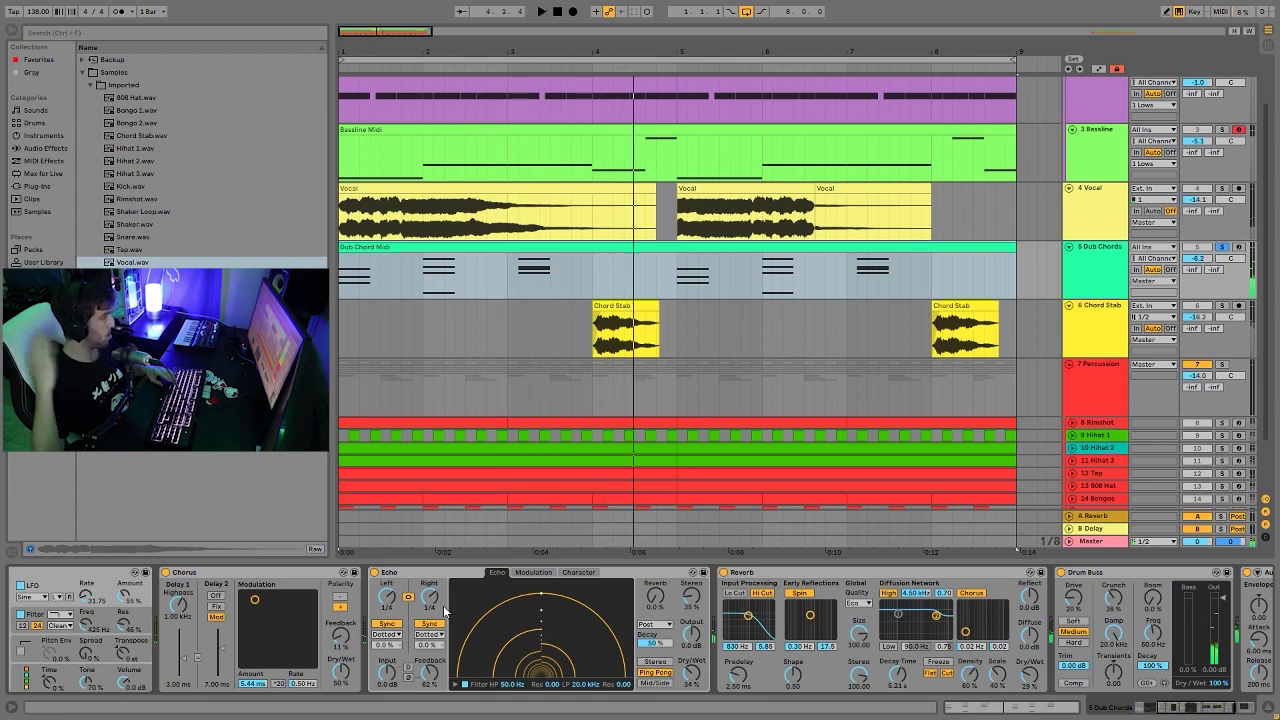
pyautogui.click(506, 279)
pyautogui.moveTo(506, 279); pyautogui.dragTo(567, 275)
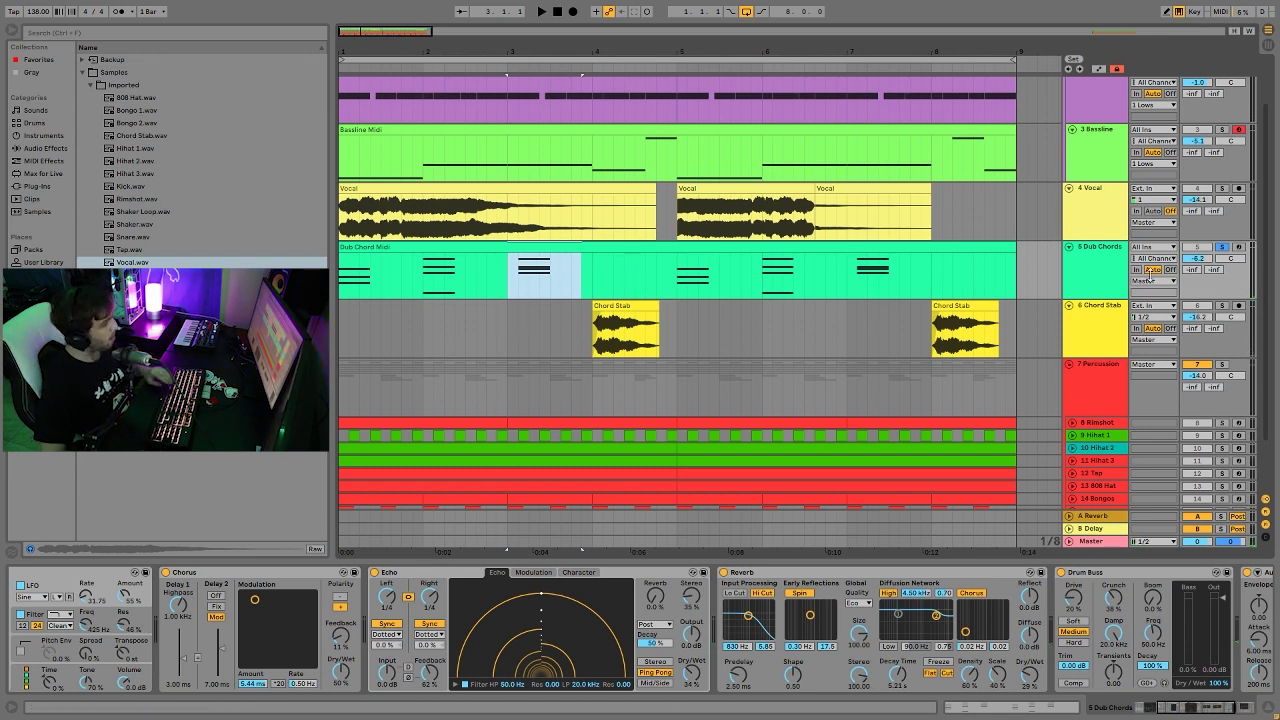
# Step: Unsolo Dub Chords, play from bar 2, then move the start to bar 3
pyautogui.click(1220, 249)
pyautogui.click(421, 291)
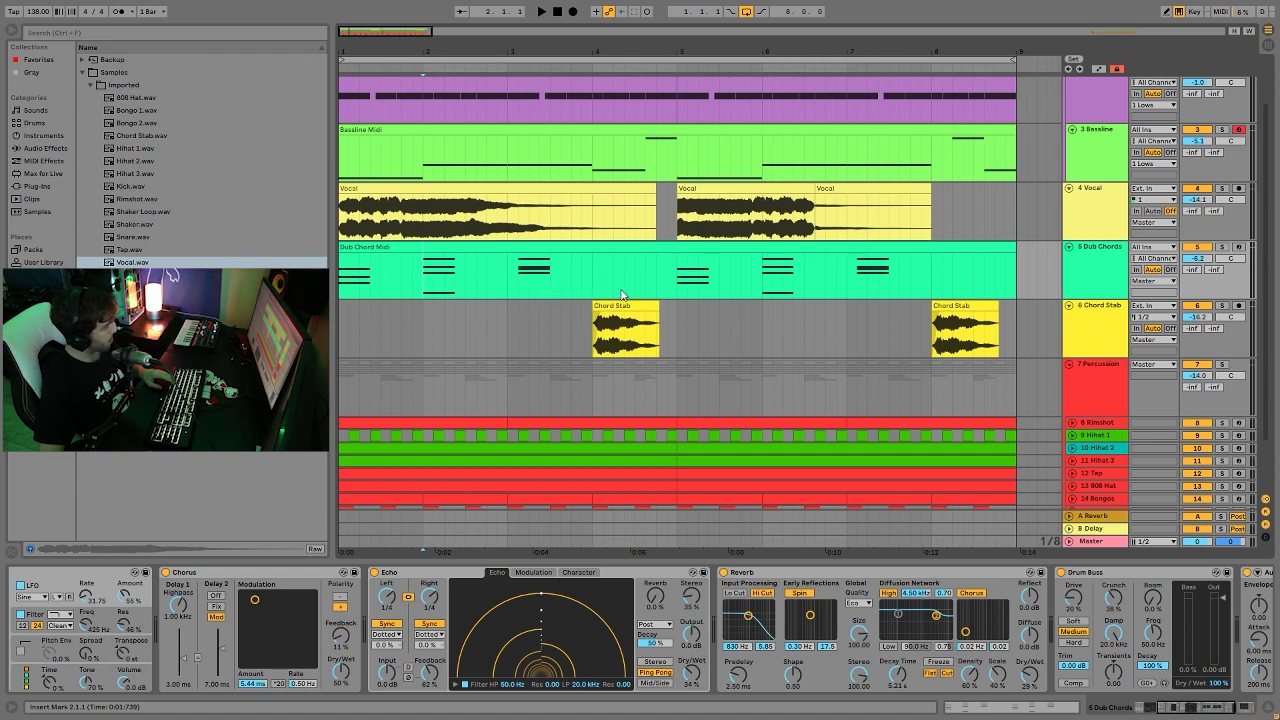
pyautogui.press('space')
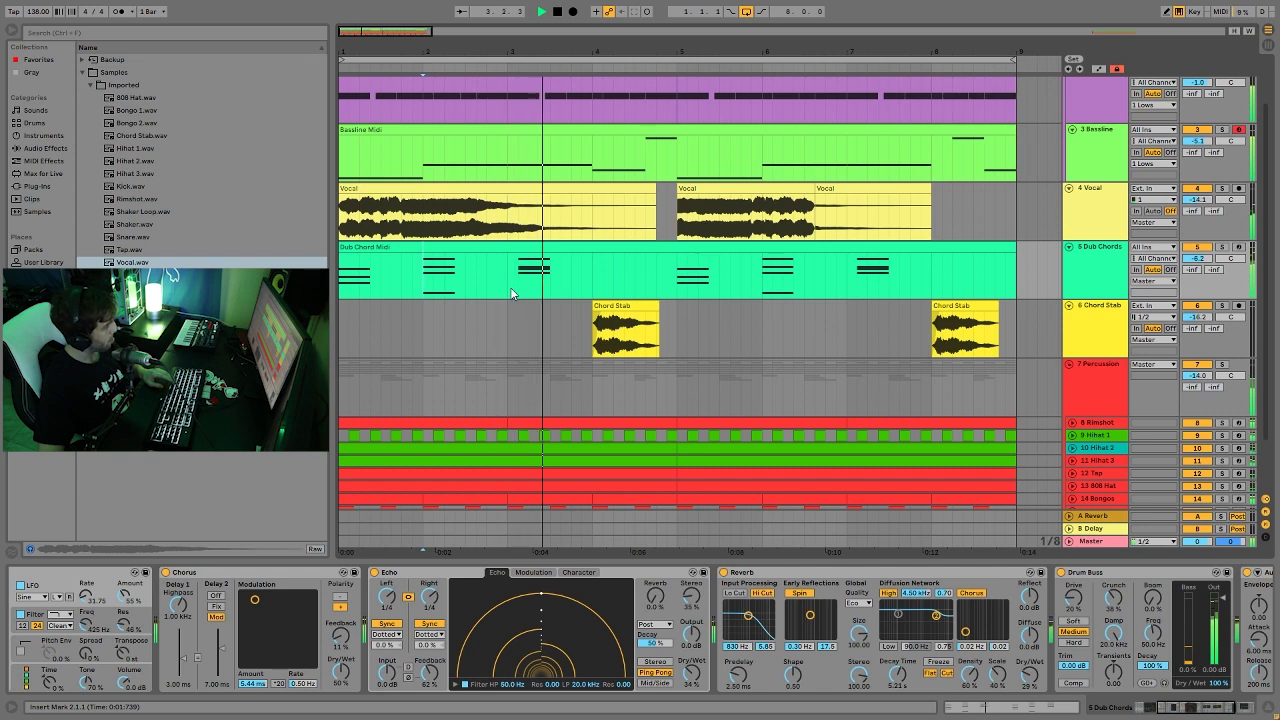
pyautogui.press('space')
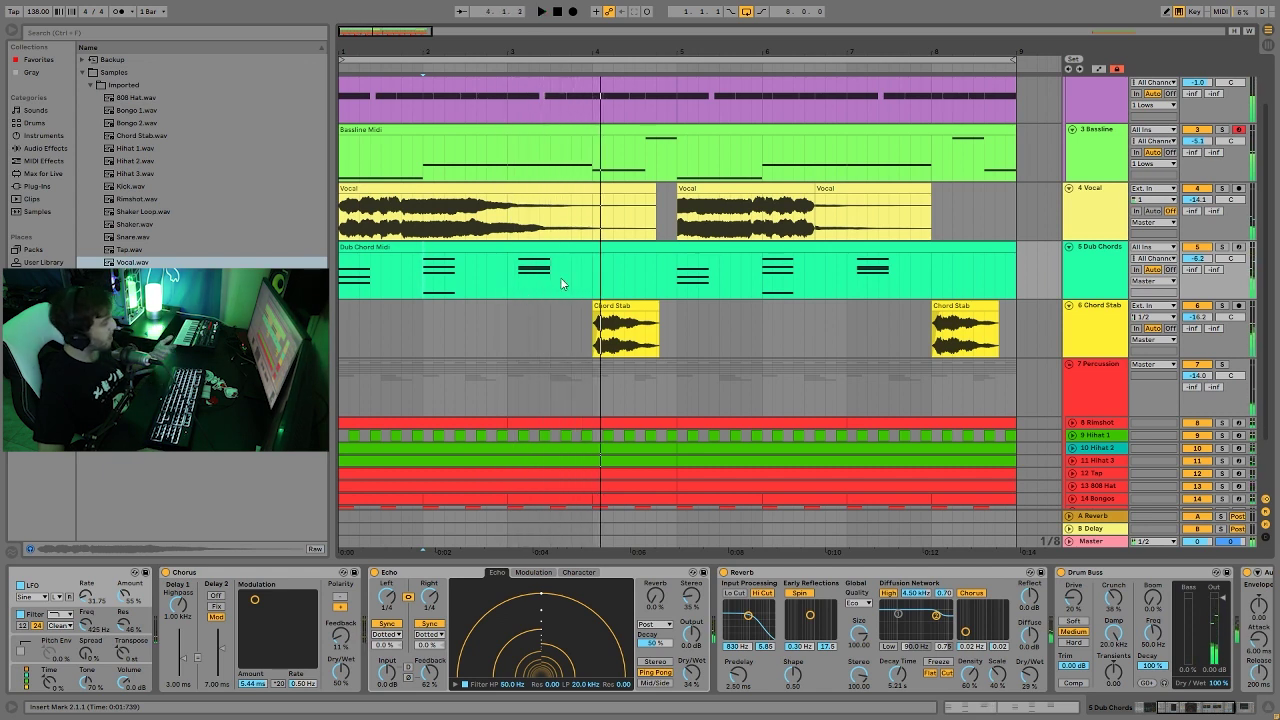
pyautogui.click(514, 284)
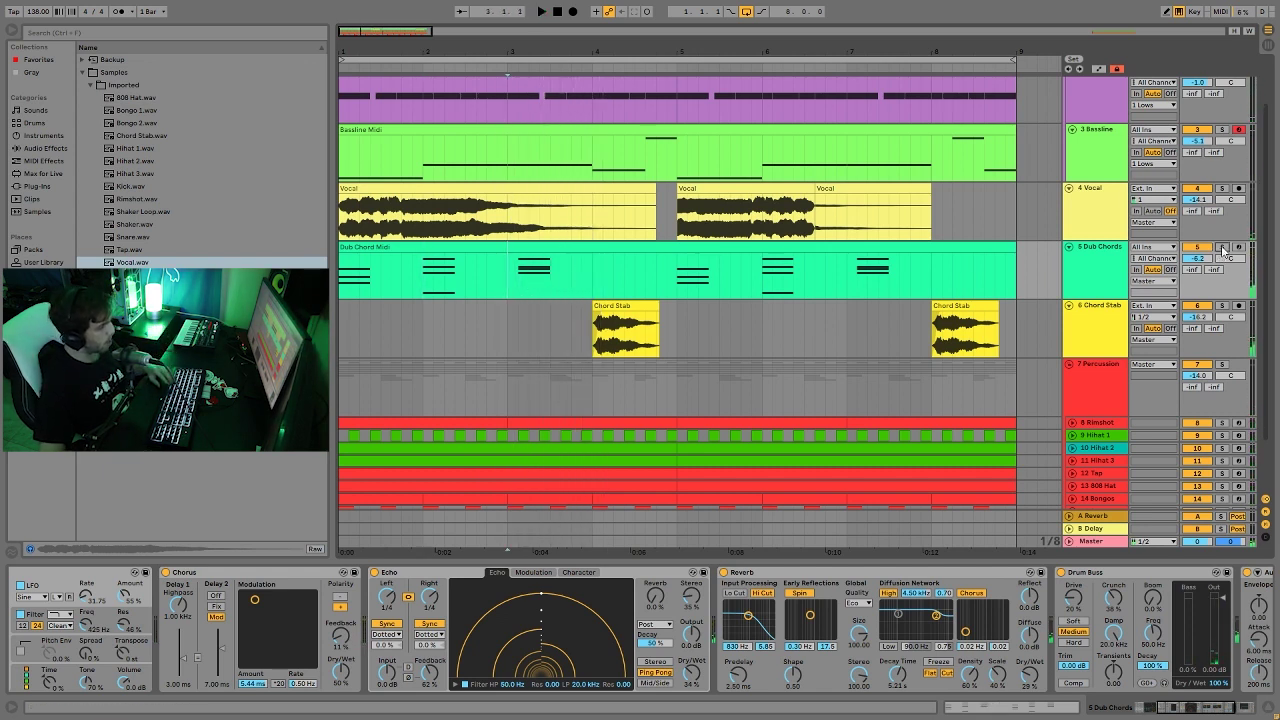
# Step: Re-solo Dub Chords and select its clip, then solo Chord Stab instead
pyautogui.click(1221, 246)
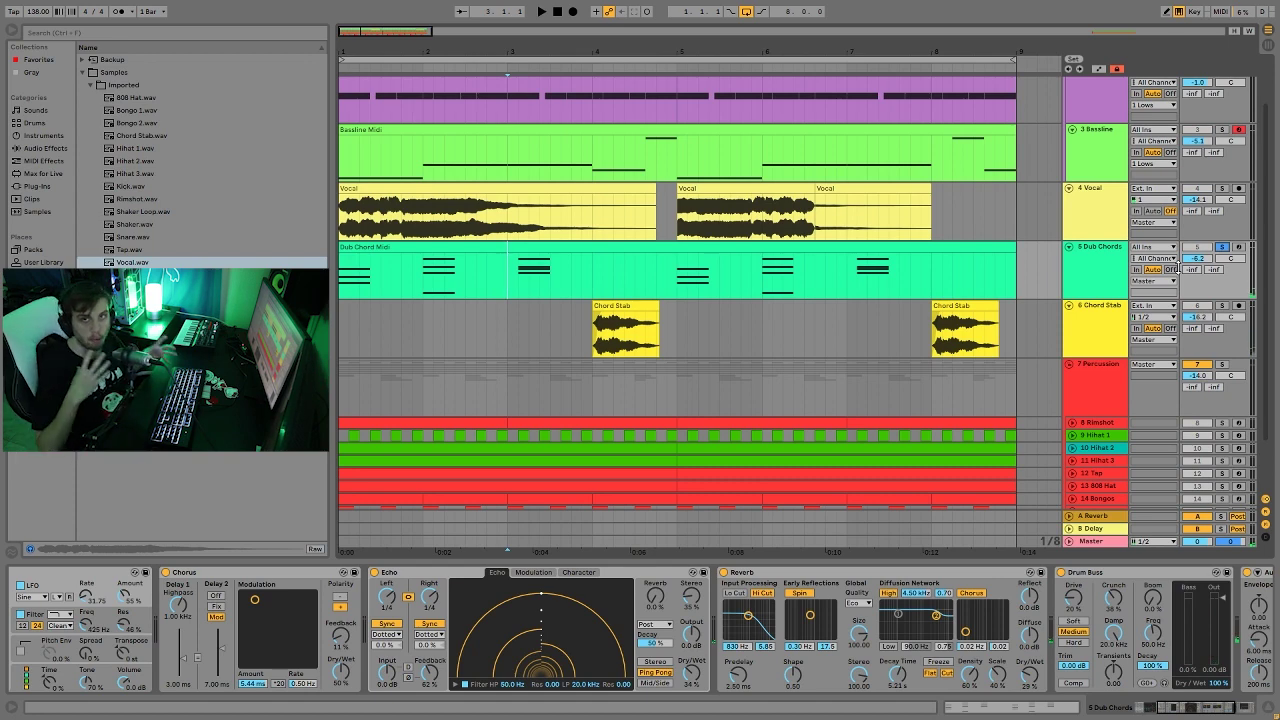
pyautogui.click(578, 246)
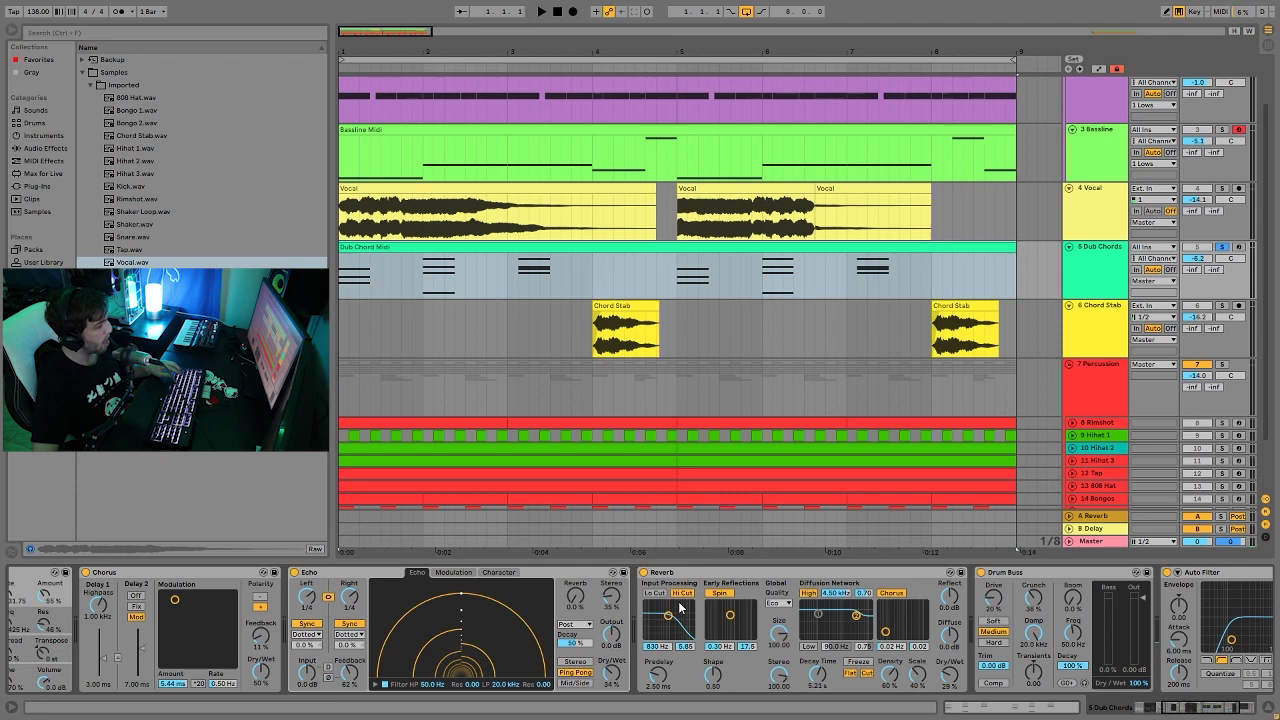
pyautogui.scroll(-5, 850, 622)
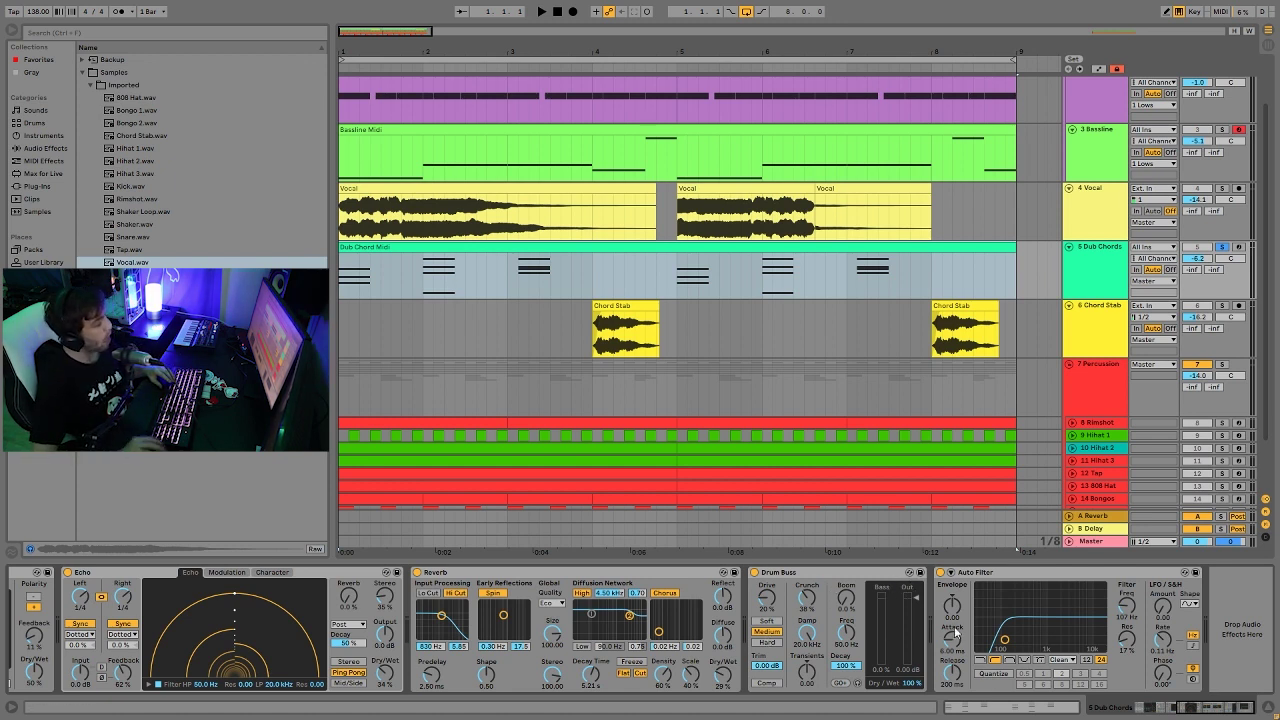
pyautogui.click(1221, 307)
# Step: Select the first Chord Stab clip and play the soloed stab from bar 4
pyautogui.click(597, 352)
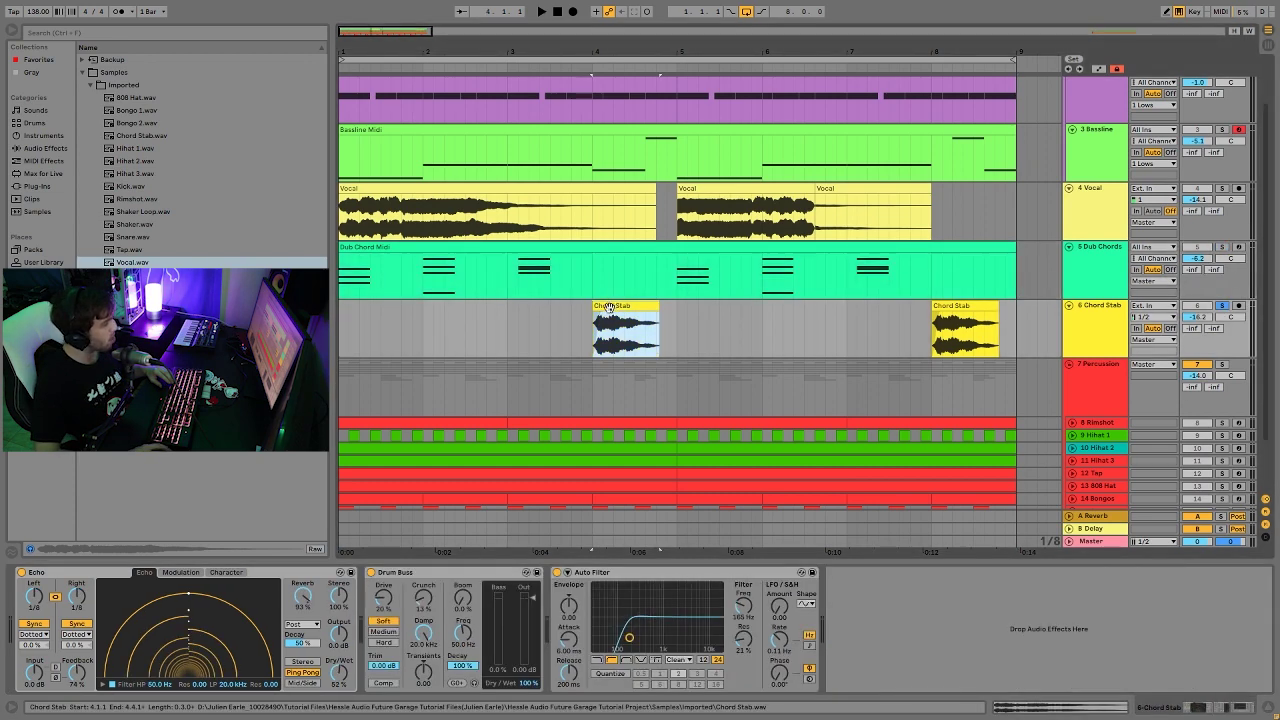
pyautogui.press('space')
pyautogui.press('space')
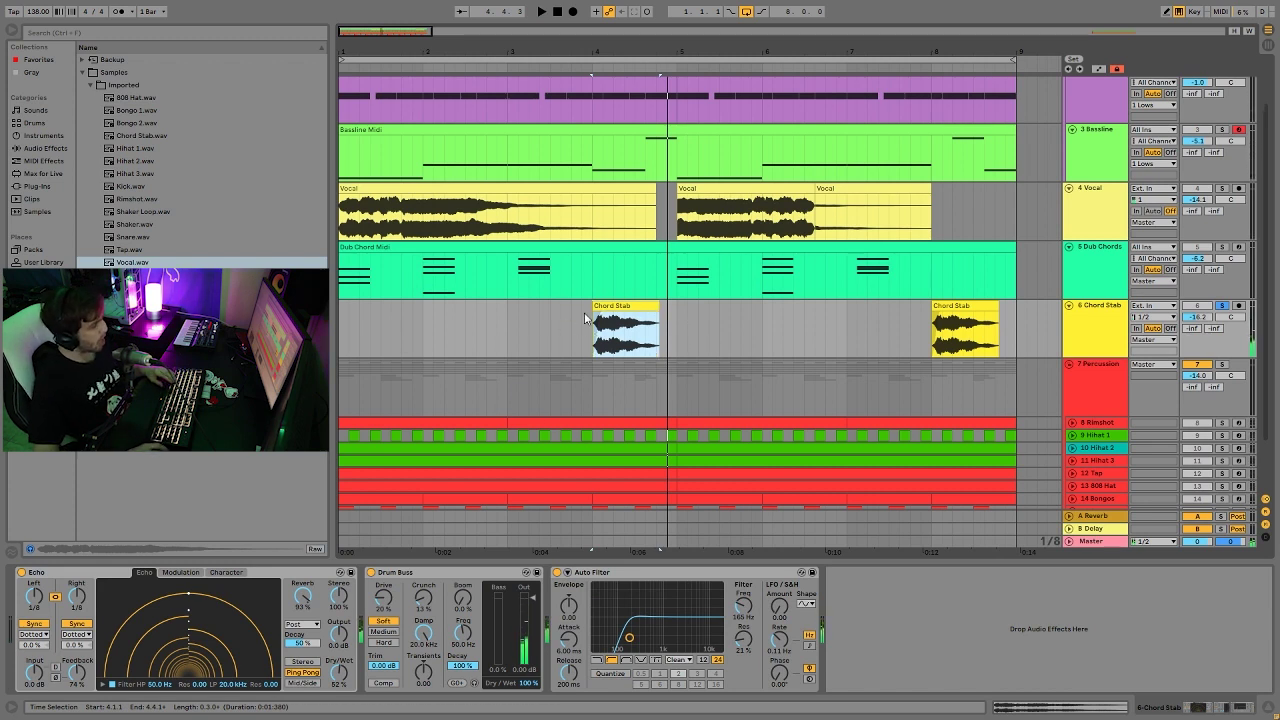
pyautogui.press('space')
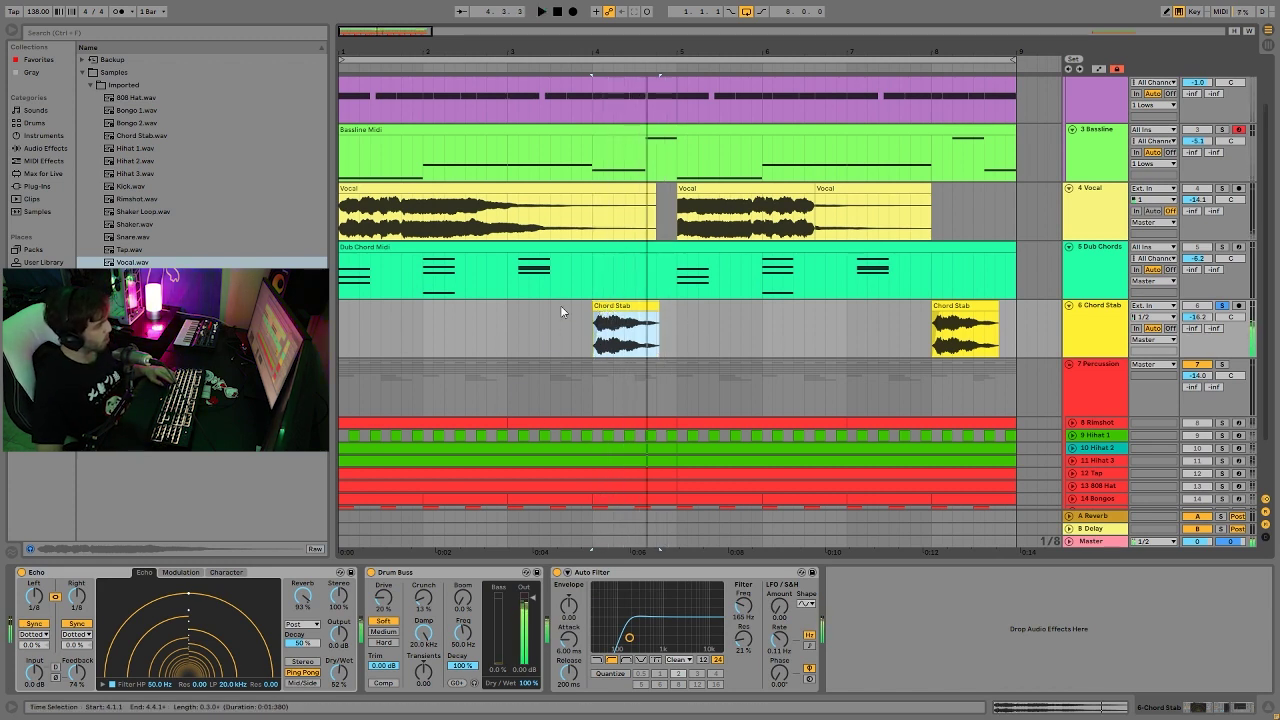
pyautogui.press('space')
pyautogui.click(583, 372)
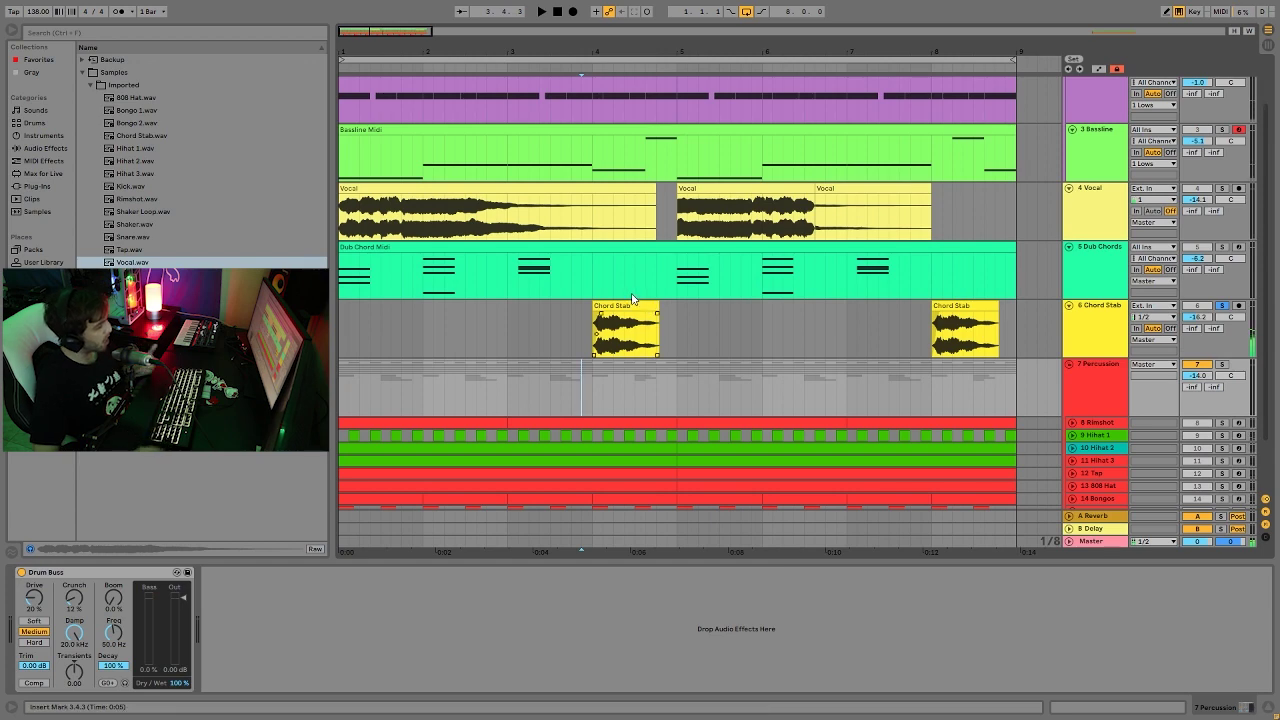
pyautogui.click(615, 305)
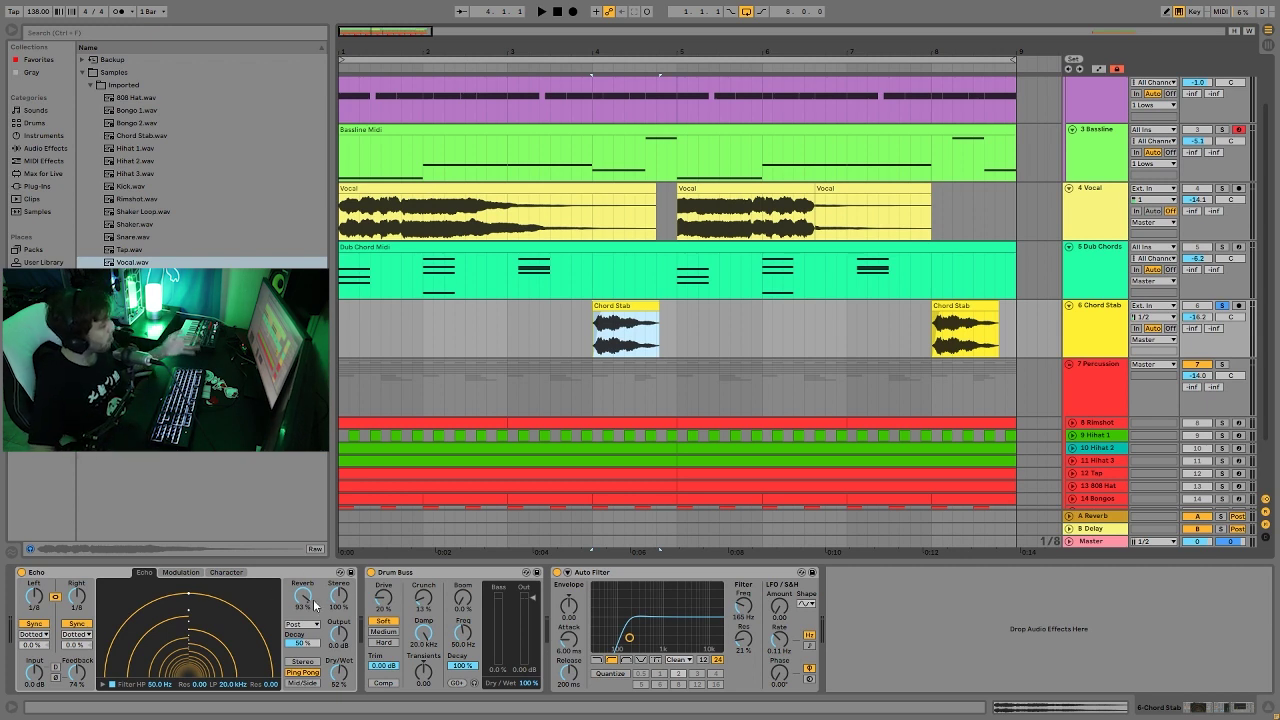
pyautogui.press('space')
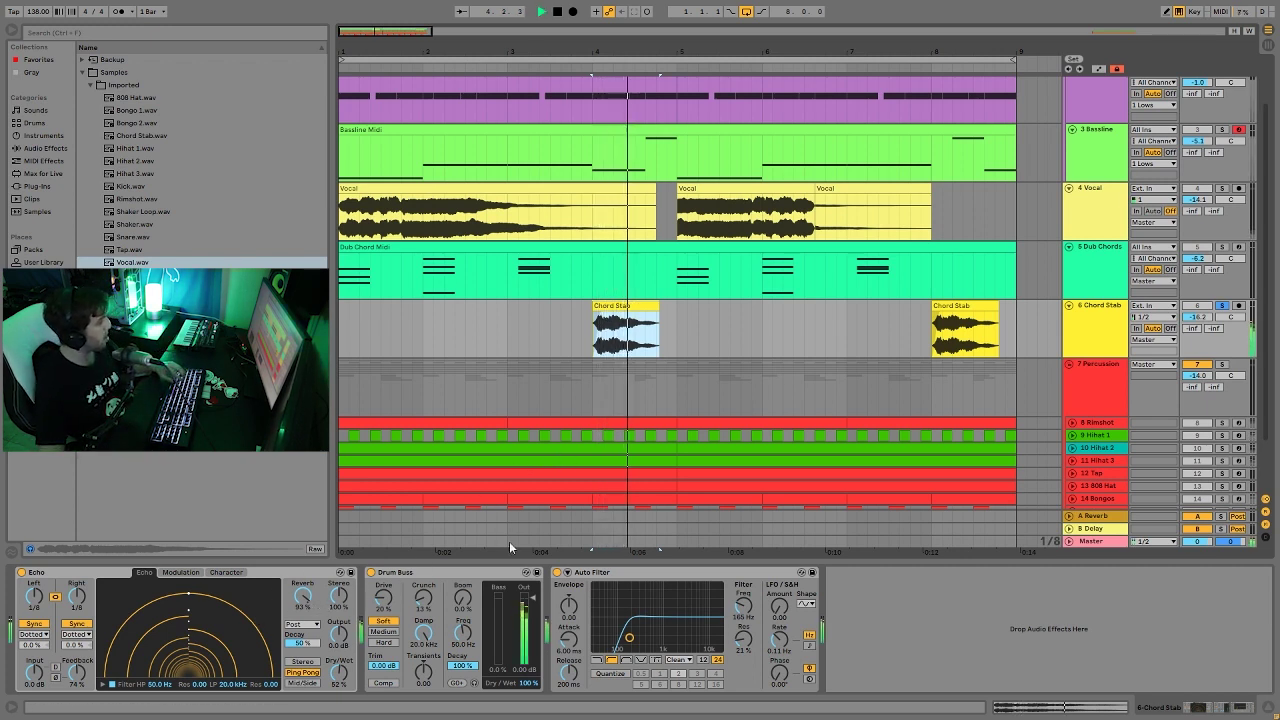
# Step: Compare Chord Stab in the full mix, then solo it with Dub Chords, Vocal and Bassline
pyautogui.click(1221, 305)
pyautogui.press('space')
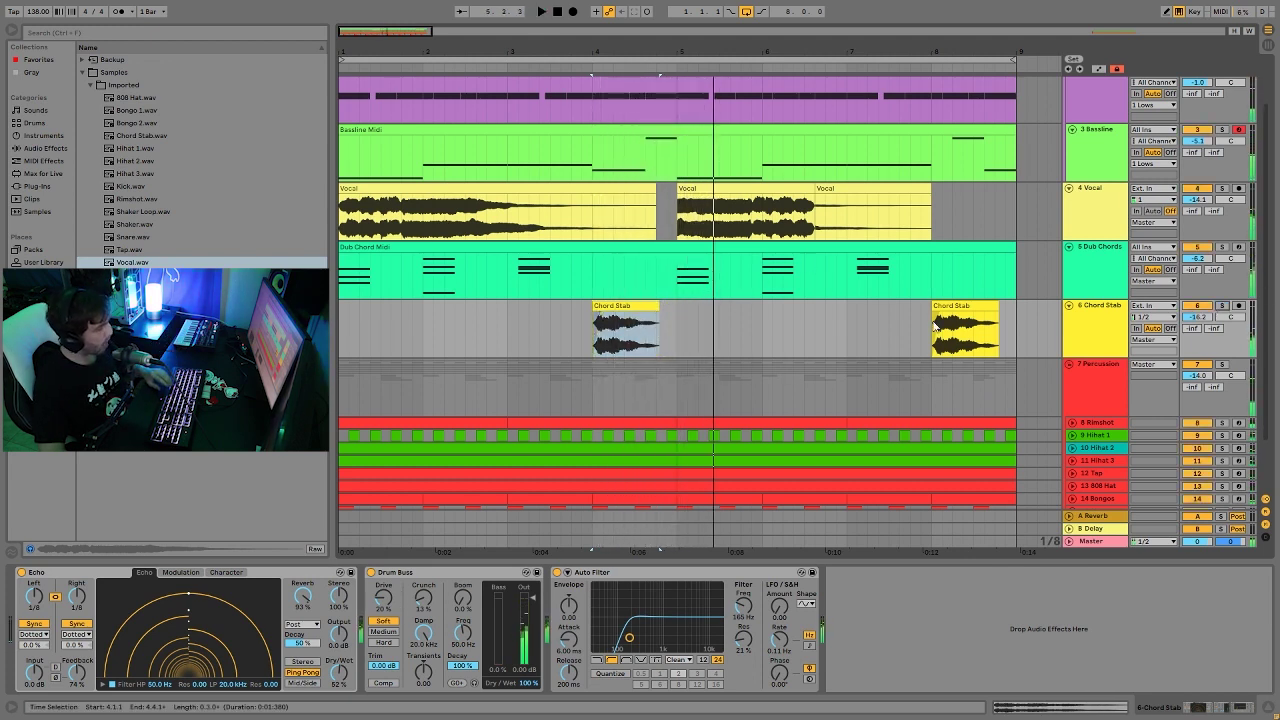
pyautogui.click(1221, 305)
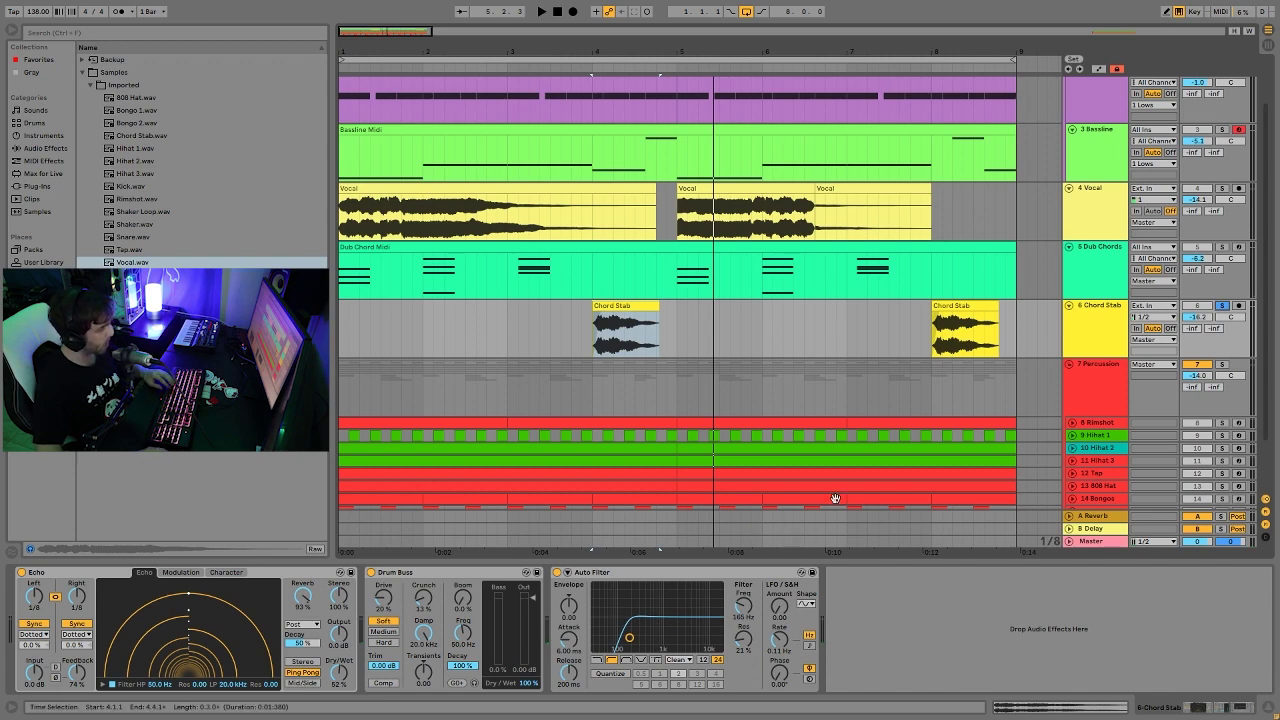
pyautogui.scroll(2, 1200, 250)
pyautogui.keyDown('ctrl'); pyautogui.click(1221, 292); pyautogui.keyUp('ctrl')
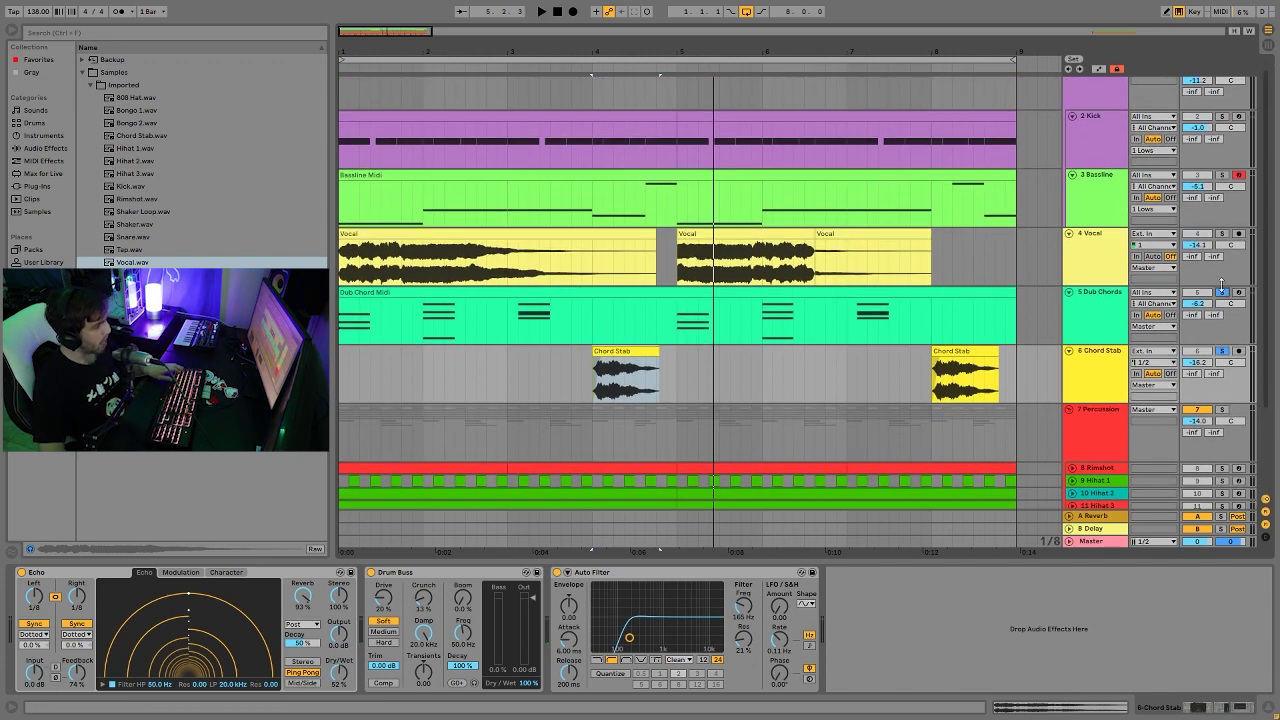
pyautogui.keyDown('ctrl'); pyautogui.click(1221, 233); pyautogui.keyUp('ctrl')
pyautogui.keyDown('ctrl'); pyautogui.click(1221, 174); pyautogui.keyUp('ctrl')
# Step: Play the four soloed tracks together and unfold the Percussion group
pyautogui.press('space')
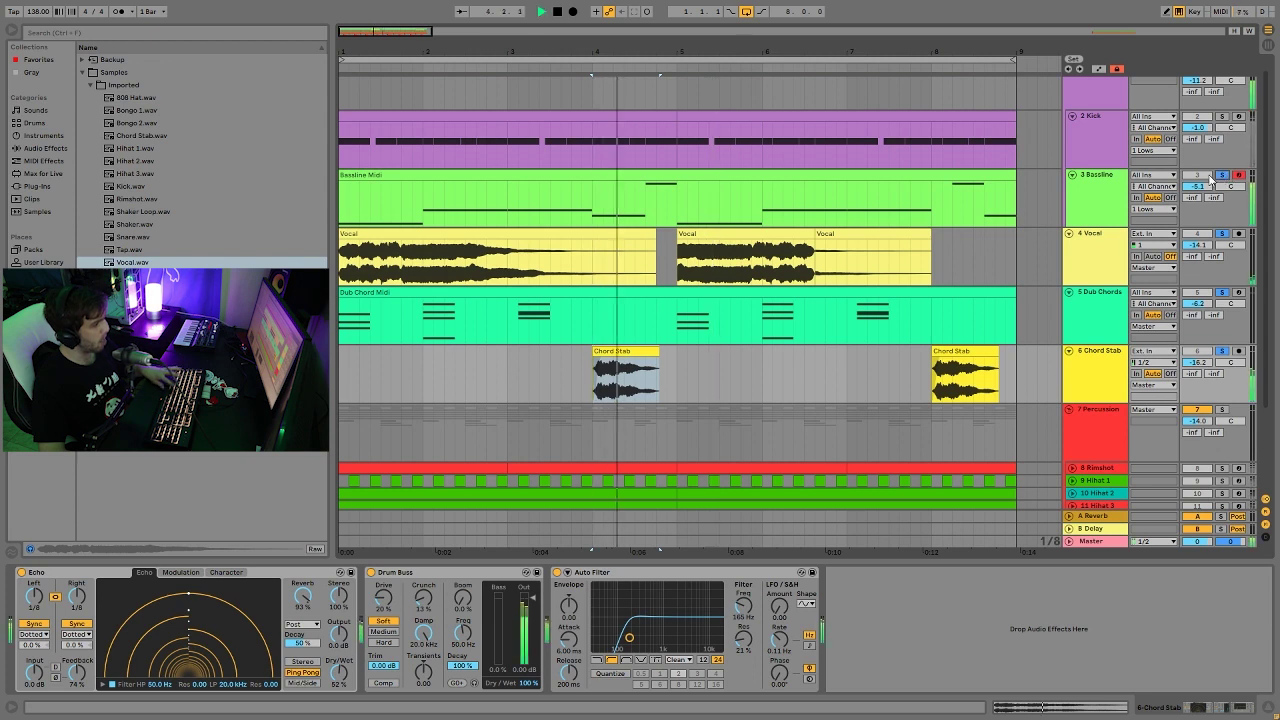
pyautogui.press('space')
pyautogui.click(1222, 355)
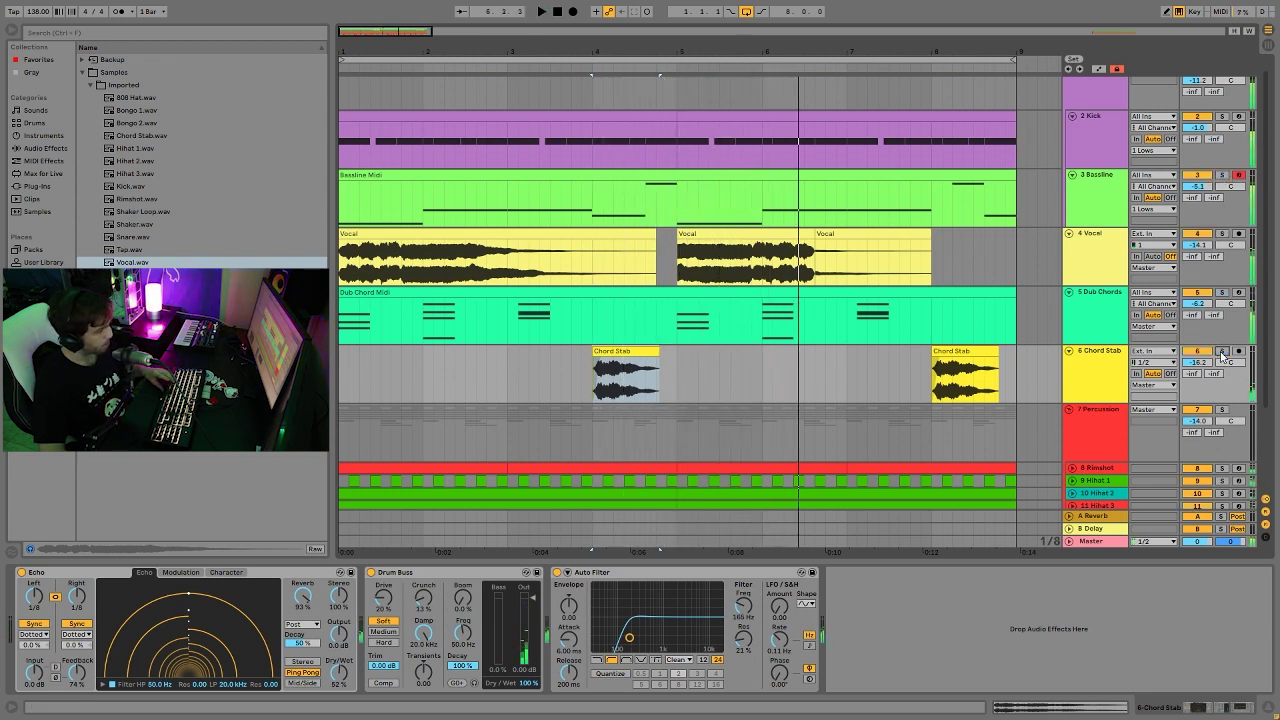
pyautogui.scroll(-3, 1183, 305)
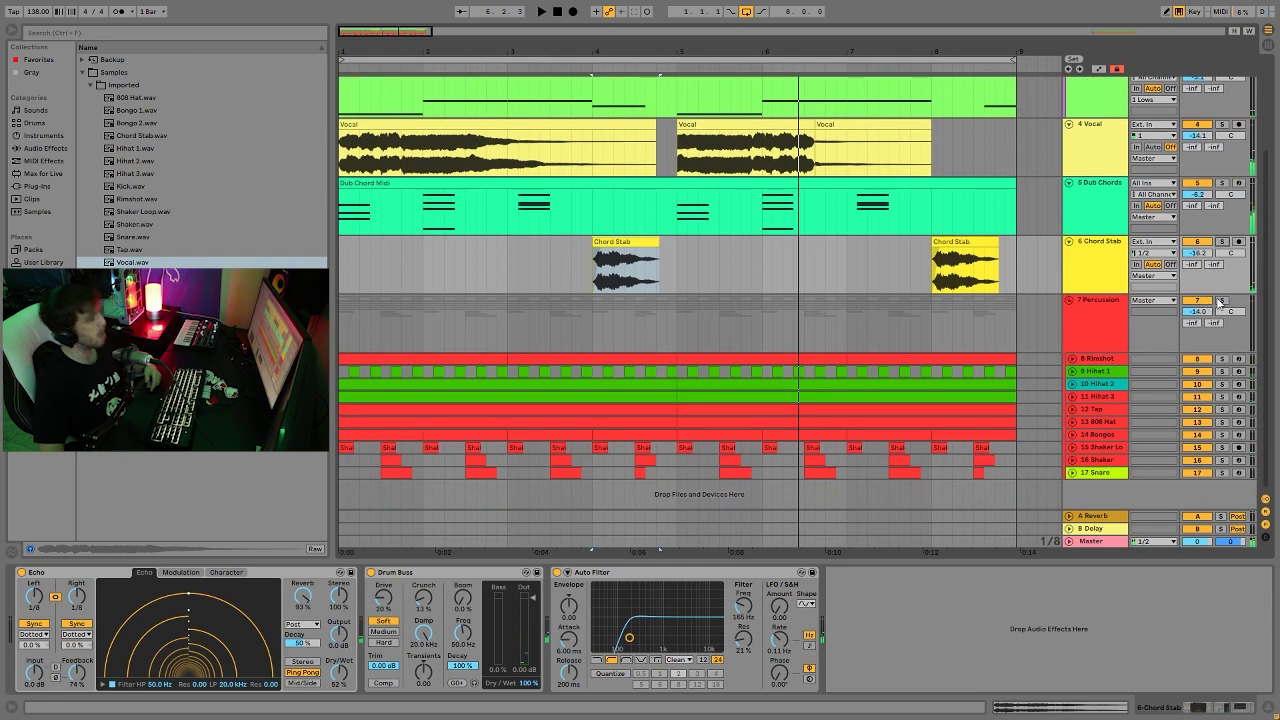
# Step: Solo the Percussion group and play it from the song start
pyautogui.click(1221, 301)
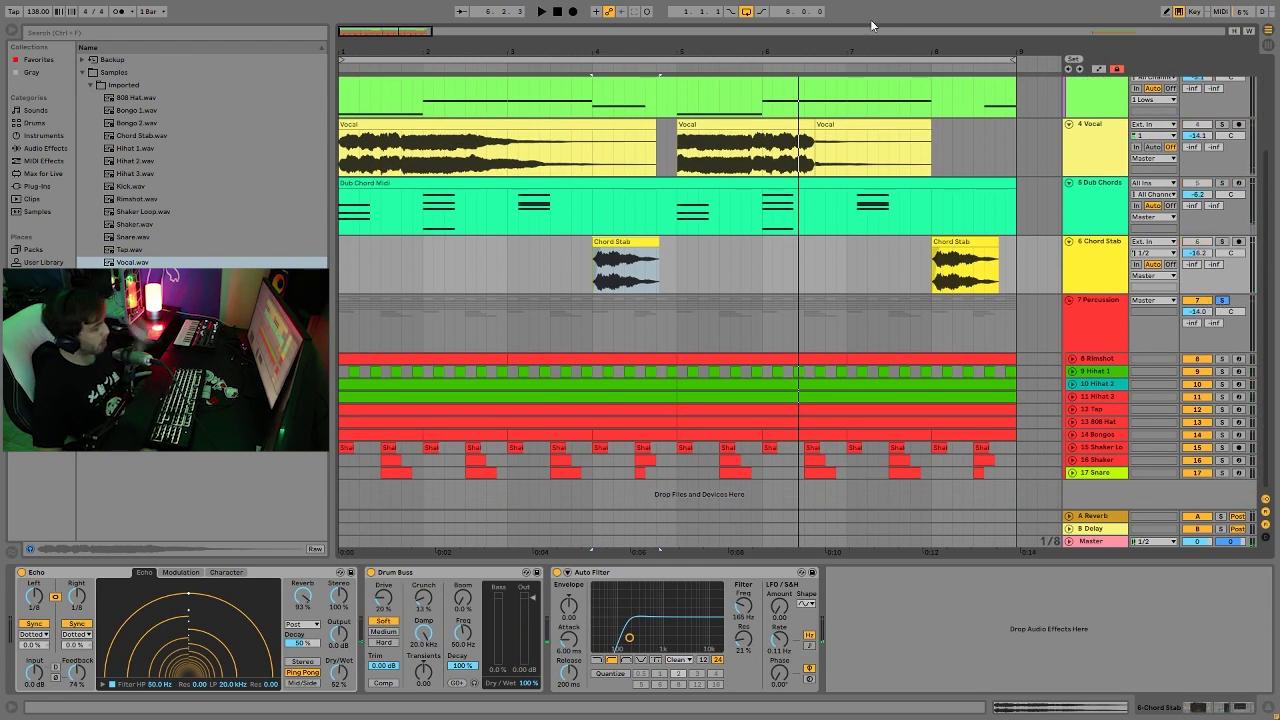
pyautogui.click(563, 18)
pyautogui.press('space')
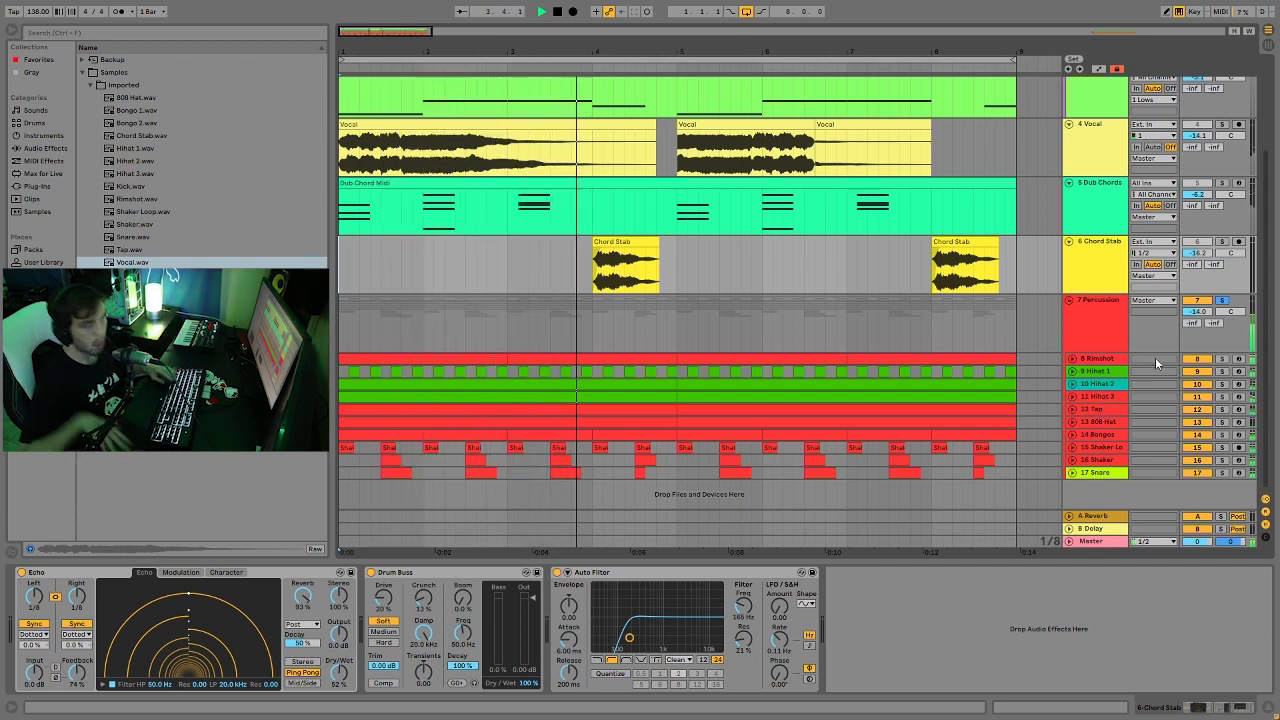
pyautogui.press('space')
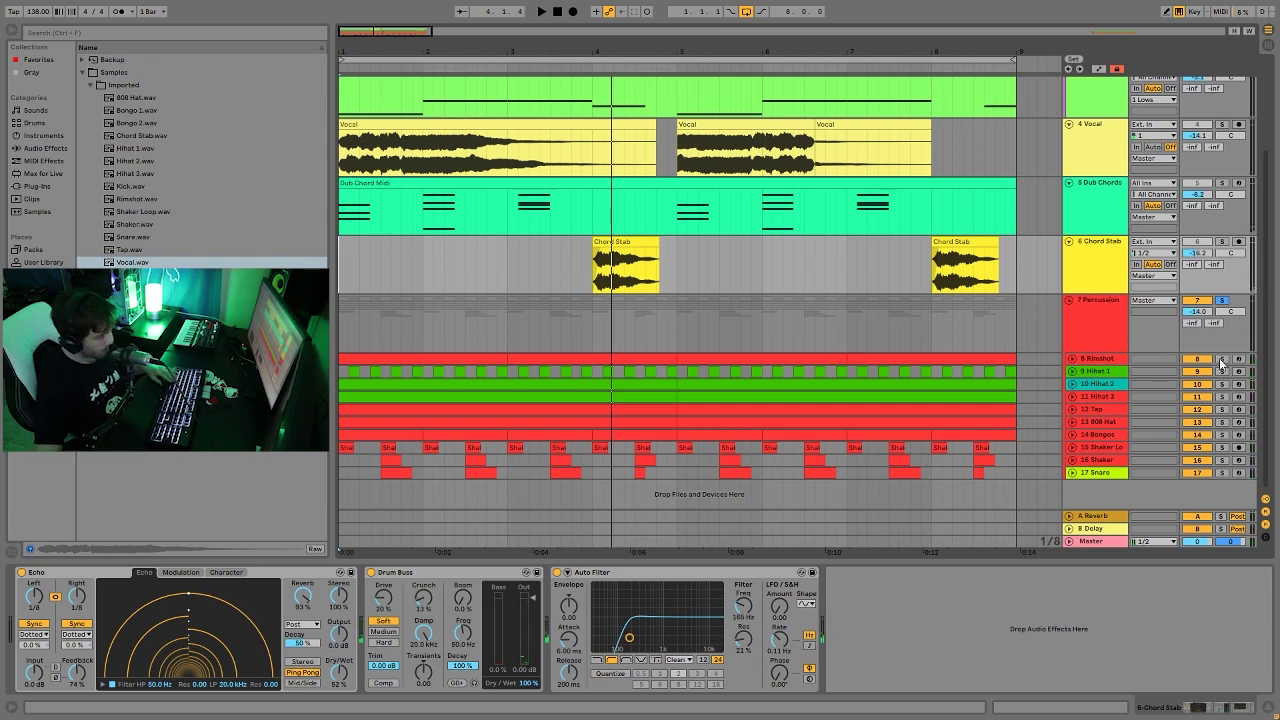
# Step: Unfold the Rimshot track to show its Simpler and Reverb, unsolo it and replay from the start
pyautogui.click(1098, 359)
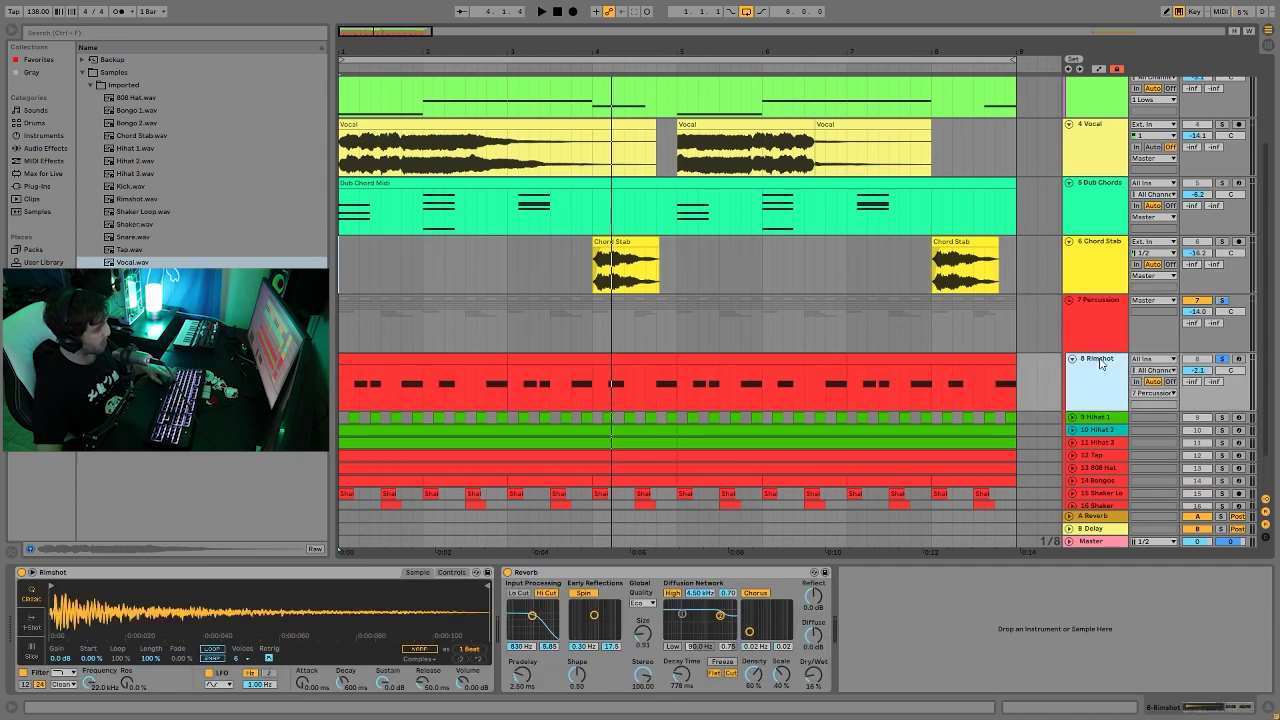
pyautogui.press('space')
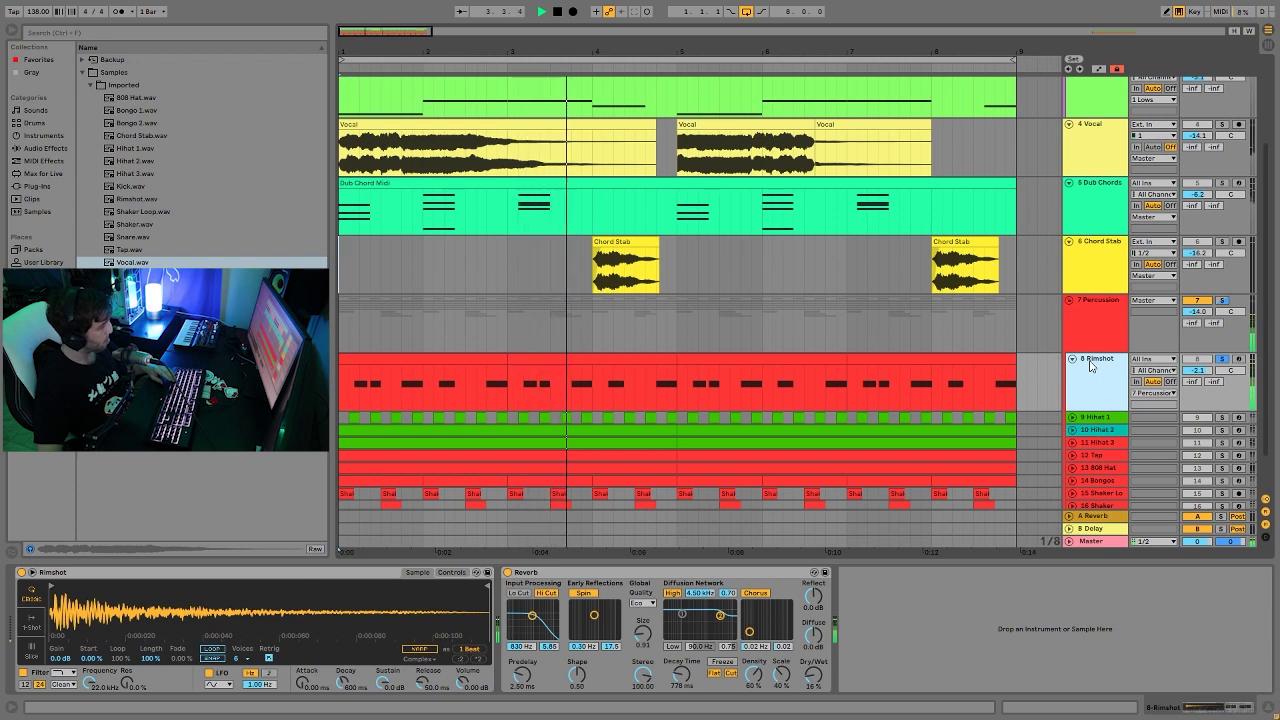
pyautogui.click(1223, 359)
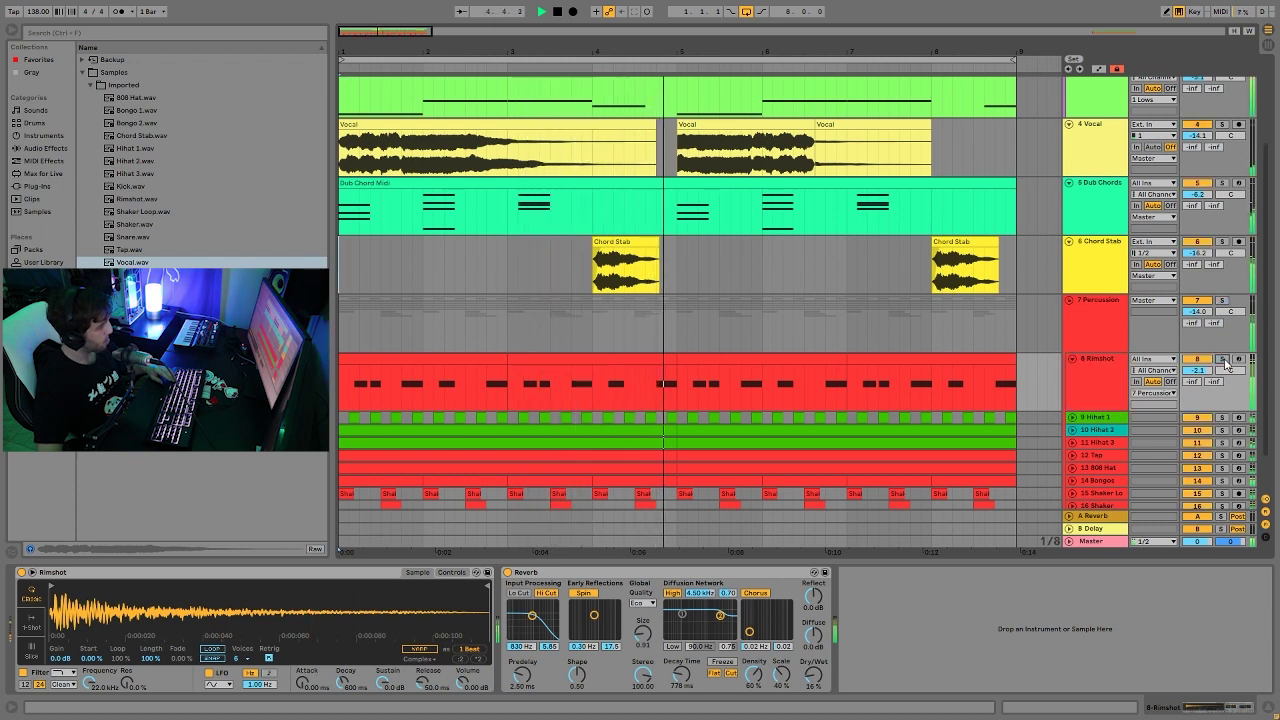
pyautogui.press('space')
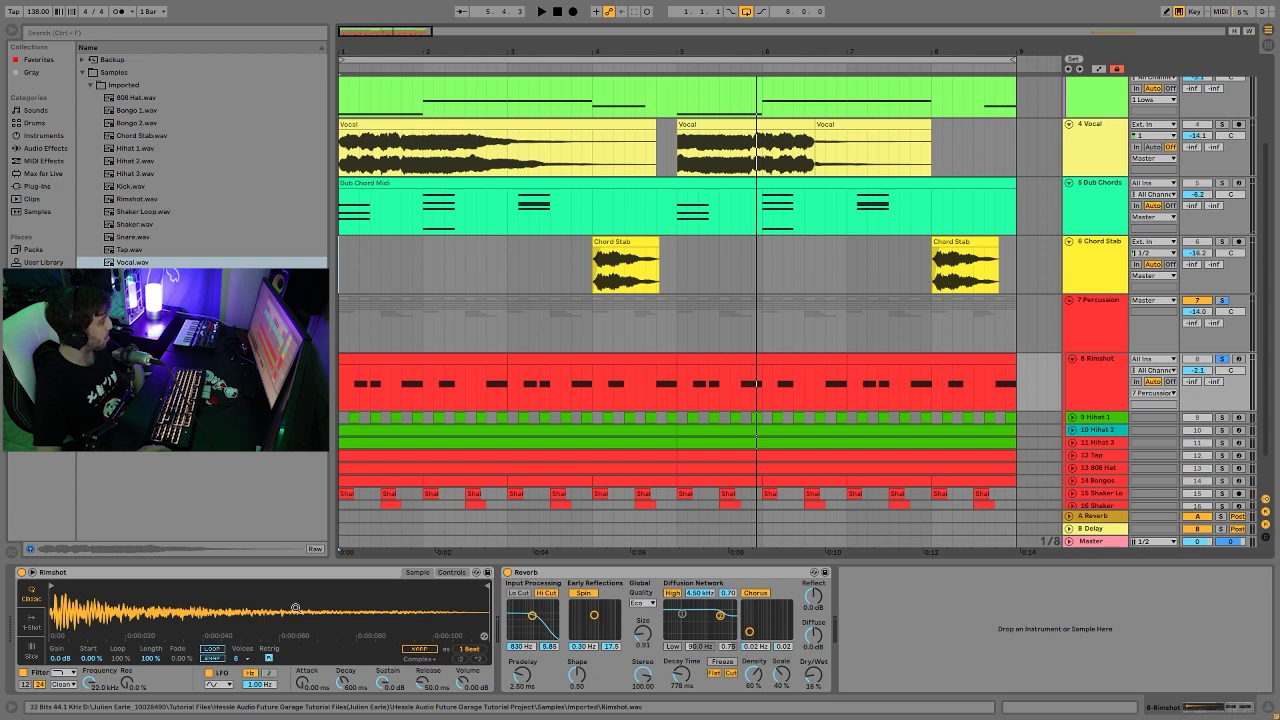
pyautogui.press('space')
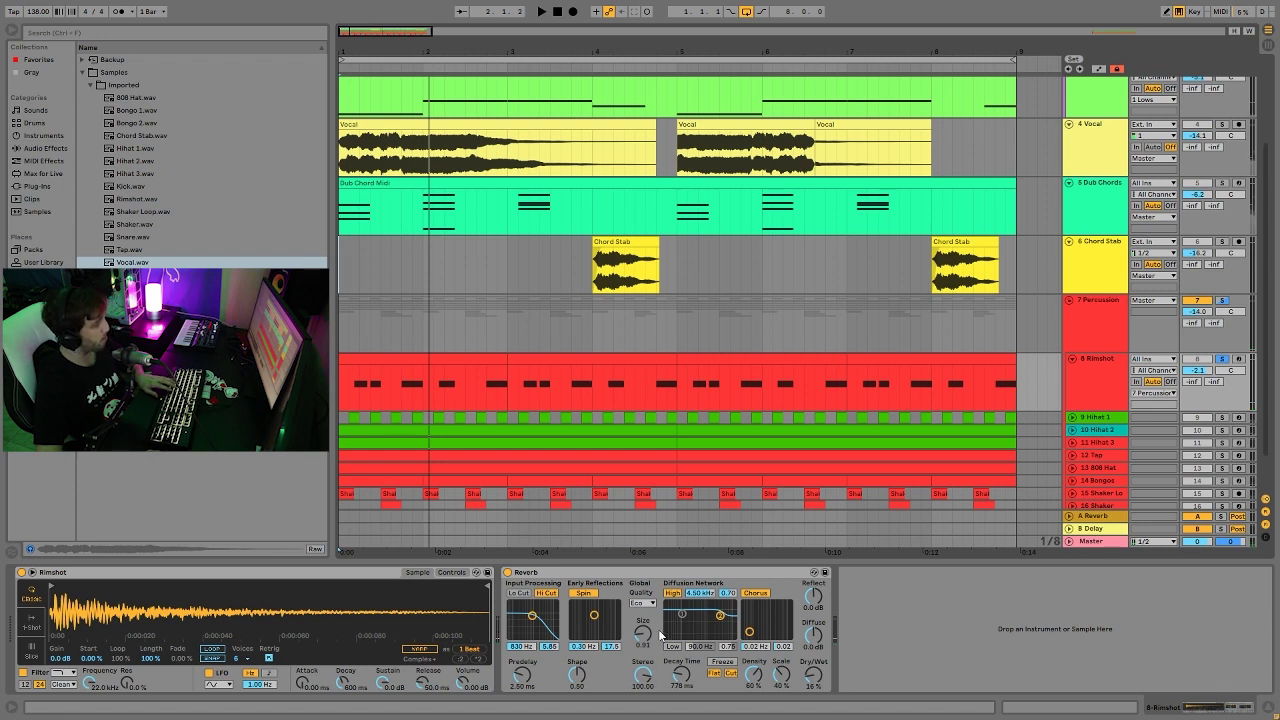
pyautogui.press('space')
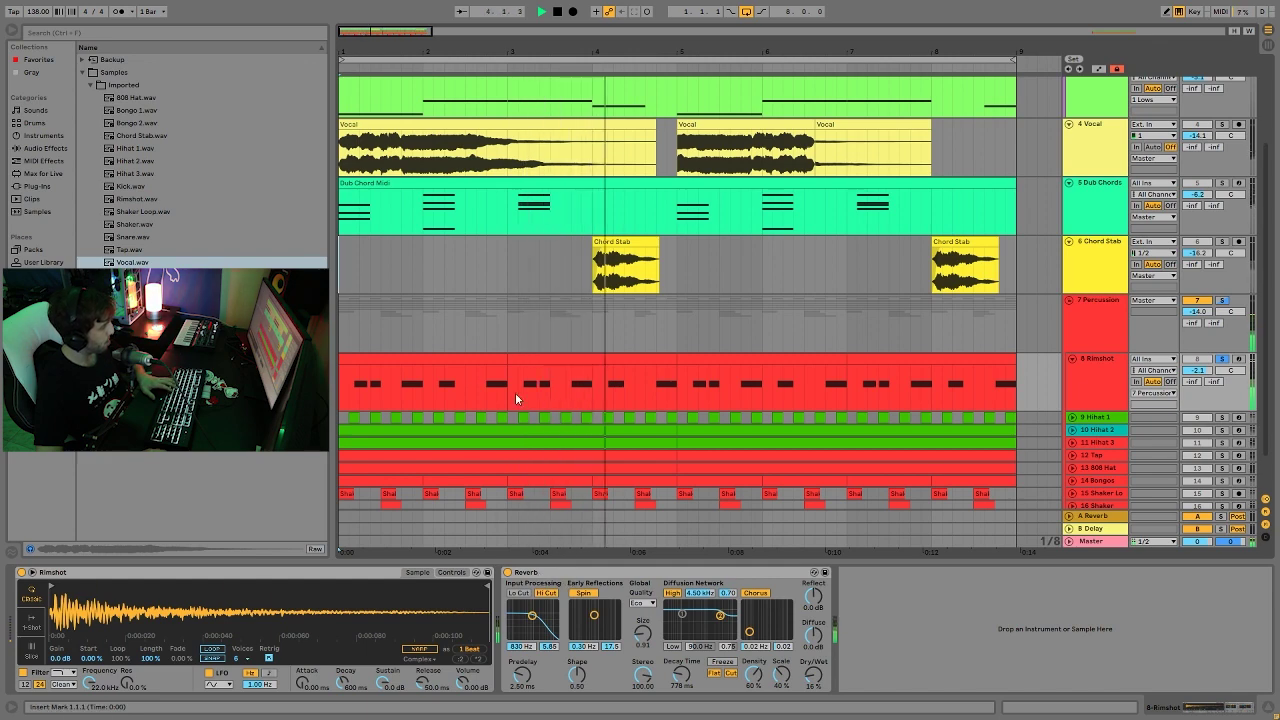
# Step: Open the Rimshot clip's first two bars in the note editor and play them
pyautogui.press('space')
pyautogui.click(458, 361)
pyautogui.doubleClick(458, 361)
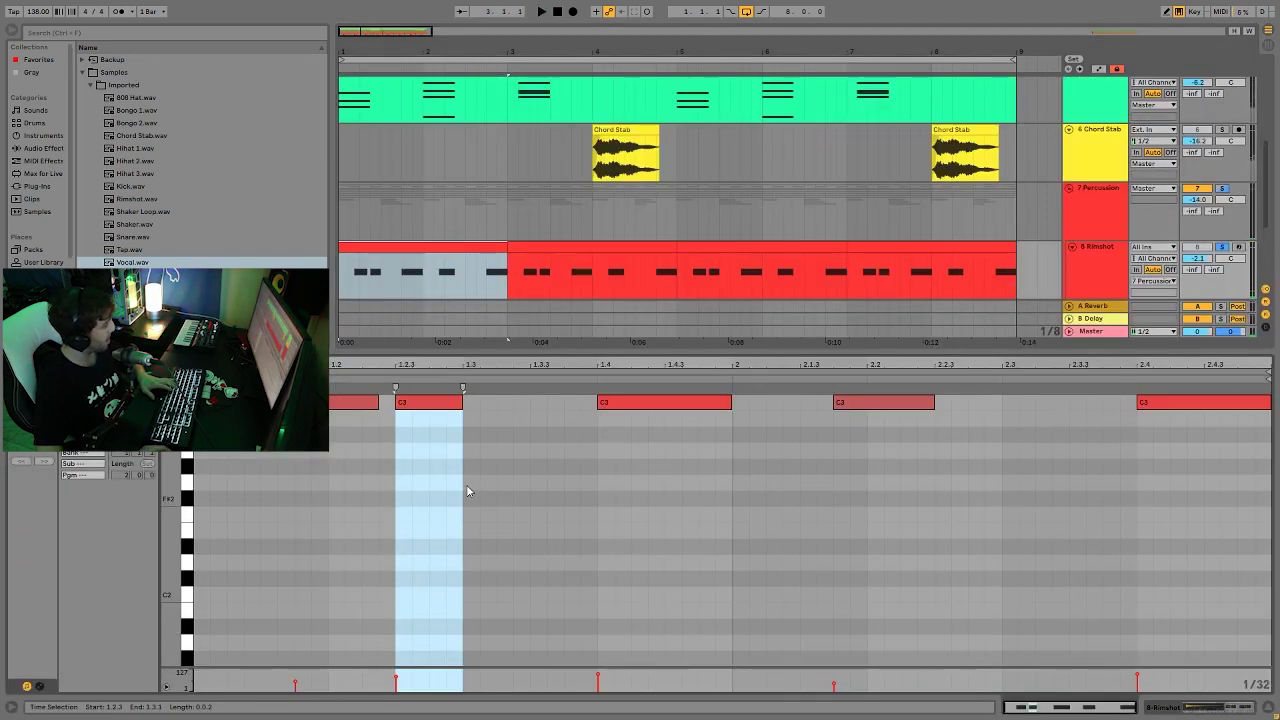
pyautogui.press('space')
pyautogui.click(1100, 275)
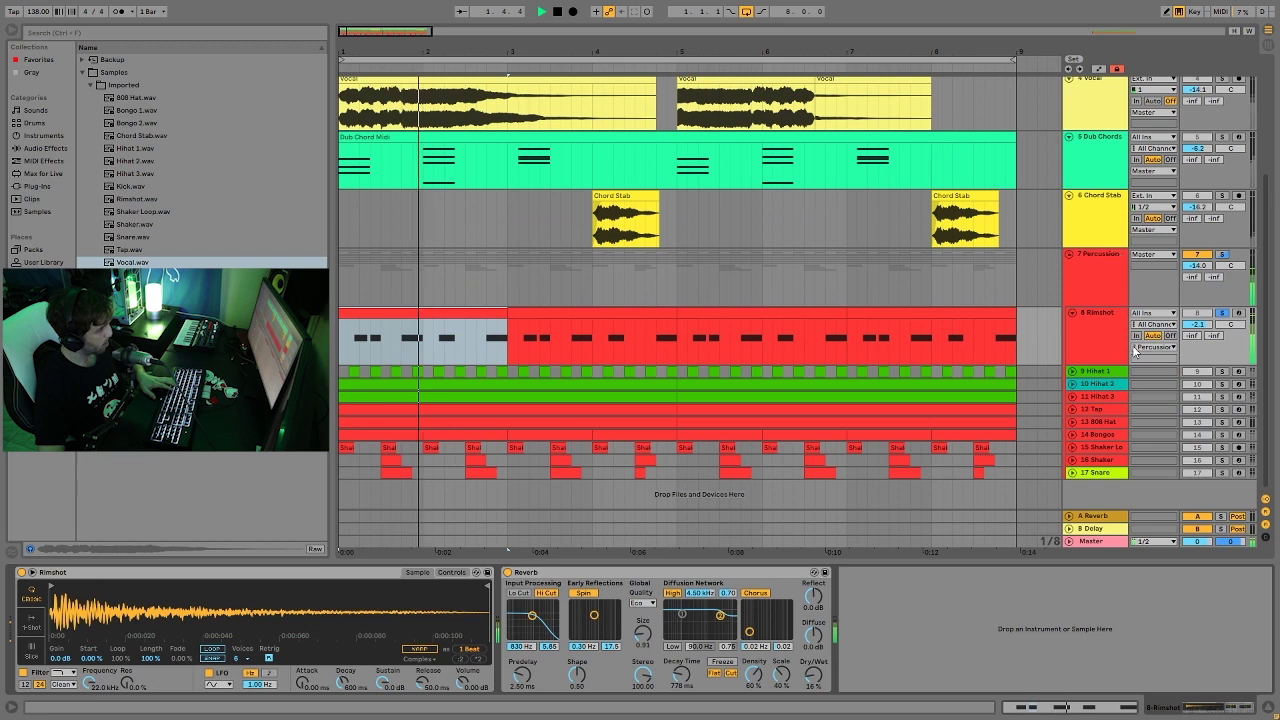
pyautogui.press('space')
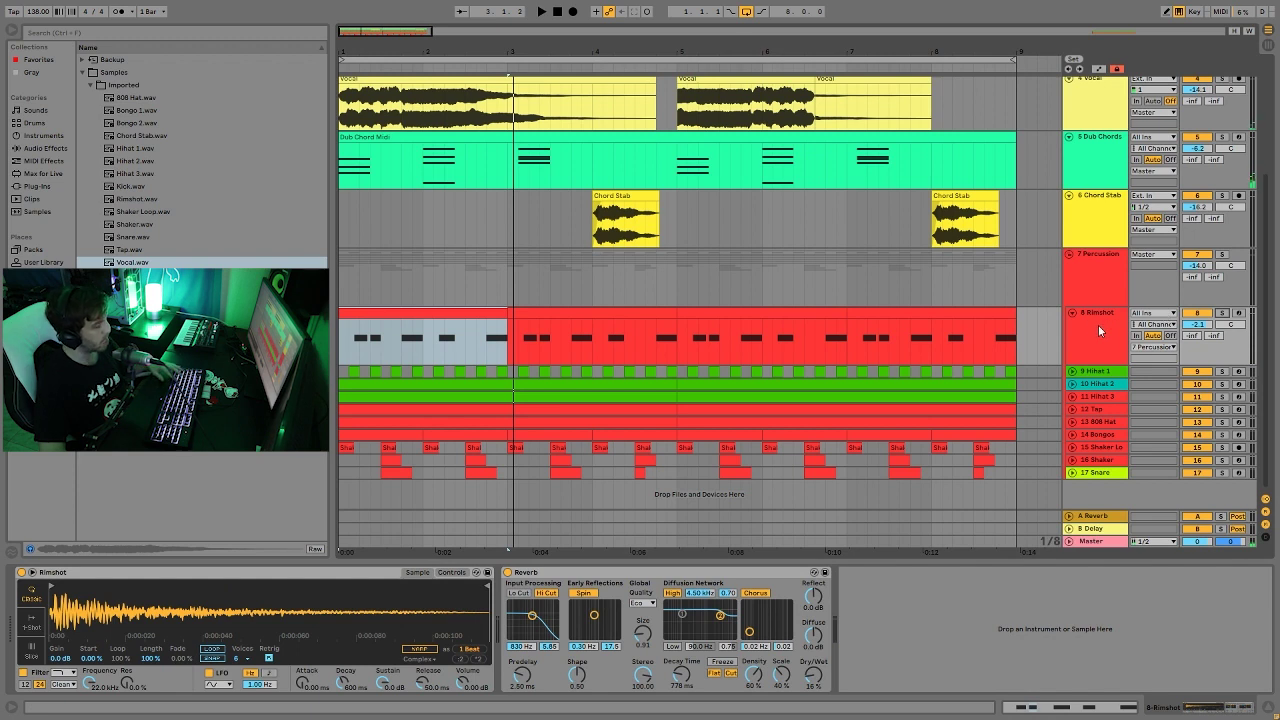
# Step: Replay the Rimshot's first two bars, then show the Hihat 1 Simpler
pyautogui.press('space')
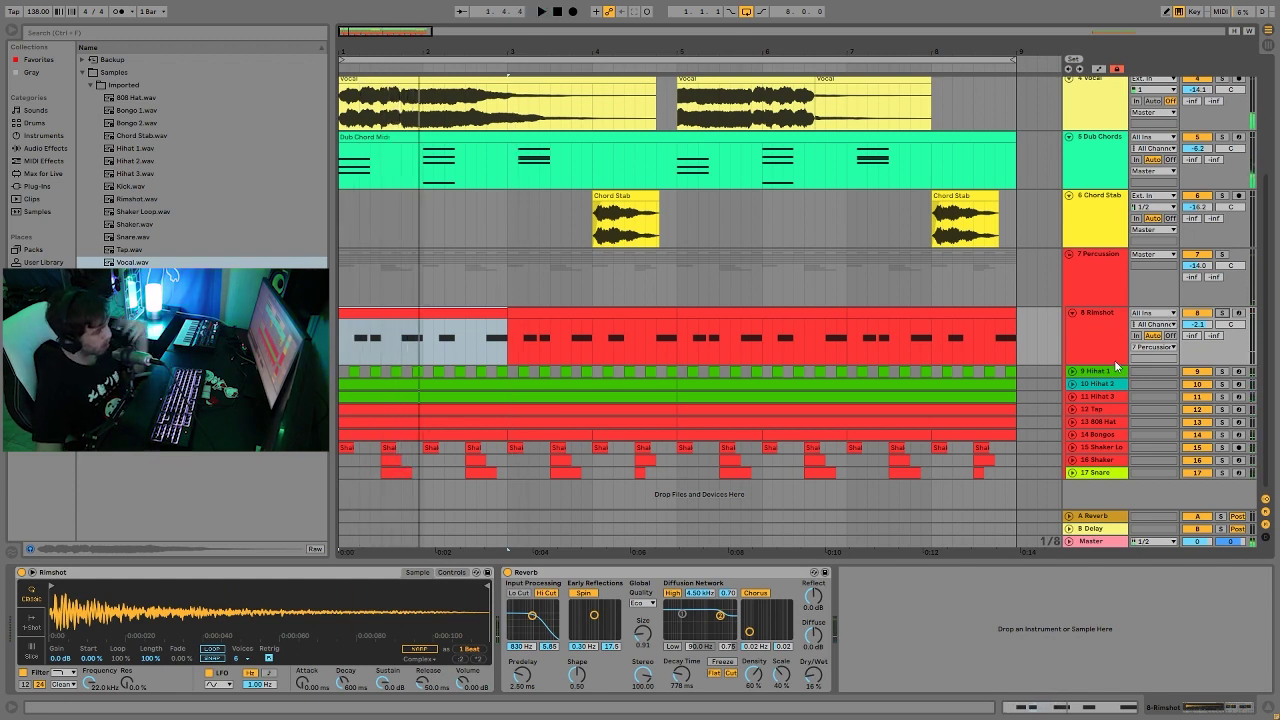
pyautogui.click(833, 458)
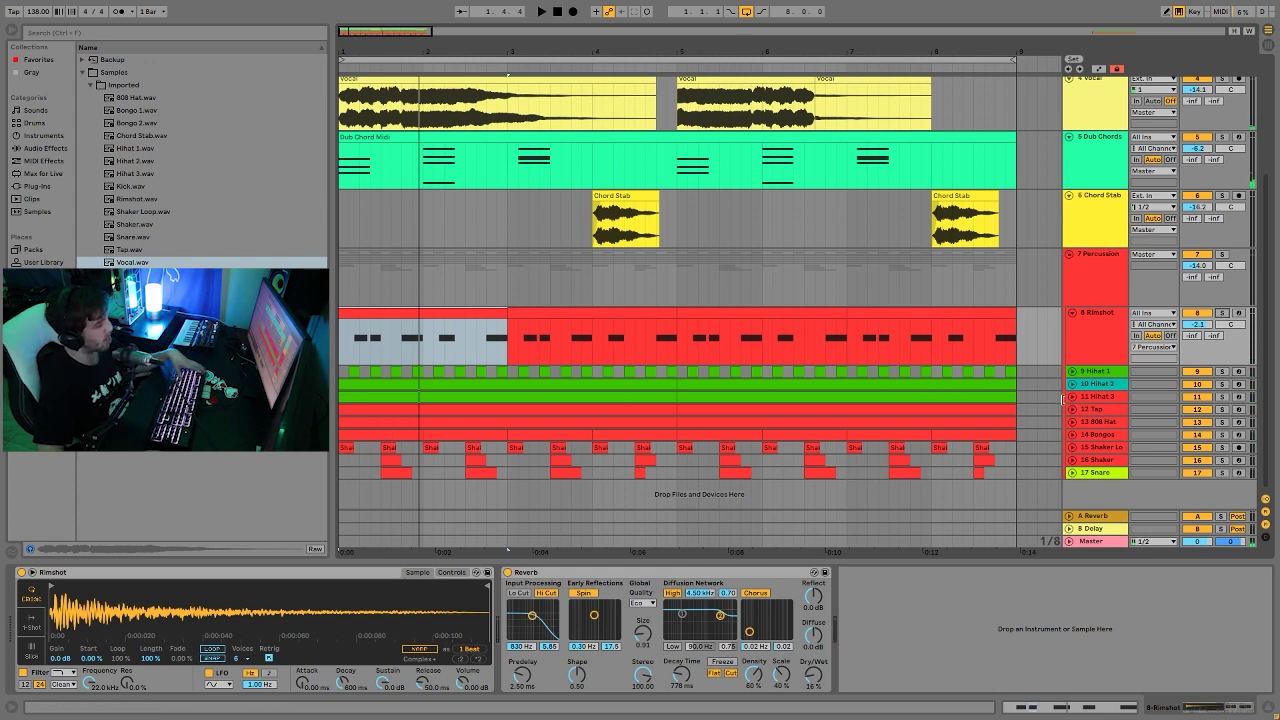
pyautogui.click(452, 313)
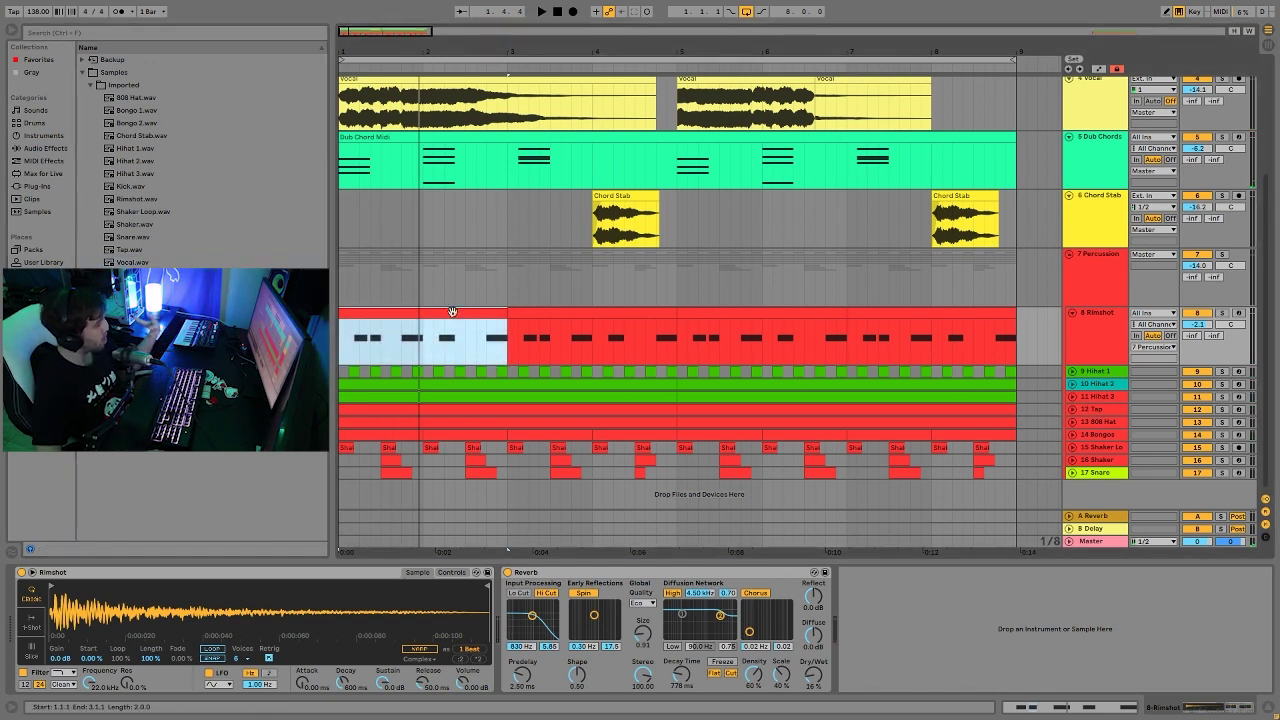
pyautogui.press('space')
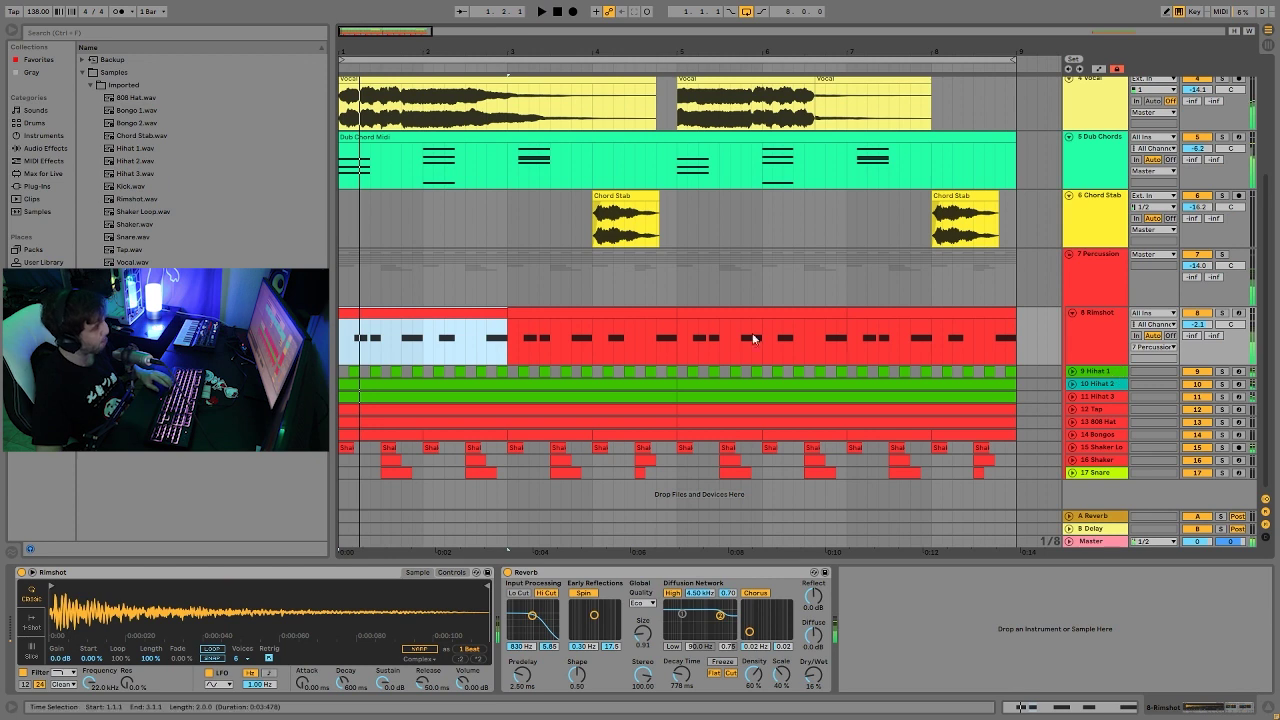
pyautogui.press('space')
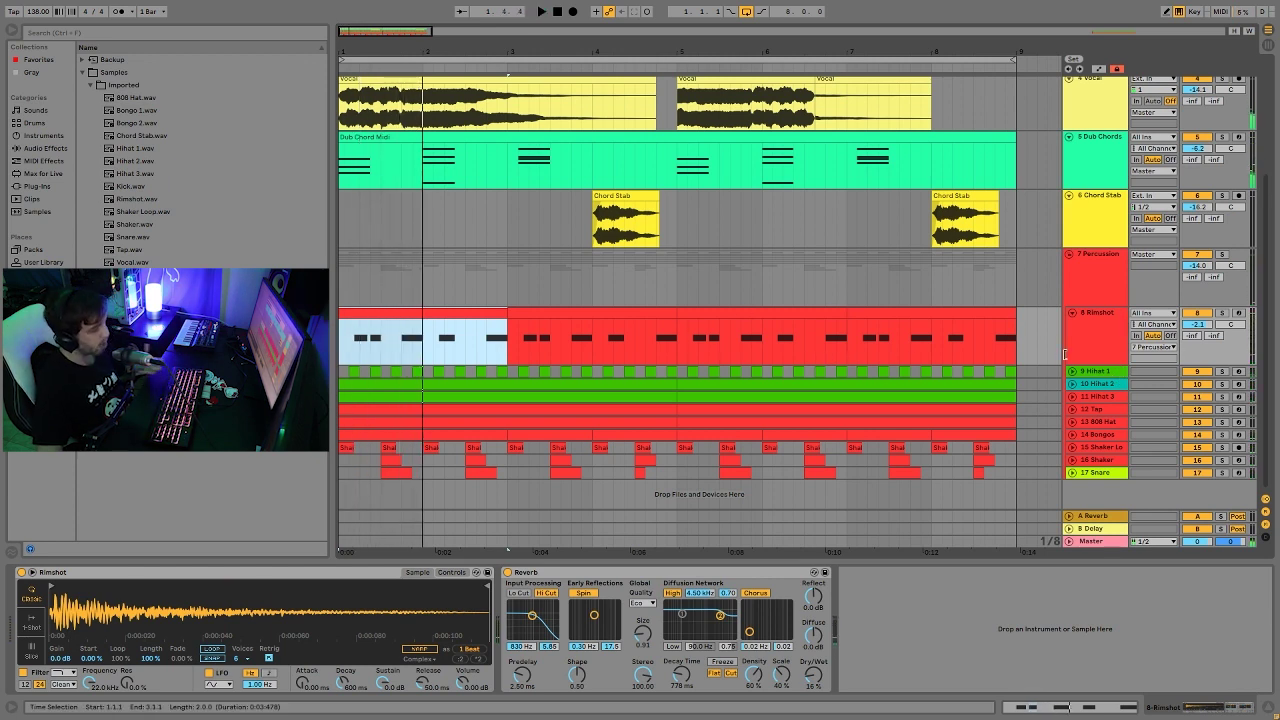
pyautogui.click(1111, 373)
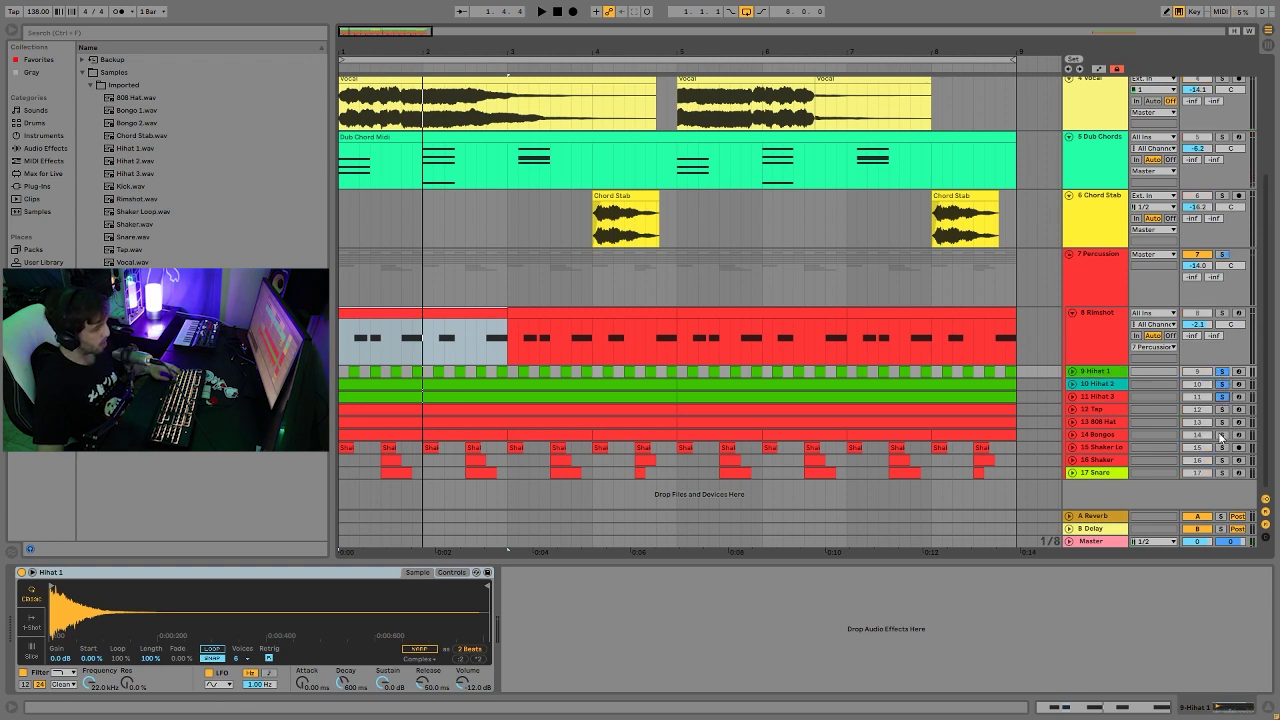
# Step: Move 808 Hat above Tap, expand the four hi-hat tracks and unsolo them
pyautogui.moveTo(1225, 424); pyautogui.dragTo(1072, 412)
pyautogui.press('space')
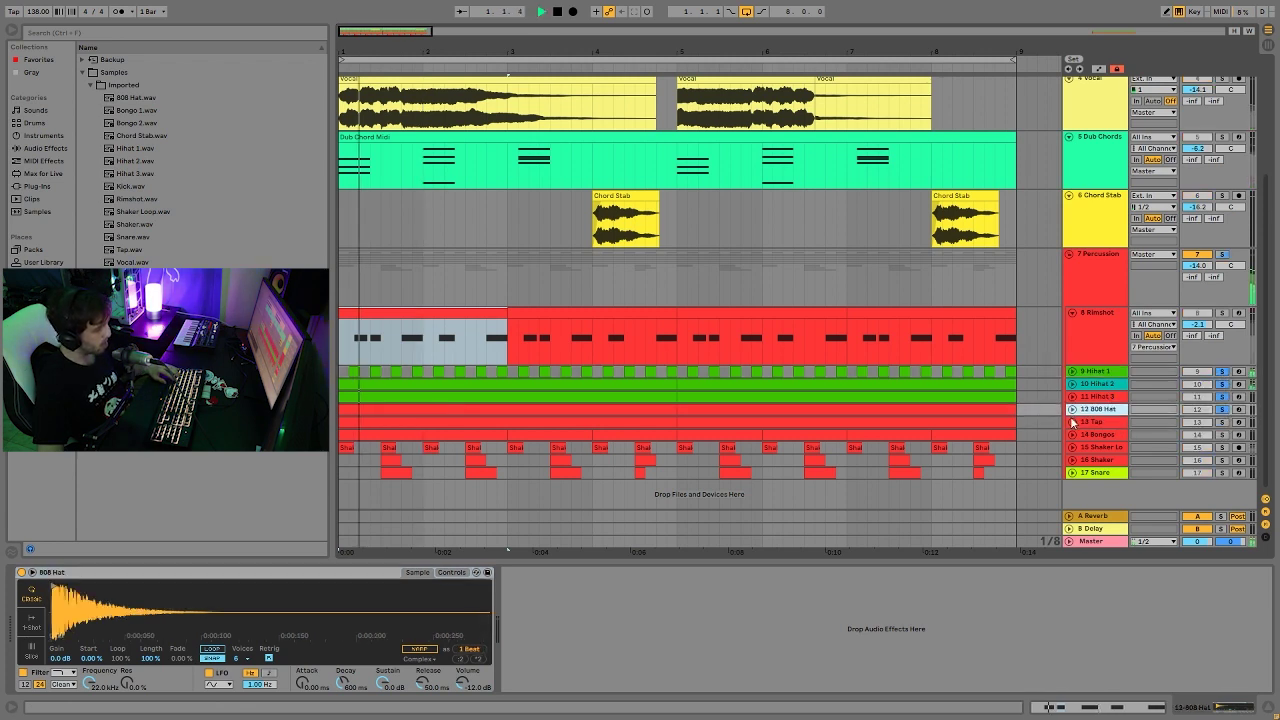
pyautogui.click(1072, 409)
pyautogui.click(1072, 396)
pyautogui.click(1072, 383)
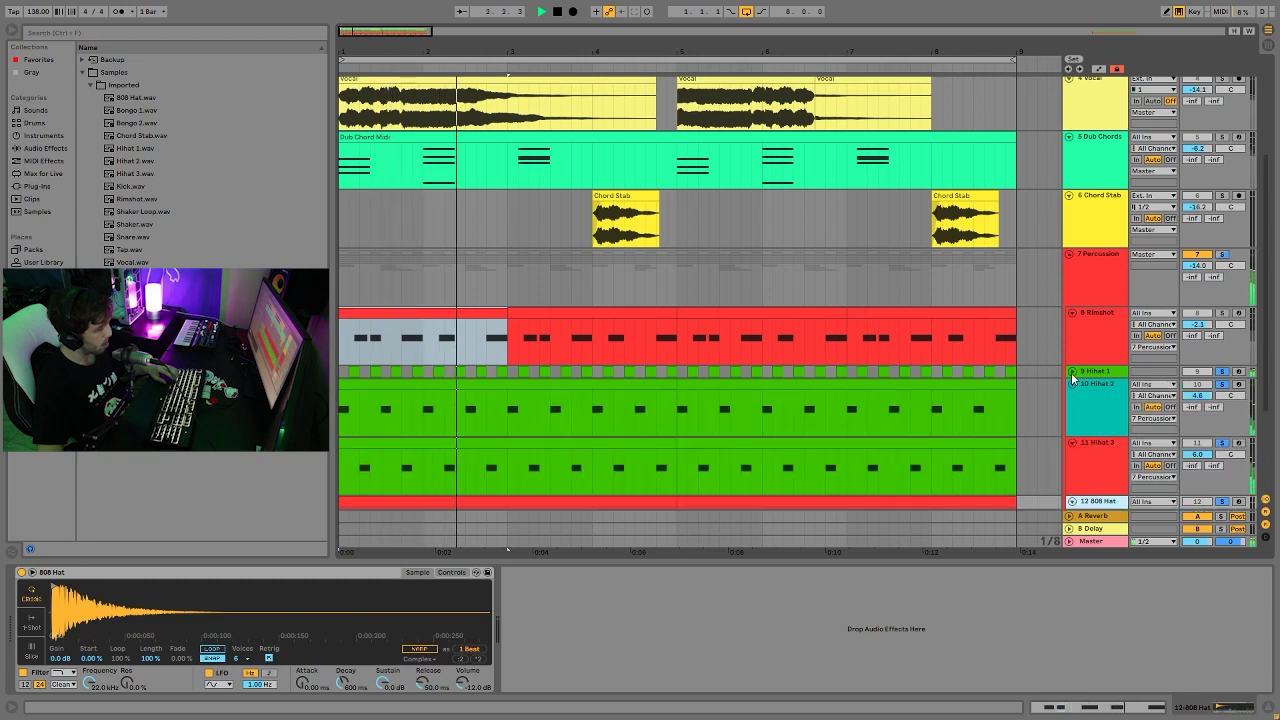
pyautogui.click(1072, 371)
pyautogui.scroll(-1, 1078, 379)
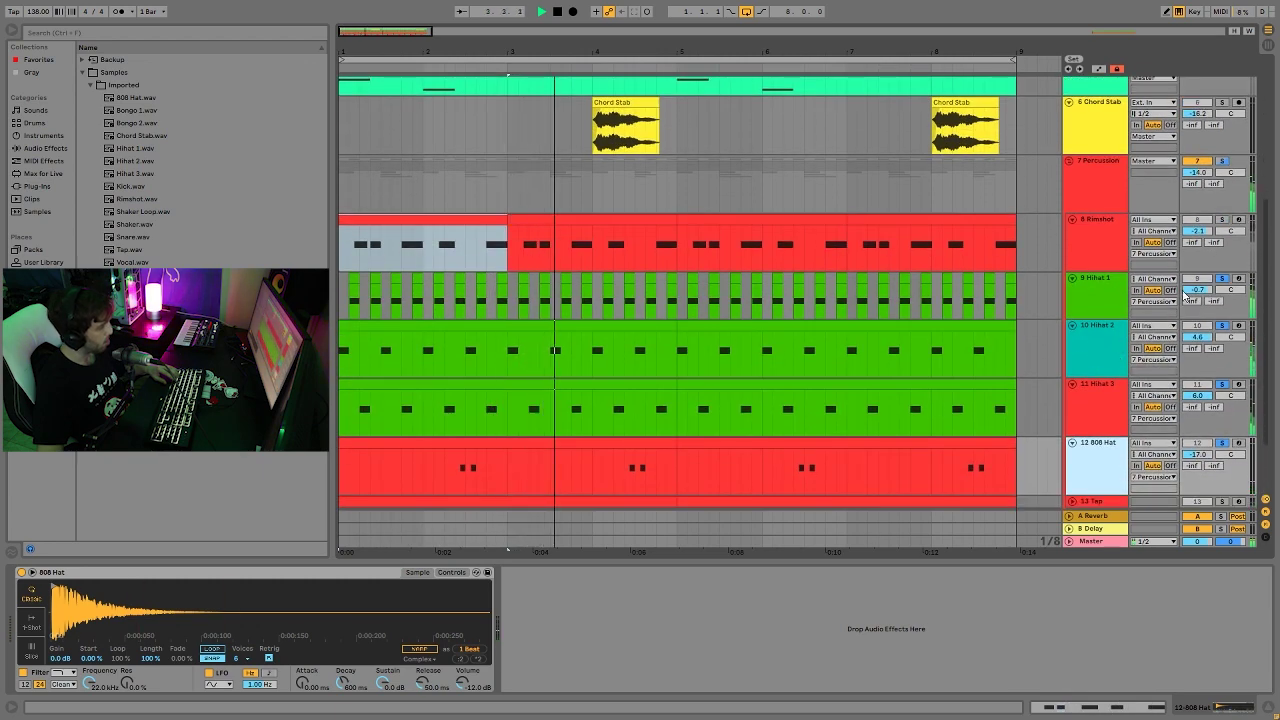
pyautogui.click(1222, 279)
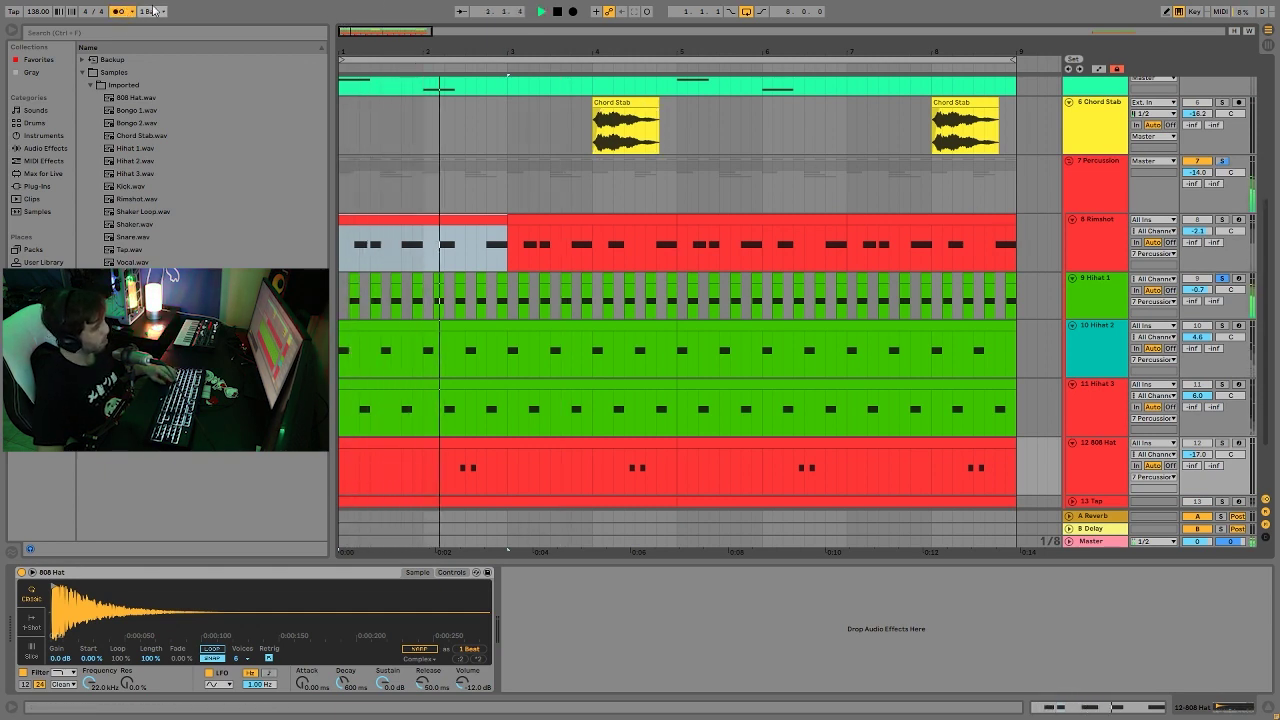
# Step: Play the arrangement from bar 1 several times to hear the hi-hat layers
pyautogui.press('space')
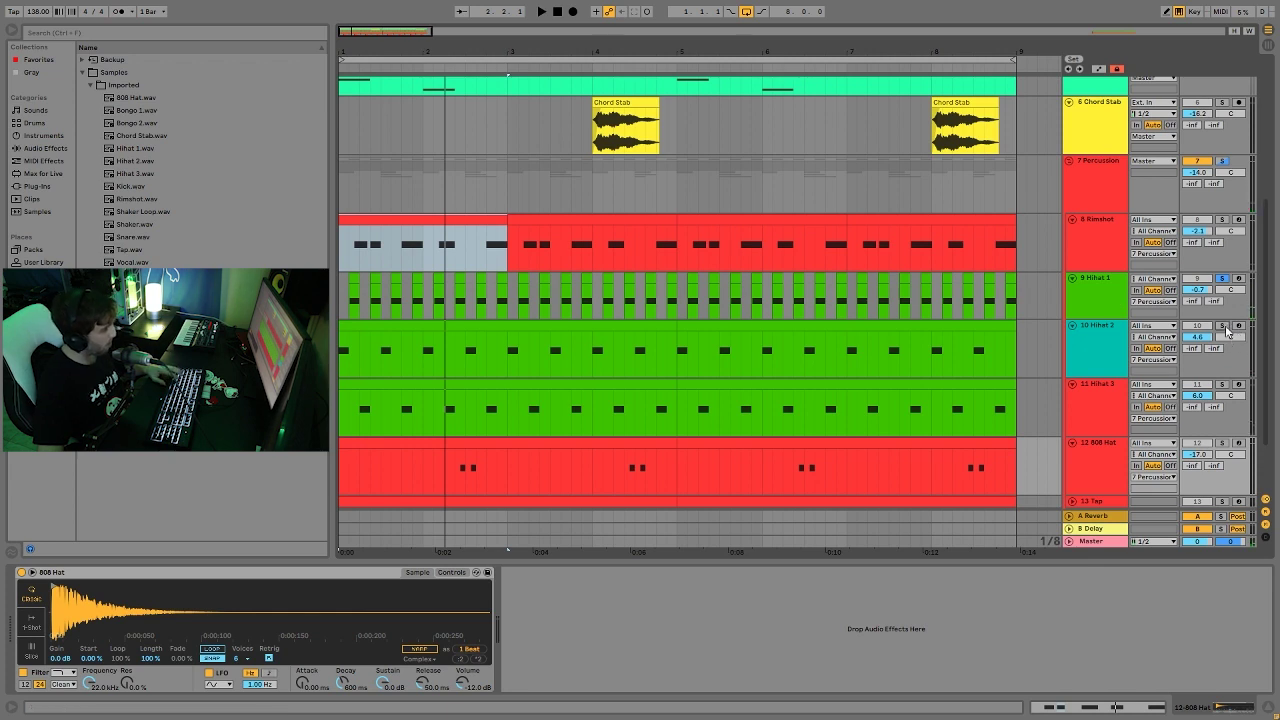
pyautogui.press('space')
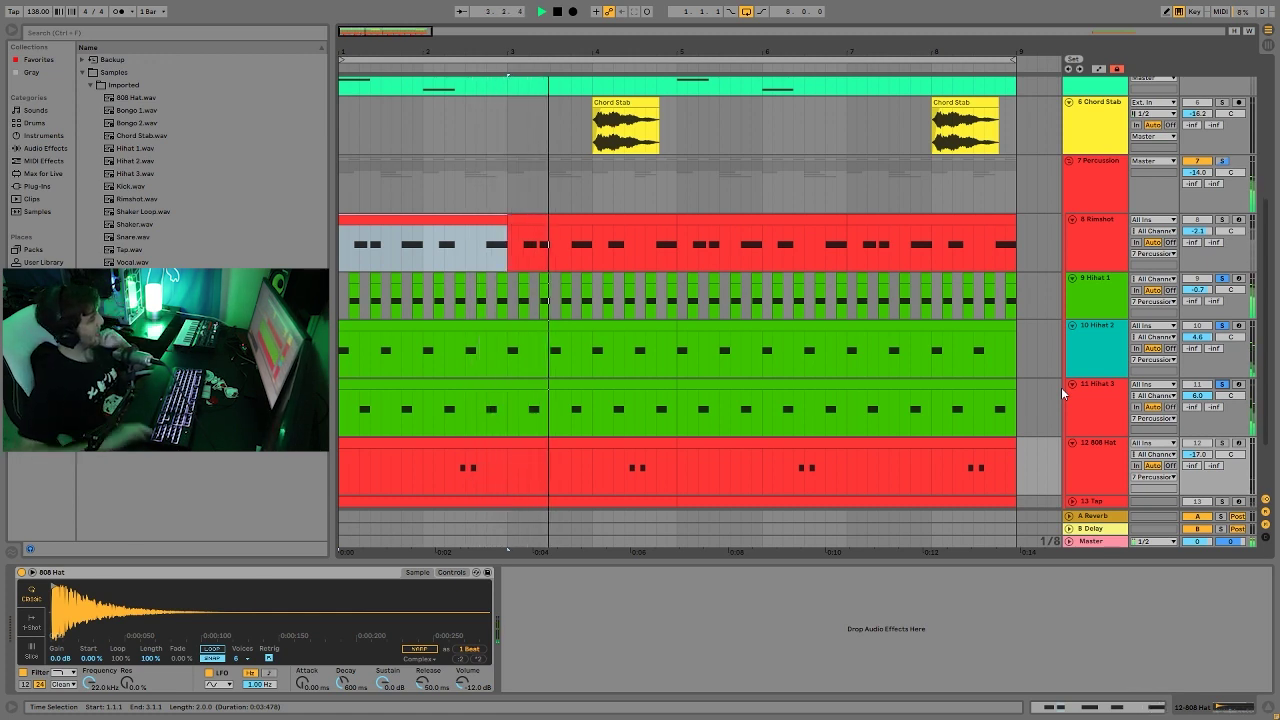
pyautogui.press('space')
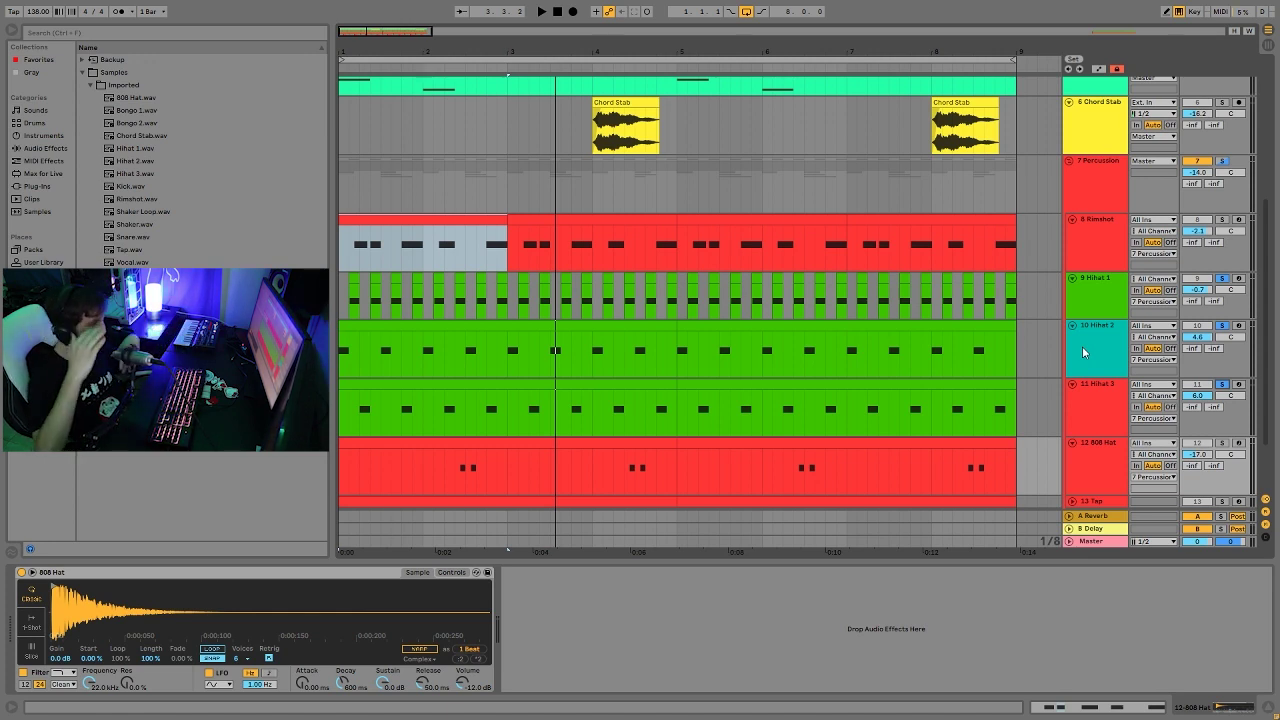
pyautogui.press('space')
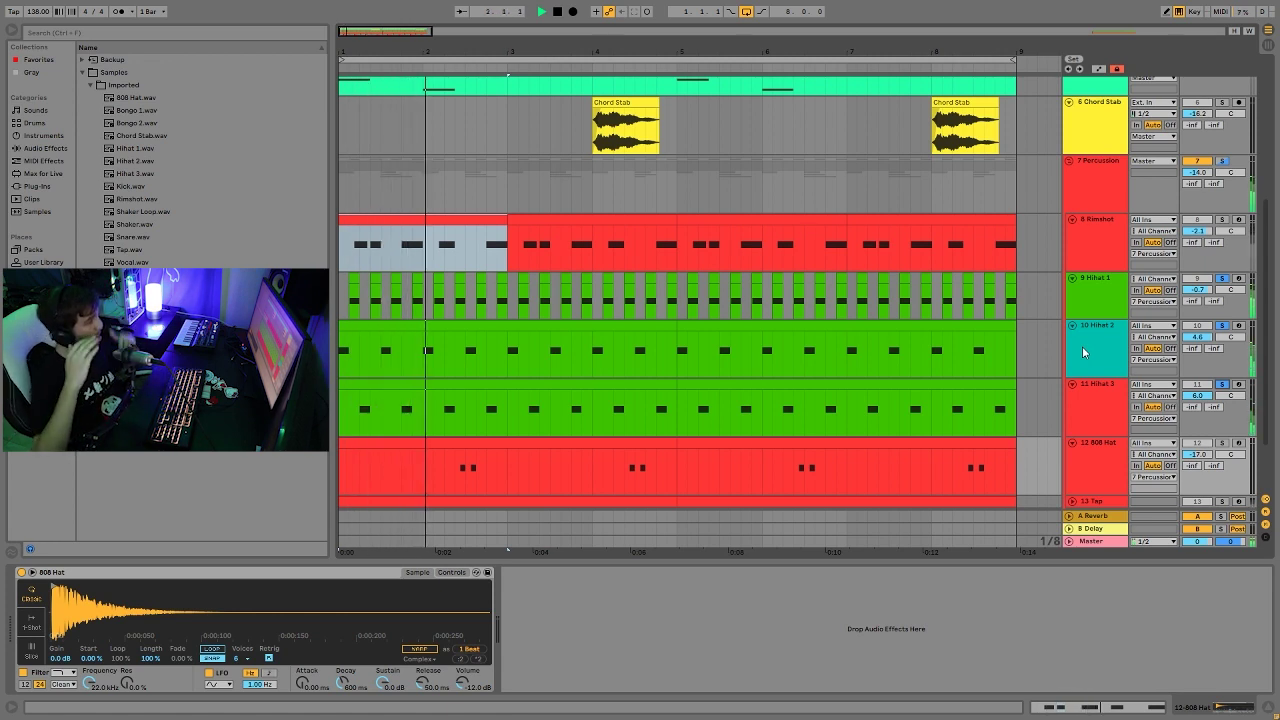
pyautogui.press('space')
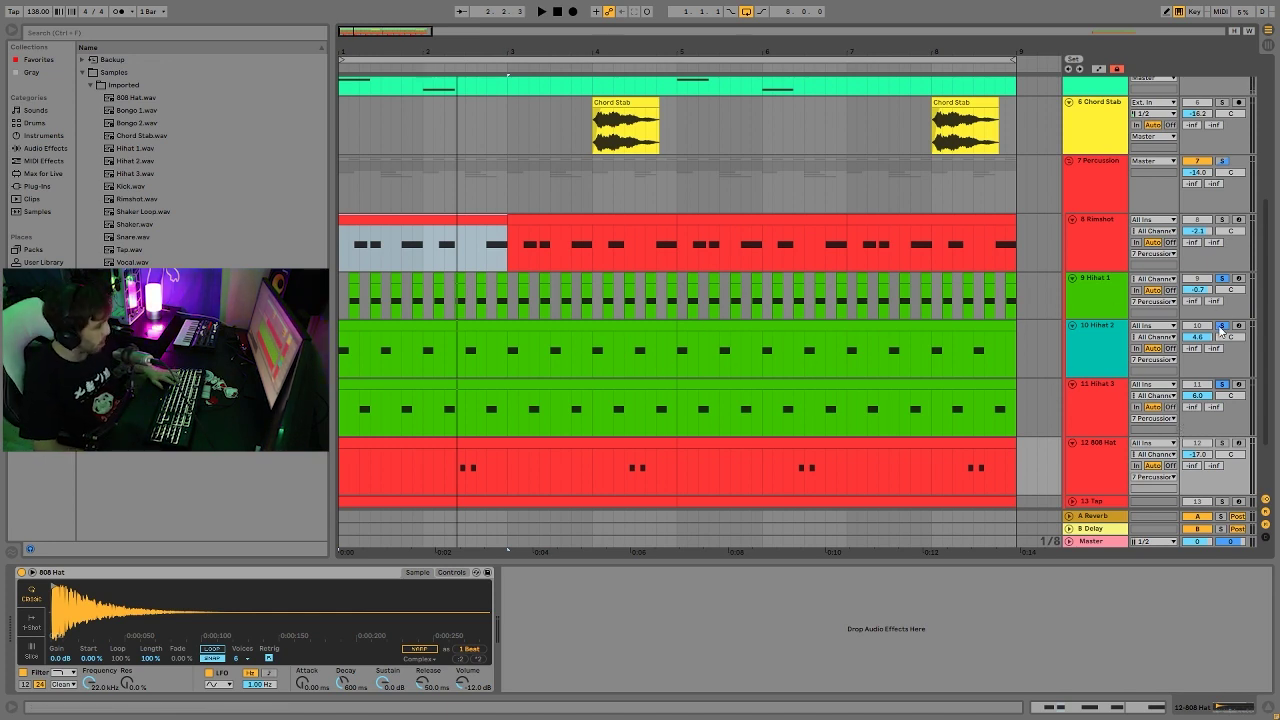
pyautogui.press('space')
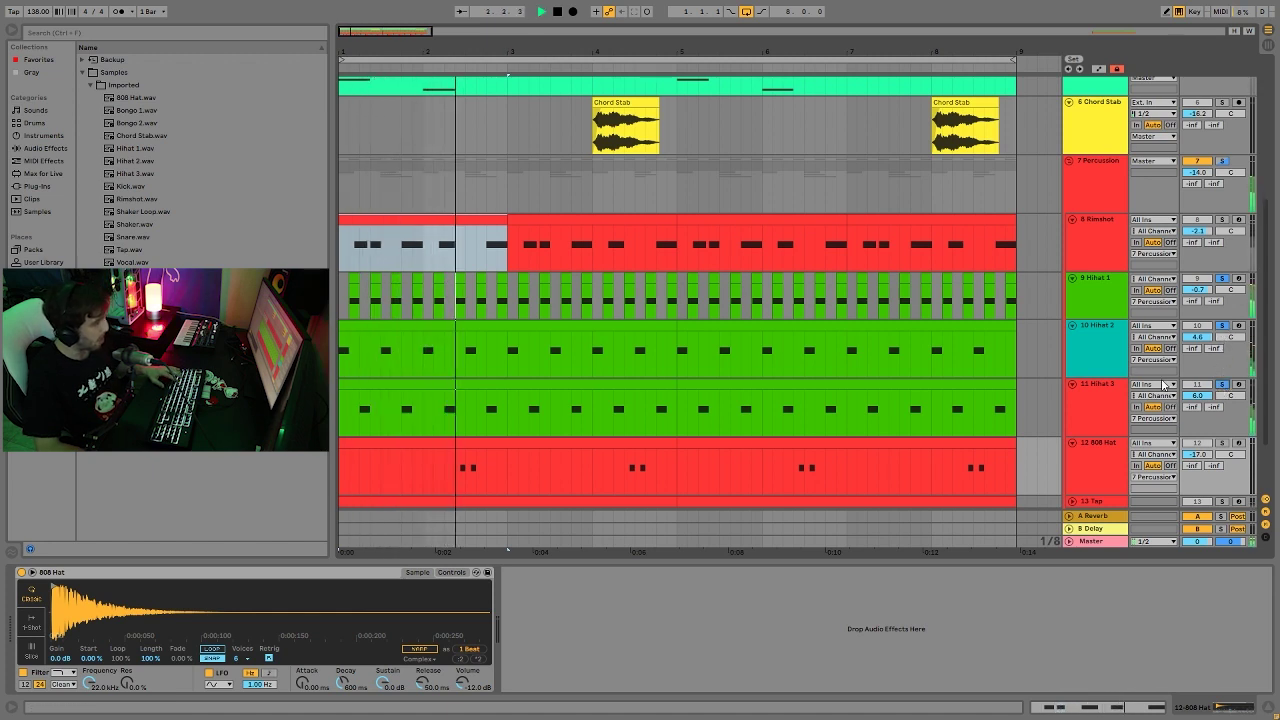
# Step: Solo Hihat 3 and play it from bar 1
pyautogui.click(1222, 386)
pyautogui.press('space')
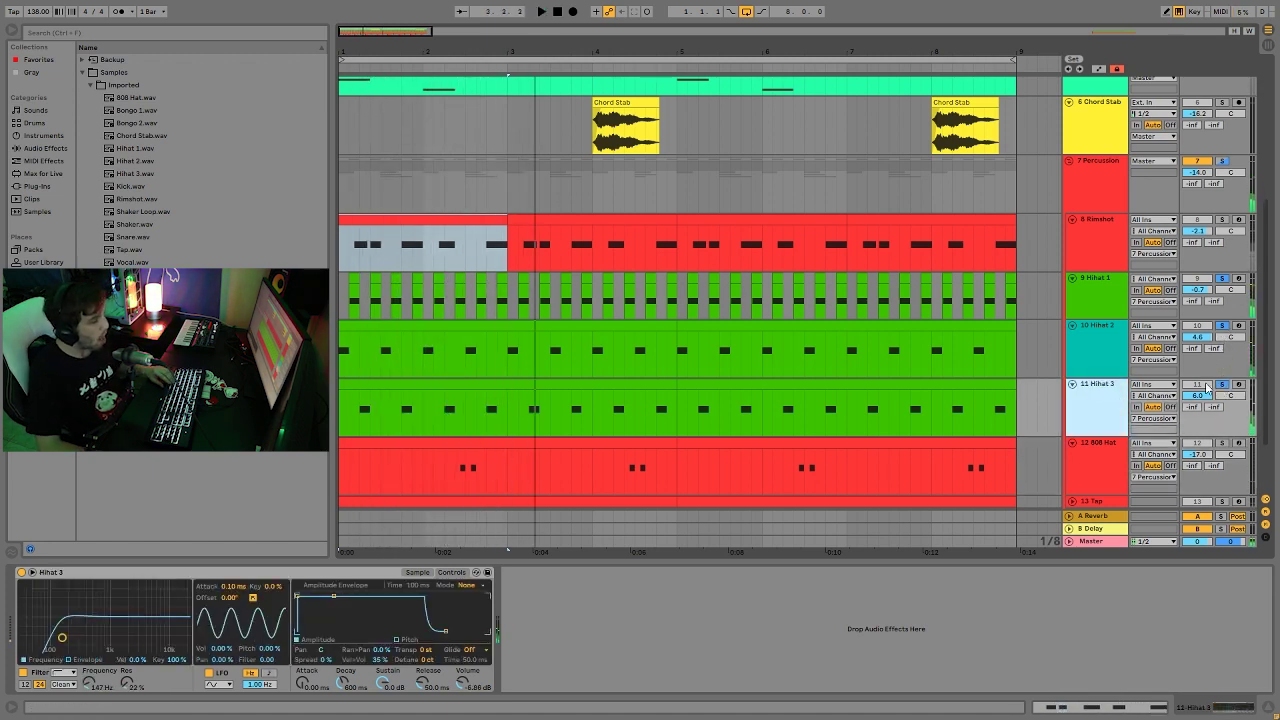
pyautogui.click(1227, 392)
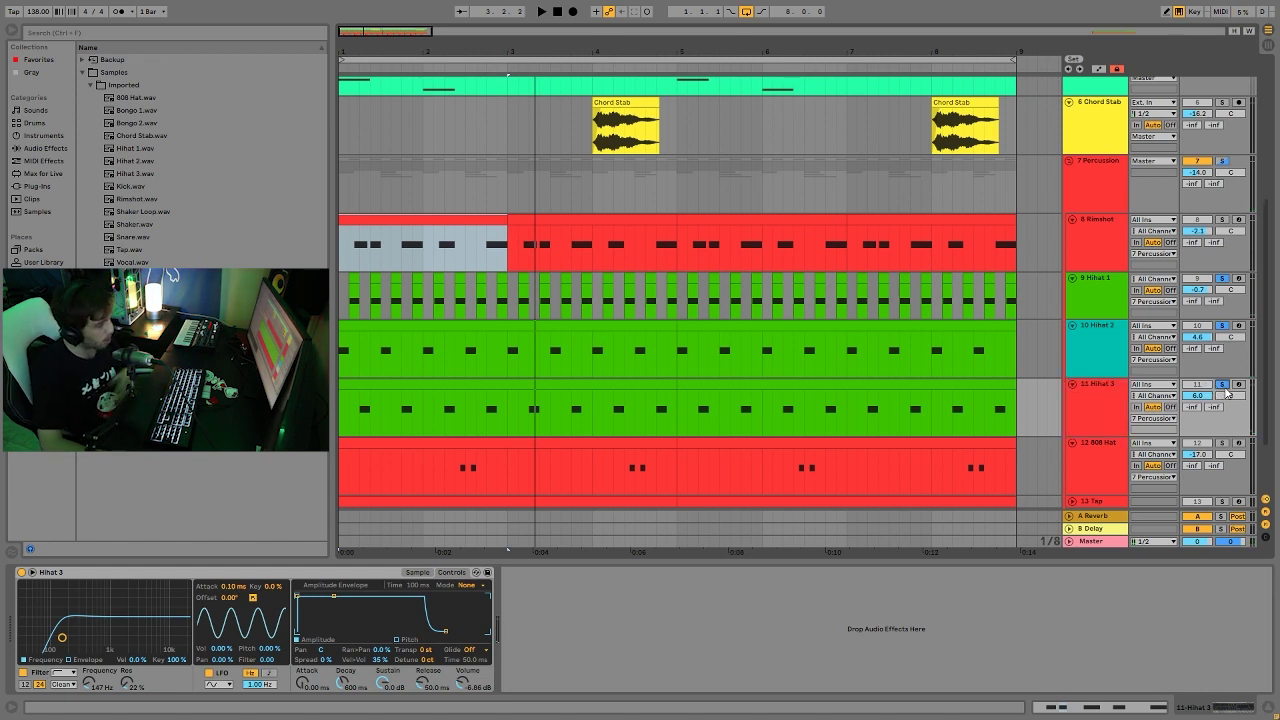
pyautogui.press('space')
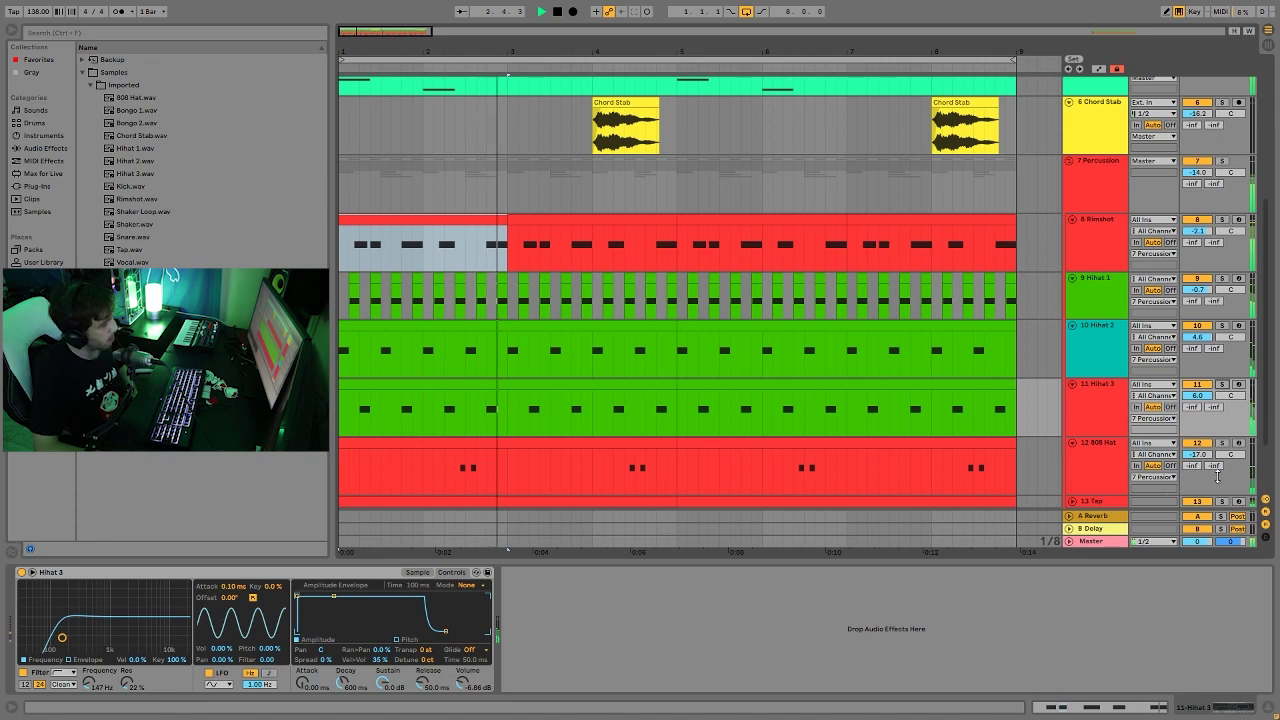
pyautogui.press('space')
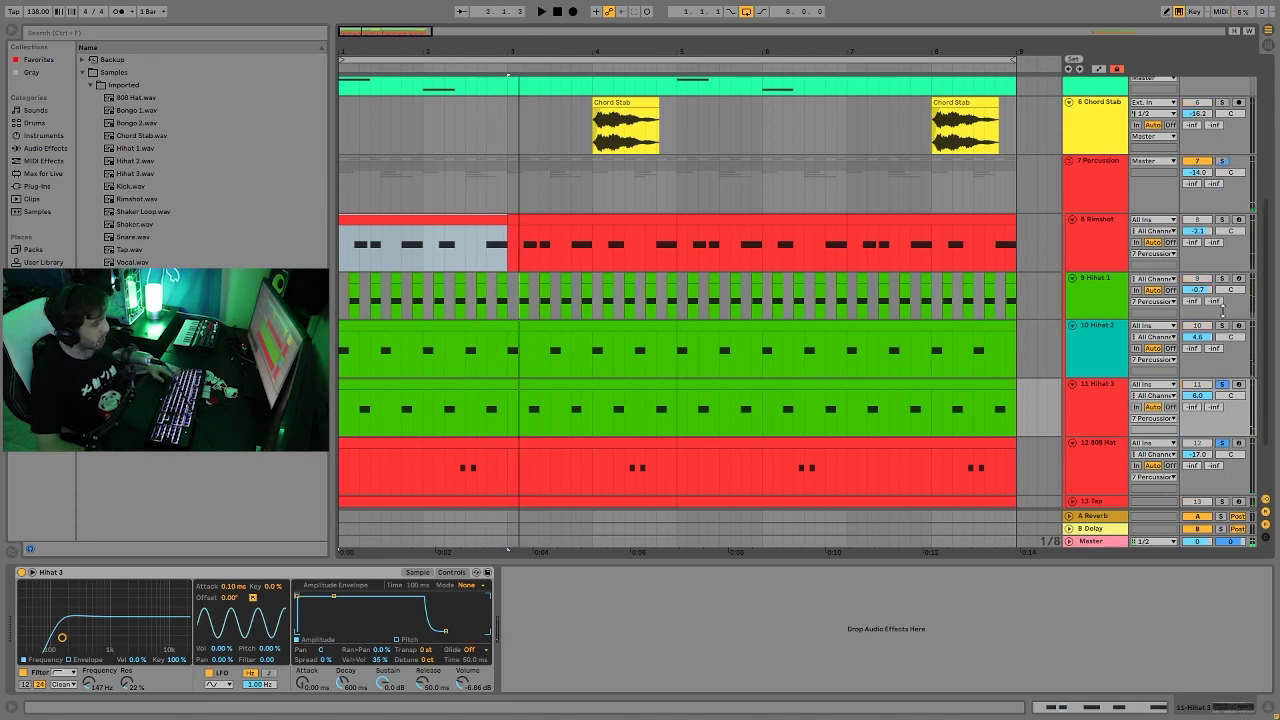
# Step: Solo Hihat 1, show the Rimshot's instrument and reverb, and play Hihat 3 from bar 2
pyautogui.click(1228, 266)
pyautogui.click(1222, 278)
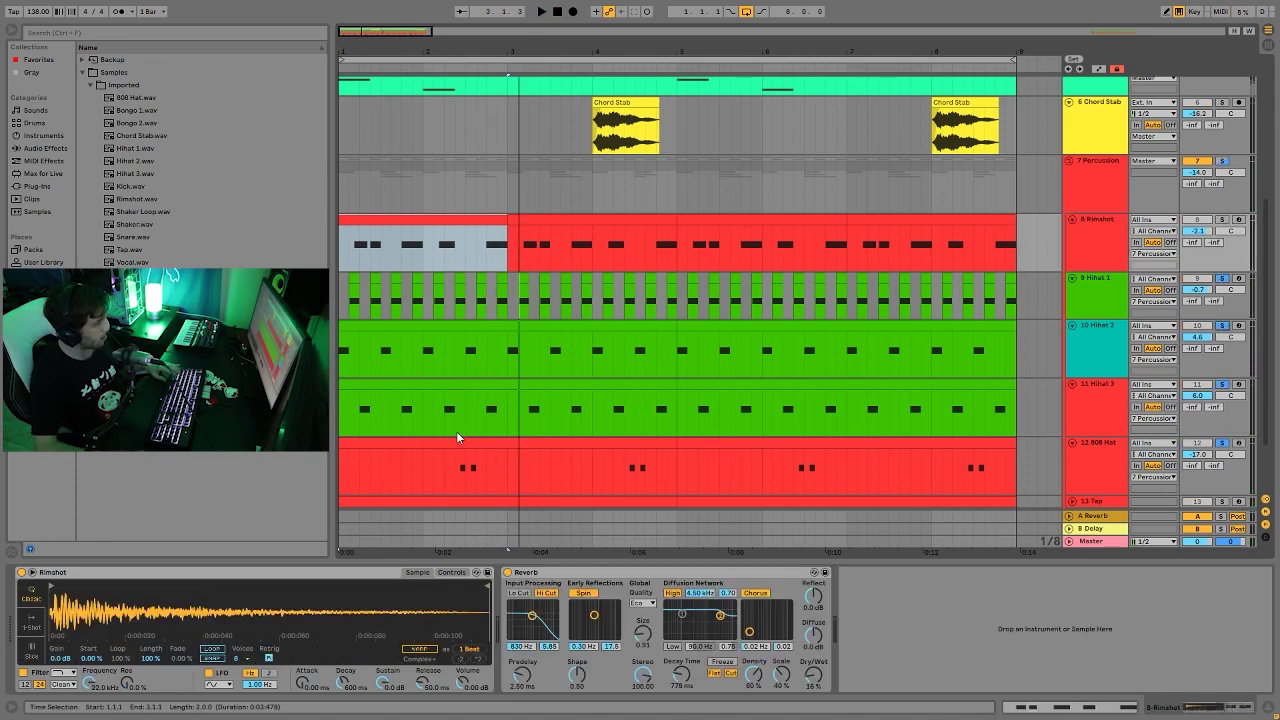
pyautogui.click(446, 410)
pyautogui.press('space')
pyautogui.click(448, 412)
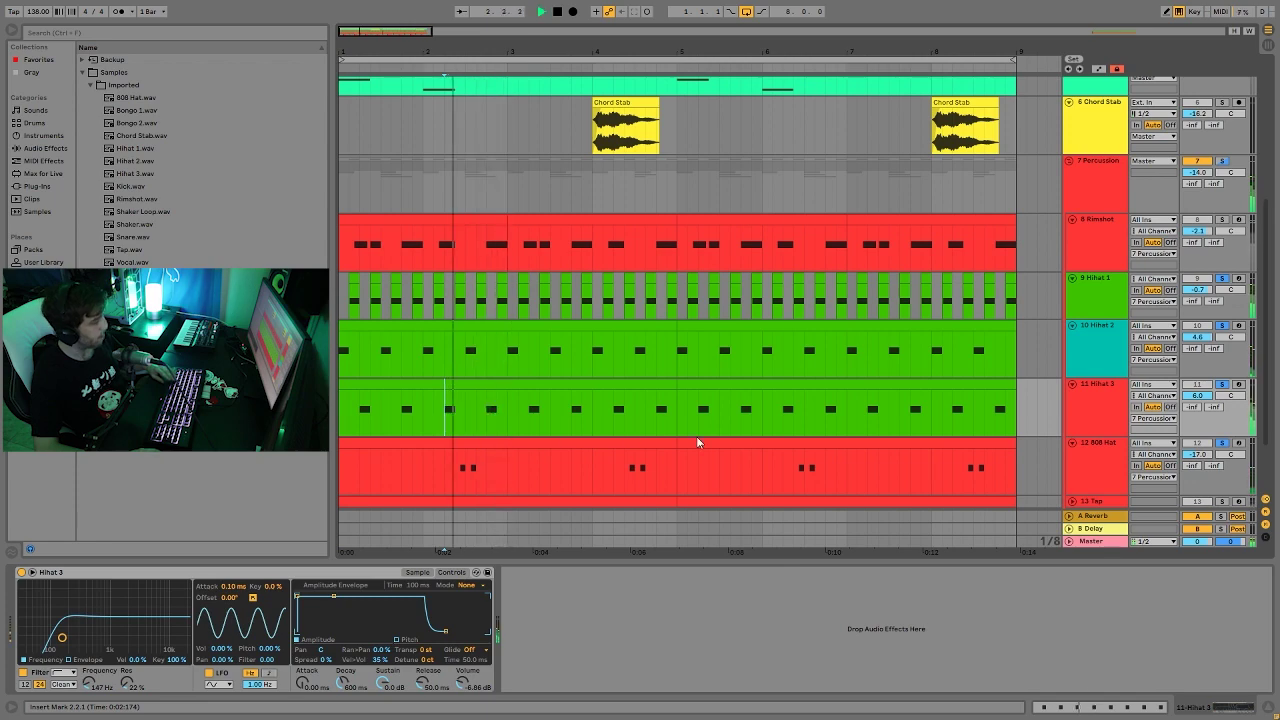
# Step: Unfold Tap and Bongos, move the Snare track up beside Bongos, and play the Bongos
pyautogui.scroll(-3, 1048, 410)
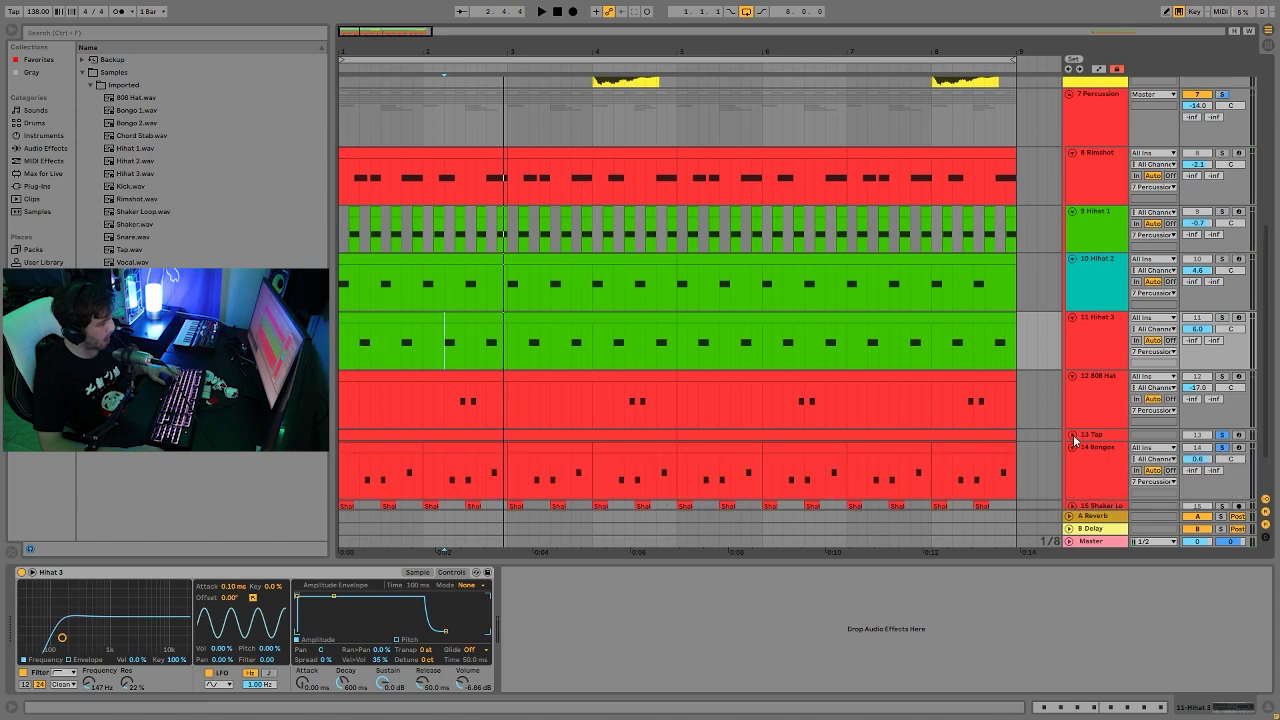
pyautogui.click(1074, 447)
pyautogui.click(1098, 472)
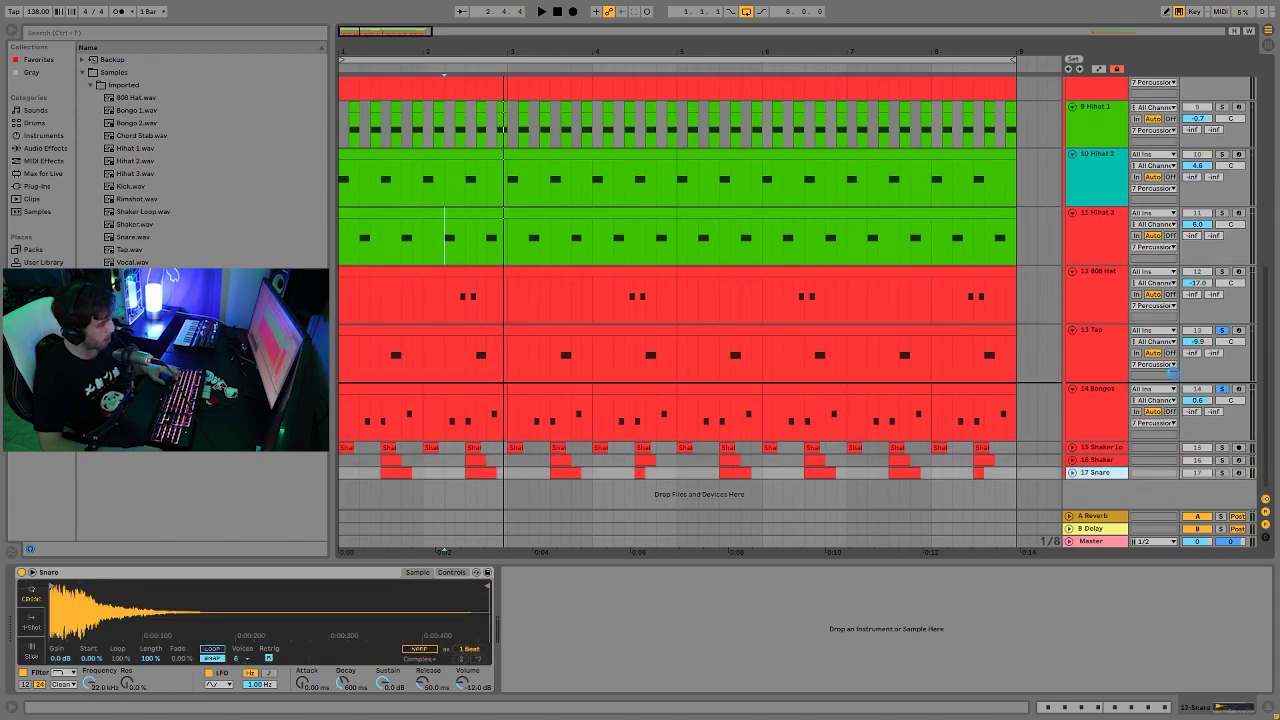
pyautogui.moveTo(1098, 472); pyautogui.dragTo(1088, 500)
pyautogui.click(1072, 388)
pyautogui.click(1104, 401)
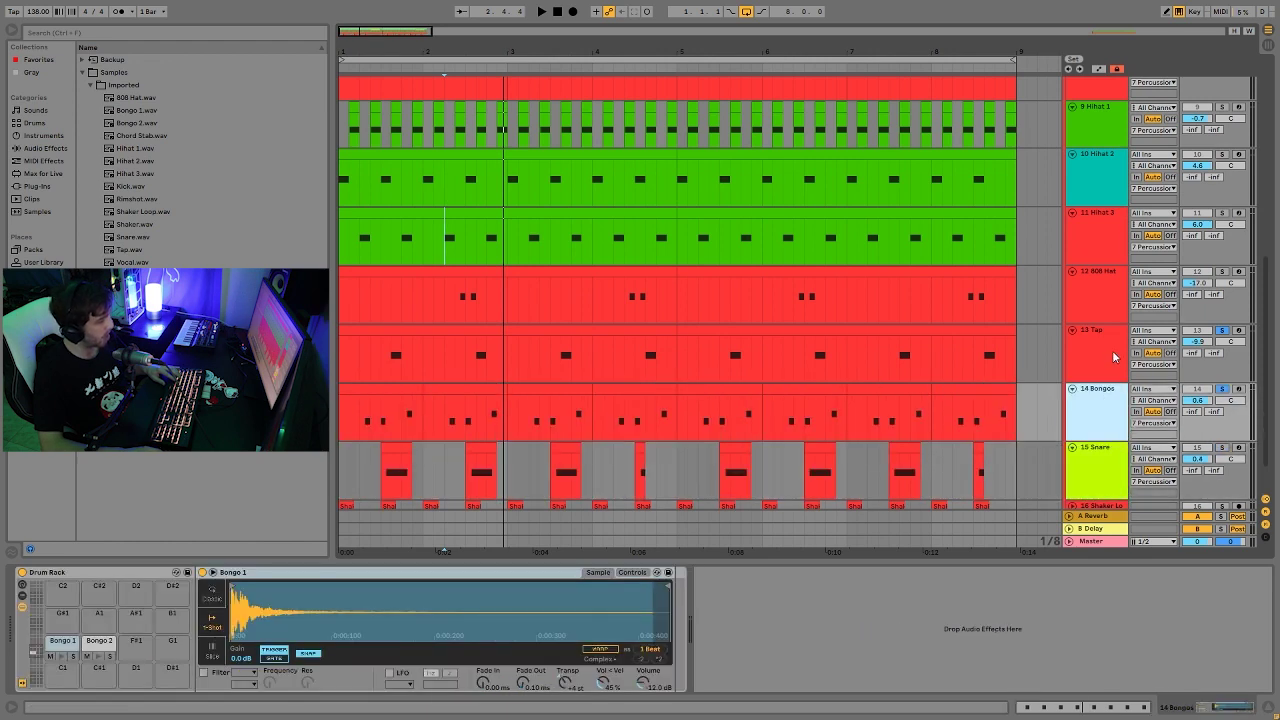
pyautogui.press('space')
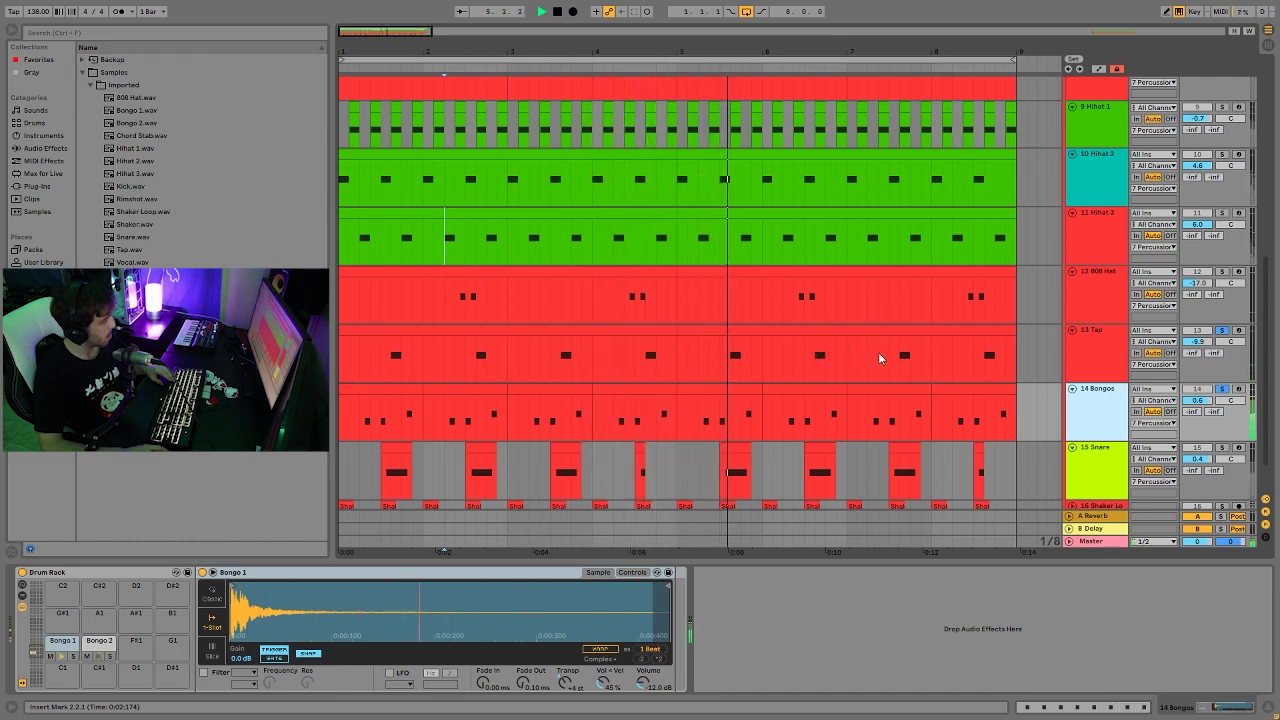
pyautogui.press('space')
# Step: Shift the Bongos' first-bar notes earlier, unsolo Tap to view its sampler, and replay
pyautogui.scroll(1, 1213, 268)
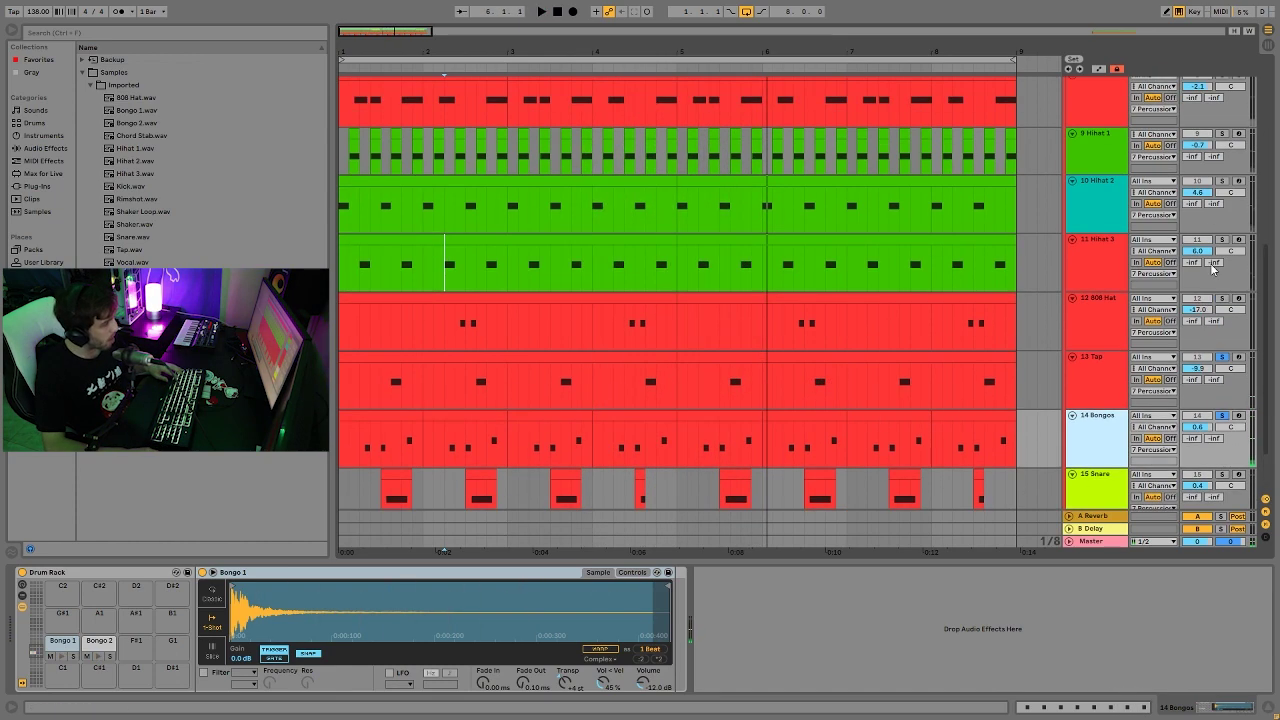
pyautogui.moveTo(510, 429); pyautogui.dragTo(338, 428)
pyautogui.press('space')
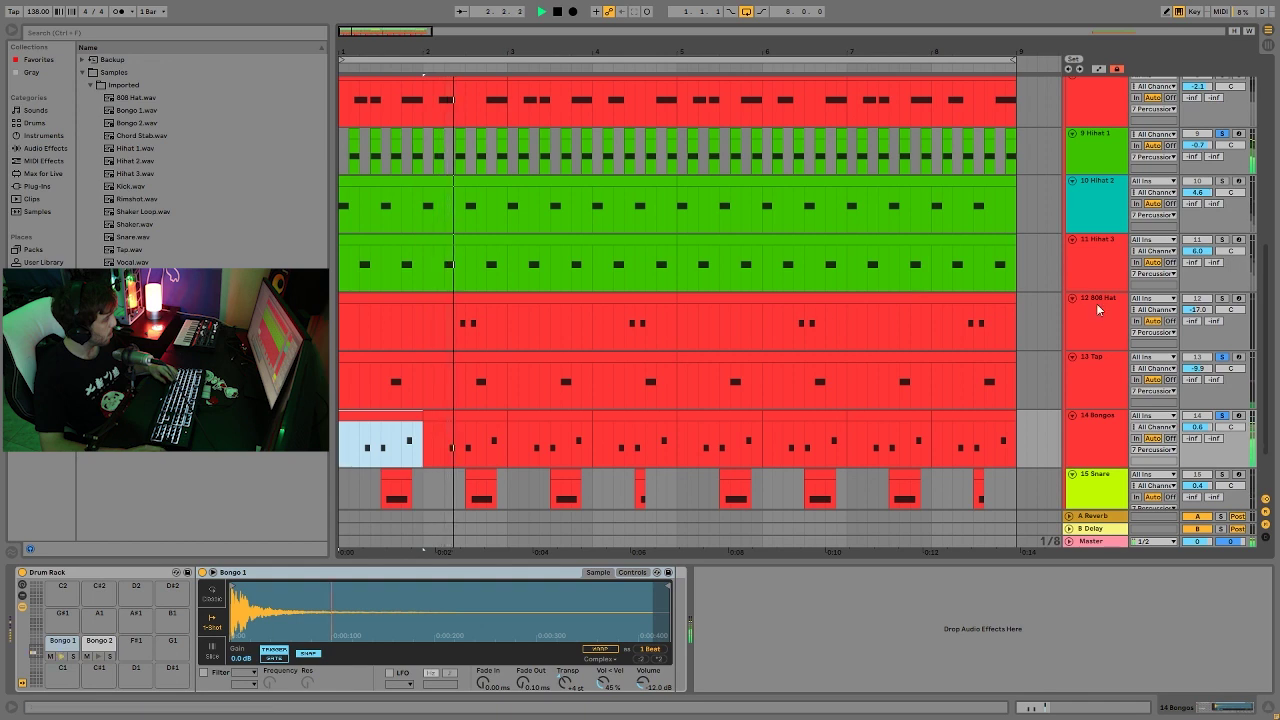
pyautogui.click(1224, 363)
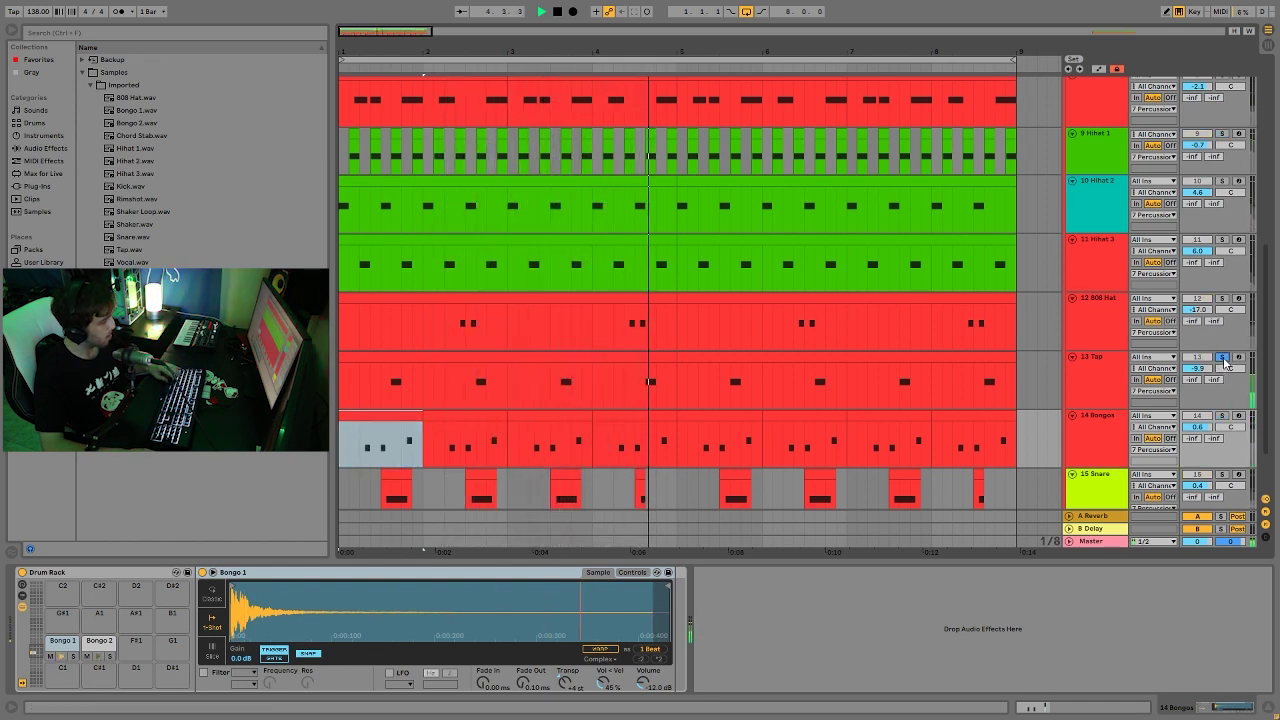
pyautogui.click(1212, 367)
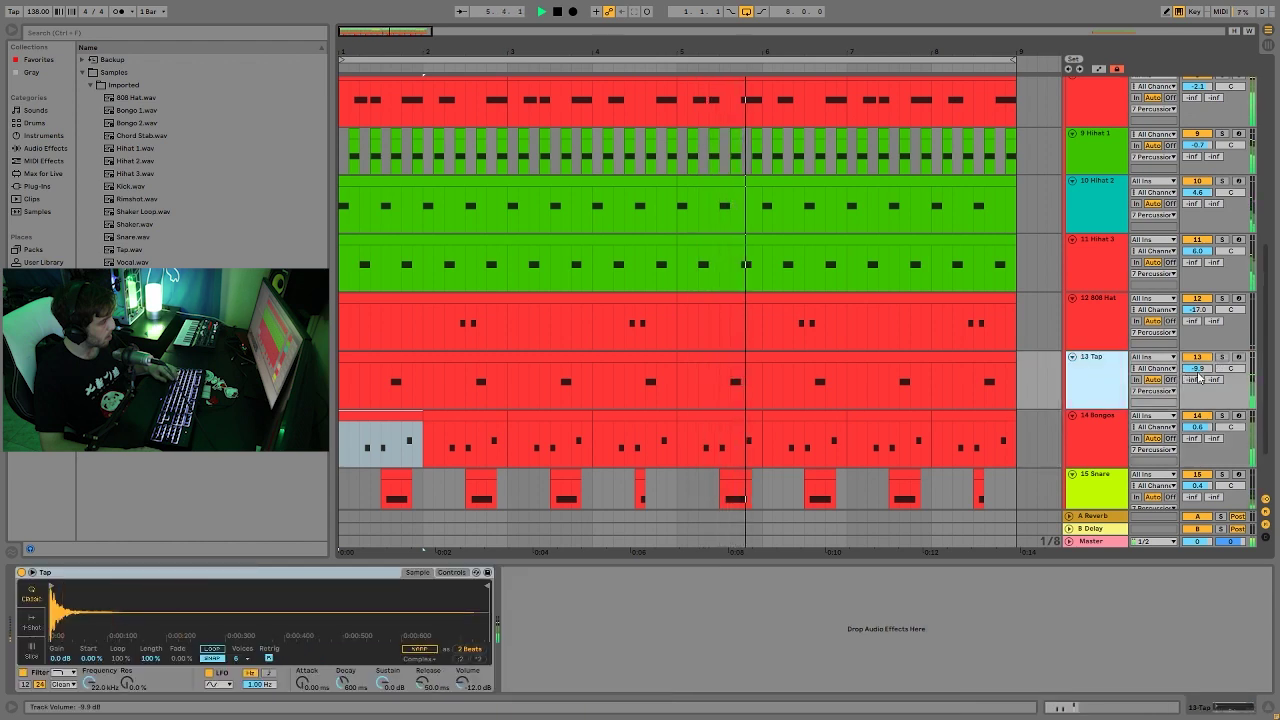
pyautogui.press('space')
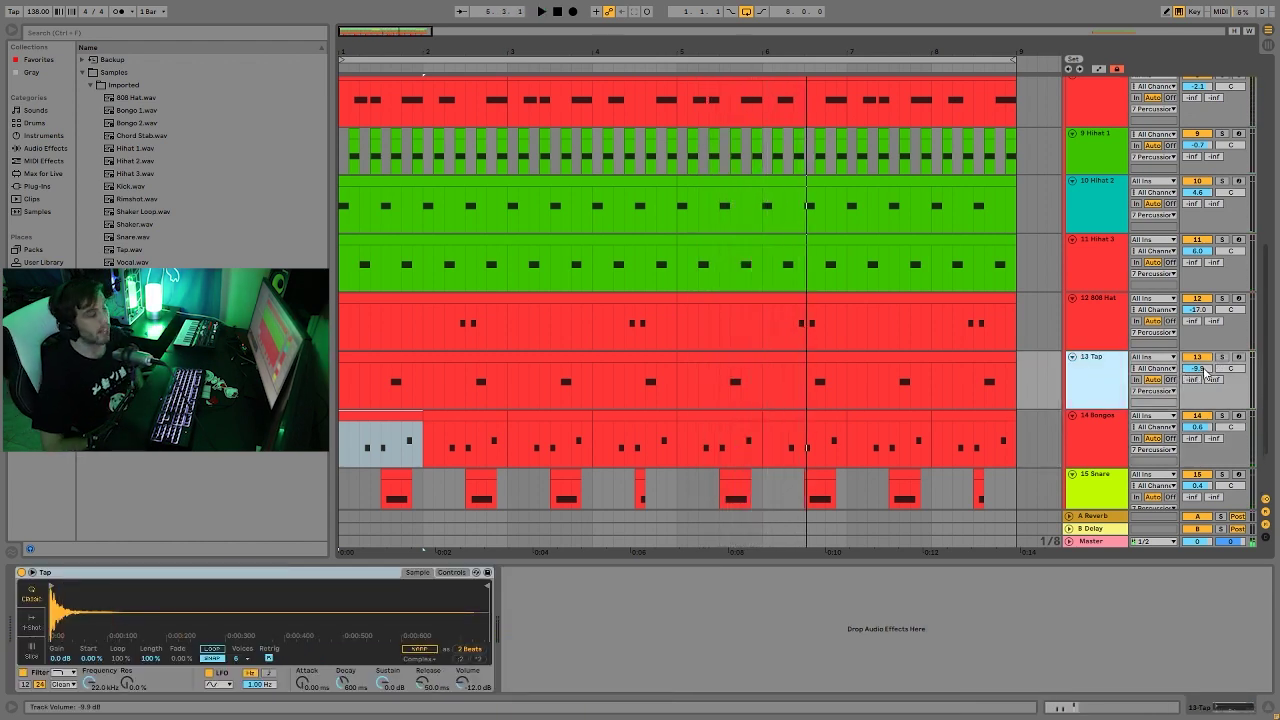
pyautogui.press('space')
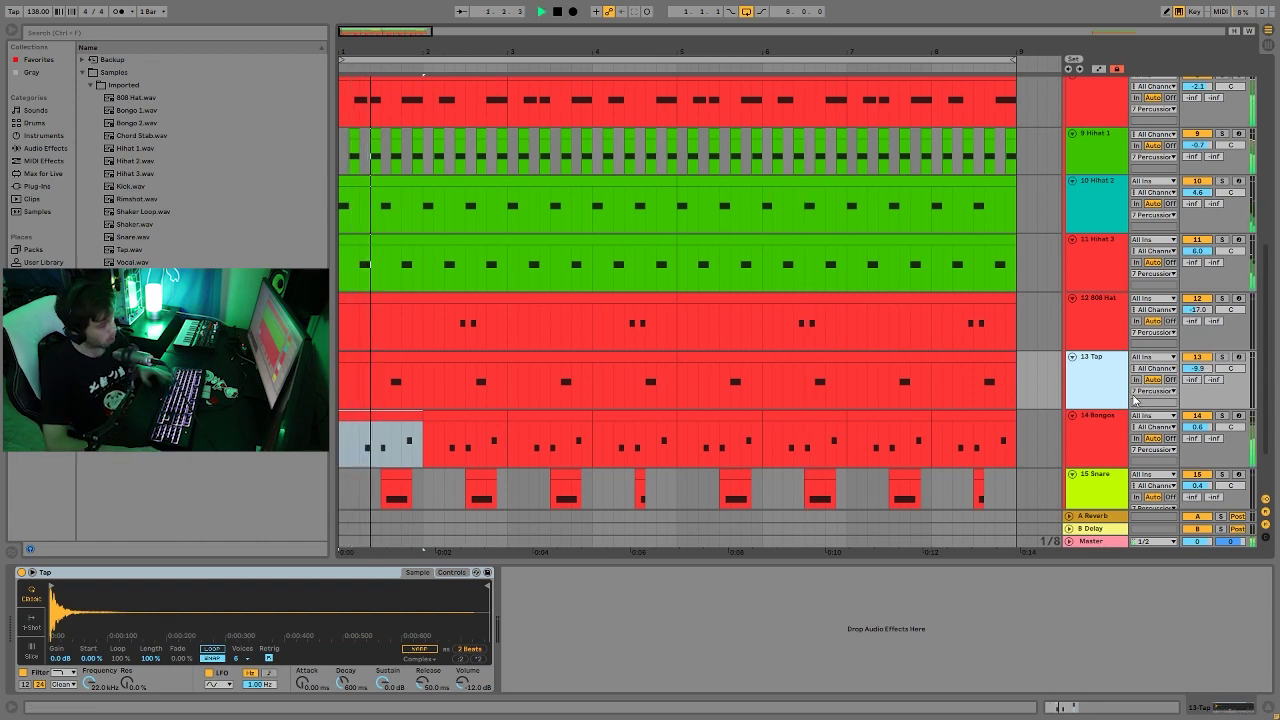
pyautogui.scroll(-2, 1116, 371)
# Step: Solo Shaker Loop and play from bar 1 on the Snare track
pyautogui.scroll(-1, 1116, 371)
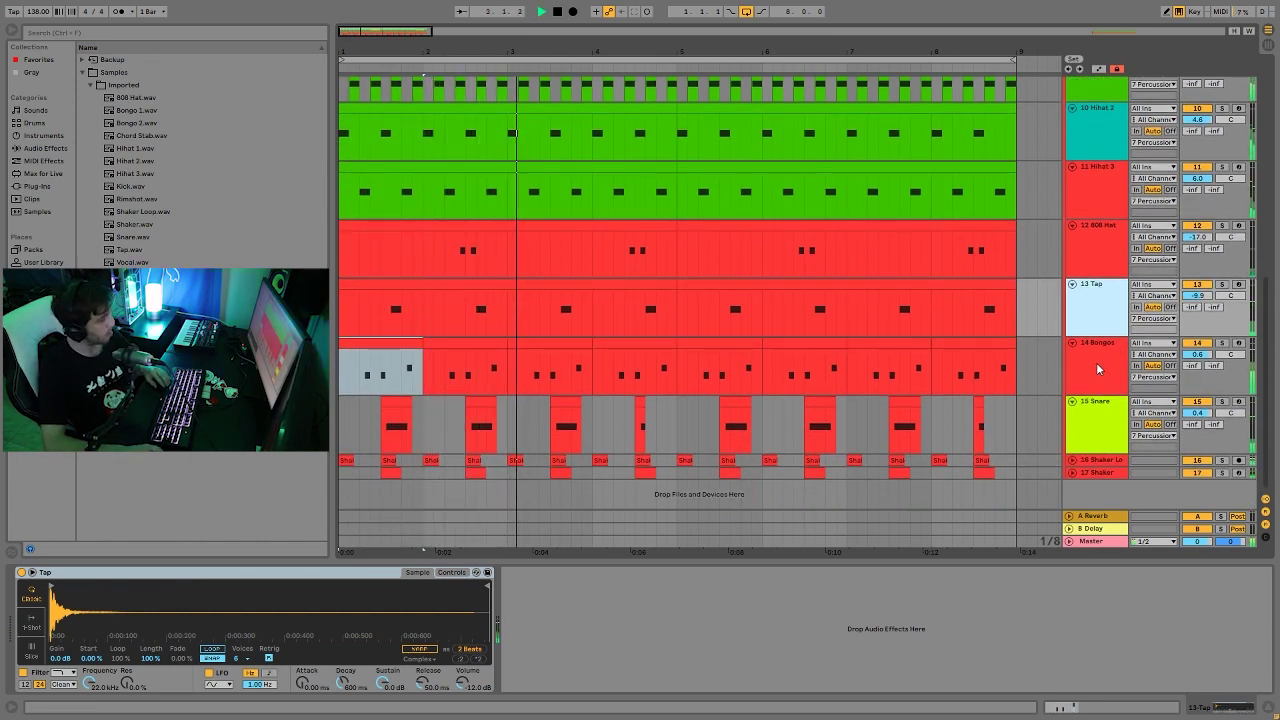
pyautogui.press('space')
pyautogui.click(1221, 460)
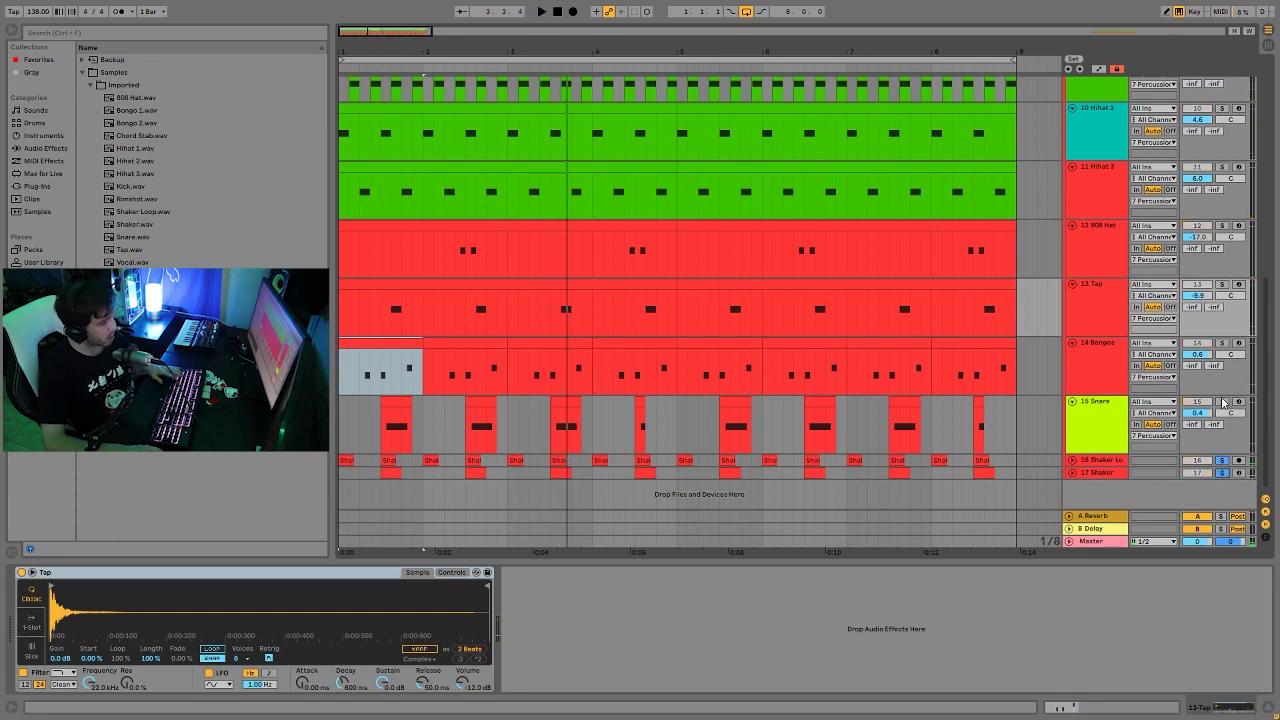
pyautogui.click(341, 419)
pyautogui.press('space')
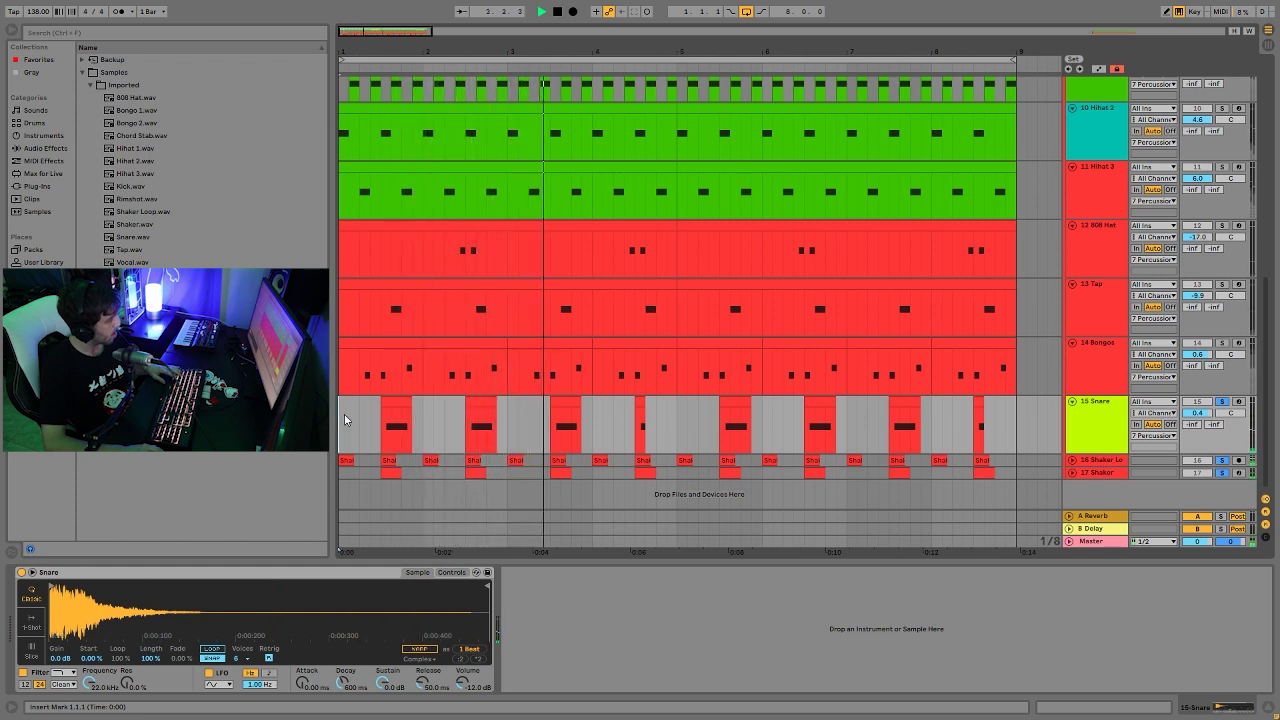
pyautogui.press('space')
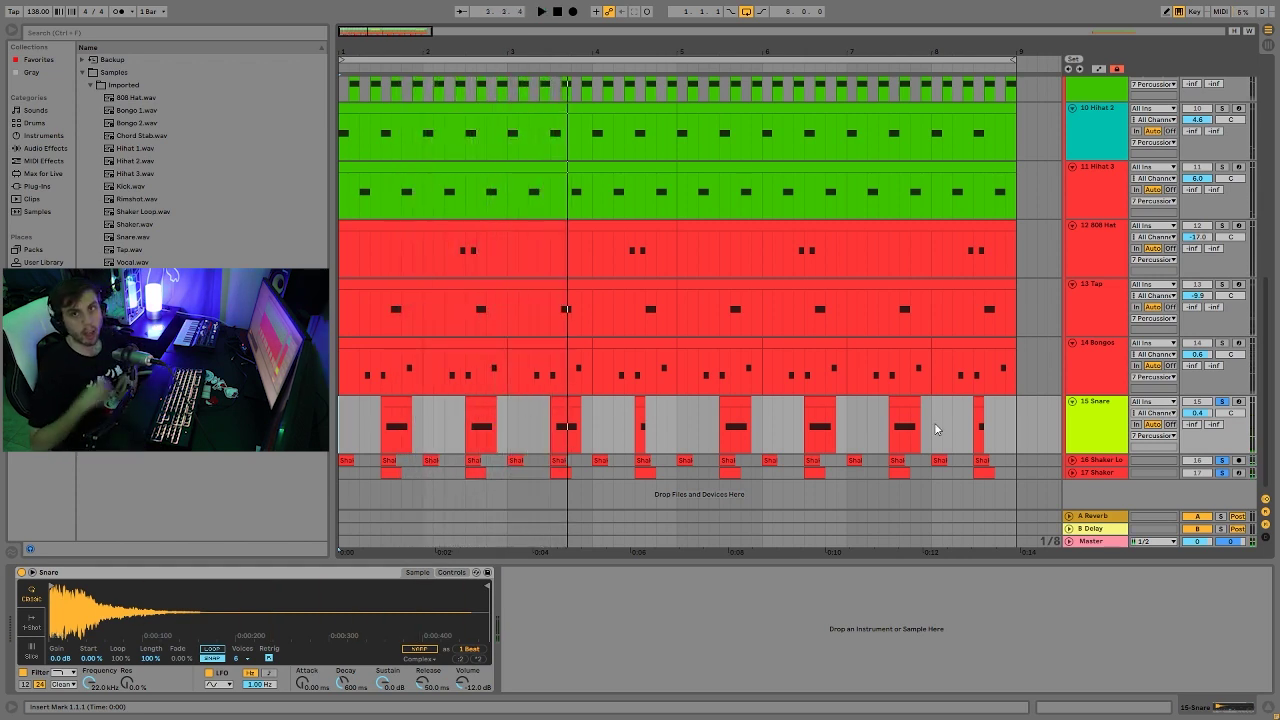
# Step: Unsolo Snare and Shaker Loop, expand Shaker Loop to full height and solo it for playback
pyautogui.click(1221, 461)
pyautogui.press('space')
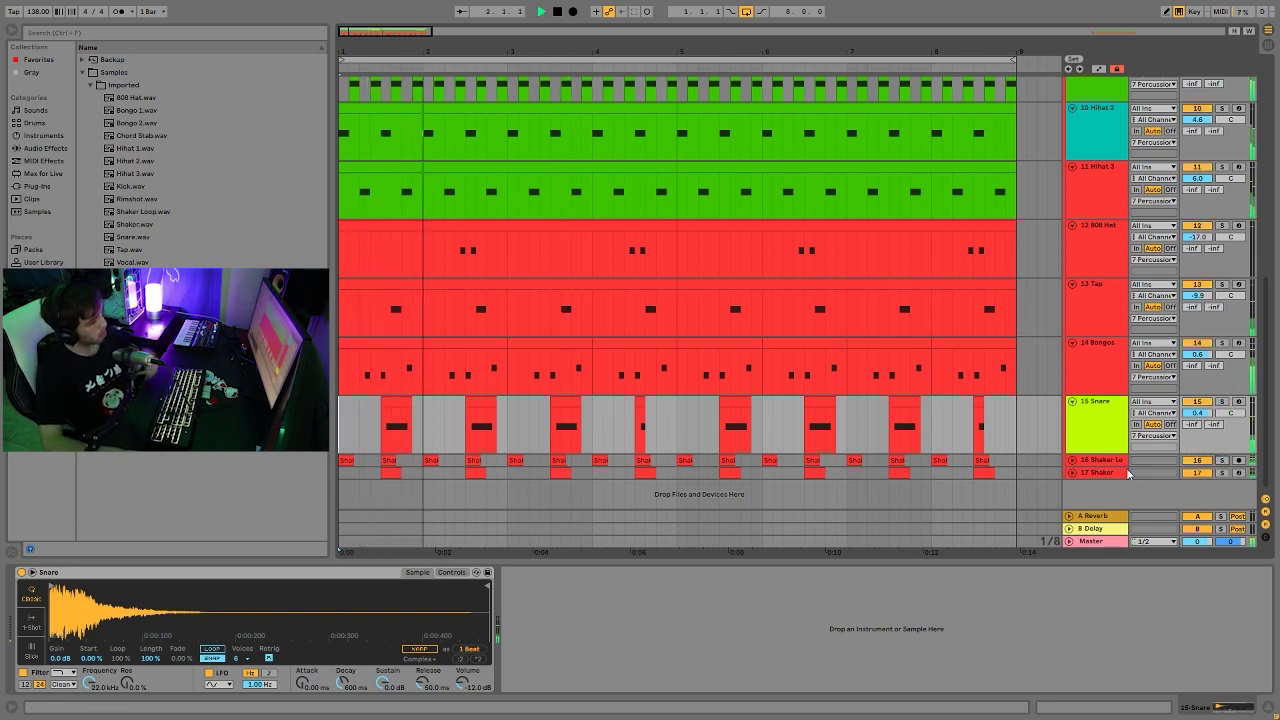
pyautogui.click(1092, 460)
pyautogui.click(1072, 461)
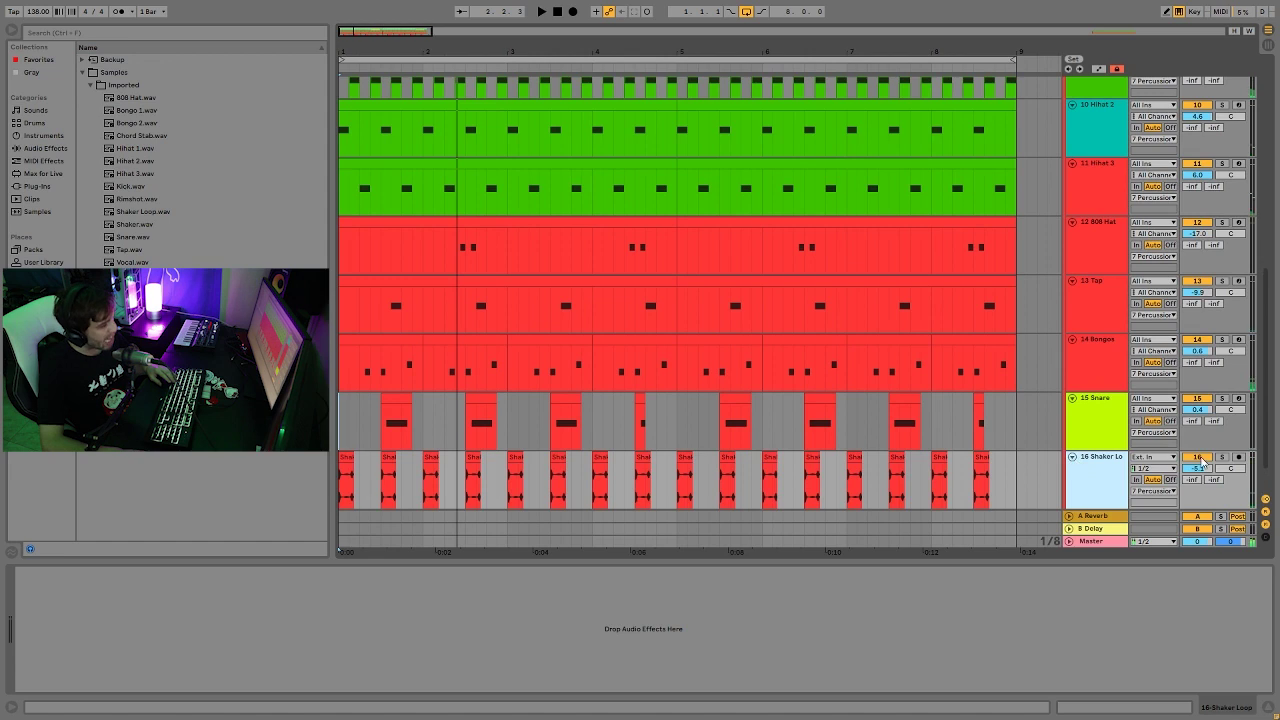
pyautogui.click(1221, 457)
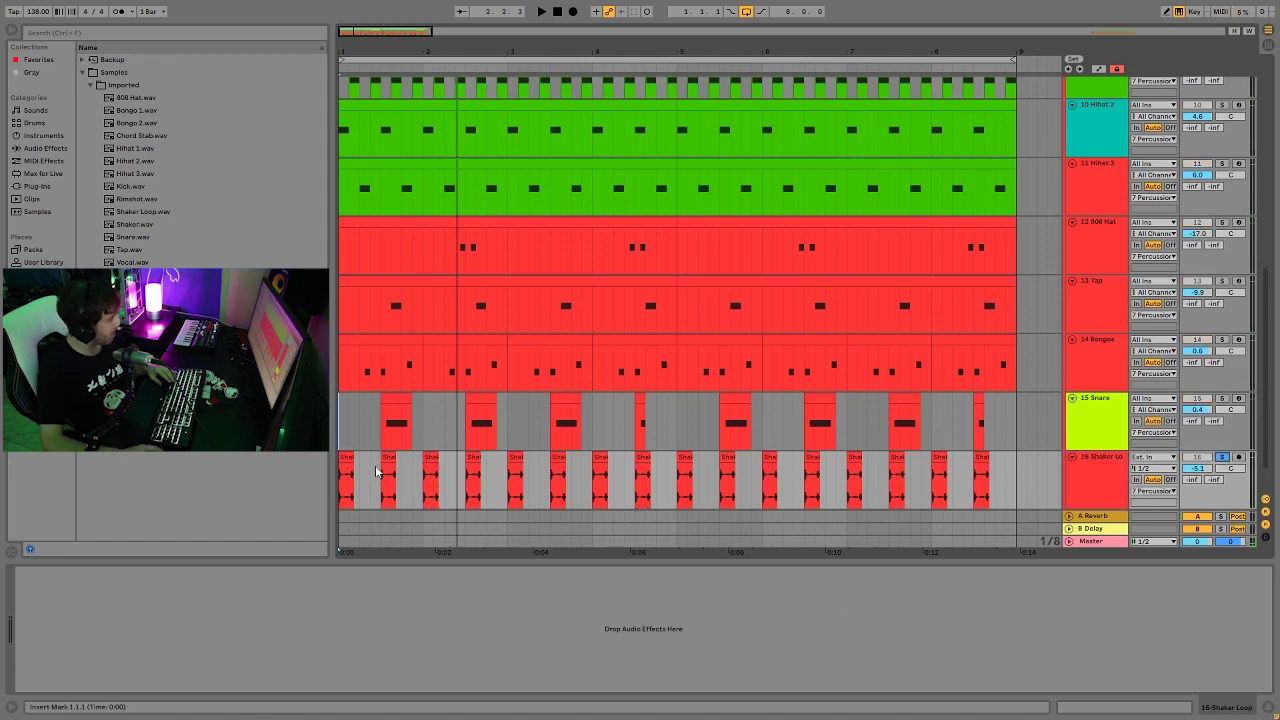
pyautogui.press('space')
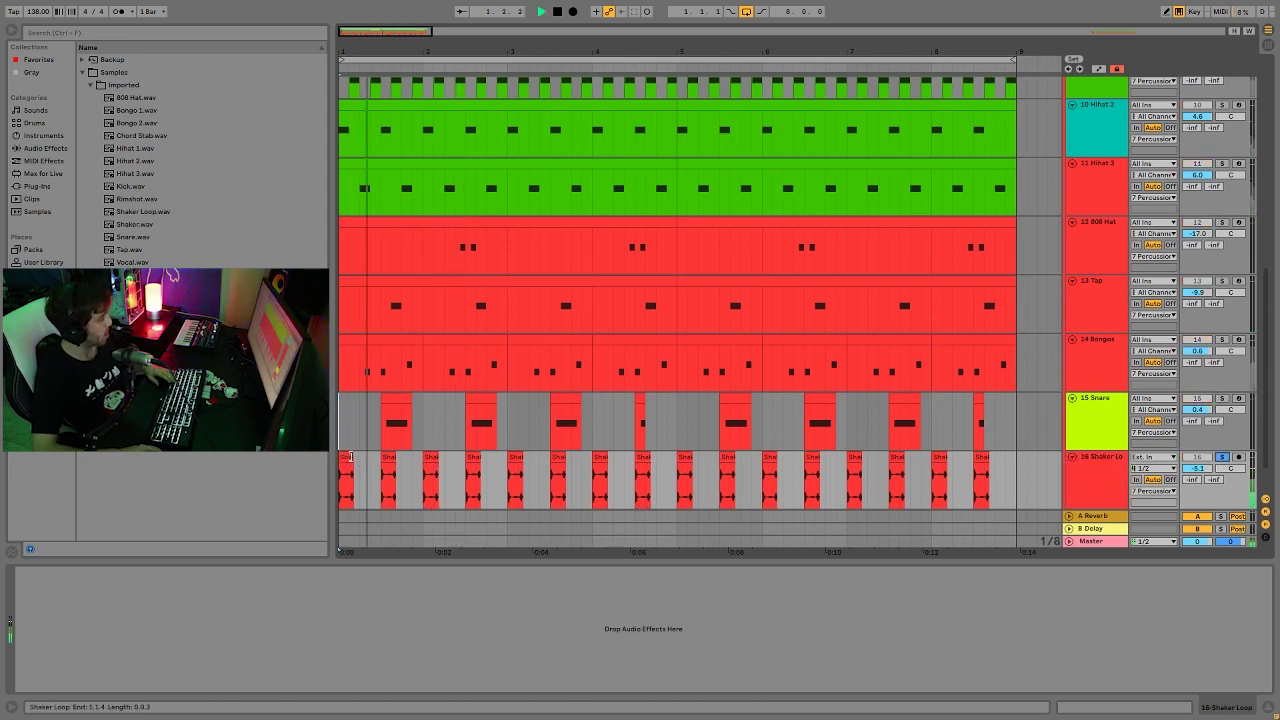
pyautogui.hotkey('ctrl', 'd')
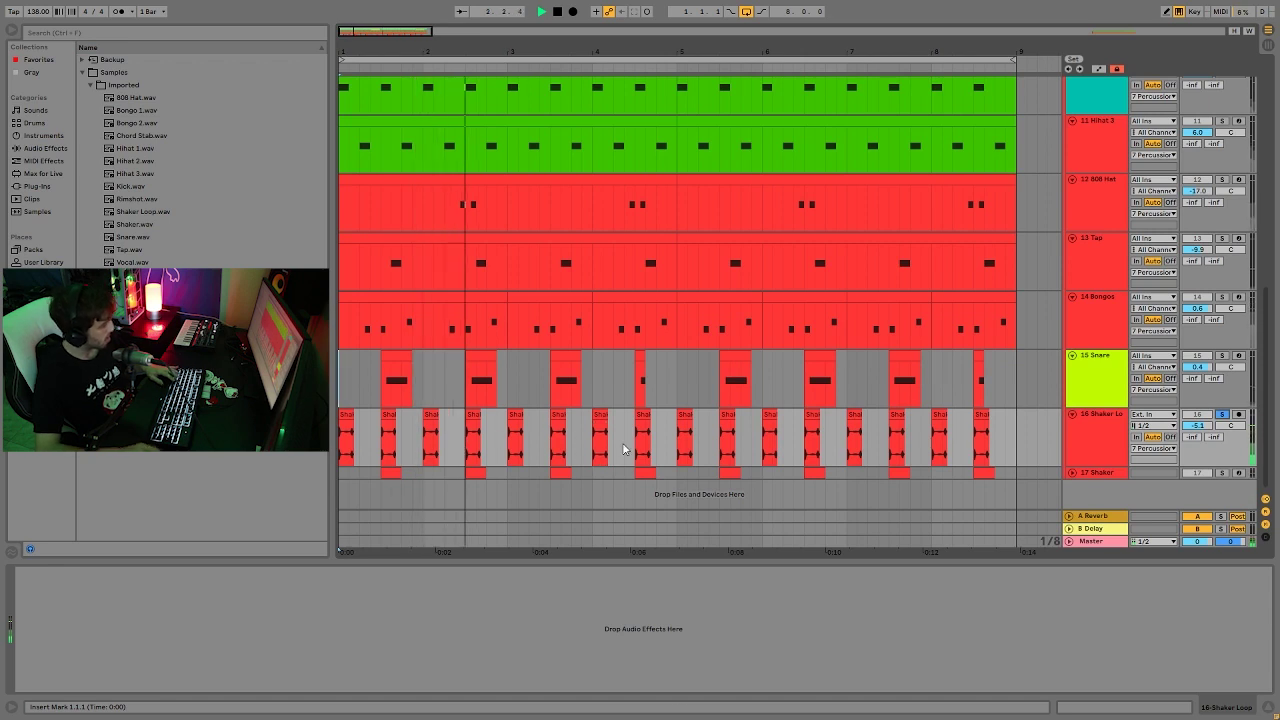
pyautogui.press('space')
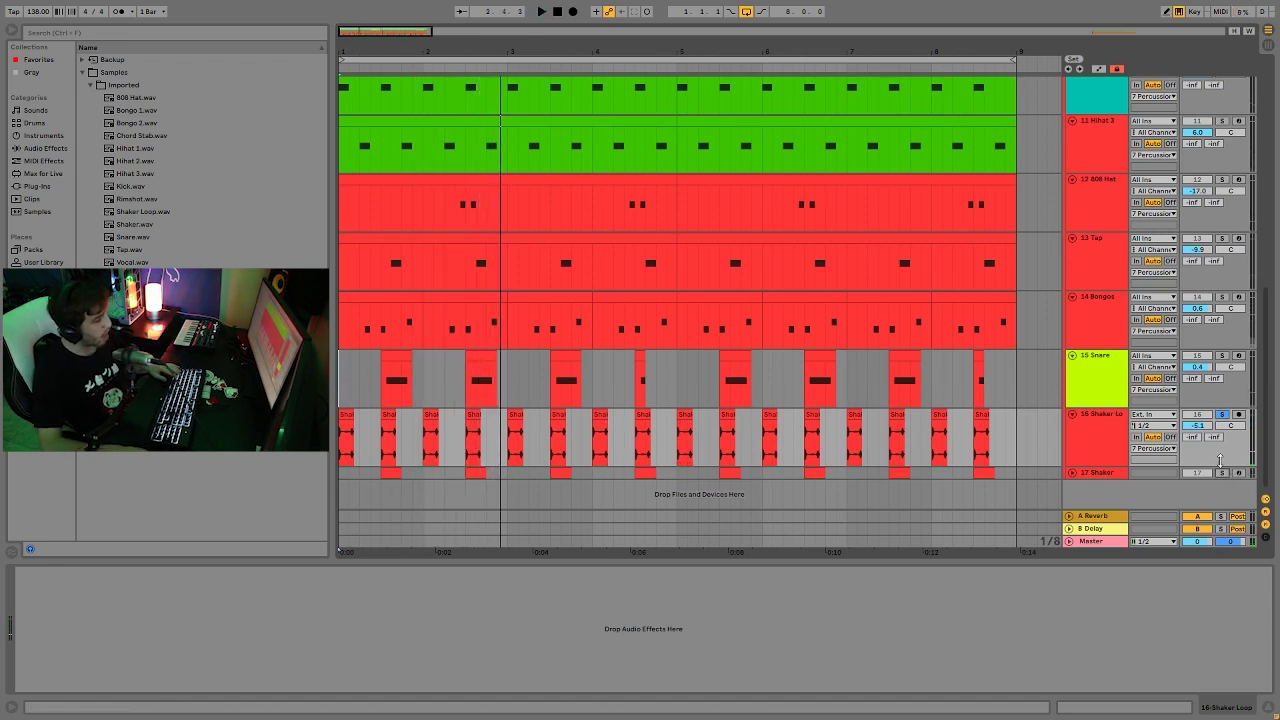
# Step: Show the Shaker's sampler from its clip, then solo Snare and Shaker together and play
pyautogui.click(390, 472)
pyautogui.press('space')
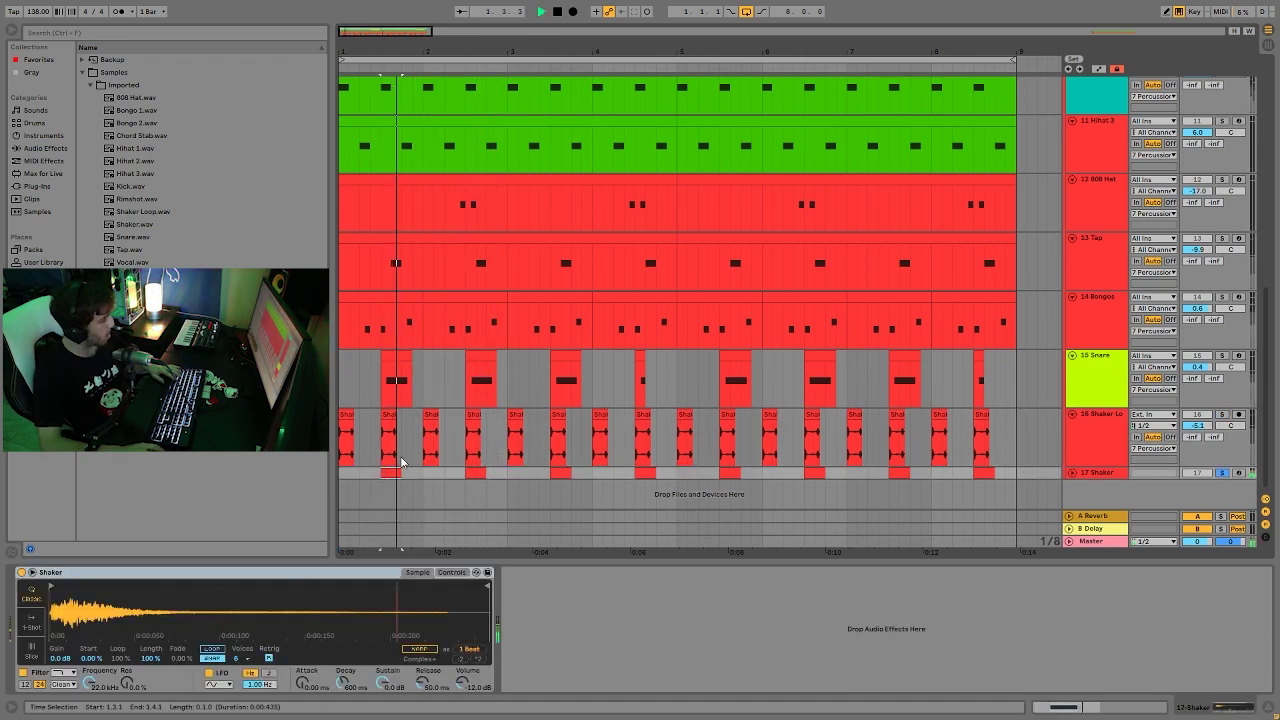
pyautogui.press('space')
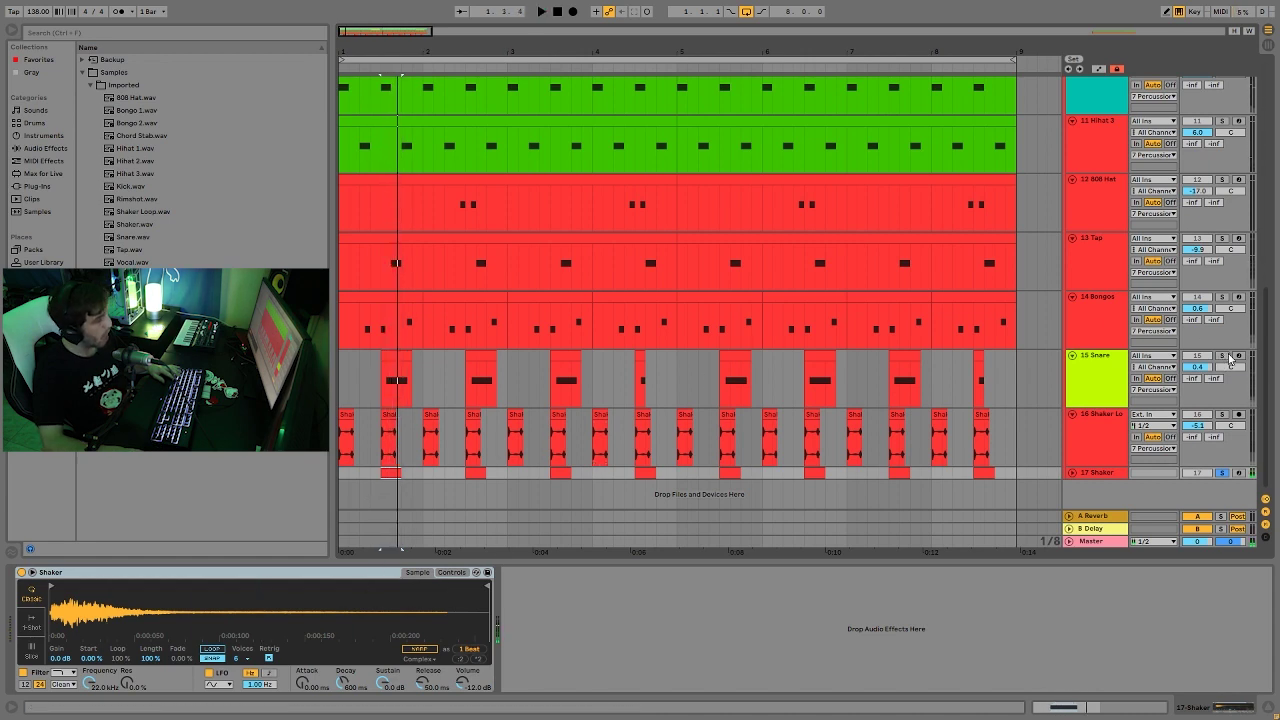
pyautogui.click(1222, 356)
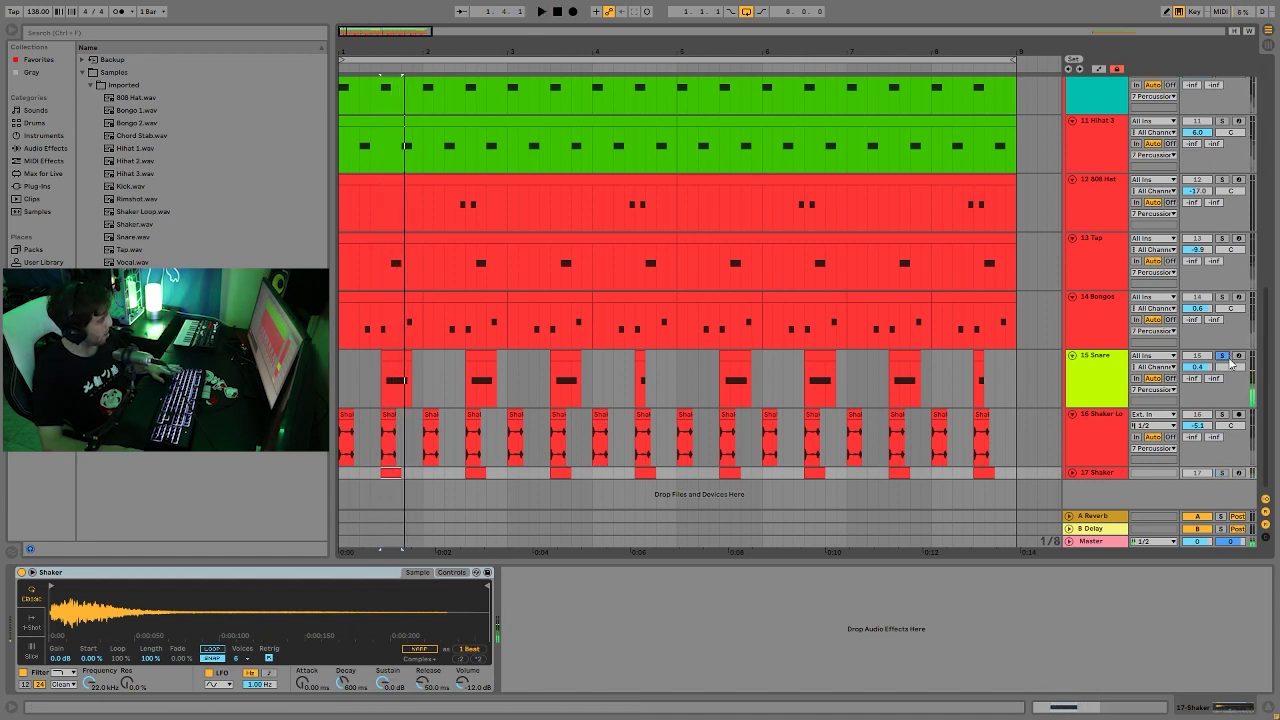
pyautogui.click(1222, 474)
pyautogui.press('space')
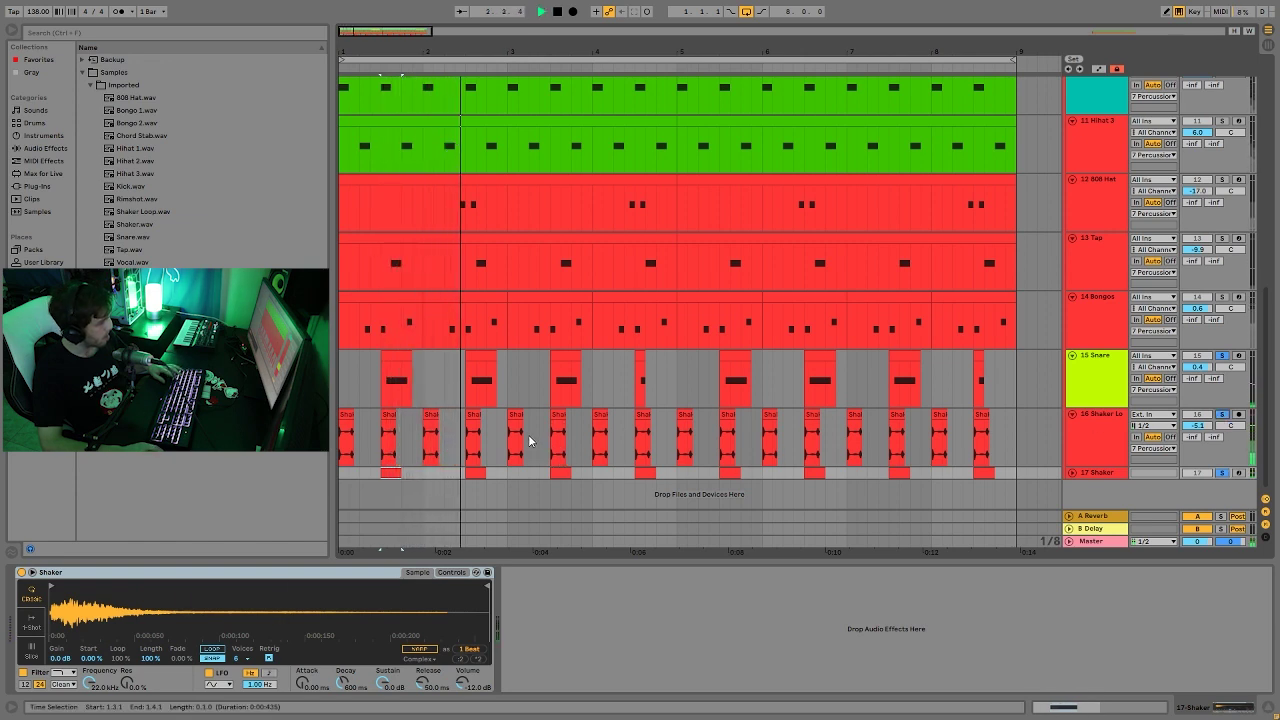
pyautogui.press('space')
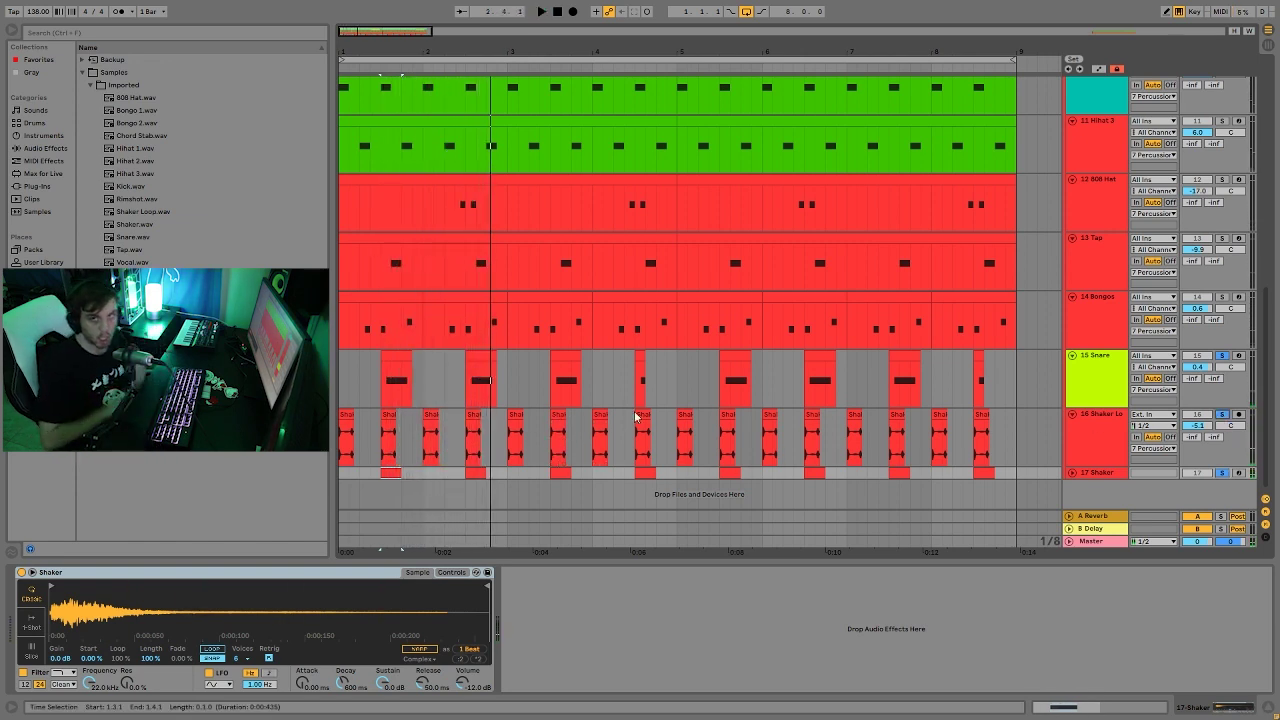
pyautogui.press('space')
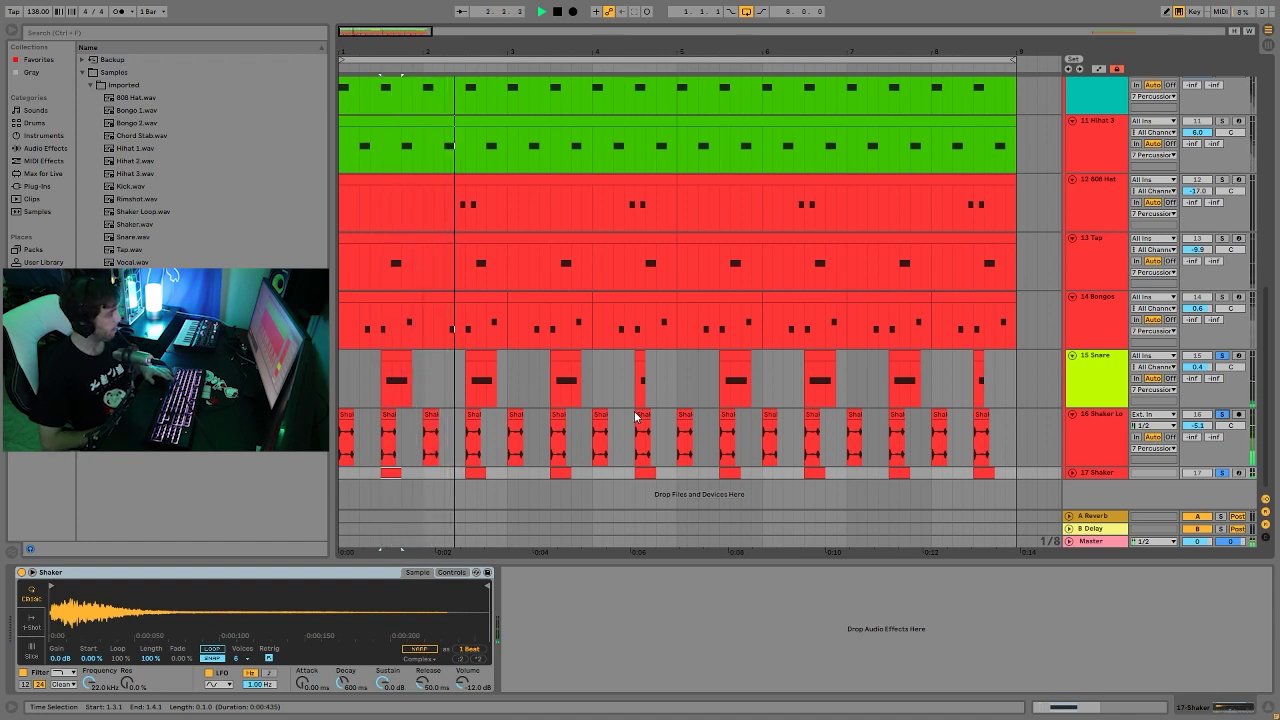
# Step: Unsolo the snare and shaker tracks and play the full arrangement from bar 1
pyautogui.click(1221, 414)
pyautogui.press('space')
pyautogui.click(392, 398)
pyautogui.click(341, 382)
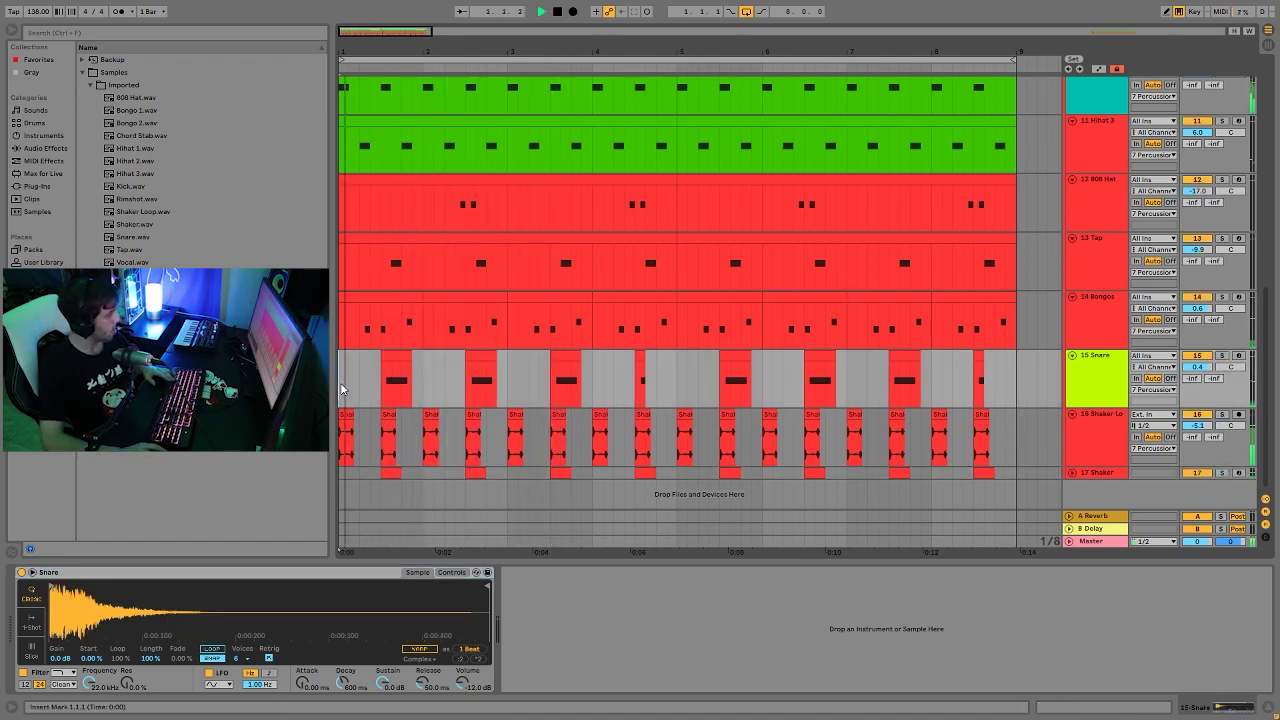
pyautogui.press('space')
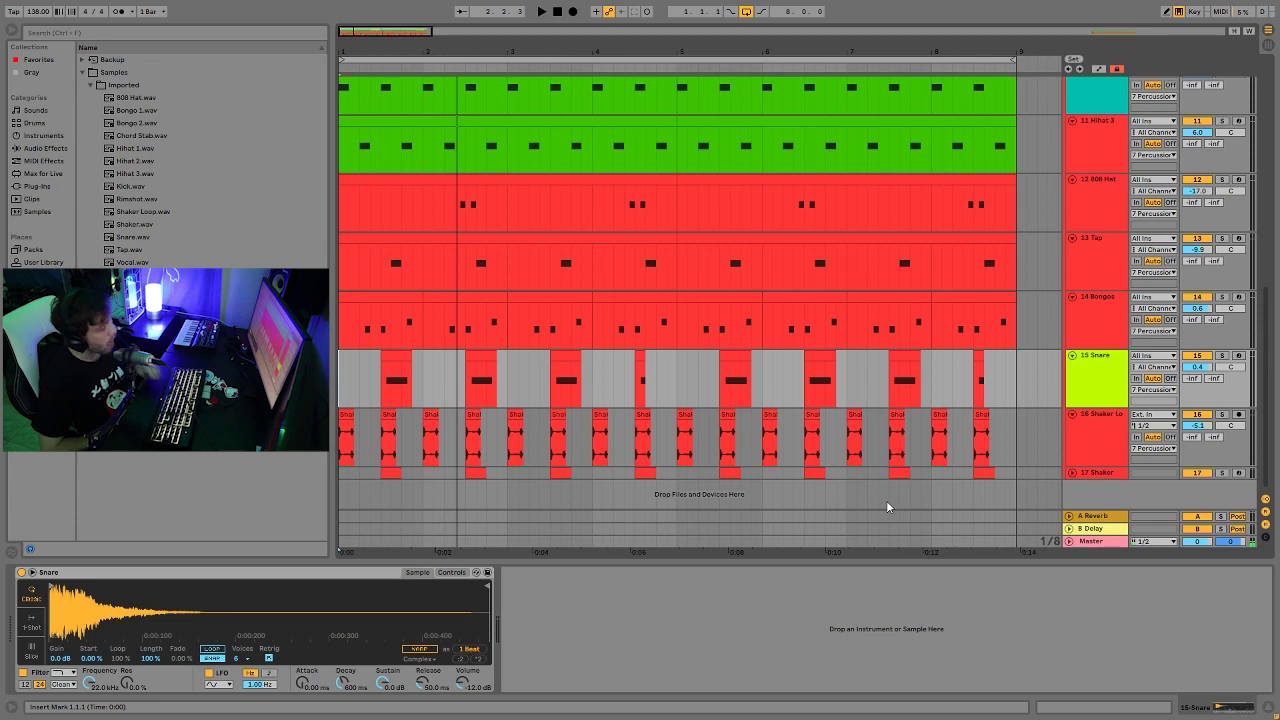
# Step: Briefly play the arrangement, stop, and scroll through its tracks
pyautogui.press('space')
pyautogui.scroll(5, 930, 490)
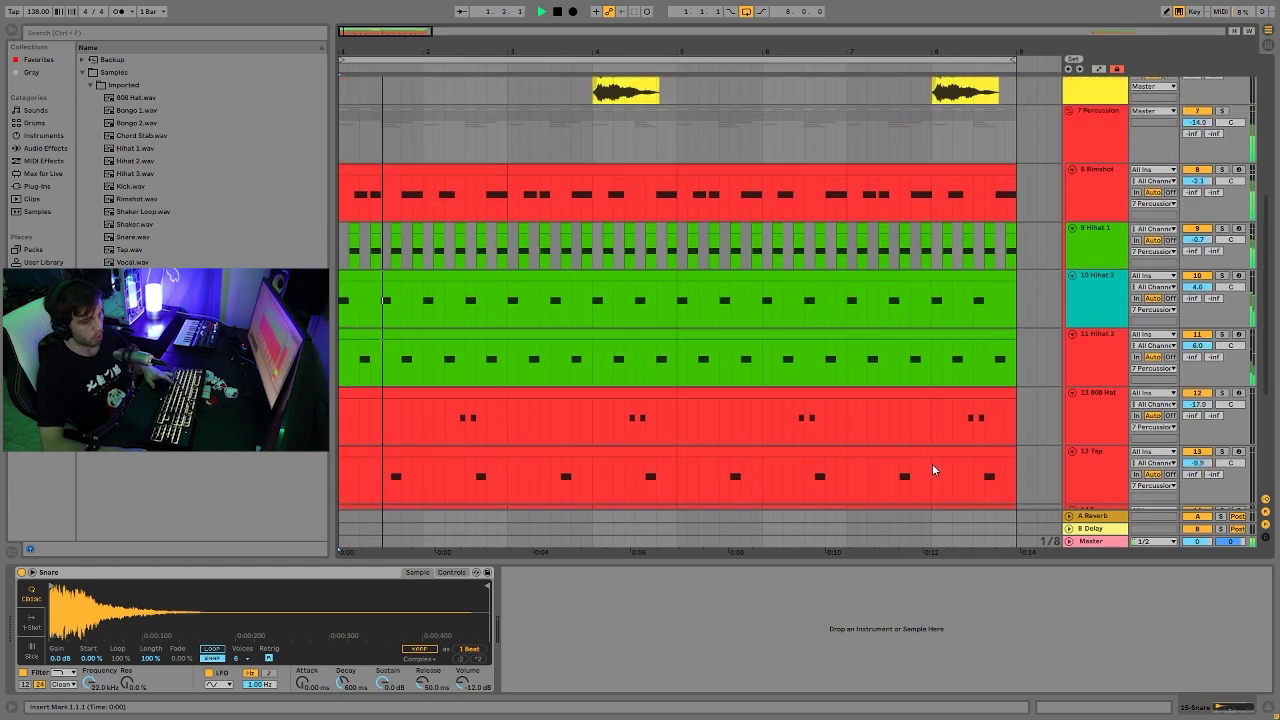
pyautogui.scroll(-3, 967, 445)
pyautogui.scroll(4, 903, 465)
pyautogui.press('space')
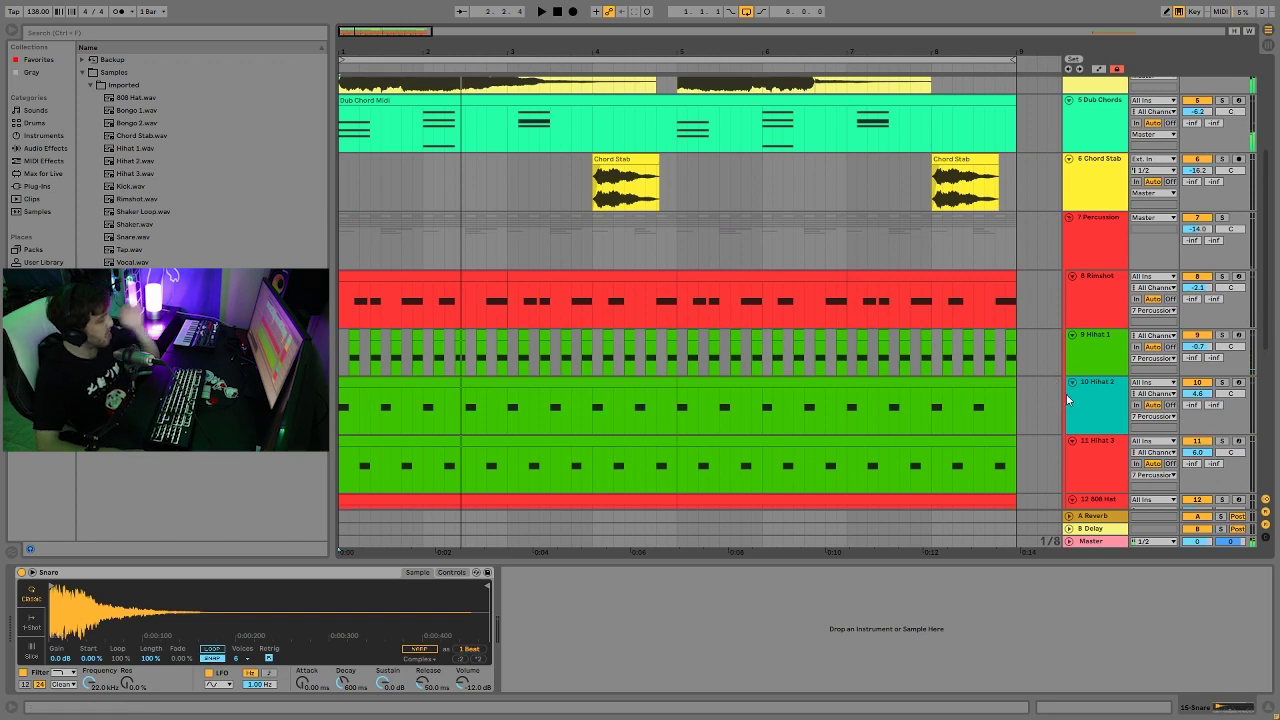
pyautogui.scroll(-2, 1079, 390)
pyautogui.scroll(-5, 1081, 392)
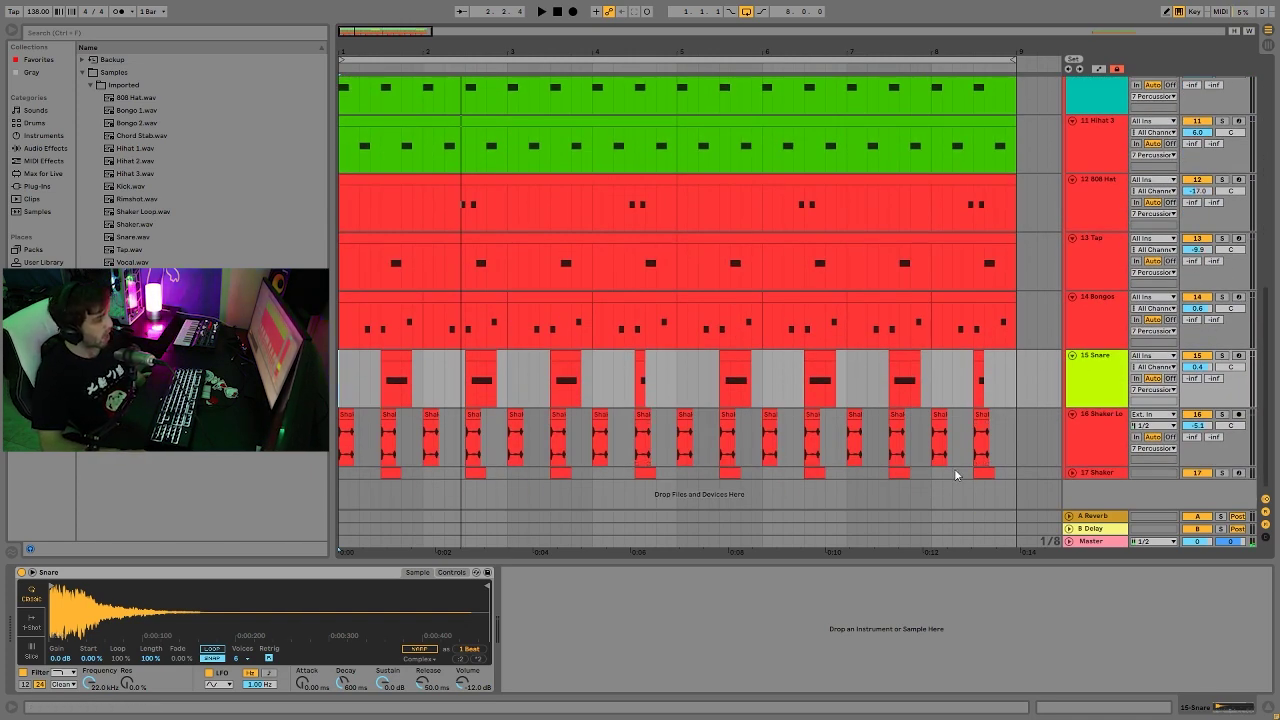
pyautogui.scroll(4, 649, 345)
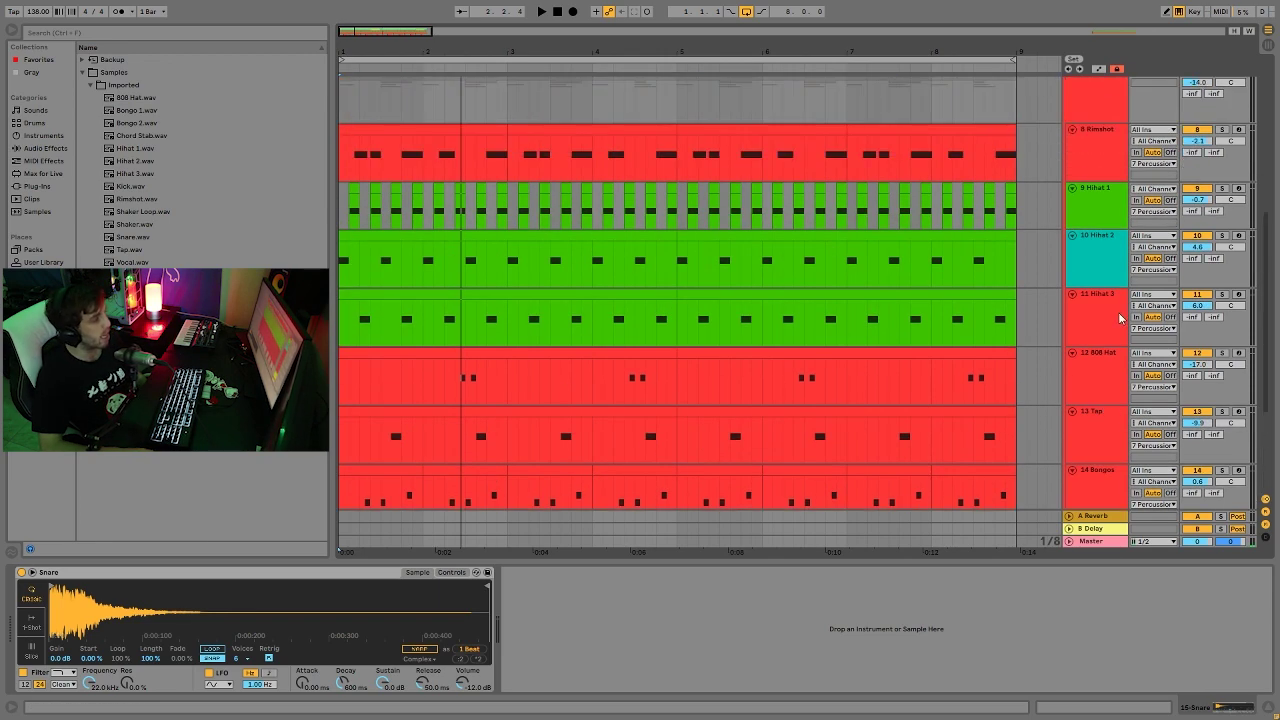
pyautogui.scroll(-2, 1199, 130)
pyautogui.scroll(7, 1112, 215)
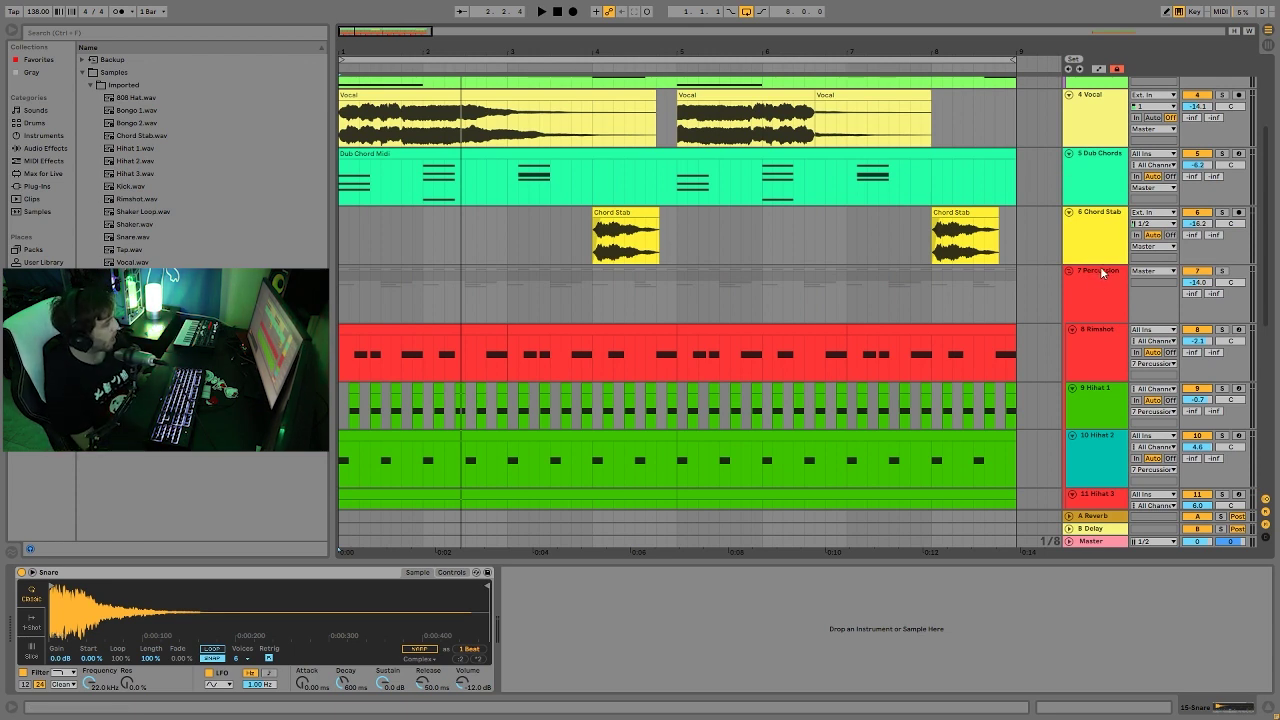
# Step: Select the 8 Rimshot track to display its Simpler and Reverb devices
pyautogui.click(1098, 335)
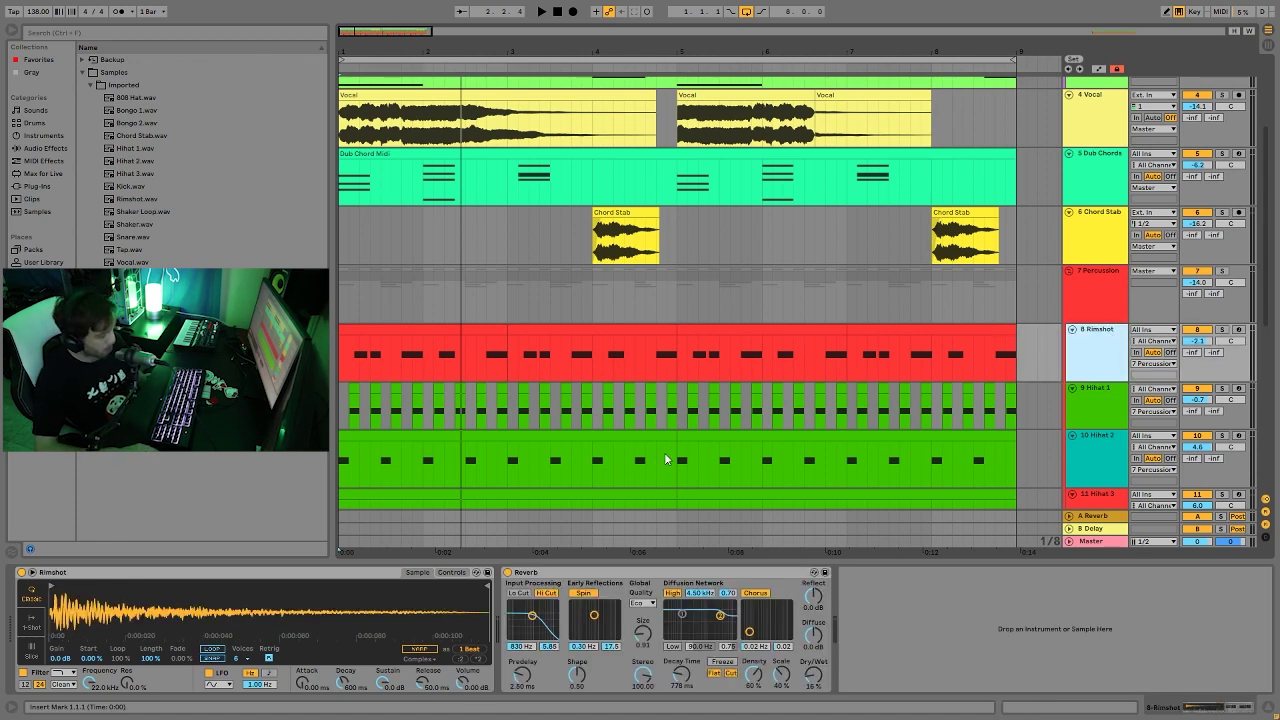
pyautogui.scroll(-7, 905, 405)
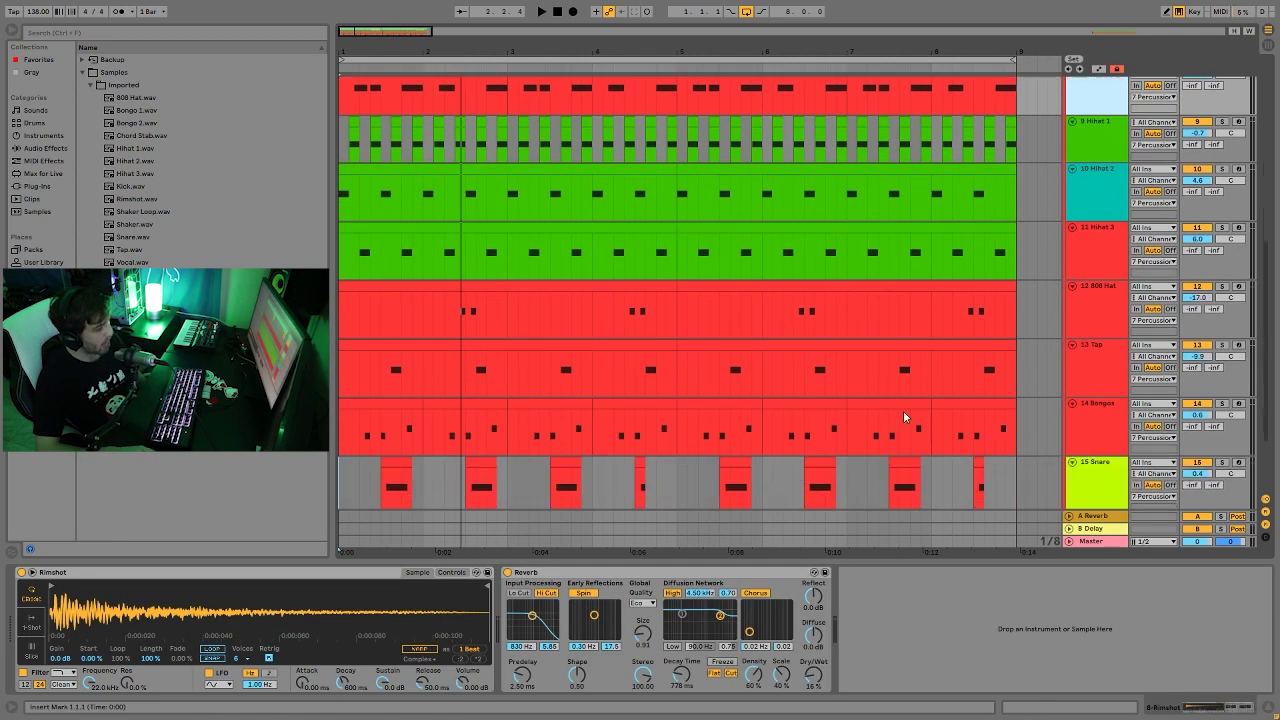
pyautogui.scroll(-2, 962, 410)
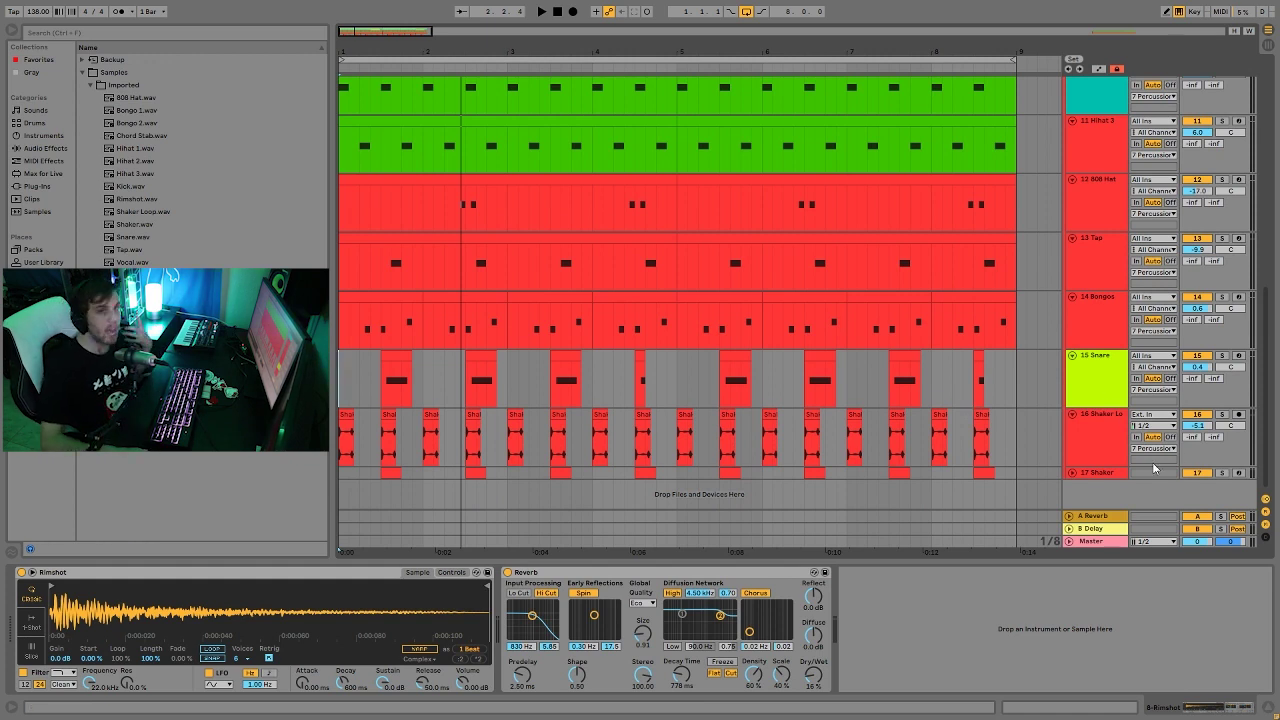
# Step: Unfold the 17 Shaker track to full height, showing its clip pattern
pyautogui.click(1072, 471)
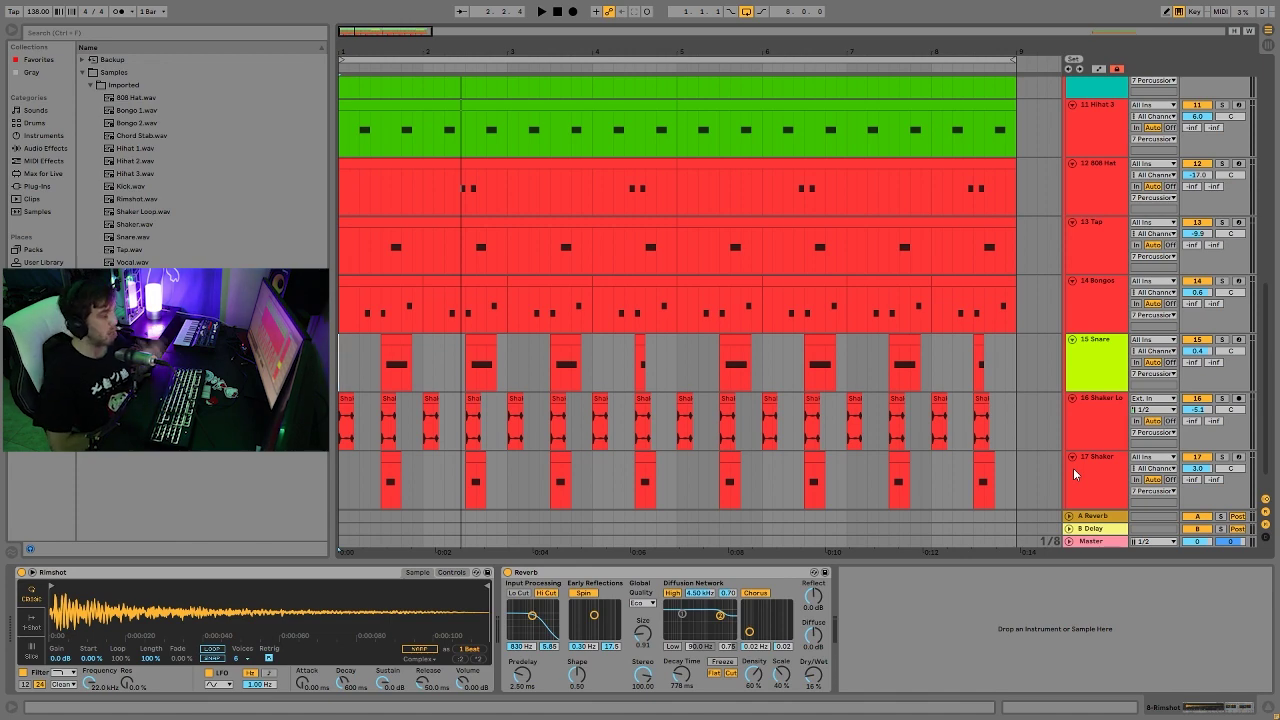
pyautogui.scroll(10, 1099, 364)
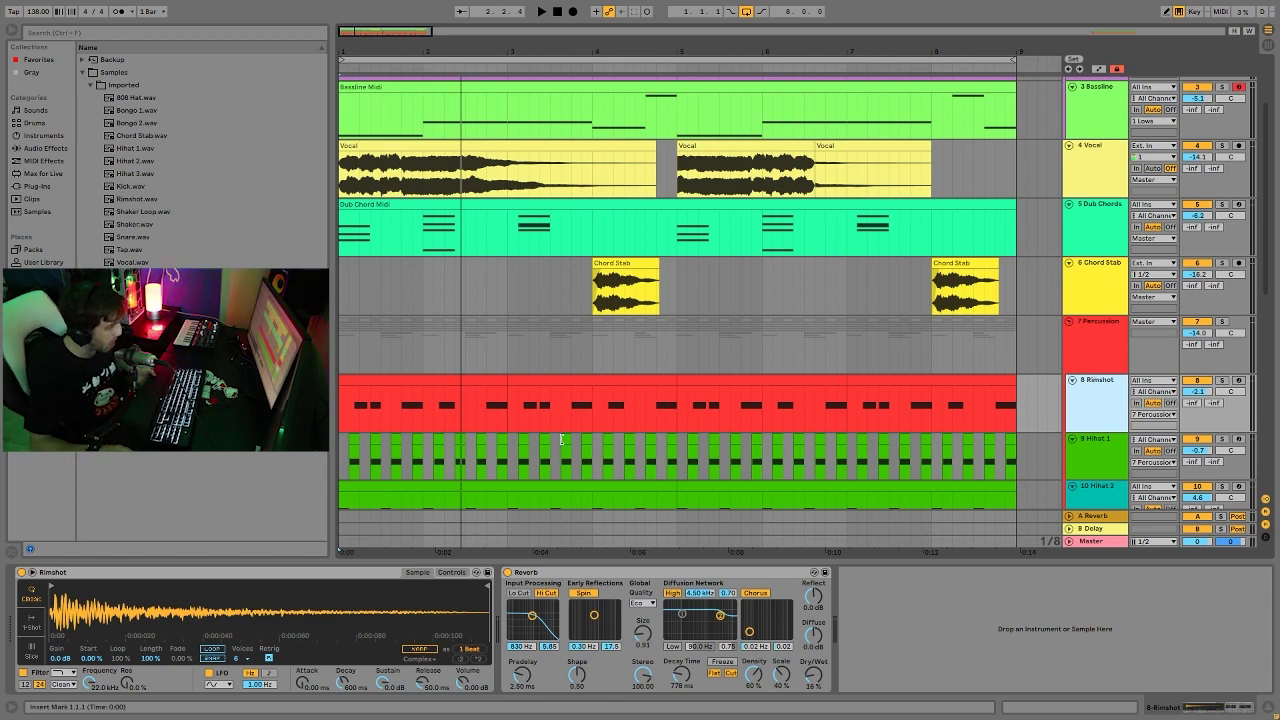
pyautogui.scroll(-4, 1028, 412)
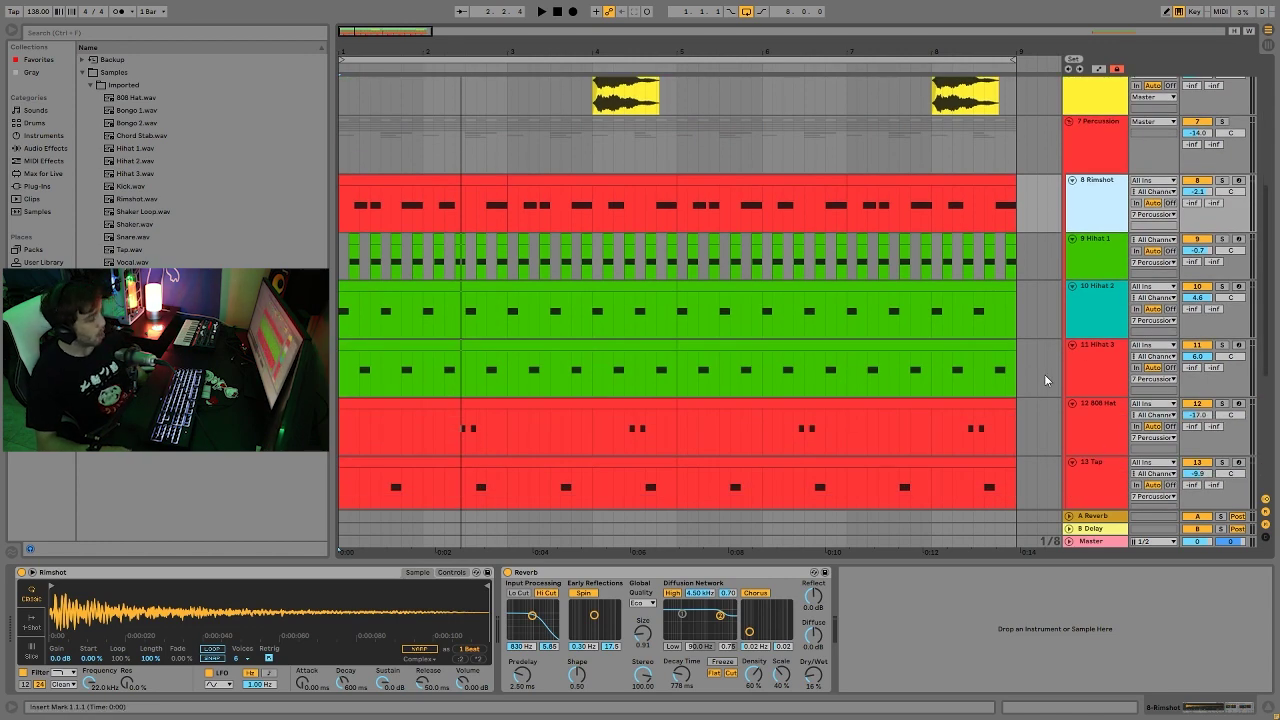
pyautogui.scroll(2, 1044, 374)
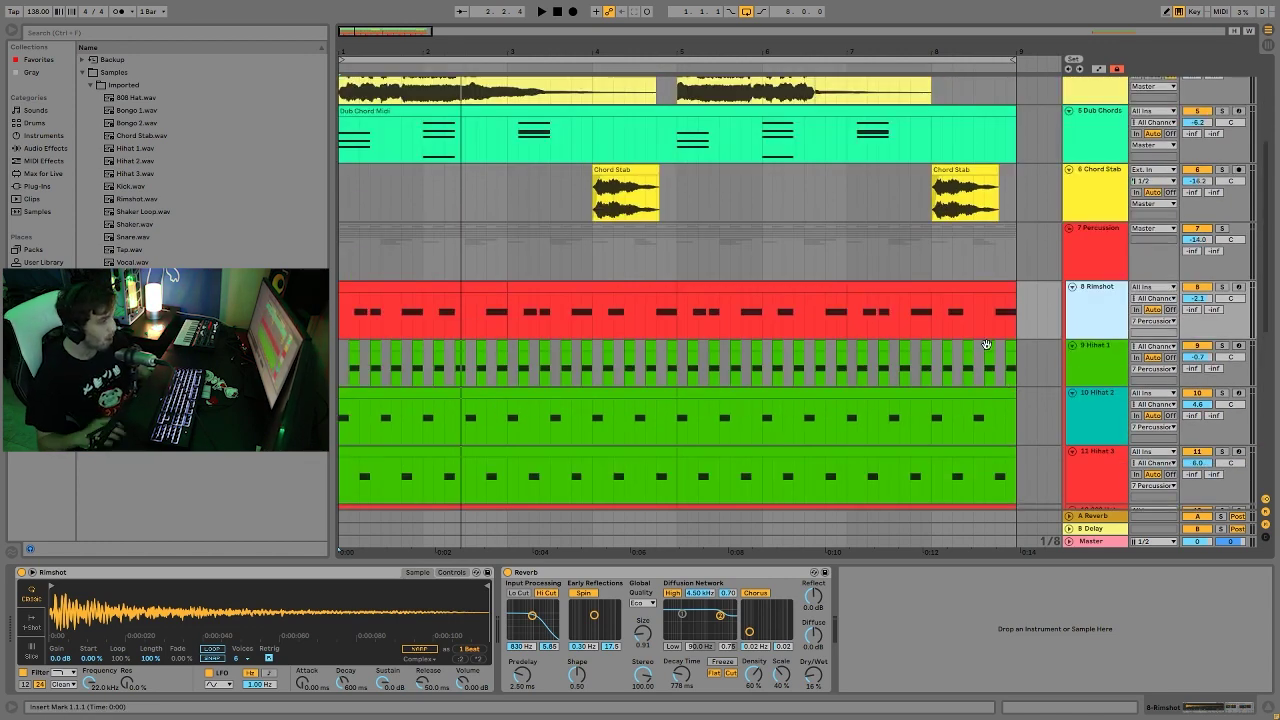
# Step: Solo the 7 Percussion group and compare it with Drum Buss bypassed and re-enabled, then unsolo
pyautogui.click(1095, 243)
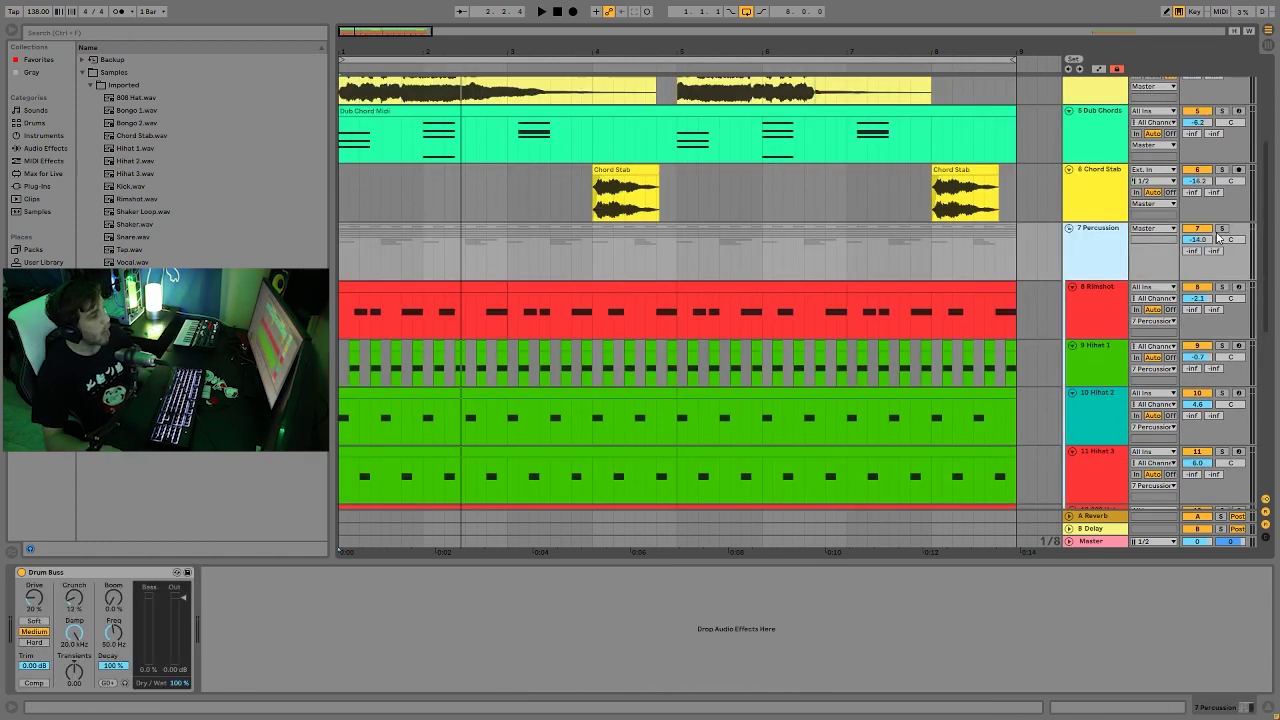
pyautogui.click(1221, 228)
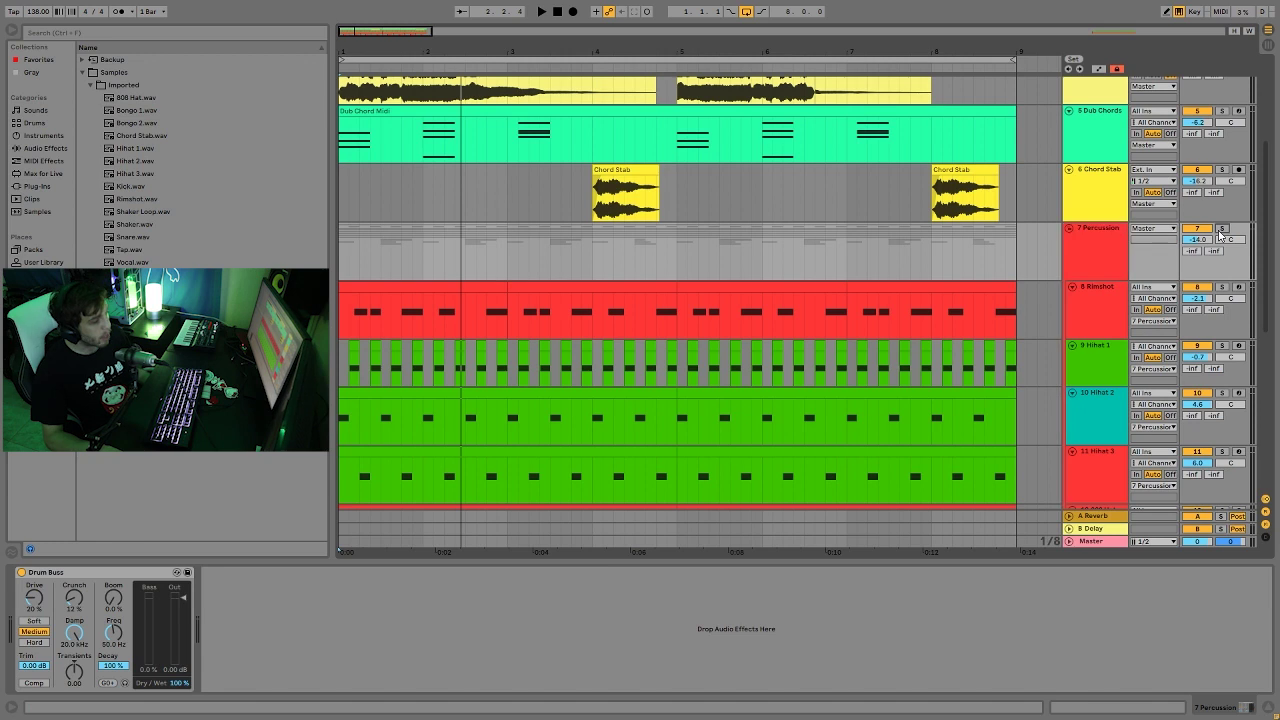
pyautogui.click(21, 572)
pyautogui.press('space')
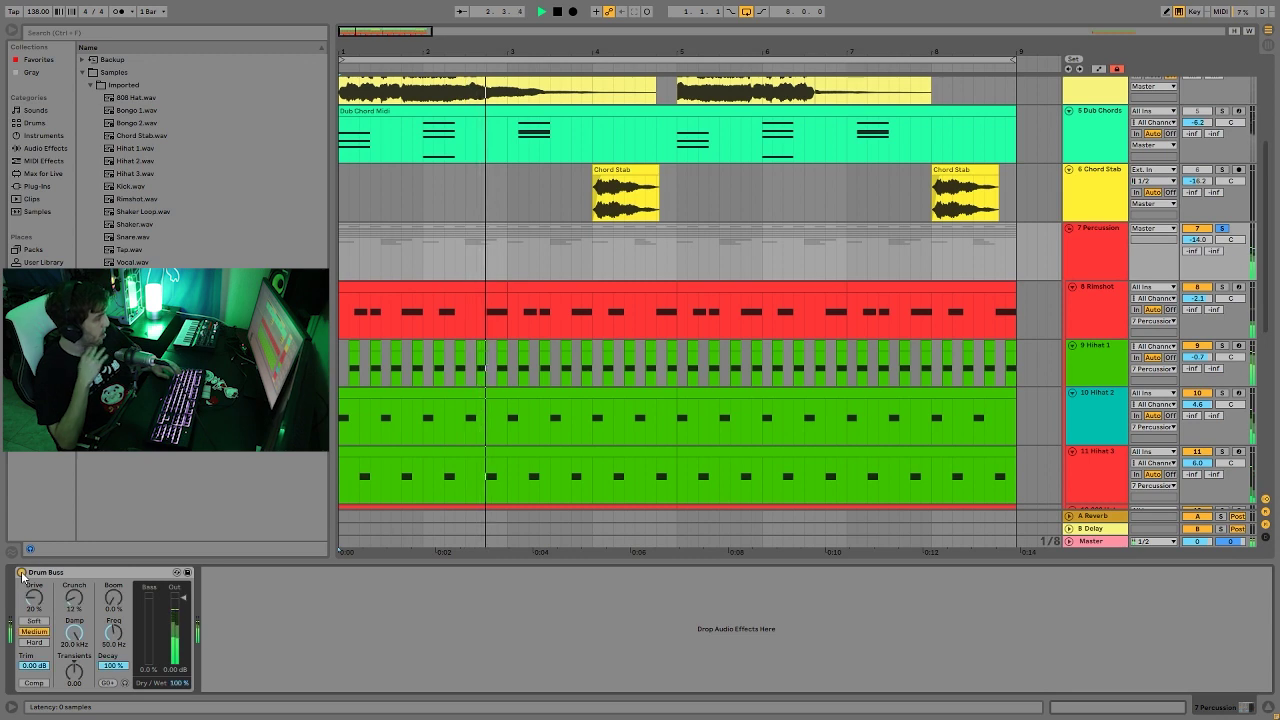
pyautogui.click(21, 572)
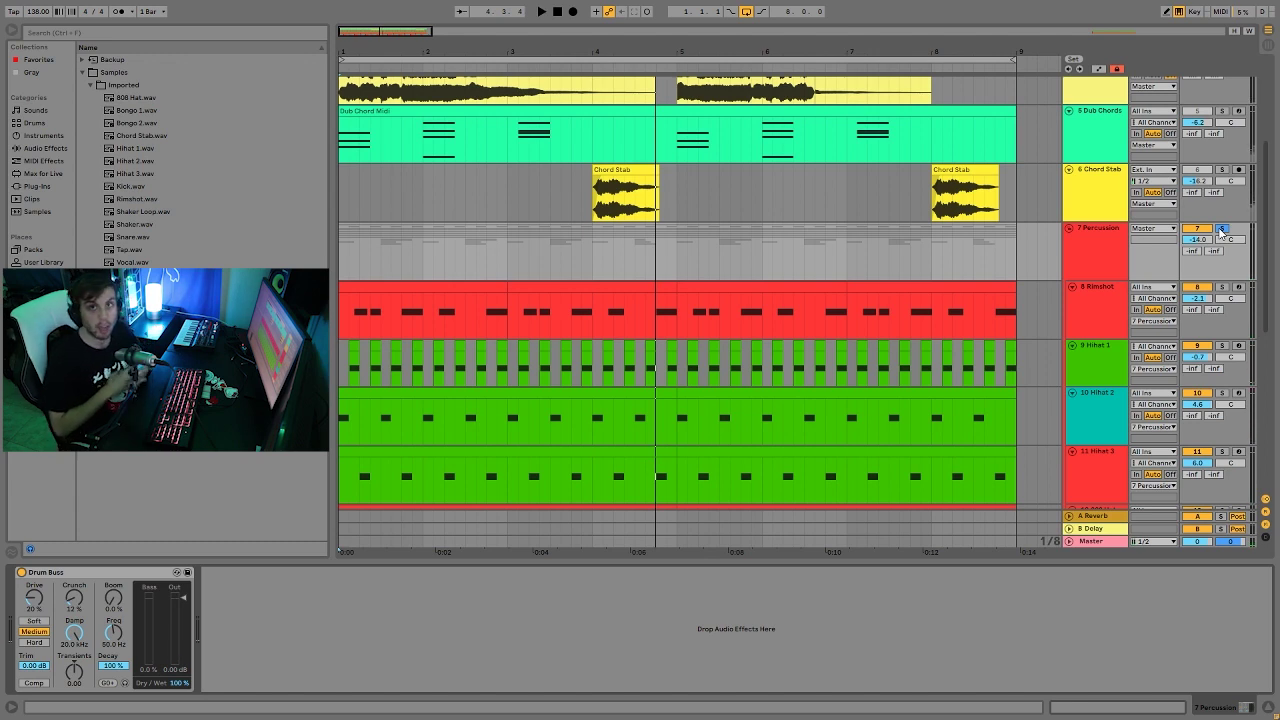
pyautogui.click(1221, 229)
# Step: Play the song from the start with looping turned off, then stop
pyautogui.press('space')
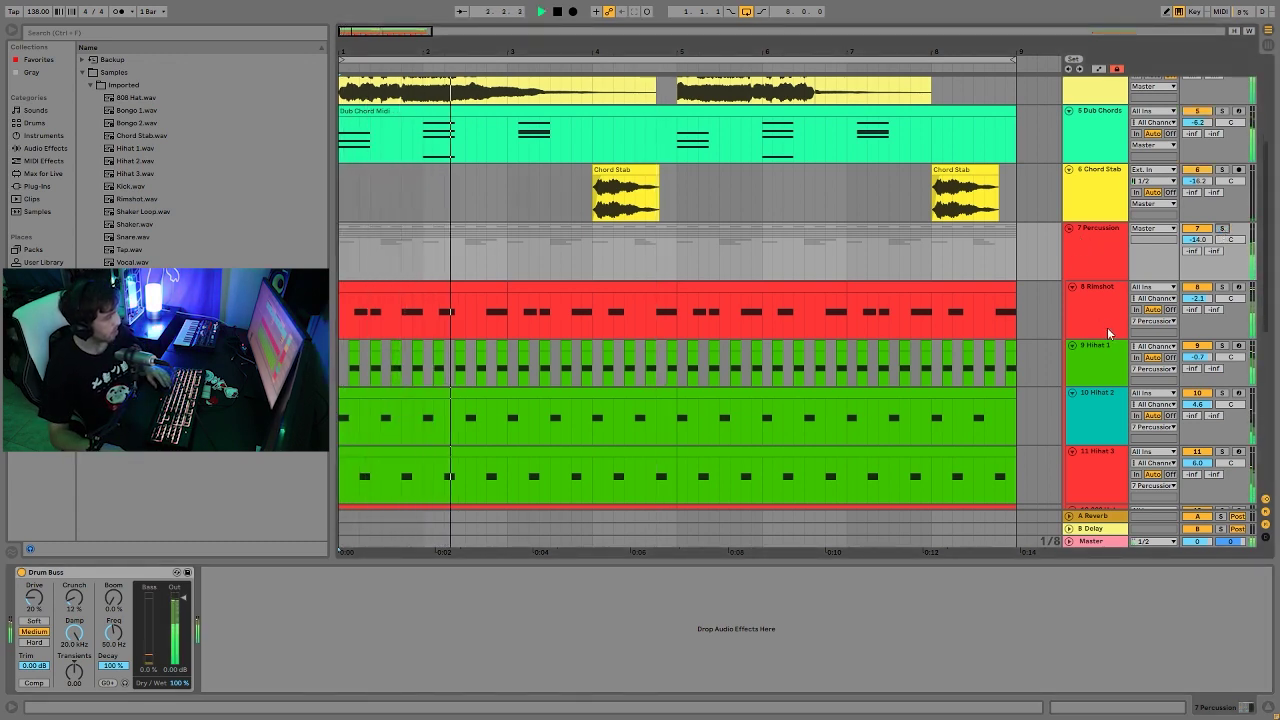
pyautogui.press('space')
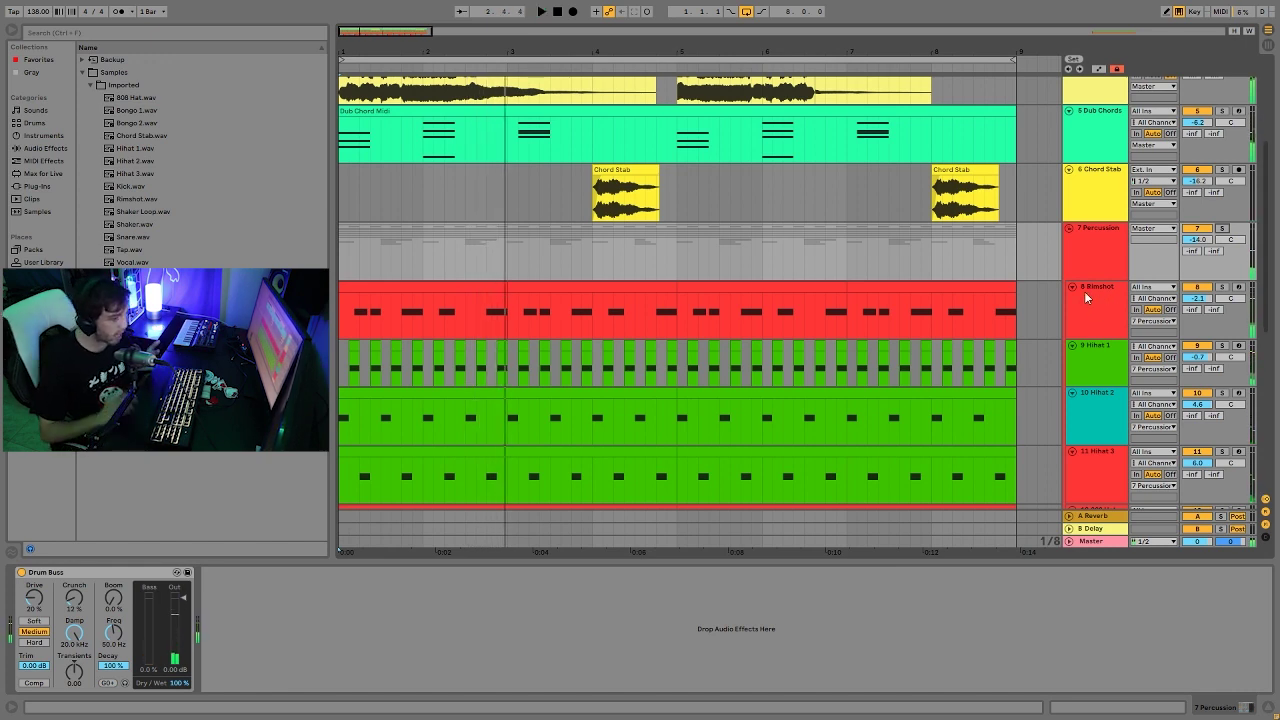
pyautogui.press('space')
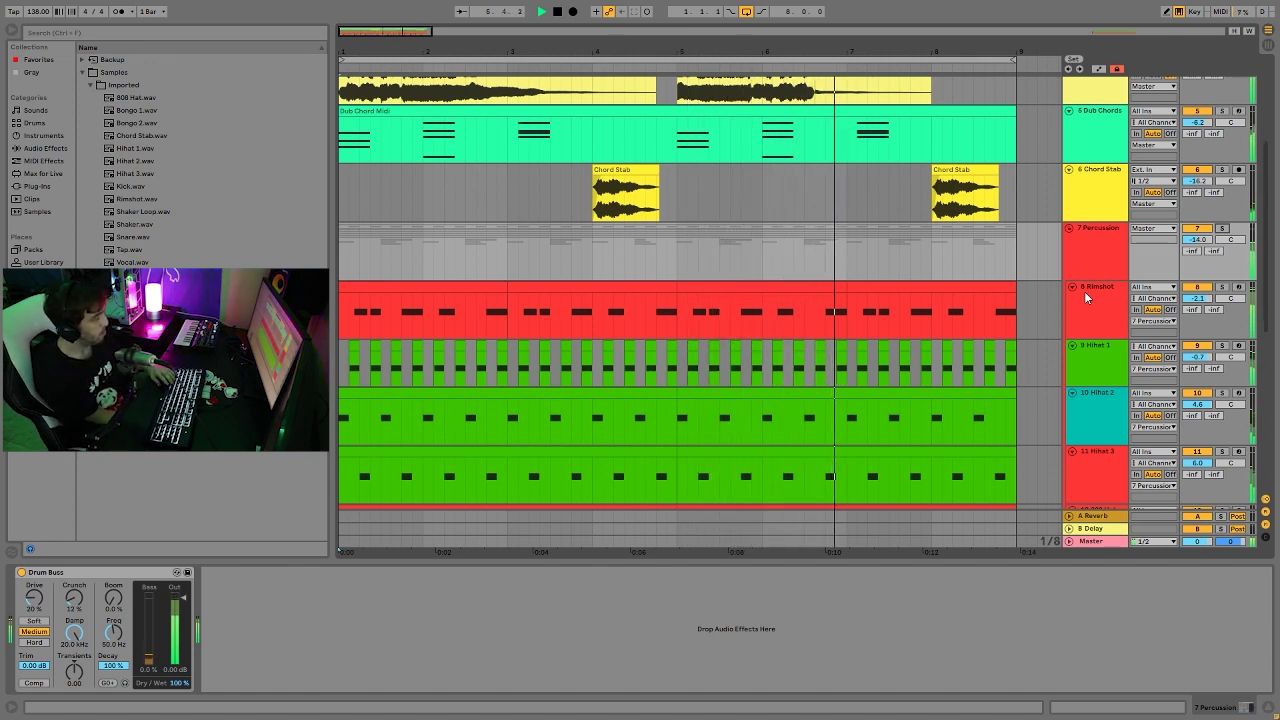
pyautogui.click(746, 11)
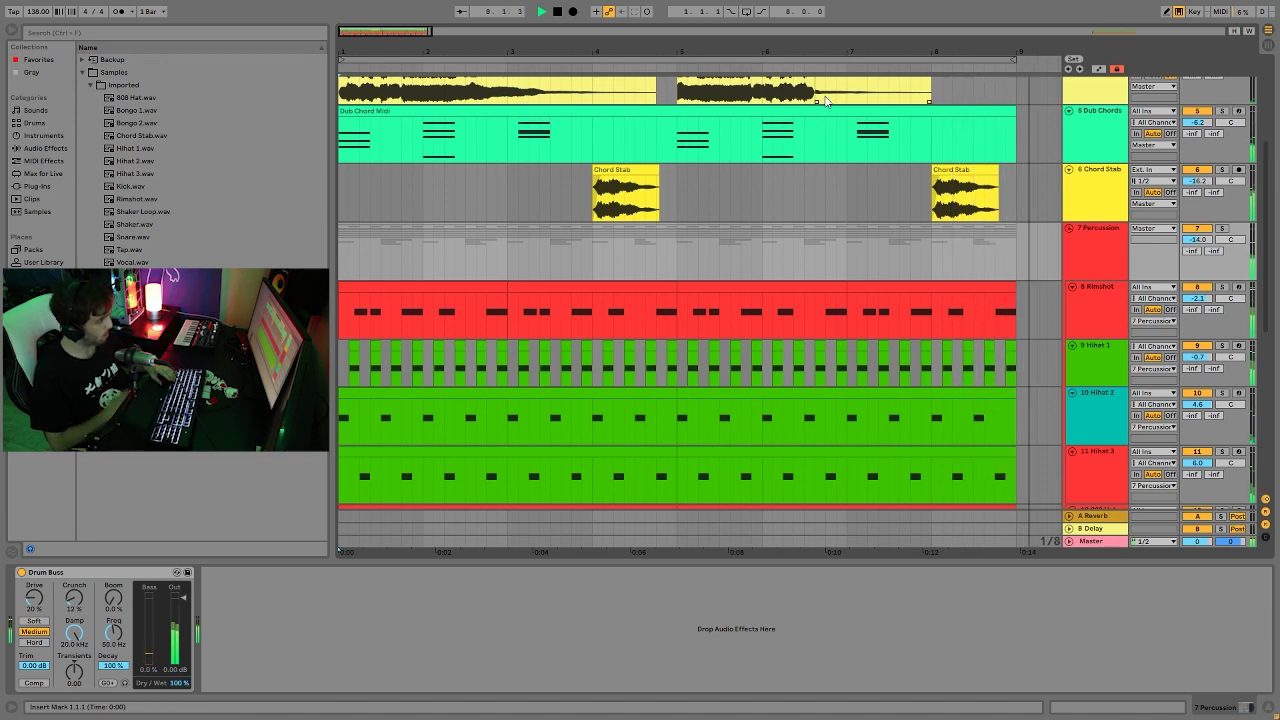
pyautogui.press('space')
pyautogui.scroll(5, 1085, 279)
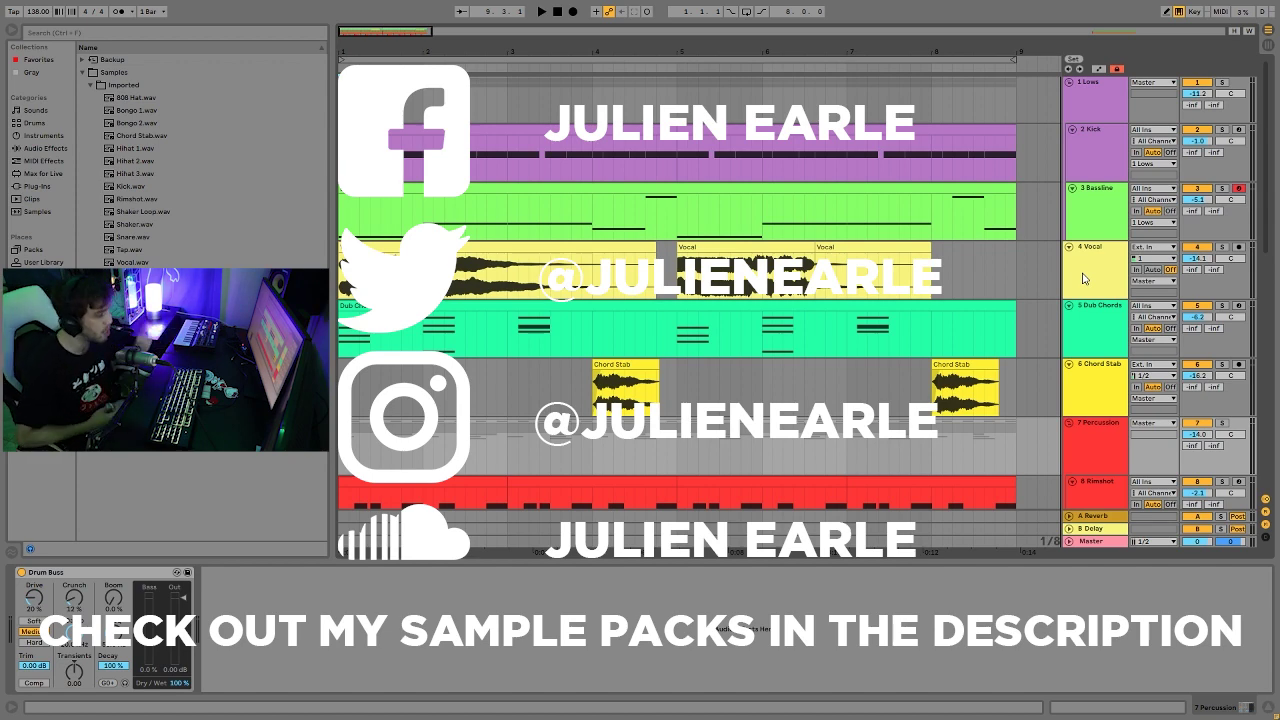
pyautogui.scroll(-5, 1038, 316)
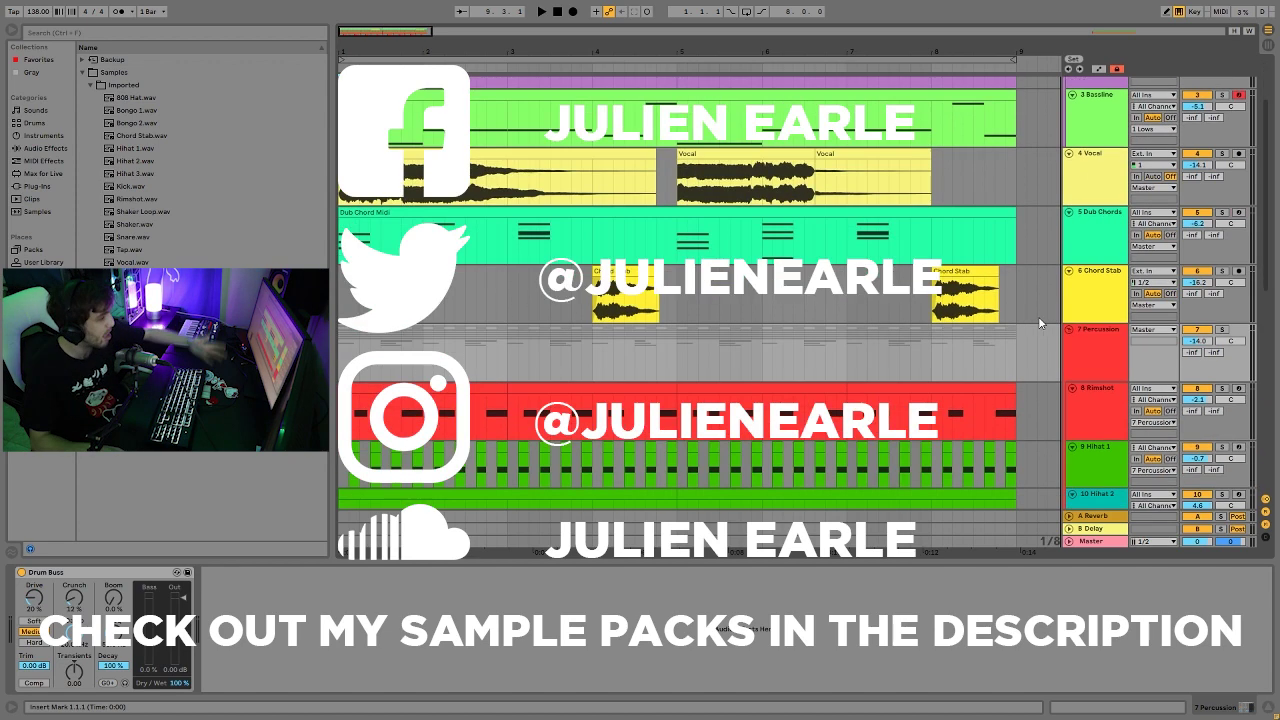
pyautogui.scroll(4, 1055, 338)
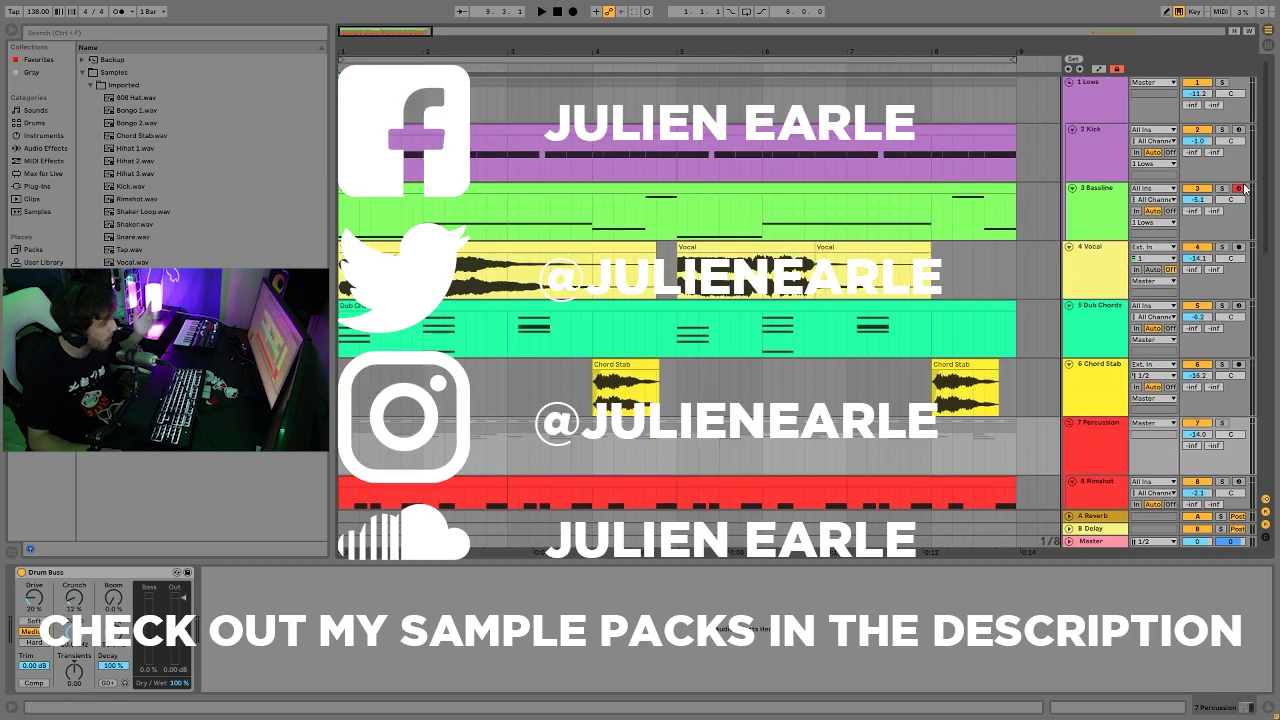
pyautogui.moveTo(1268, 190); pyautogui.dragTo(1268, 508)
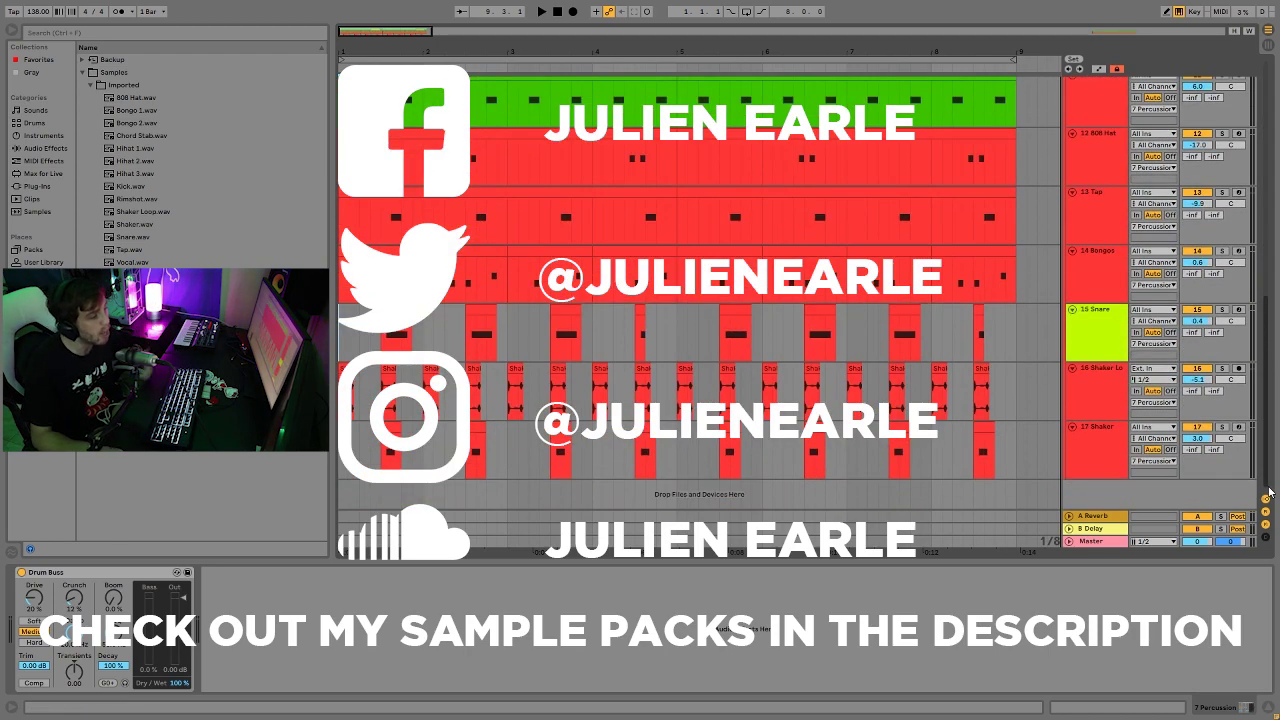